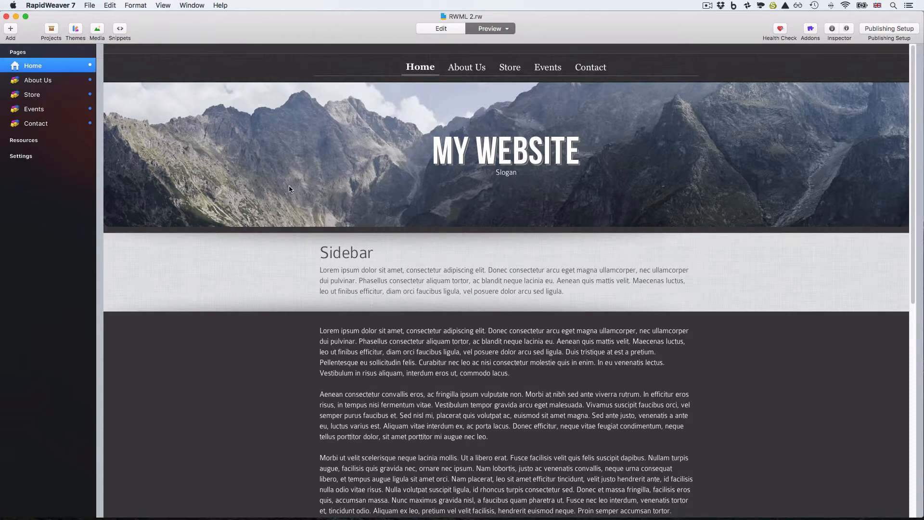
pyautogui.scroll(-5, 288, 188)
pyautogui.scroll(-1, 288, 189)
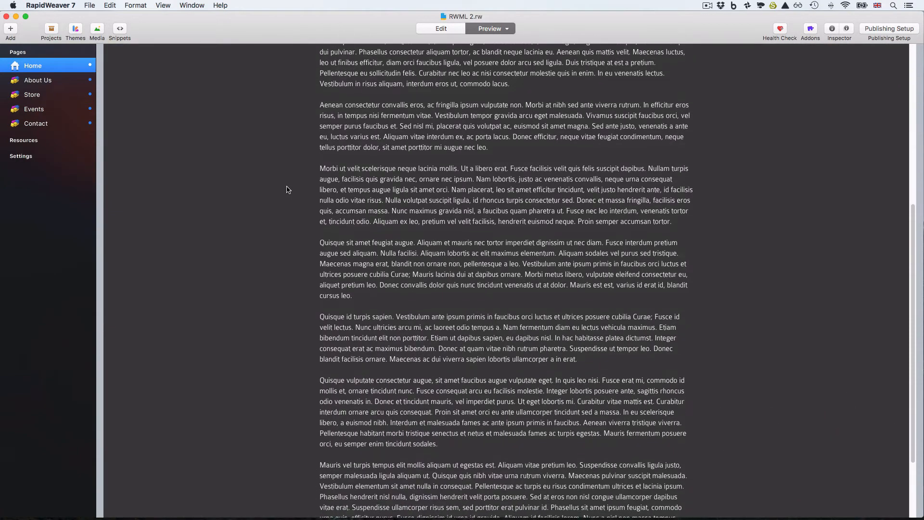
pyautogui.scroll(-3, 287, 190)
pyautogui.scroll(10, 265, 174)
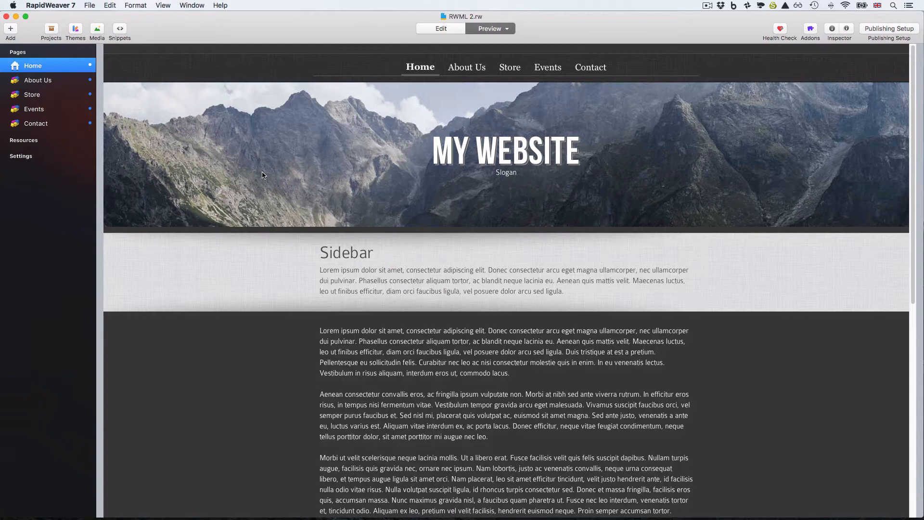
# - Return the Home page to editing and add an RWML Master stack above the Text stack, searching the stack library for "RWML"
pyautogui.press('super+r')
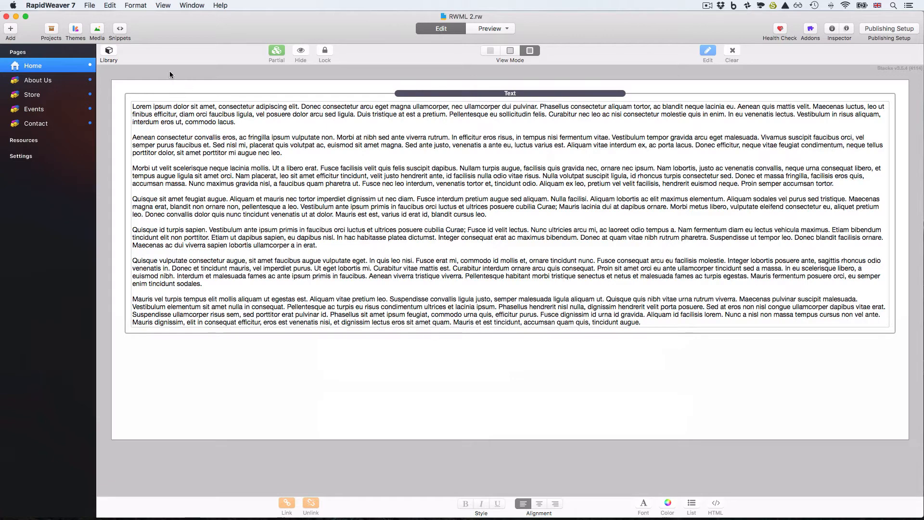
pyautogui.click(110, 53)
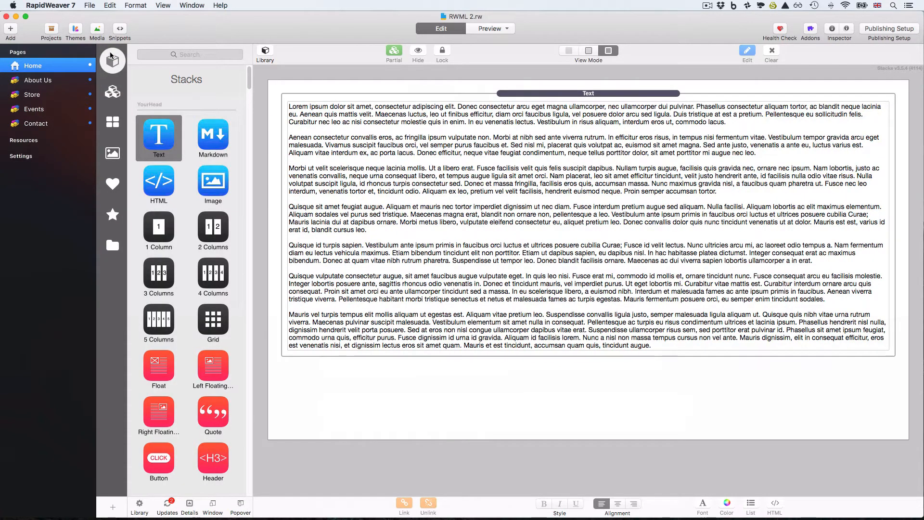
pyautogui.click(166, 58)
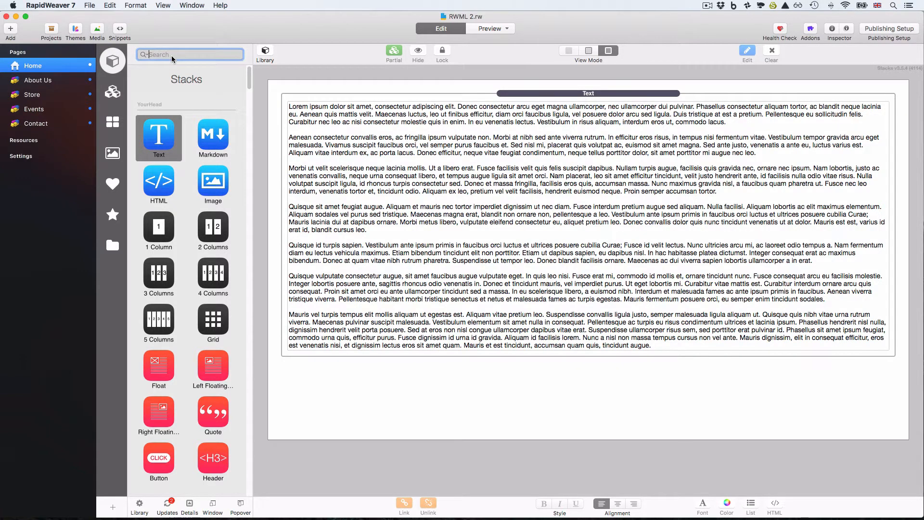
pyautogui.write('RWML')
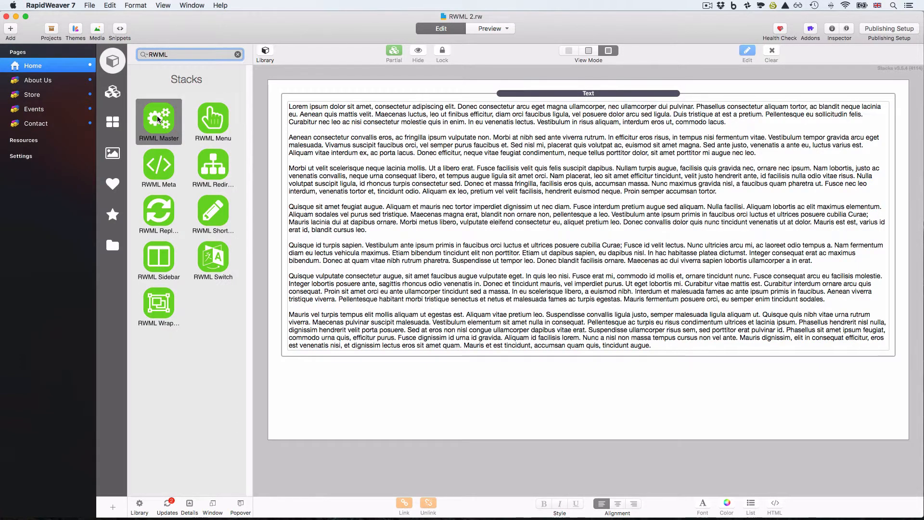
pyautogui.moveTo(160, 125); pyautogui.dragTo(359, 95)
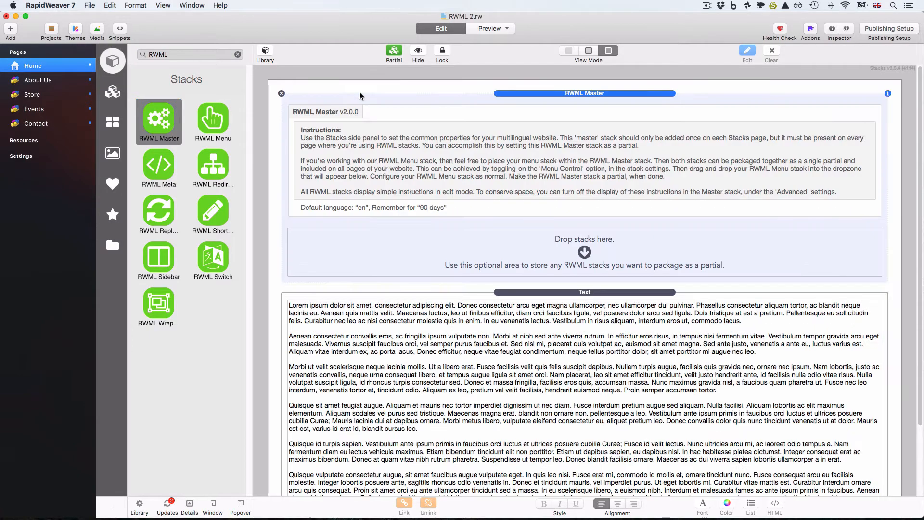
pyautogui.click(266, 51)
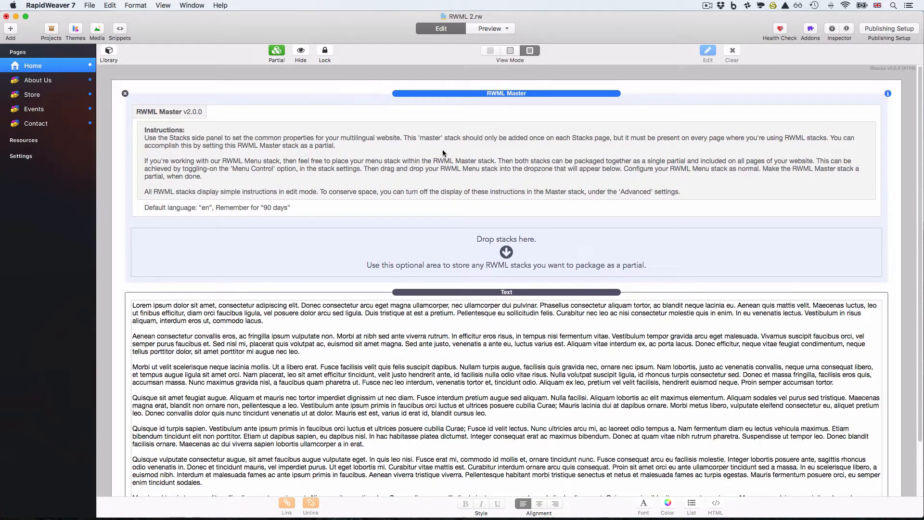
# - Set Language 2 to "es" and Language 3 to "fr" in the RWML Master stack, and preview the page
pyautogui.doubleClick(527, 92)
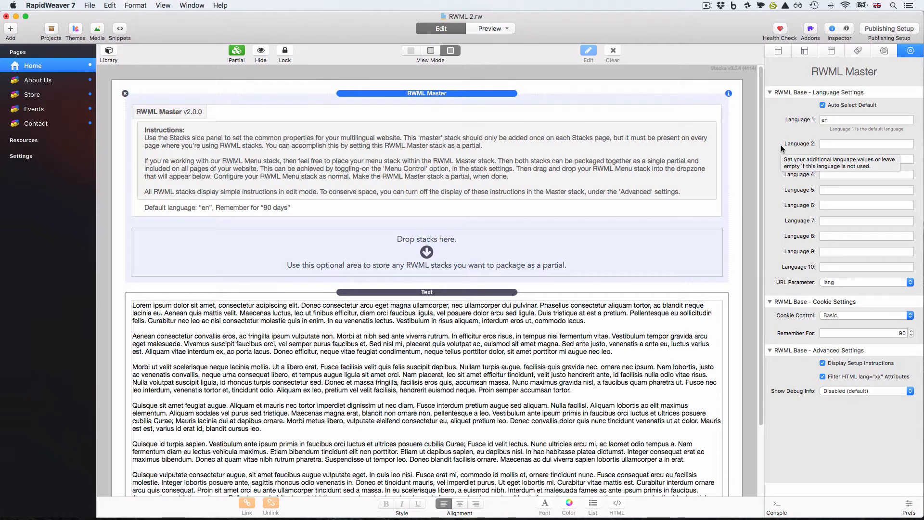
pyautogui.click(822, 143)
pyautogui.write('es')
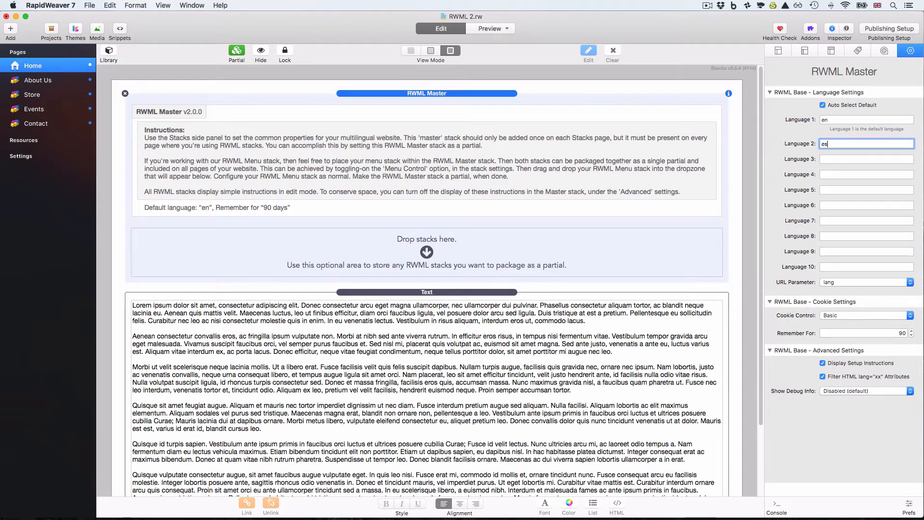
pyautogui.click(826, 160)
pyautogui.write('fr')
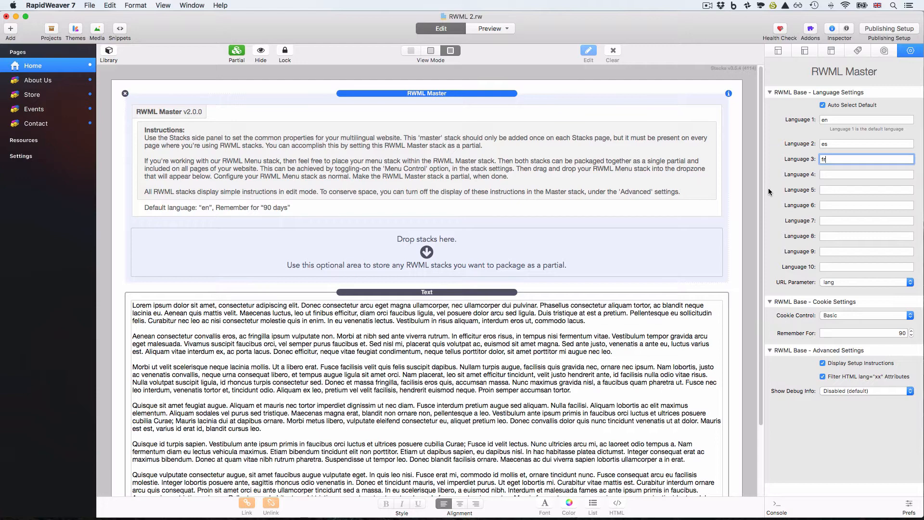
pyautogui.click(497, 95)
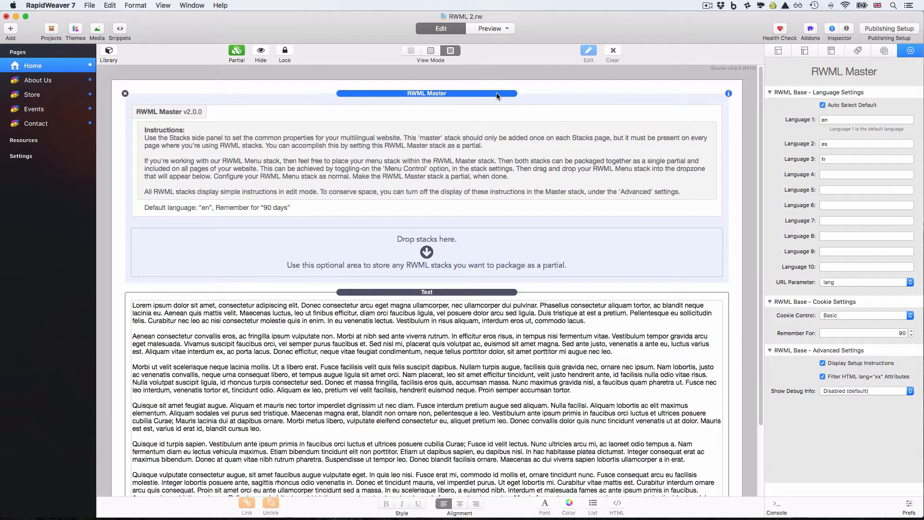
pyautogui.press('super+shift+p')
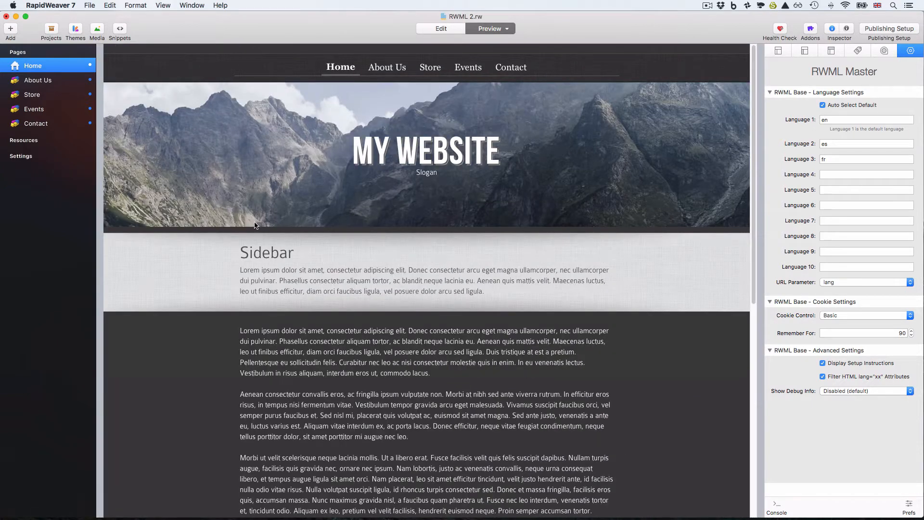
# - Go back to editing the Home page and add an RWML Switch stack between the RWML Master and Text stacks
pyautogui.press('super+r')
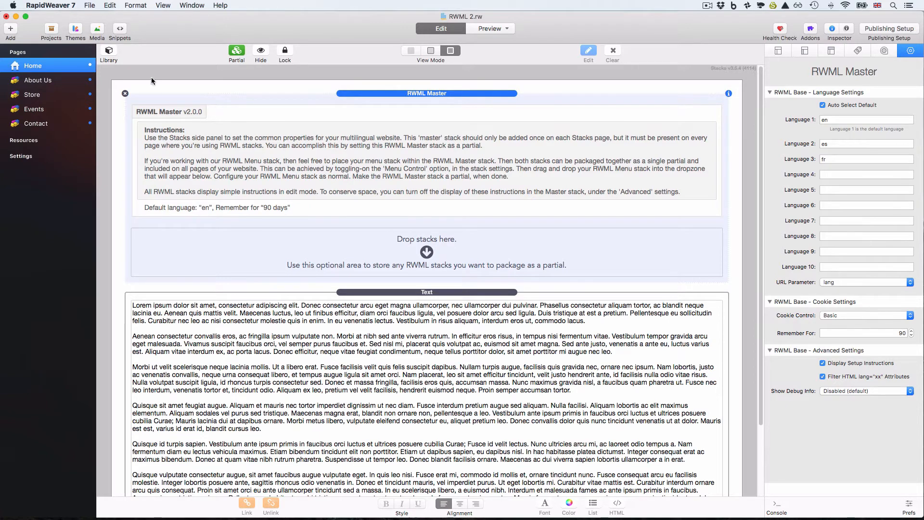
pyautogui.click(108, 52)
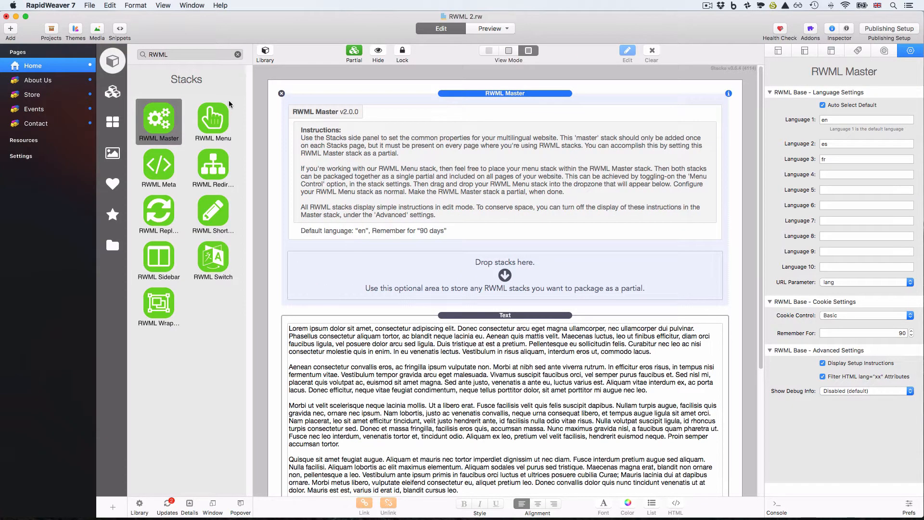
pyautogui.moveTo(216, 271); pyautogui.dragTo(365, 314)
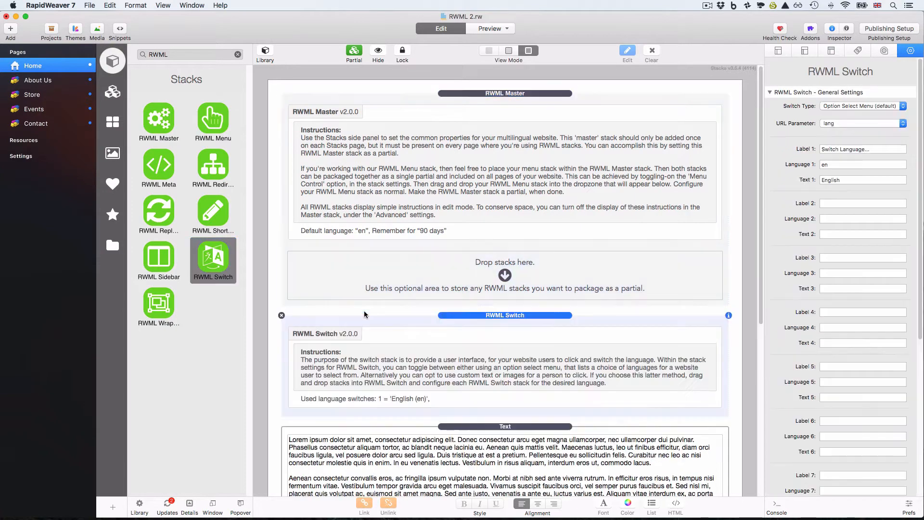
pyautogui.click(265, 51)
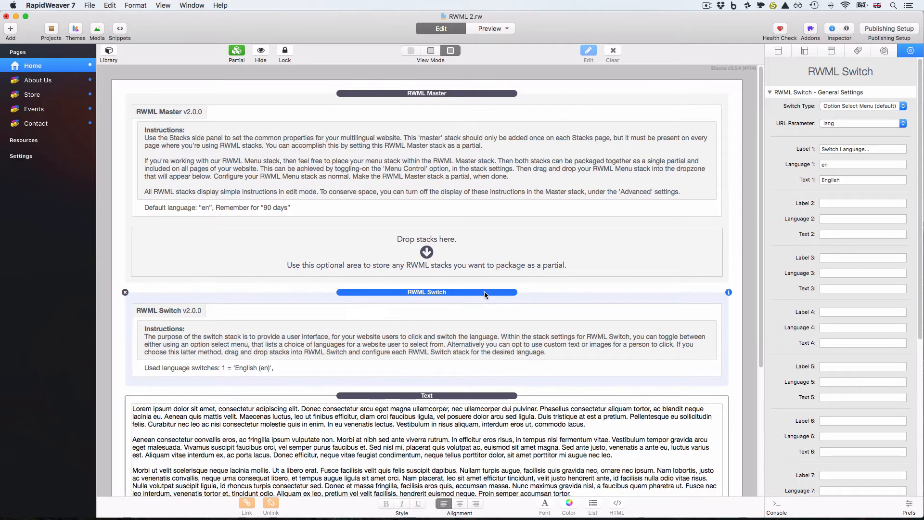
# - Try the Text Or Images switch type on the RWML Switch stack and restore Option Select Menu (default)
pyautogui.click(864, 105)
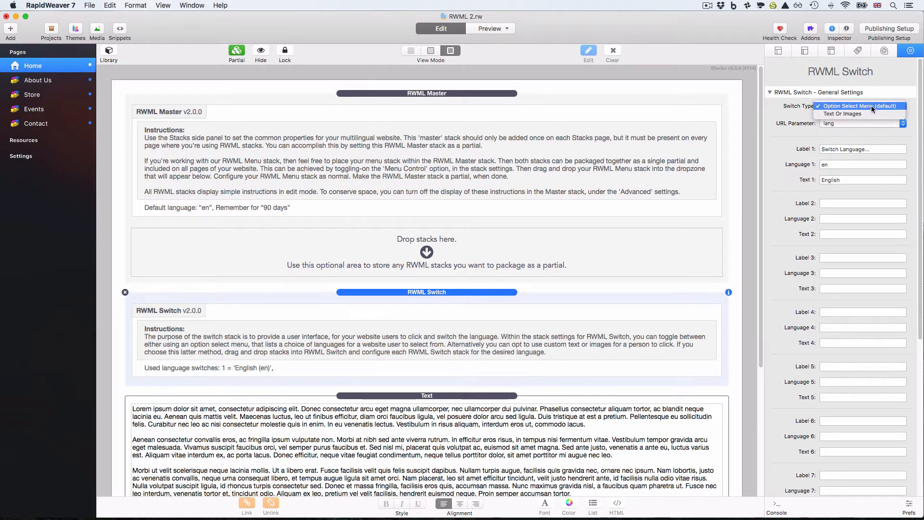
pyautogui.click(875, 111)
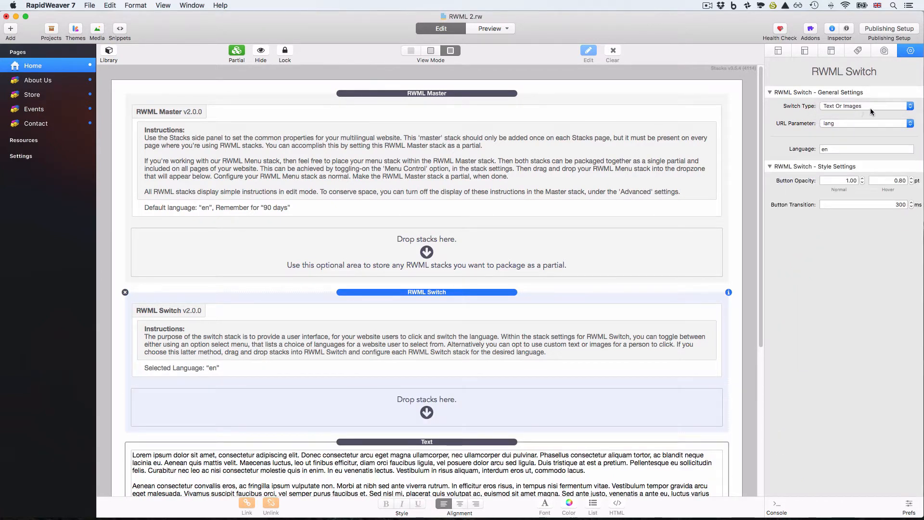
pyautogui.click(873, 107)
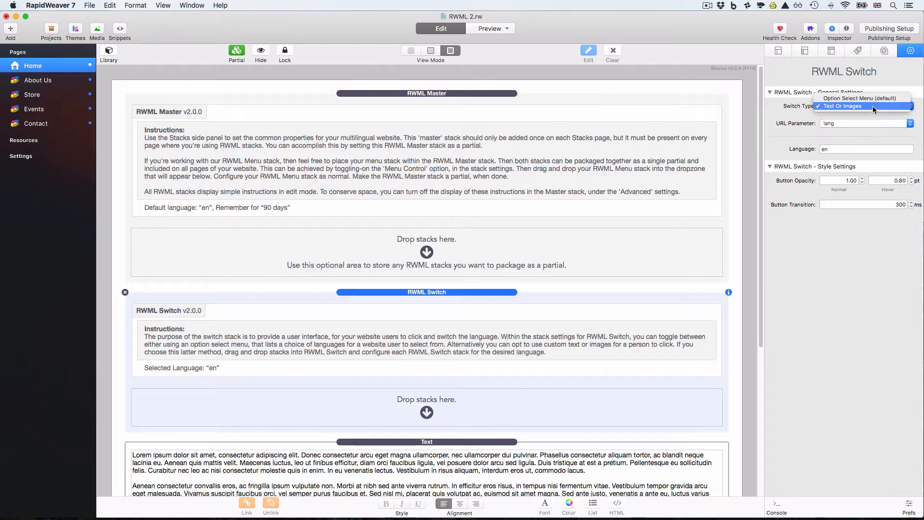
pyautogui.click(869, 98)
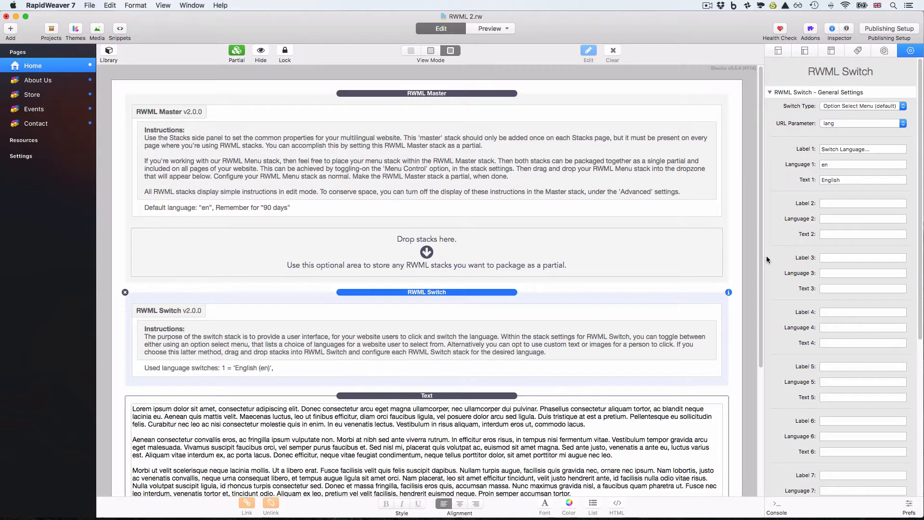
# - Define the RWML Switch stack's second language with label "Cambiar Idioma...", language "es" and text "Español"
pyautogui.click(835, 203)
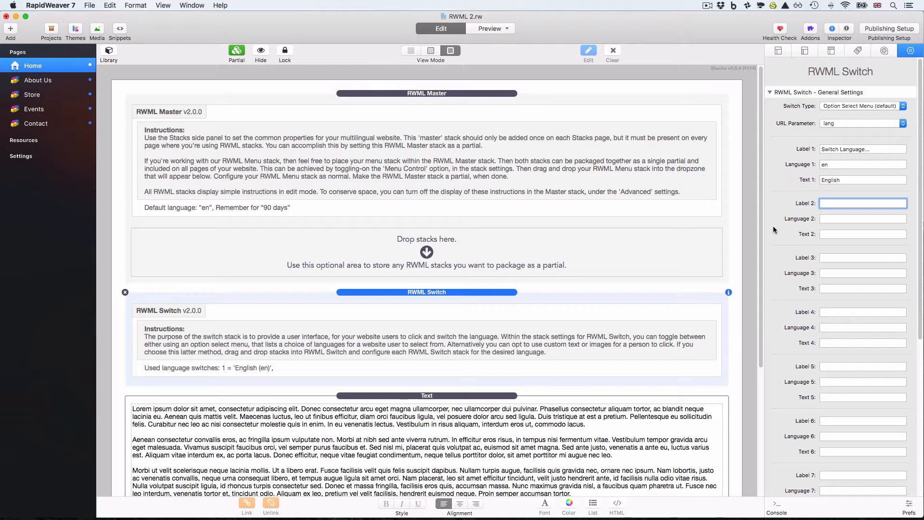
pyautogui.write('Cambiar Idioma...')
pyautogui.click(835, 220)
pyautogui.write('es')
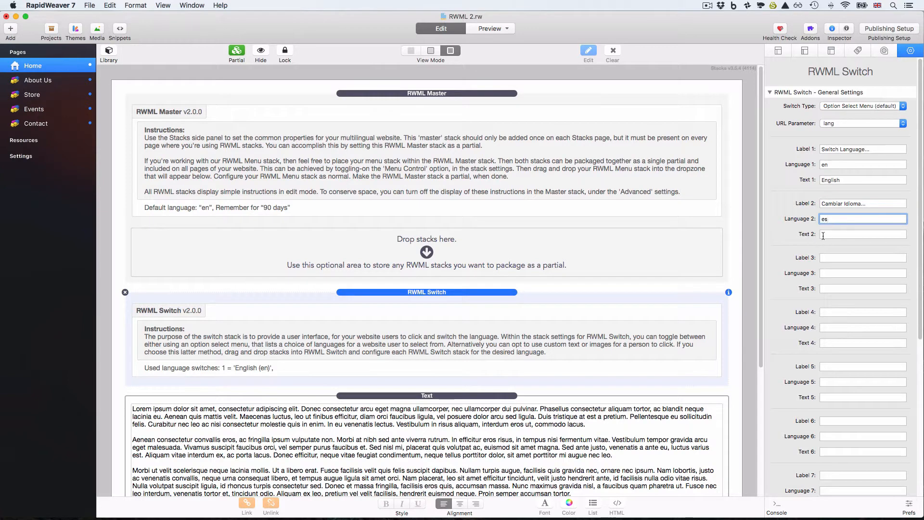
pyautogui.click(825, 234)
pyautogui.write('E')
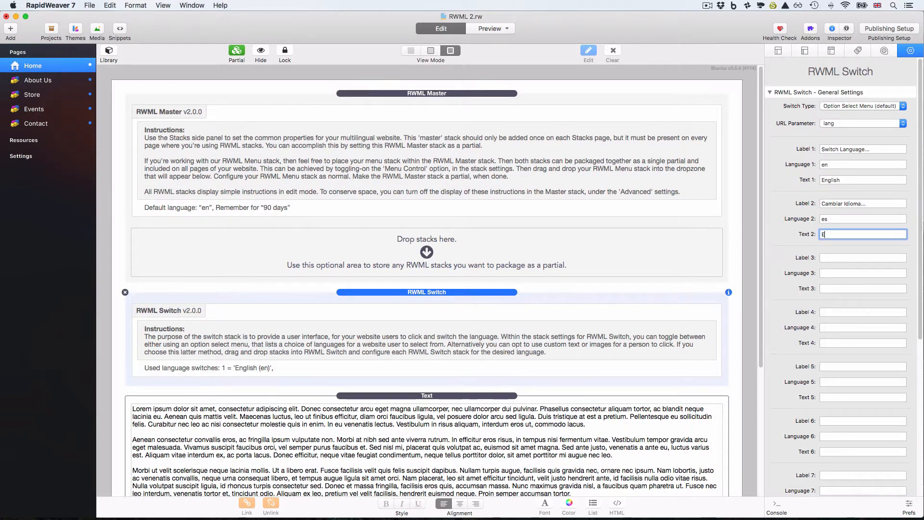
pyautogui.write('spa˜')
pyautogui.hotkey('alt', 'n')
pyautogui.write('ñol')
# - Define the RWML Switch stack's third language with label "Changer de Langue", language "fr" and text "Français"
pyautogui.click(842, 258)
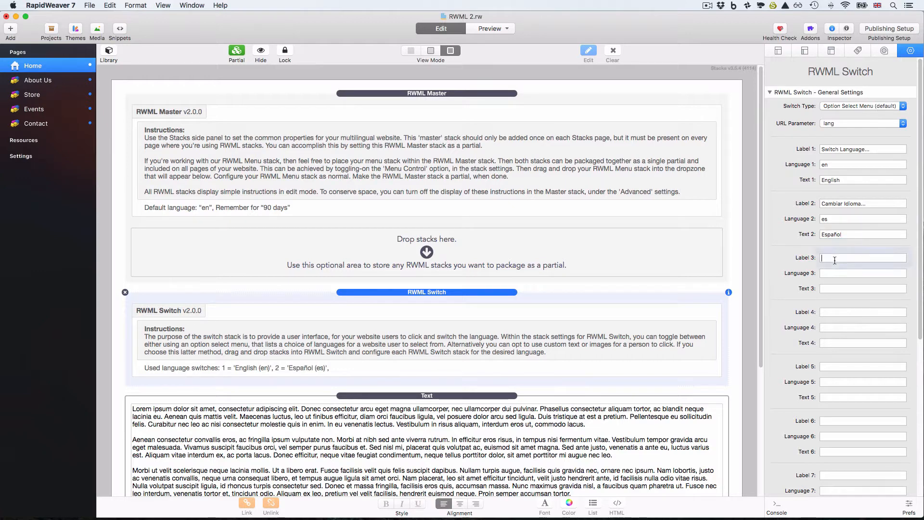
pyautogui.write('Ch')
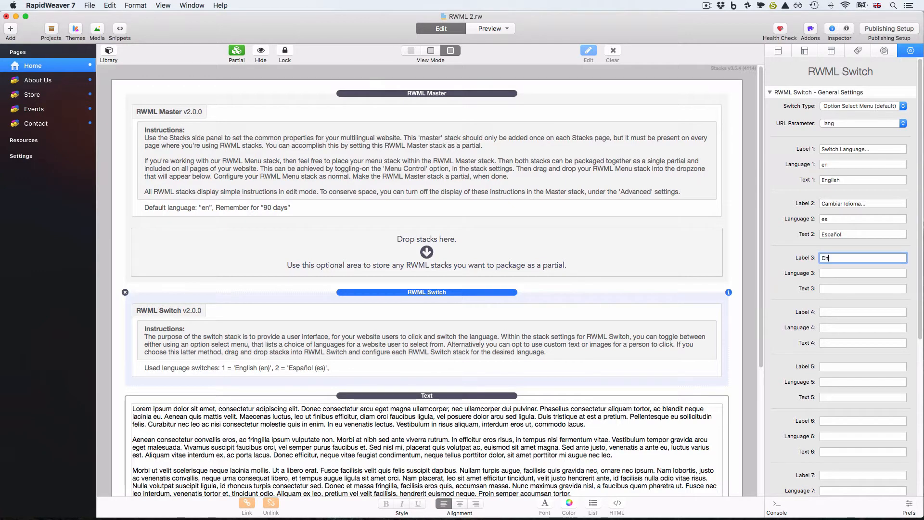
pyautogui.write('anger de Langue')
pyautogui.click(838, 273)
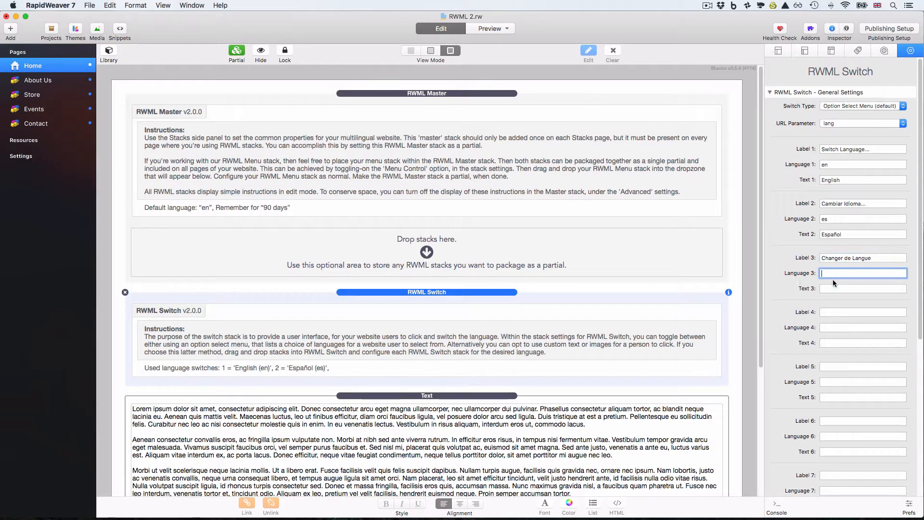
pyautogui.write('fr')
pyautogui.click(827, 289)
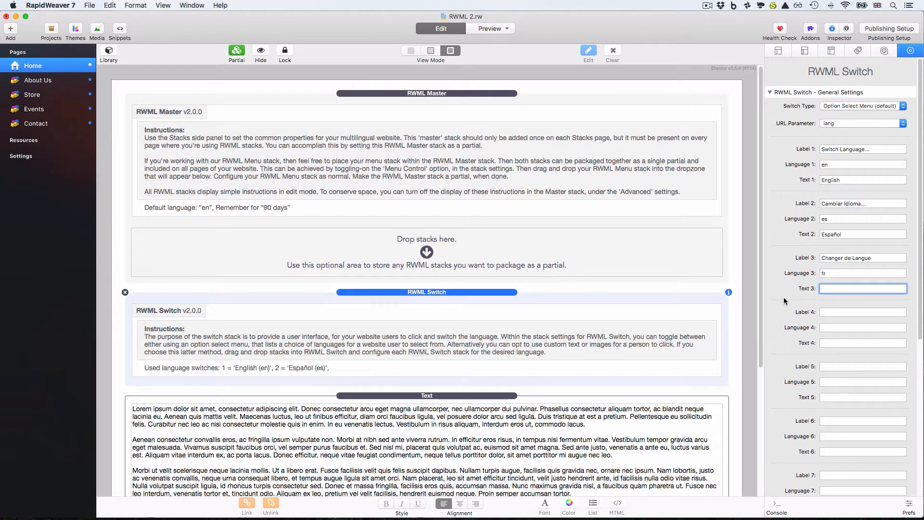
pyautogui.write('Fran')
pyautogui.press('super+shift+c')
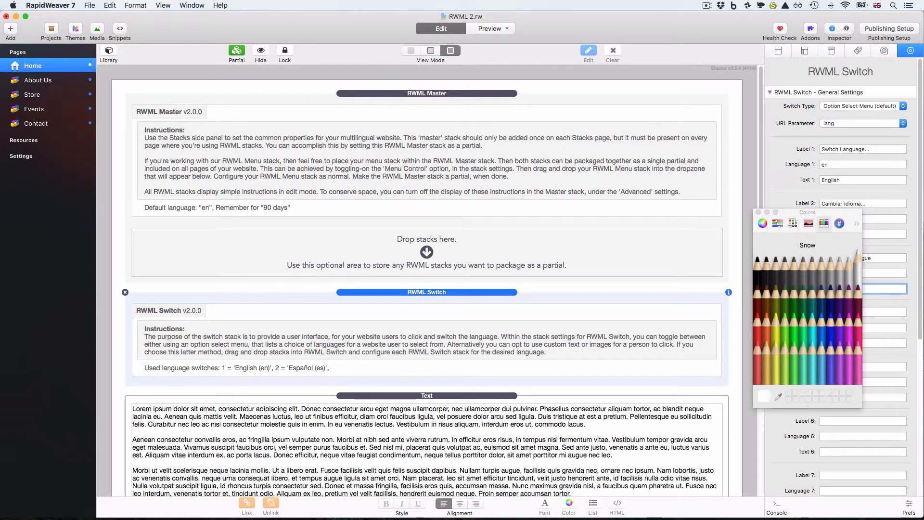
pyautogui.click(758, 212)
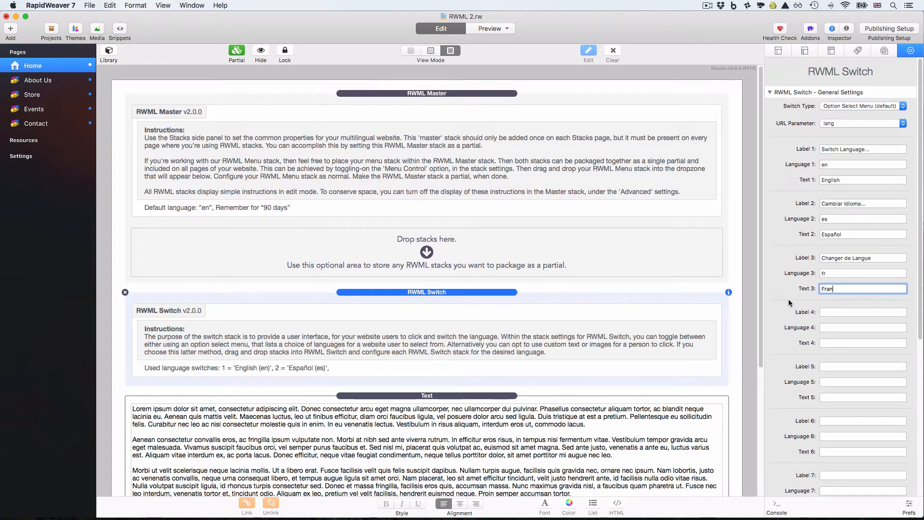
pyautogui.write('çais')
pyautogui.press('Return')
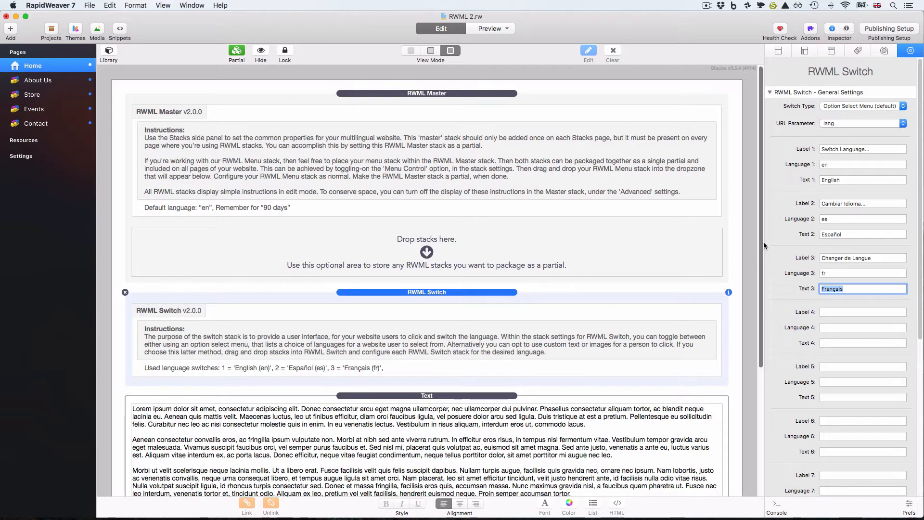
# - Preview the Home page, switch its language to Español, and look over the language select menu's options
pyautogui.press('super+r')
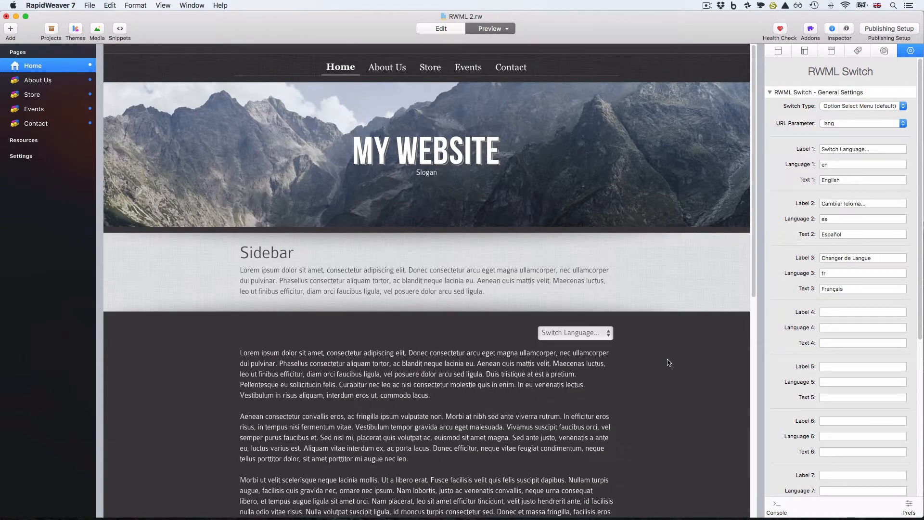
pyautogui.click(592, 333)
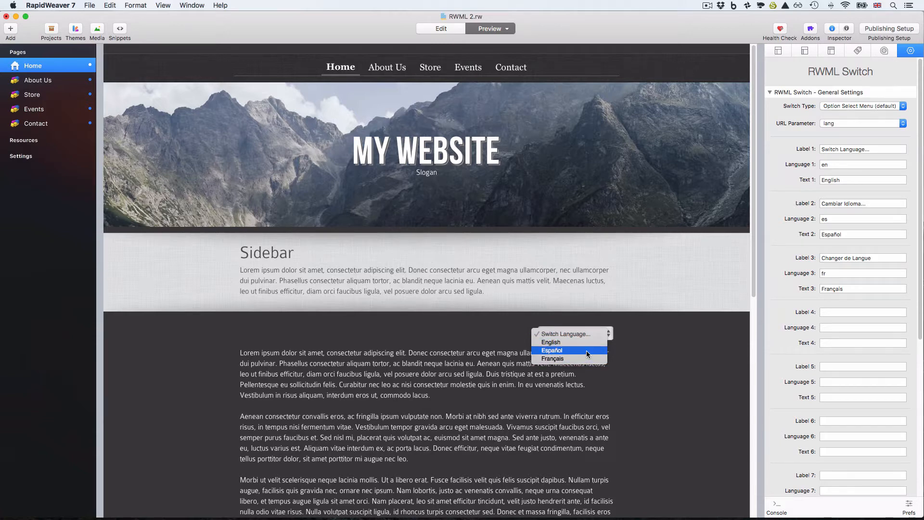
pyautogui.click(586, 350)
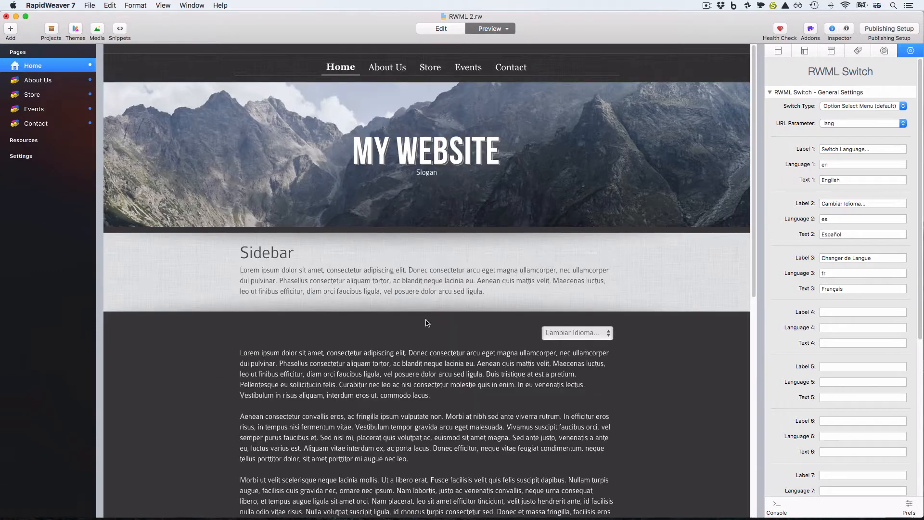
pyautogui.scroll(-3, 431, 328)
pyautogui.click(579, 278)
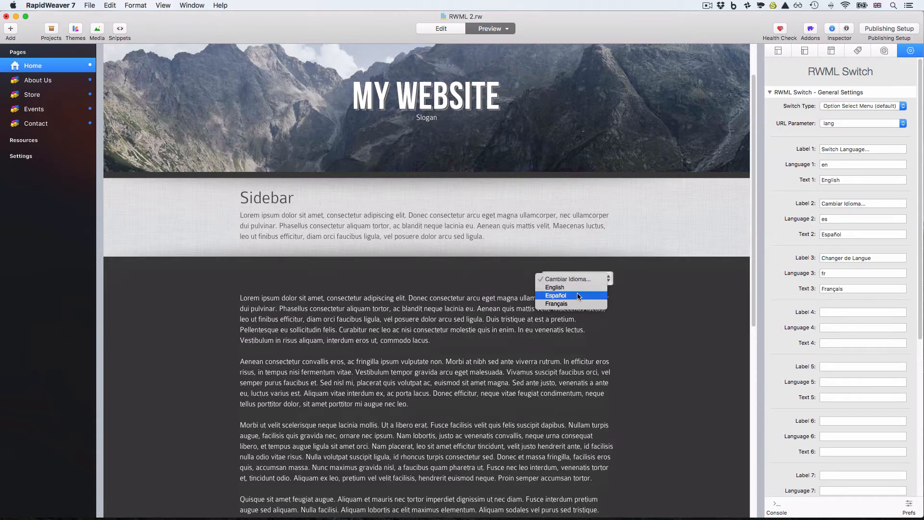
pyautogui.click(432, 279)
pyautogui.scroll(3, 432, 280)
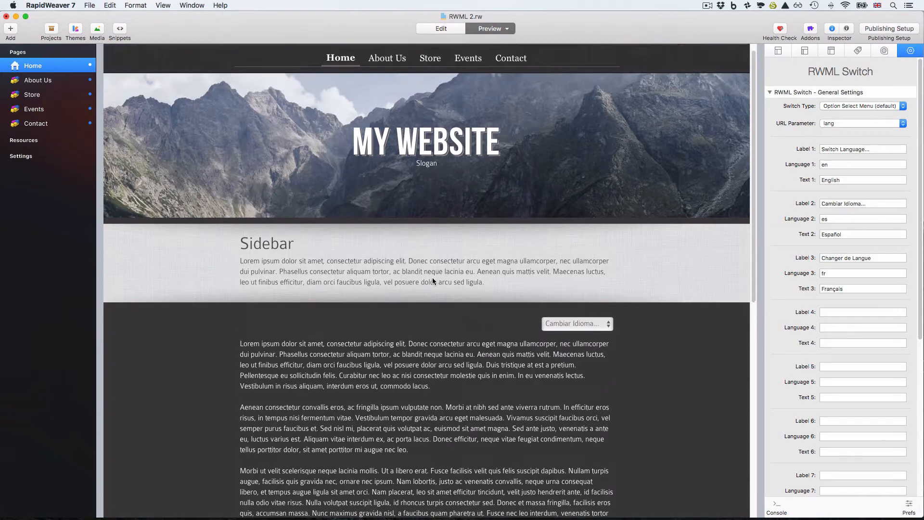
# - Delete the rwml_preferred_language cookie from the previewed page's storage in the Web Inspector and close the inspector
pyautogui.rightClick(358, 219)
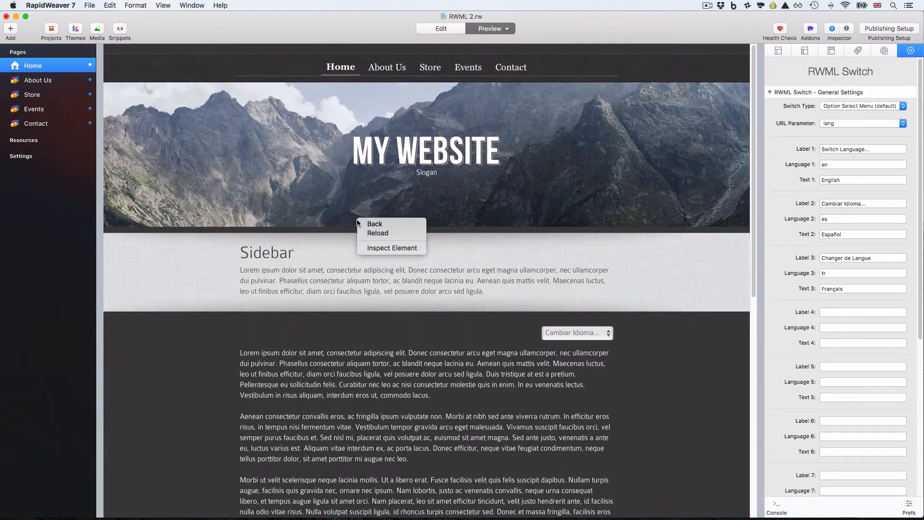
pyautogui.click(386, 248)
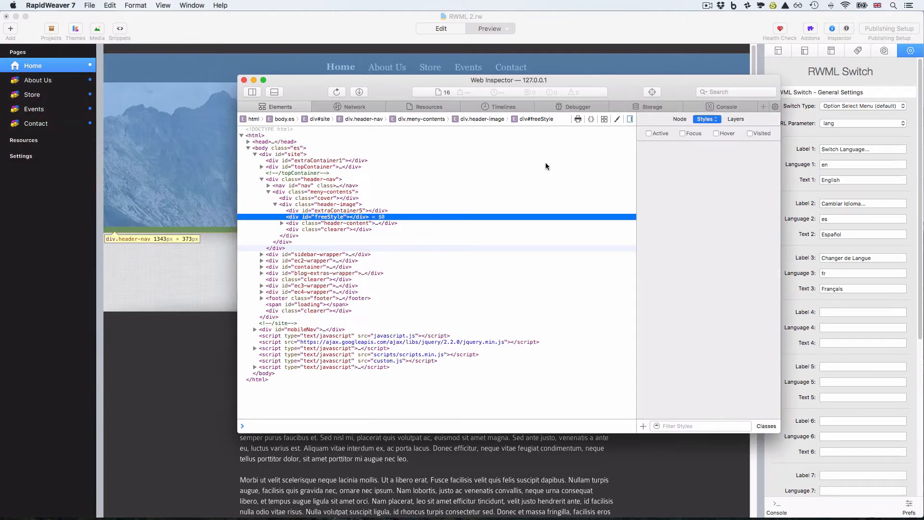
pyautogui.click(653, 107)
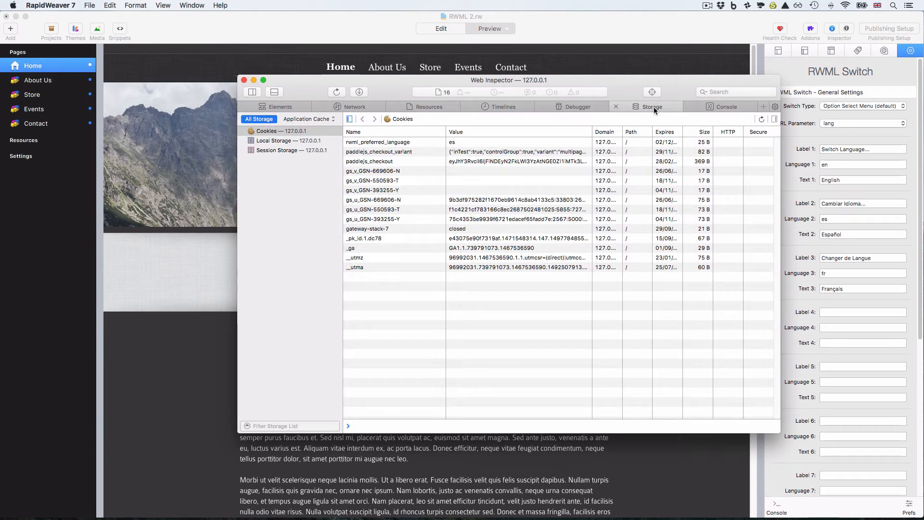
pyautogui.click(313, 133)
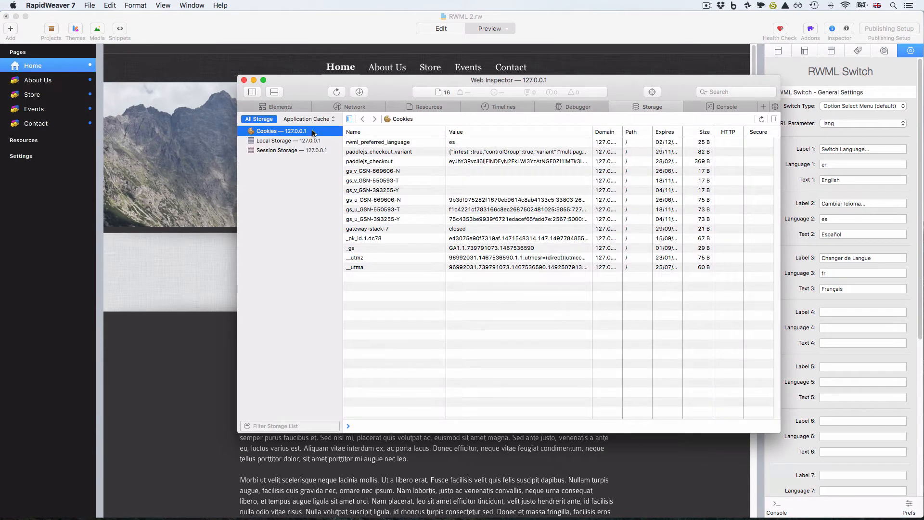
pyautogui.click(403, 143)
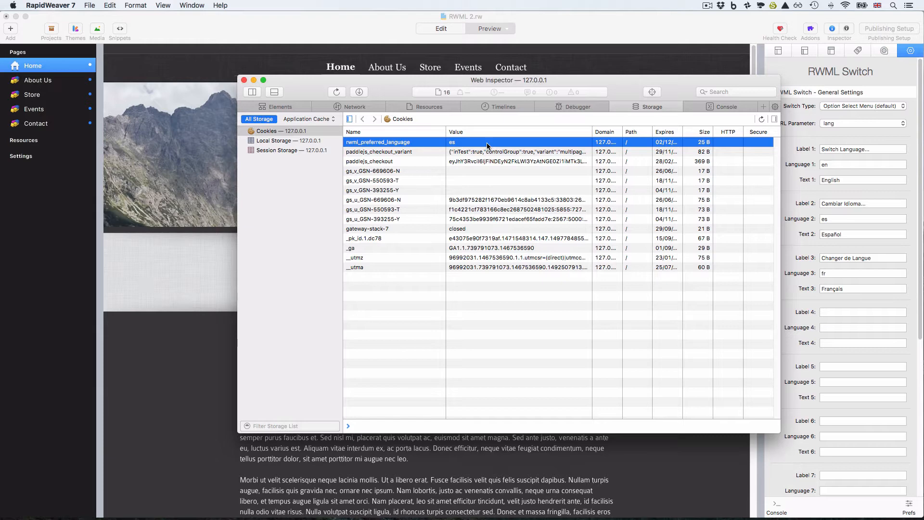
pyautogui.press('BackSpace')
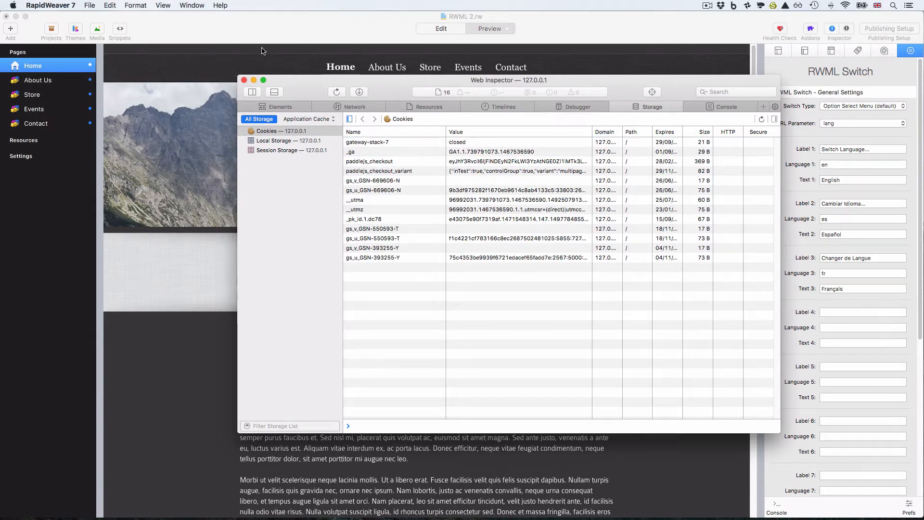
pyautogui.click(244, 80)
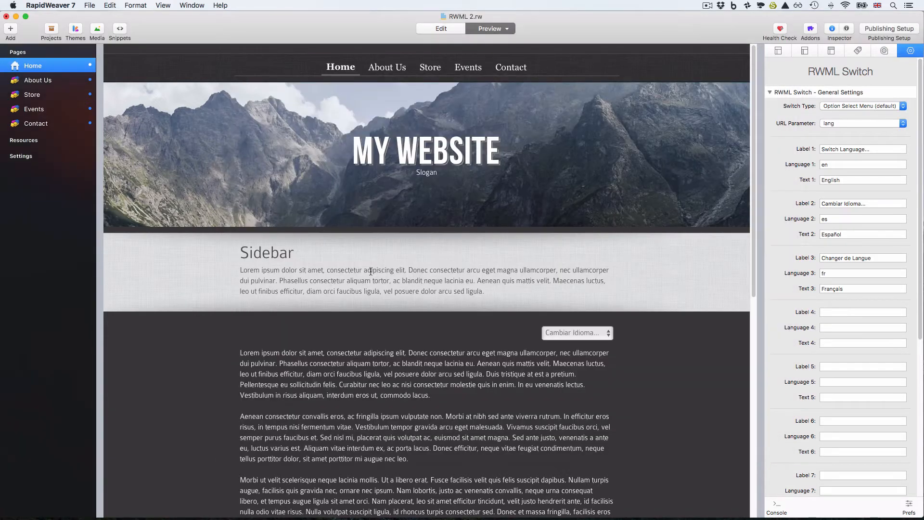
# - Refresh the page preview and review the Enable Web Developer Tools option in the preferences
pyautogui.press('super+r')
pyautogui.press('super+r')
pyautogui.press('super+comma')
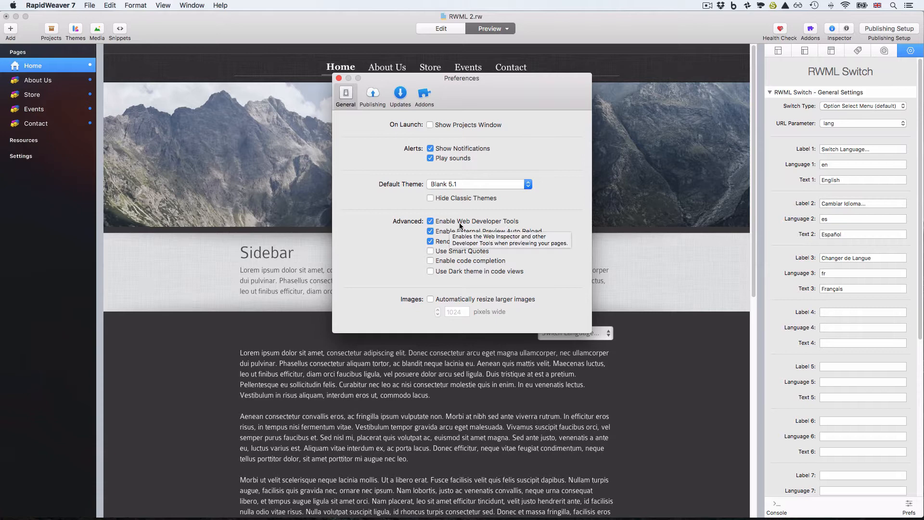
pyautogui.click(339, 78)
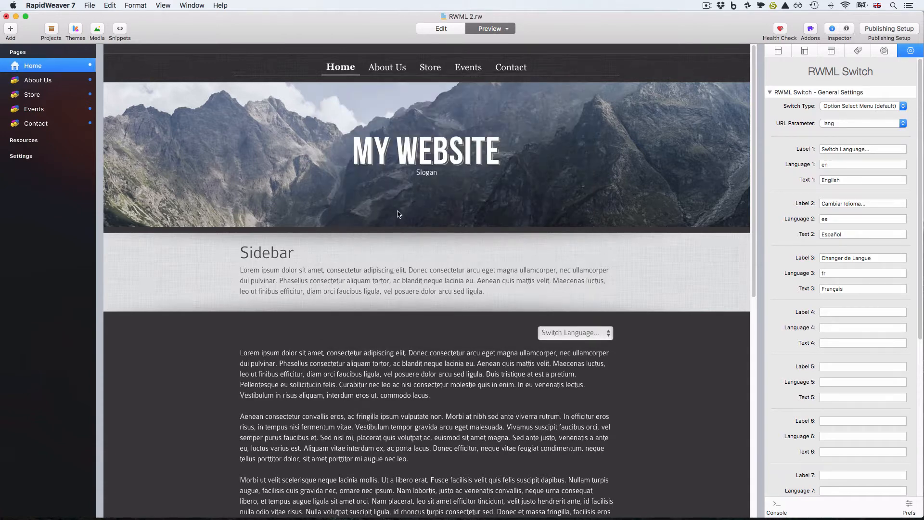
# - Reopen the Web Inspector on the previewed page, examine the rwml_preferred_language cookie in its storage, and close the inspector
pyautogui.rightClick(379, 210)
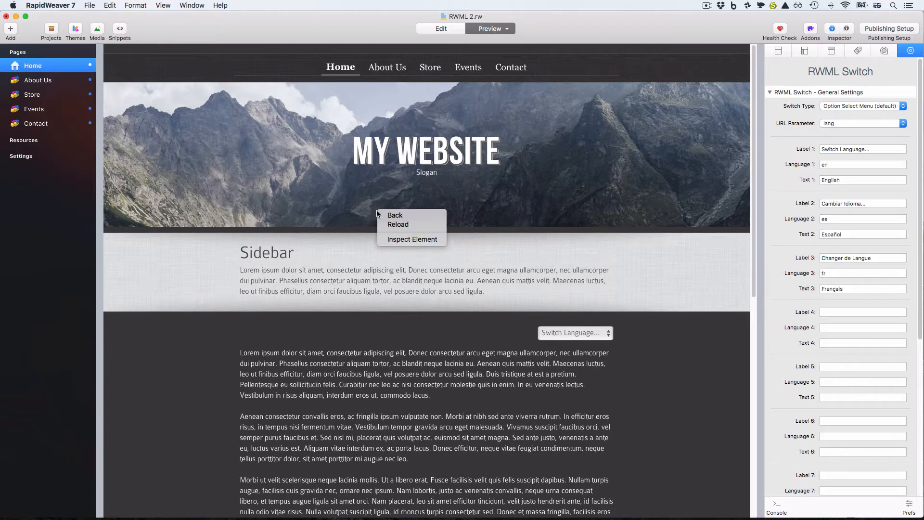
pyautogui.click(422, 241)
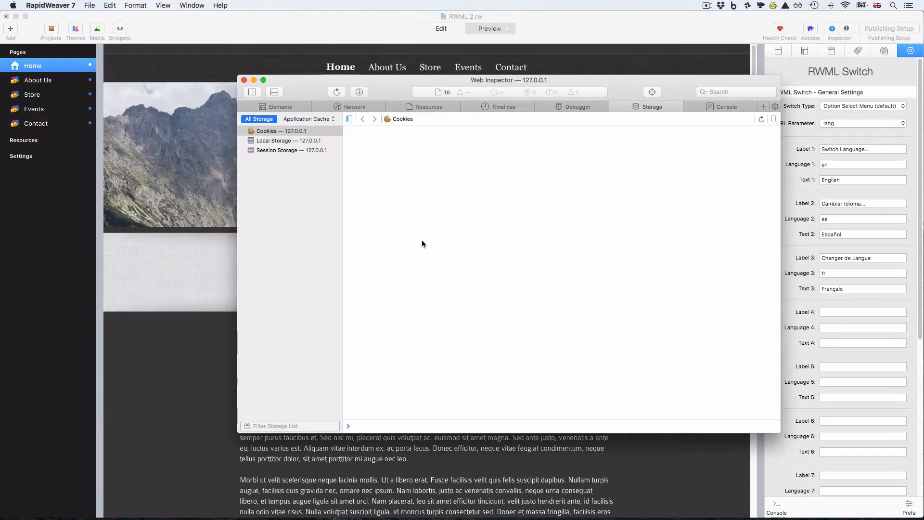
pyautogui.moveTo(573, 80); pyautogui.dragTo(529, 88)
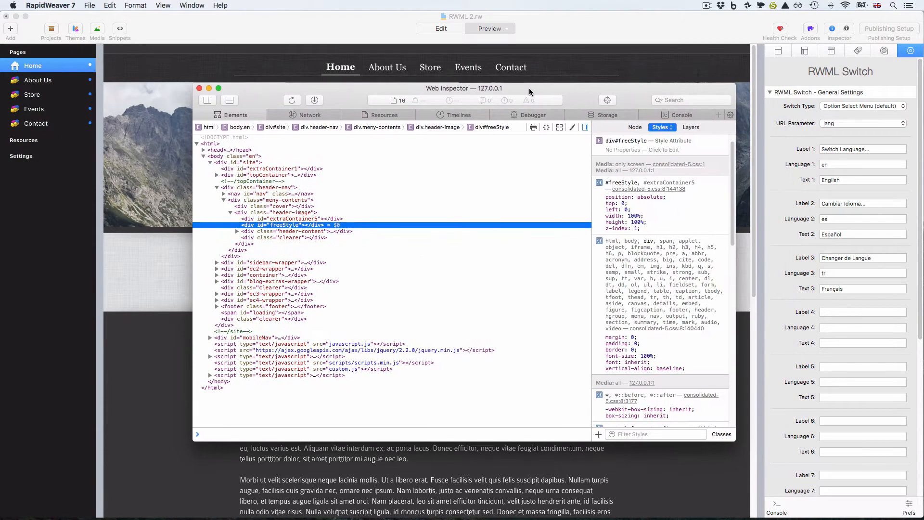
pyautogui.click(614, 117)
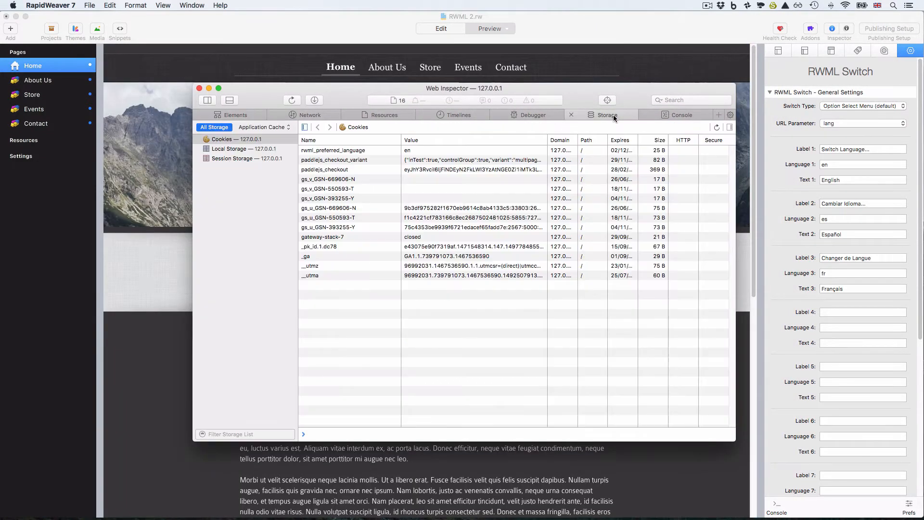
pyautogui.click(425, 153)
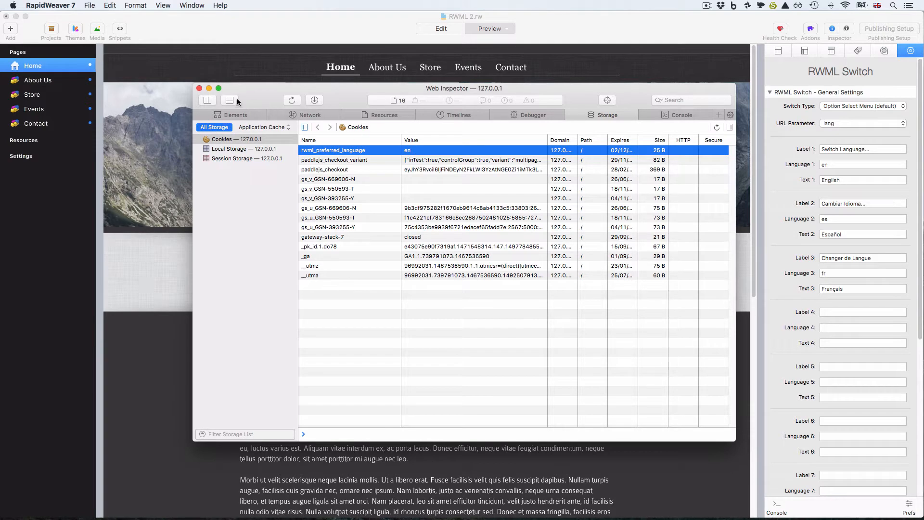
pyautogui.click(199, 88)
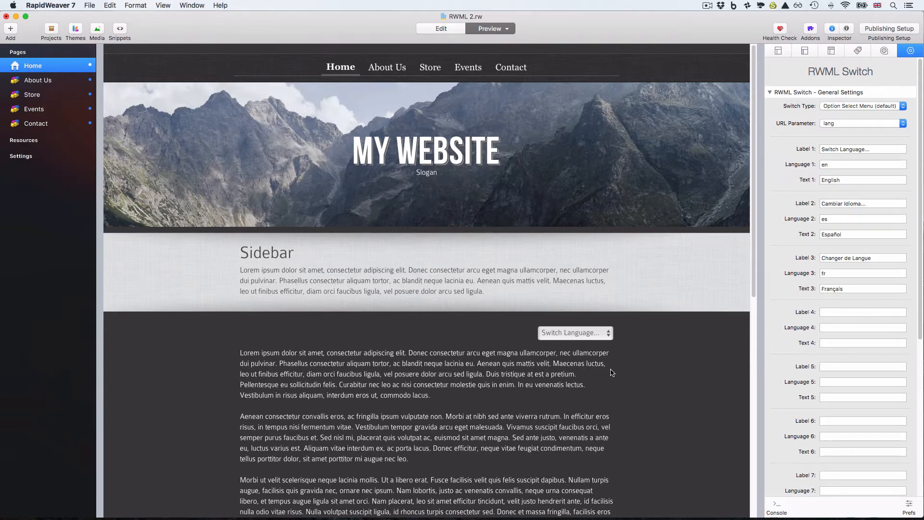
# - Return to editing the Home page and add an RWML Wrapper stack between the RWML Switch and Text stacks
pyautogui.press('super+r')
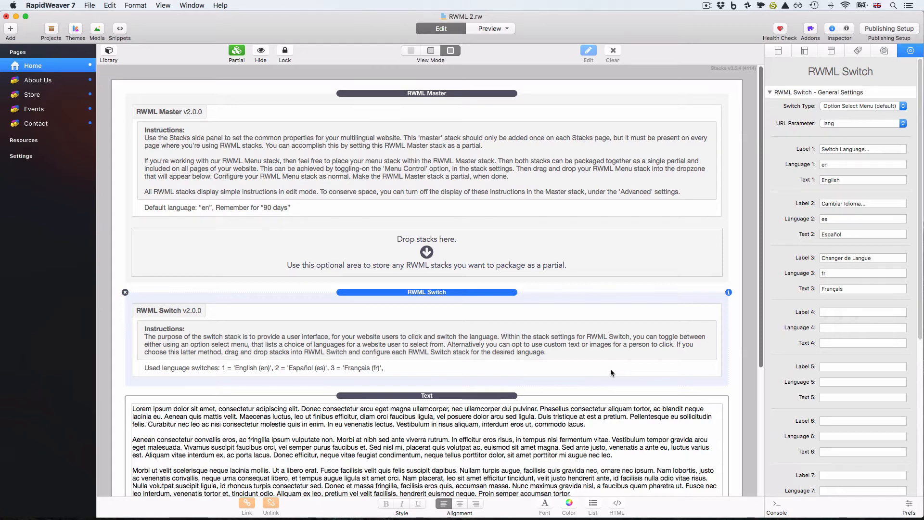
pyautogui.scroll(-5, 617, 361)
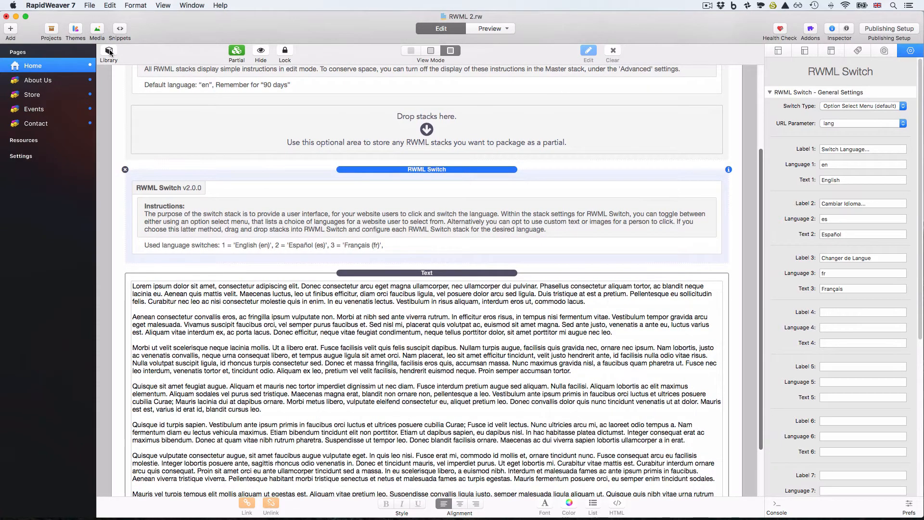
pyautogui.click(109, 54)
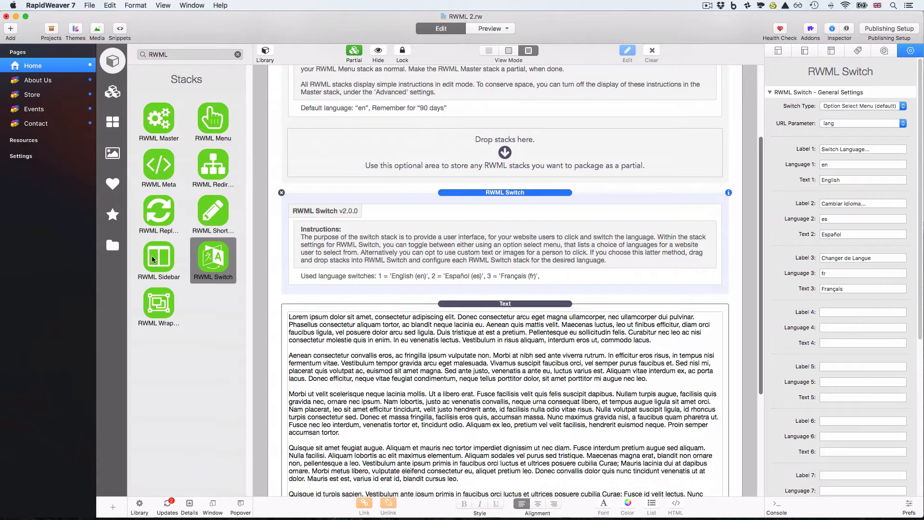
pyautogui.moveTo(158, 302); pyautogui.dragTo(314, 302)
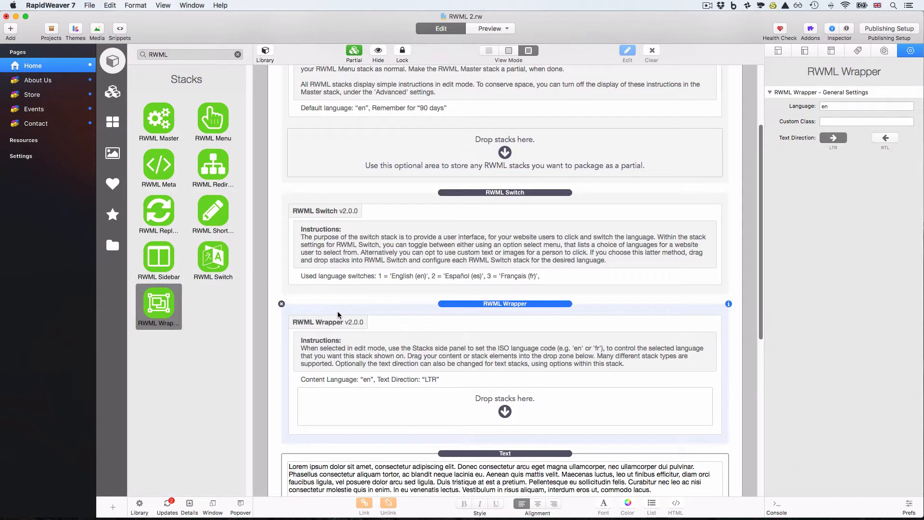
pyautogui.scroll(-2, 338, 314)
pyautogui.scroll(-5, 338, 314)
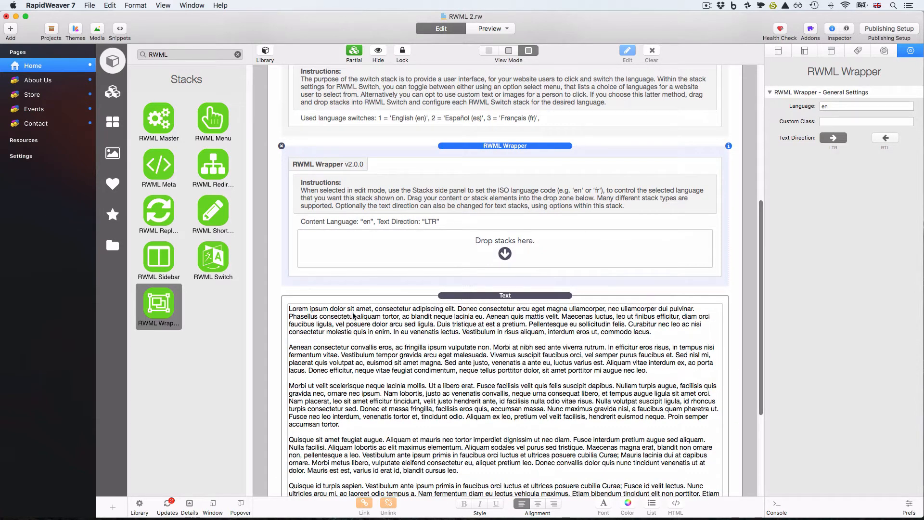
# - Hide the stacks library and move the Text stack into the RWML Wrapper's drop zone
pyautogui.click(265, 52)
pyautogui.scroll(3, 392, 169)
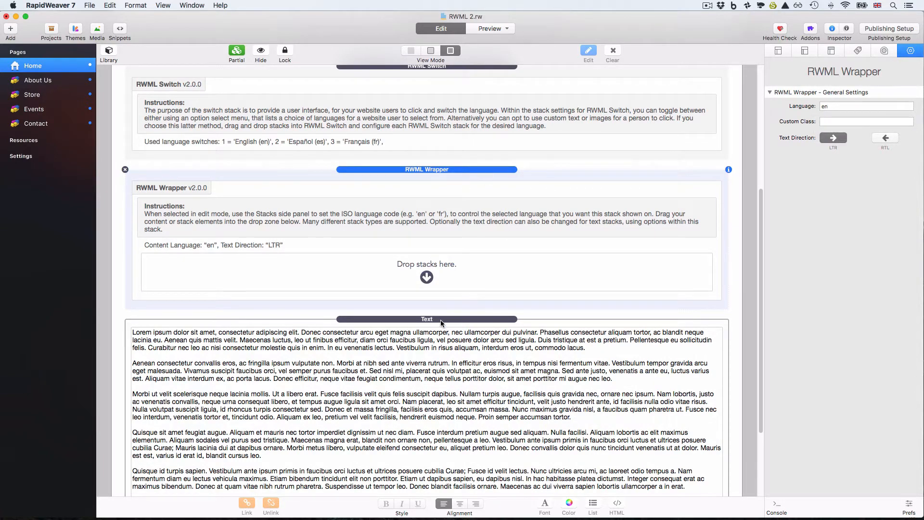
pyautogui.moveTo(440, 319); pyautogui.dragTo(396, 272)
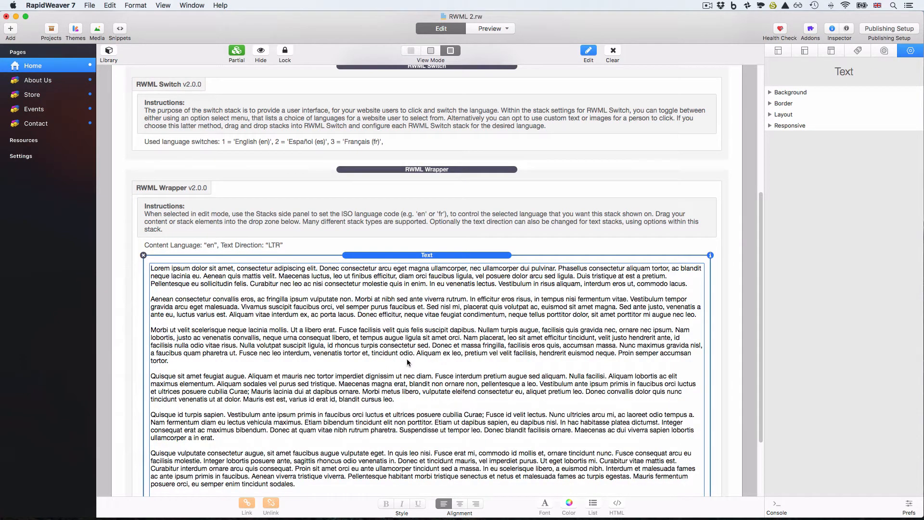
pyautogui.click(426, 170)
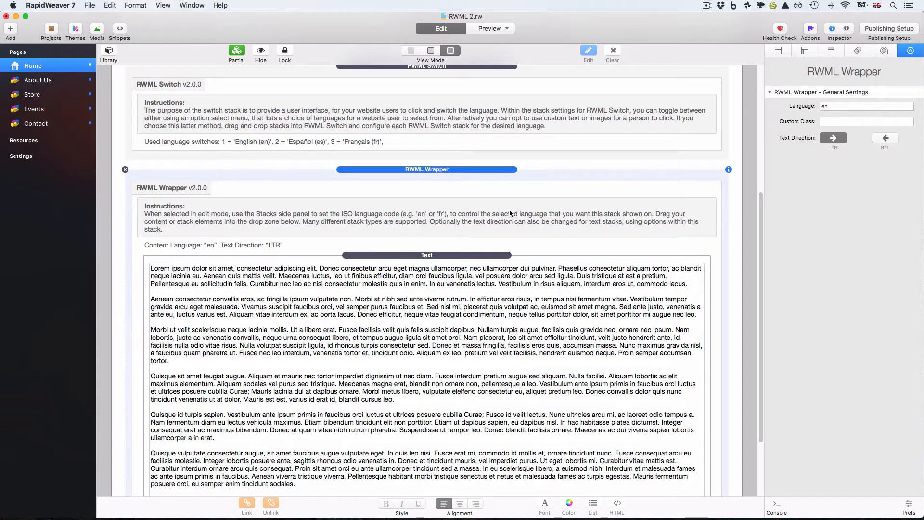
# - Add the h1 heading "English" above the first paragraph of the wrapped Text stack
pyautogui.scroll(-3, 510, 213)
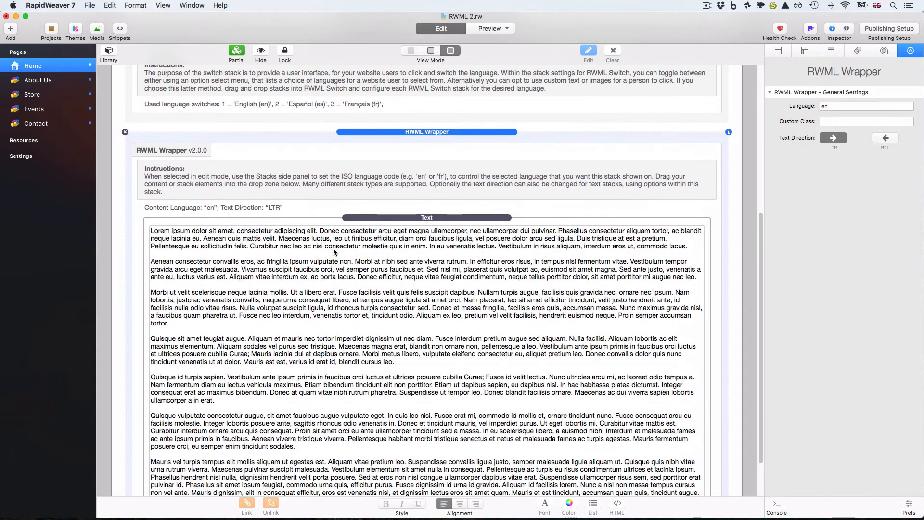
pyautogui.click(334, 251)
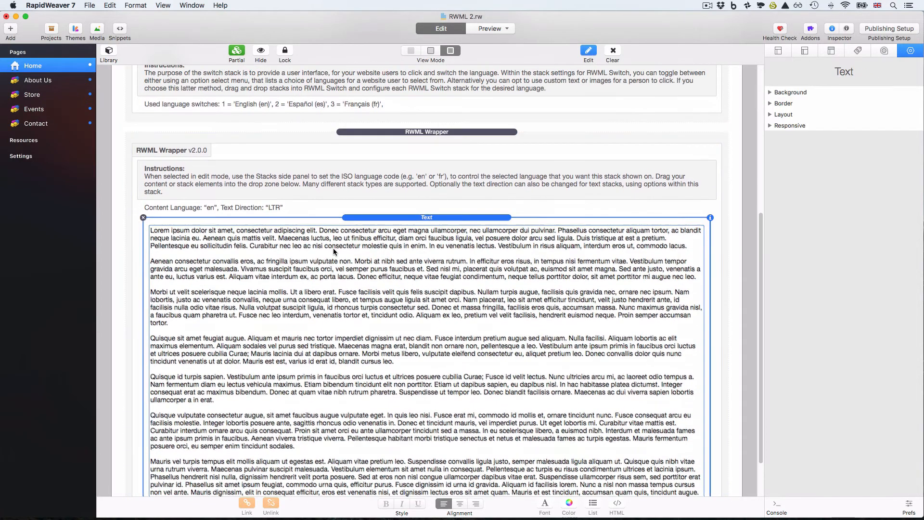
pyautogui.doubleClick(334, 251)
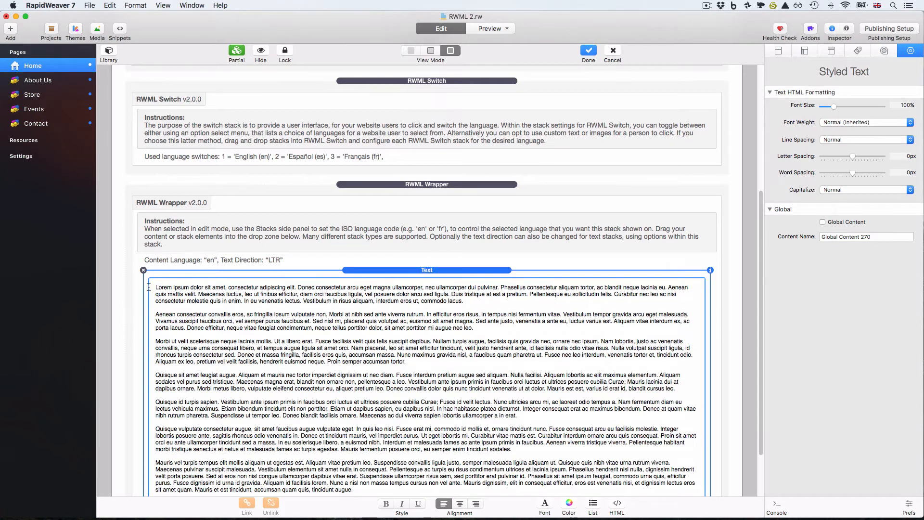
pyautogui.click(148, 287)
pyautogui.press('Return')
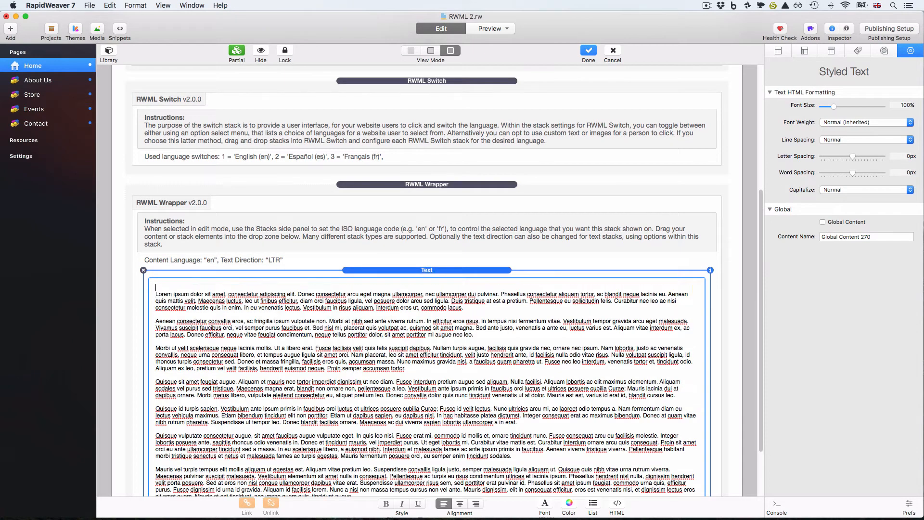
pyautogui.write('English<h1>')
pyautogui.click(137, 295)
# - Duplicate the RWML Wrapper stack, including its English text, directly below the original
pyautogui.scroll(-2, 269, 321)
pyautogui.scroll(-4, 269, 322)
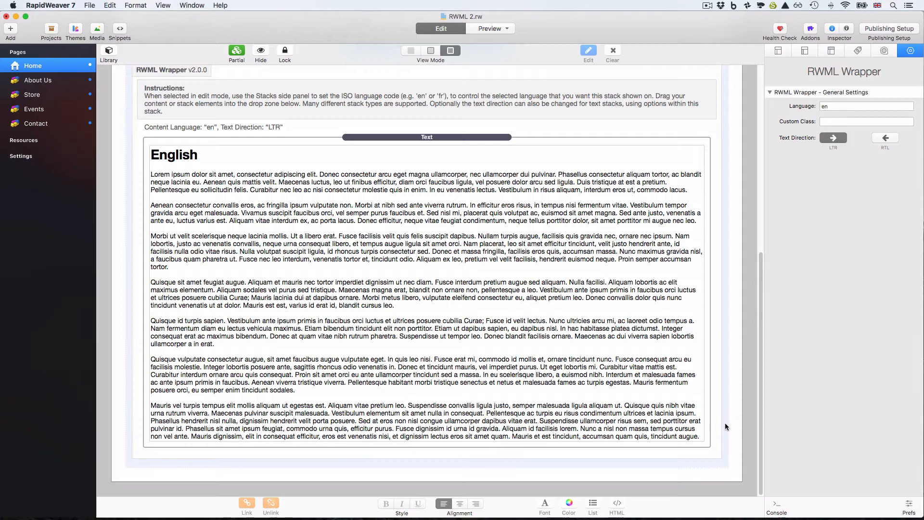
pyautogui.moveTo(725, 426); pyautogui.dragTo(724, 477)
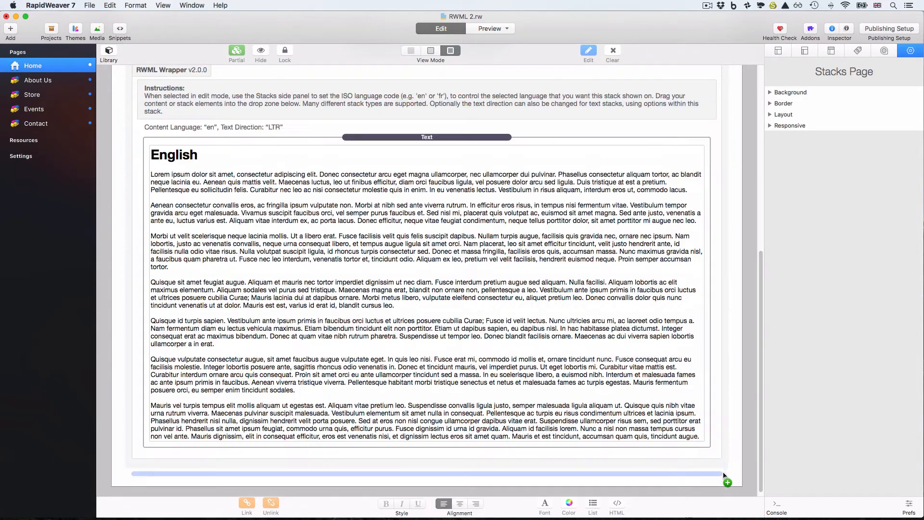
pyautogui.scroll(-5, 591, 405)
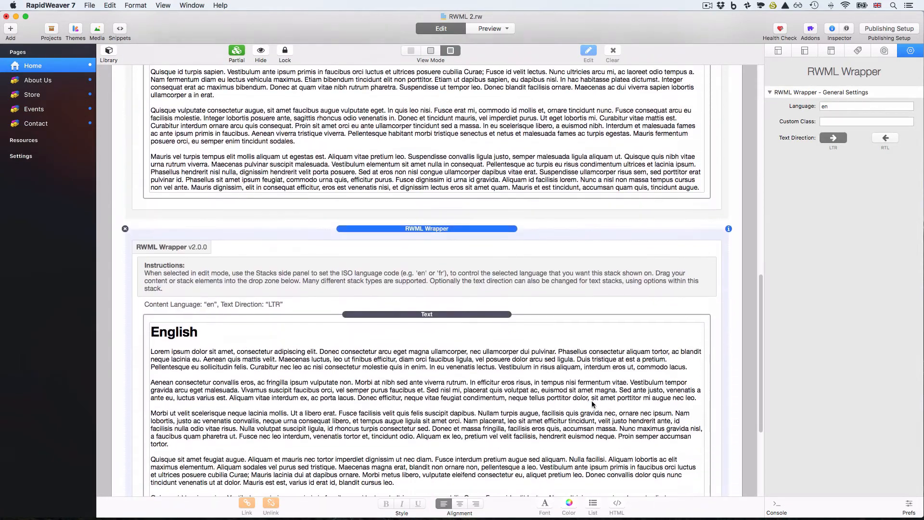
# - Set the language code of the duplicated RWML Wrapper to fr
pyautogui.scroll(-3, 591, 404)
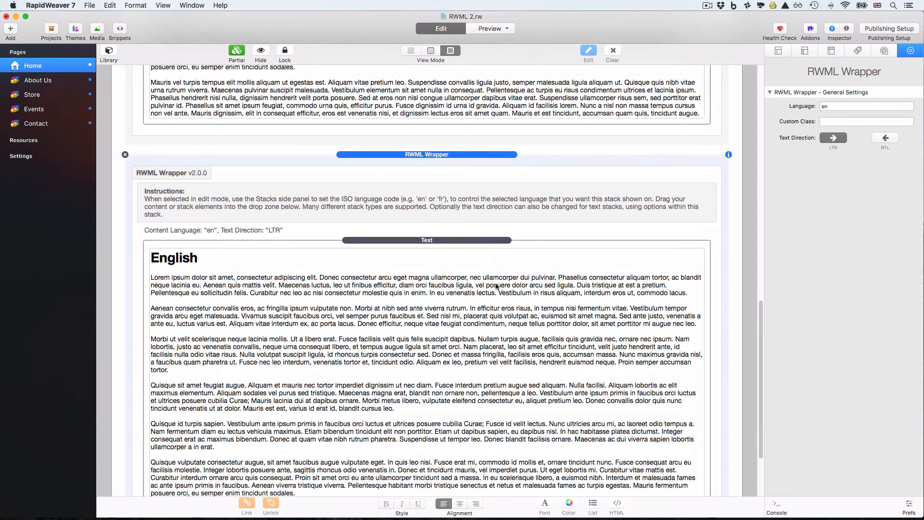
pyautogui.click(826, 106)
pyautogui.press('BackSpace')
pyautogui.press('BackSpace')
pyautogui.write('fr')
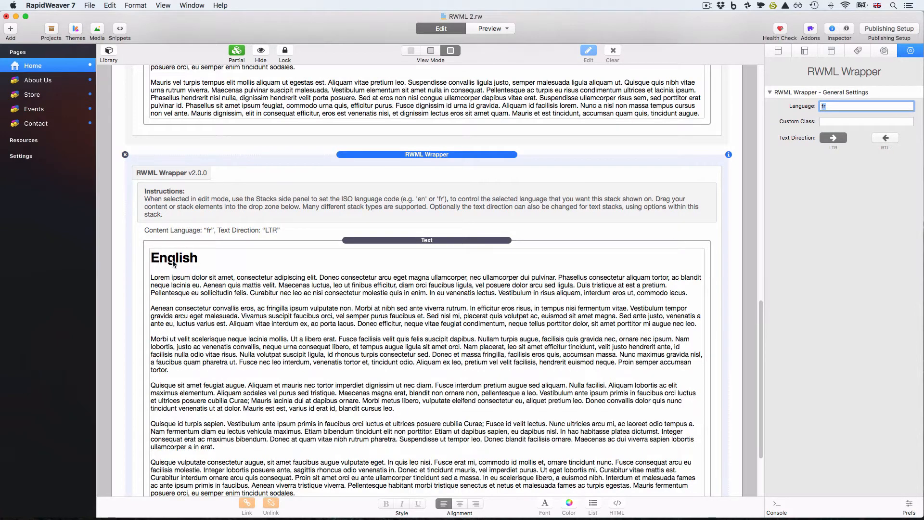
# - Change the h1 heading of the text in the fr wrapper to "French"
pyautogui.doubleClick(174, 262)
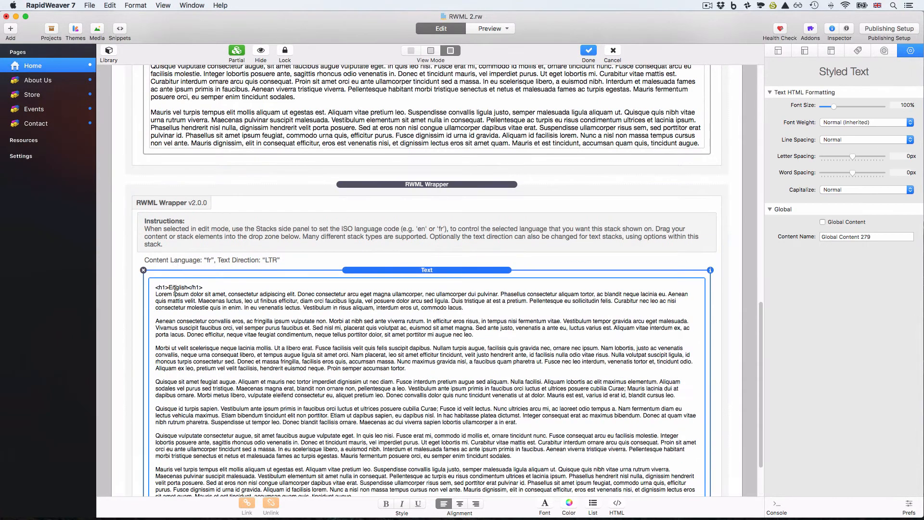
pyautogui.doubleClick(174, 288)
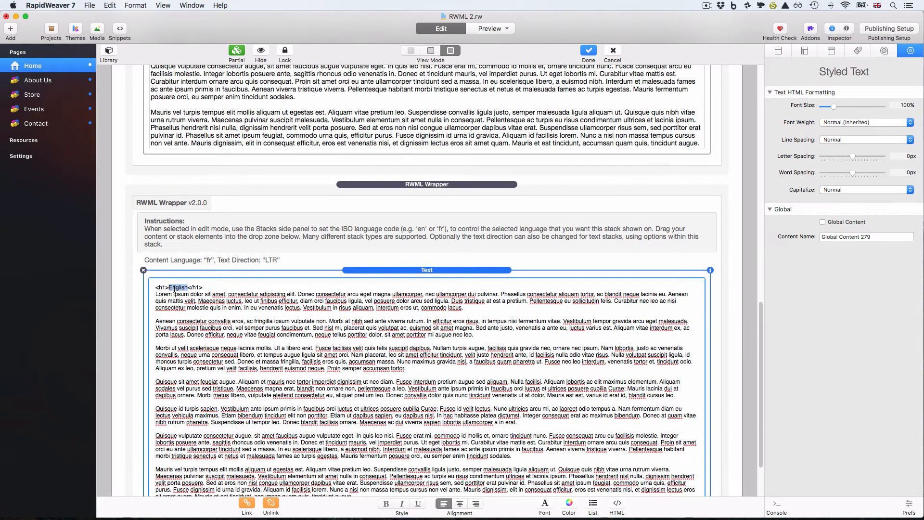
pyautogui.write('French')
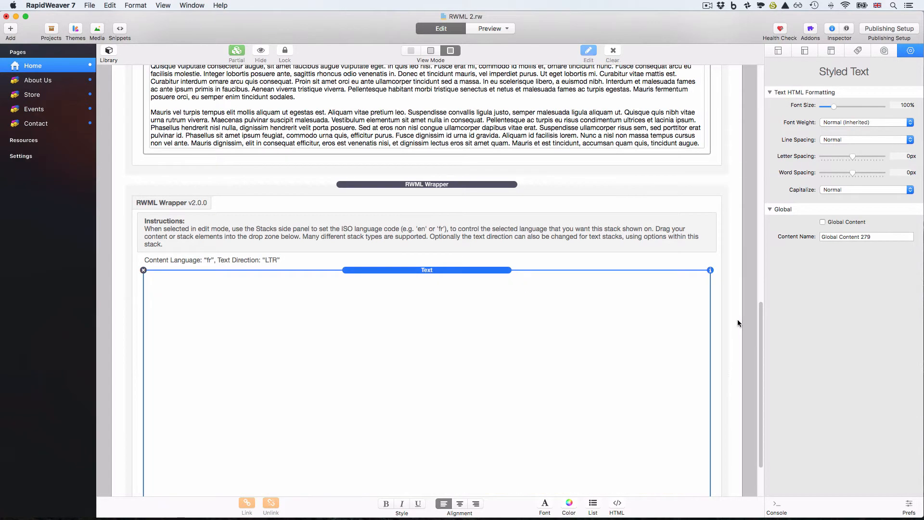
pyautogui.click(737, 318)
# - Duplicate the French RWML Wrapper, including its text, directly below the original
pyautogui.scroll(-5, 737, 319)
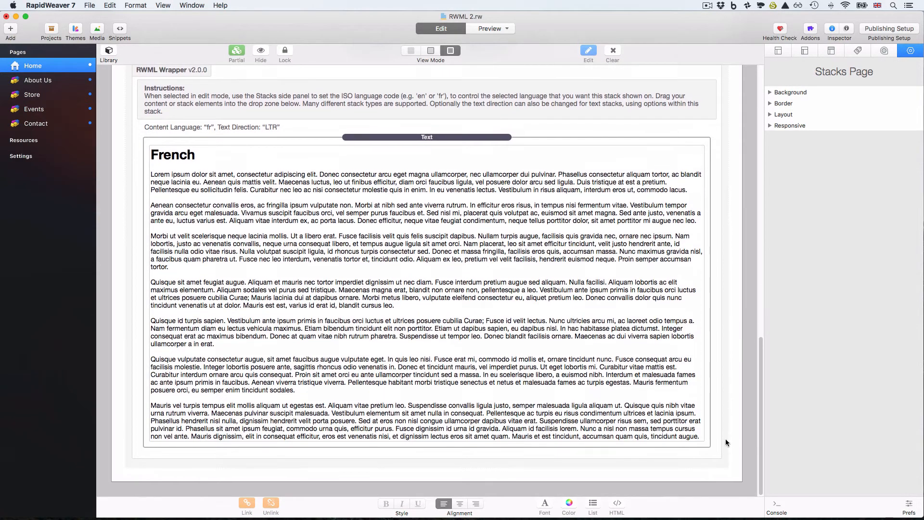
pyautogui.click(725, 438)
pyautogui.moveTo(725, 439); pyautogui.dragTo(725, 466)
pyautogui.scroll(-7, 725, 468)
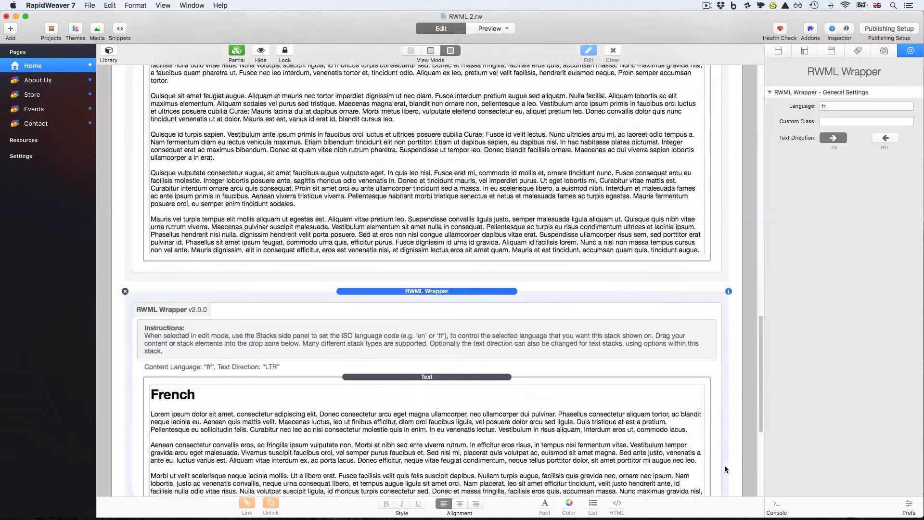
# - Set the newest RWML Wrapper's language code to es and change its h1 heading to "Spanish"
pyautogui.doubleClick(831, 106)
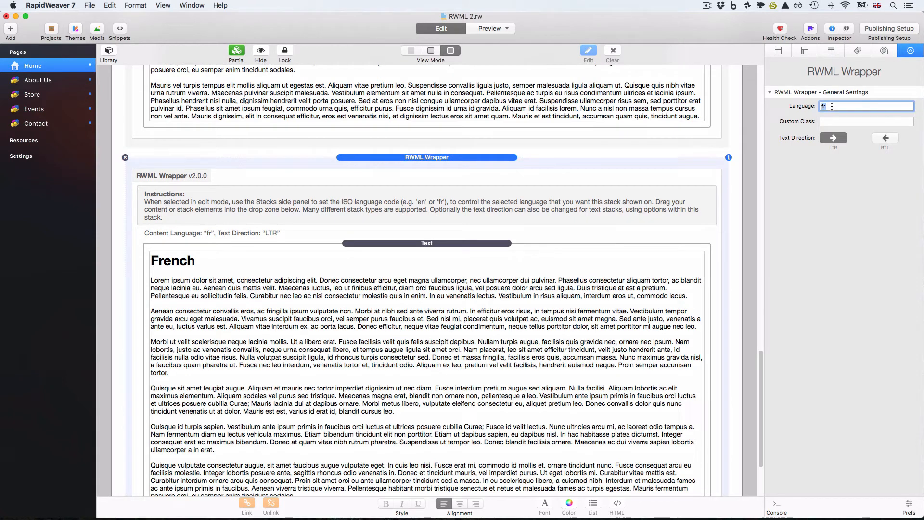
pyautogui.write('es')
pyautogui.press('Return')
pyautogui.doubleClick(209, 279)
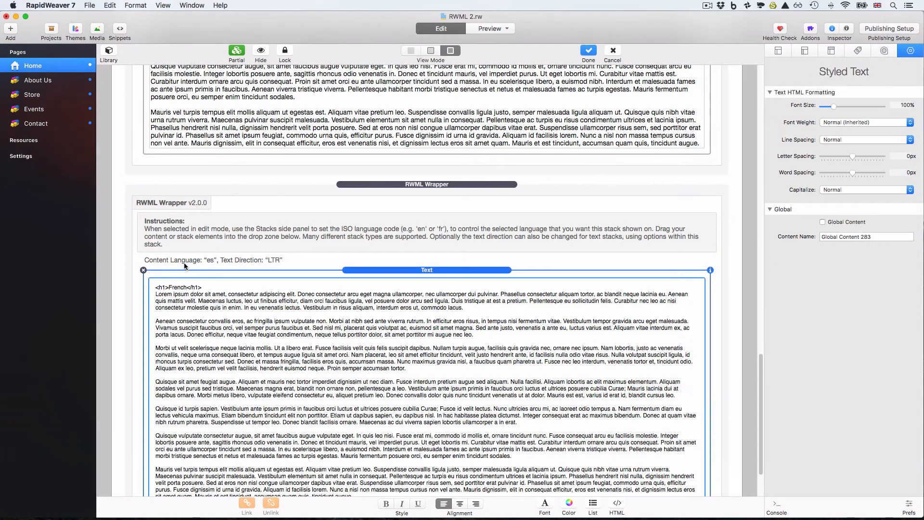
pyautogui.doubleClick(177, 286)
pyautogui.write('Spanish')
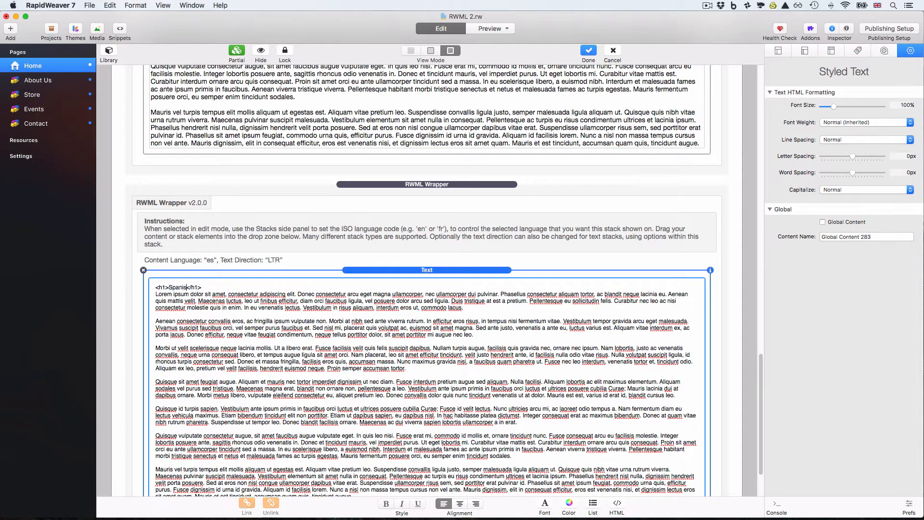
pyautogui.click(118, 304)
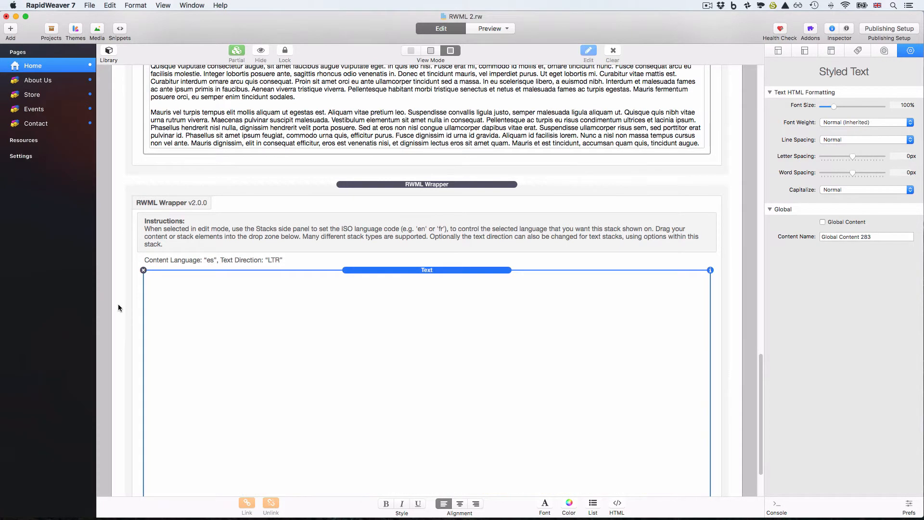
# - Preview the Home page, switch its language to Español and check the heading of the page content
pyautogui.scroll(15, 154, 287)
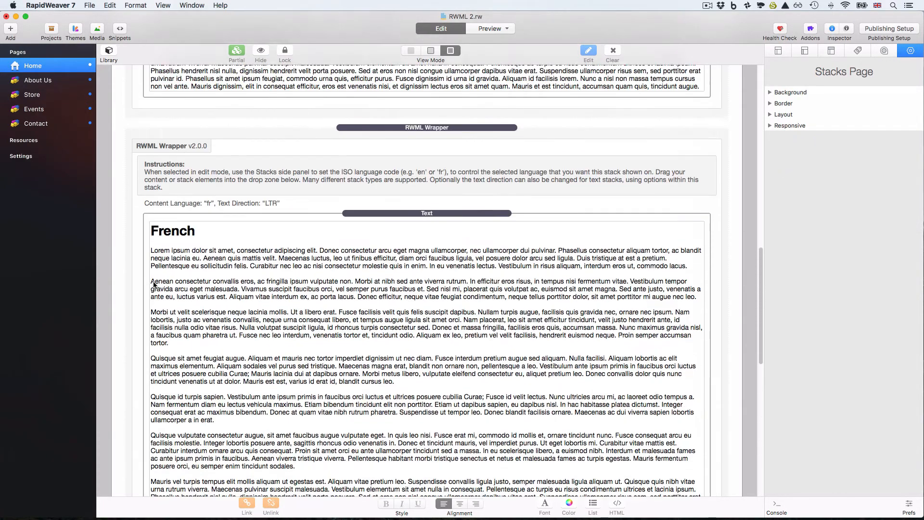
pyautogui.scroll(3, 255, 279)
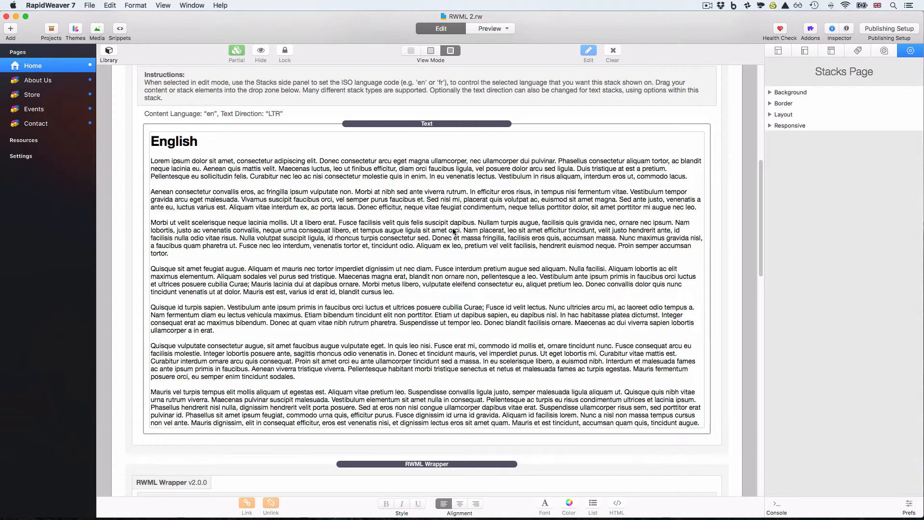
pyautogui.press('super+r')
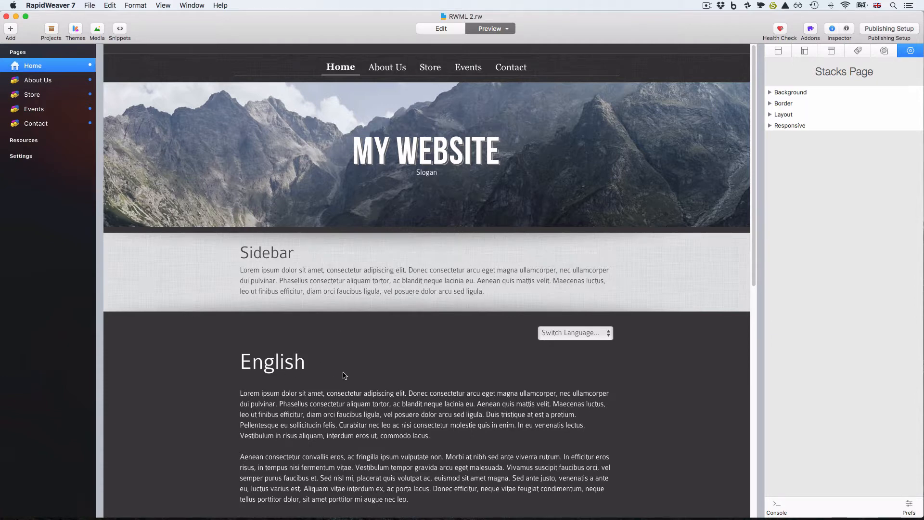
pyautogui.scroll(-5, 342, 375)
pyautogui.click(594, 244)
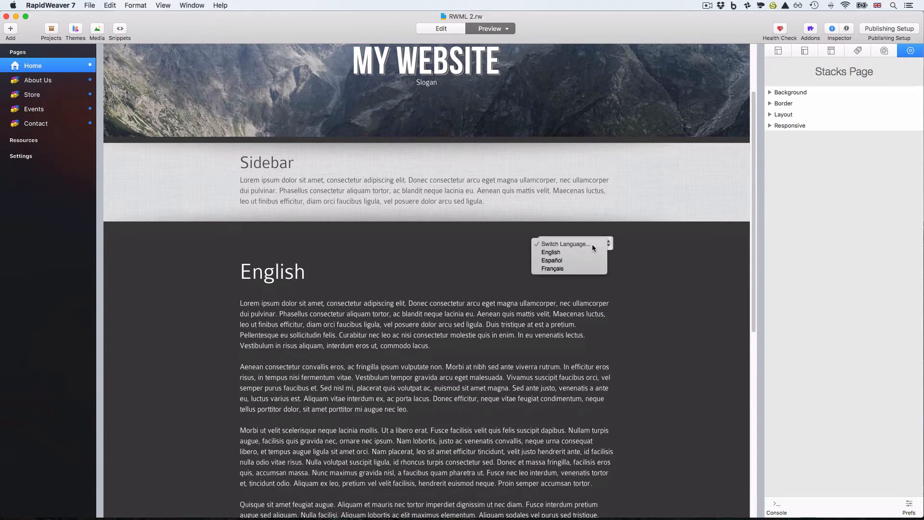
pyautogui.click(585, 259)
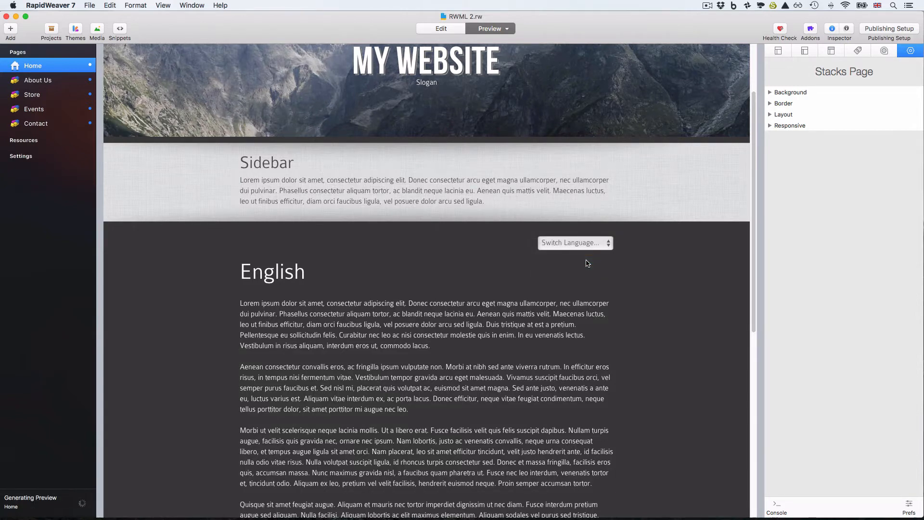
pyautogui.scroll(-5, 513, 279)
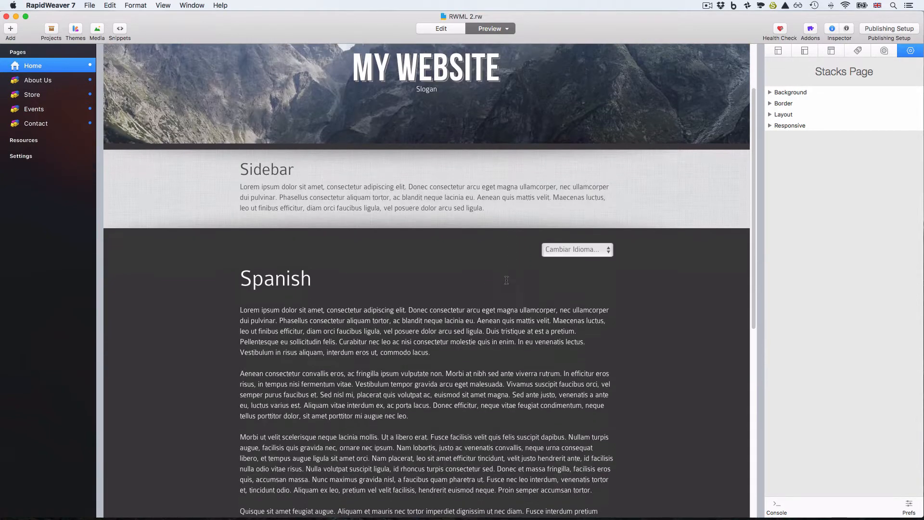
pyautogui.moveTo(240, 265); pyautogui.dragTo(319, 269)
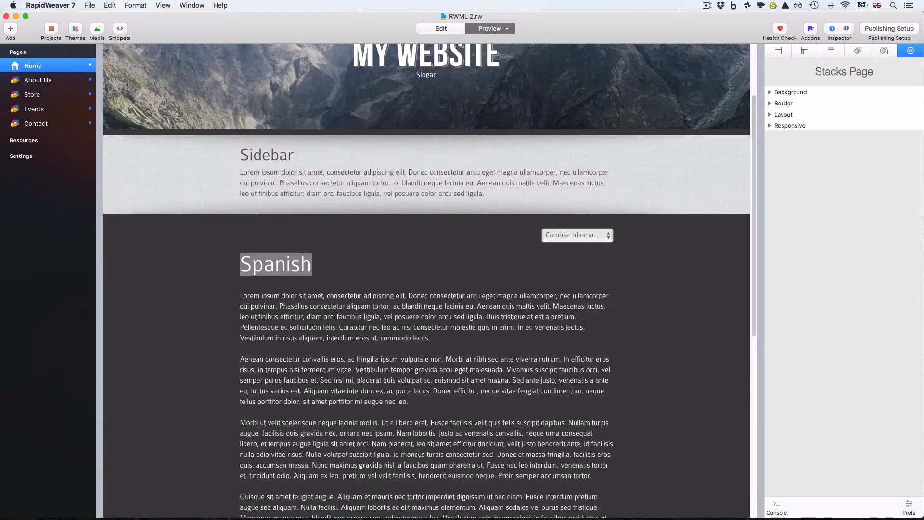
# - Switch the previewed page's language to Français and look through the page content
pyautogui.click(598, 237)
pyautogui.click(580, 262)
pyautogui.scroll(-5, 327, 358)
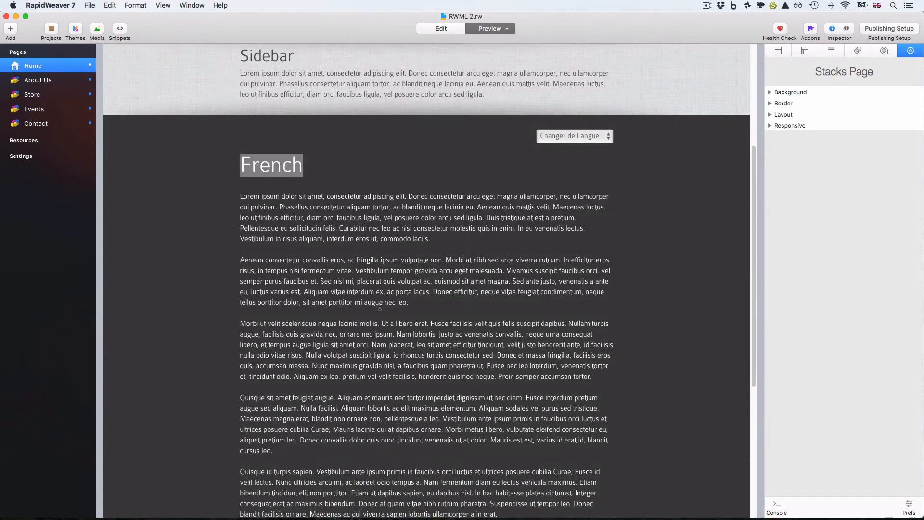
pyautogui.click(384, 323)
pyautogui.scroll(-10, 516, 288)
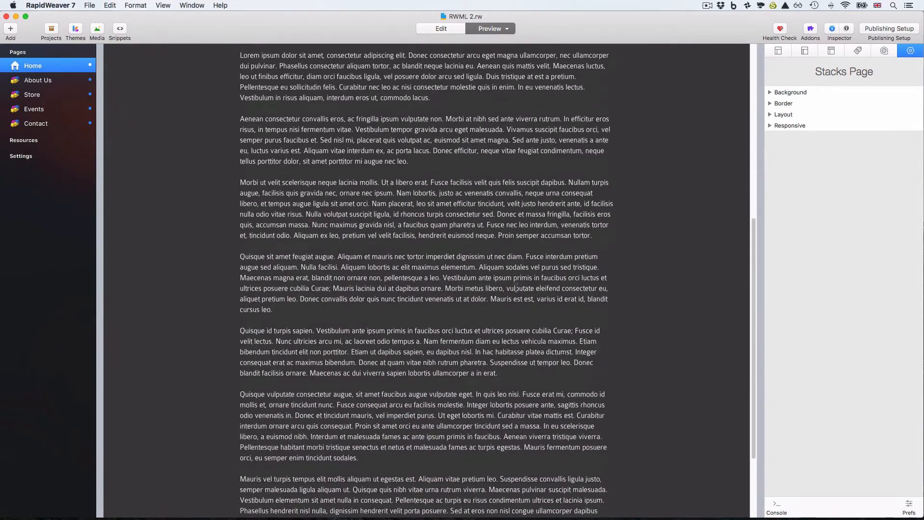
pyautogui.scroll(15, 514, 288)
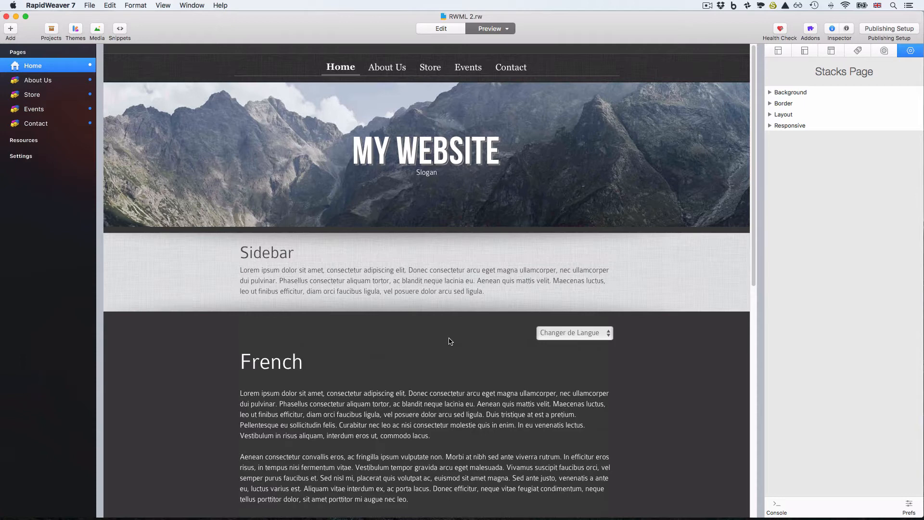
pyautogui.scroll(-5, 450, 341)
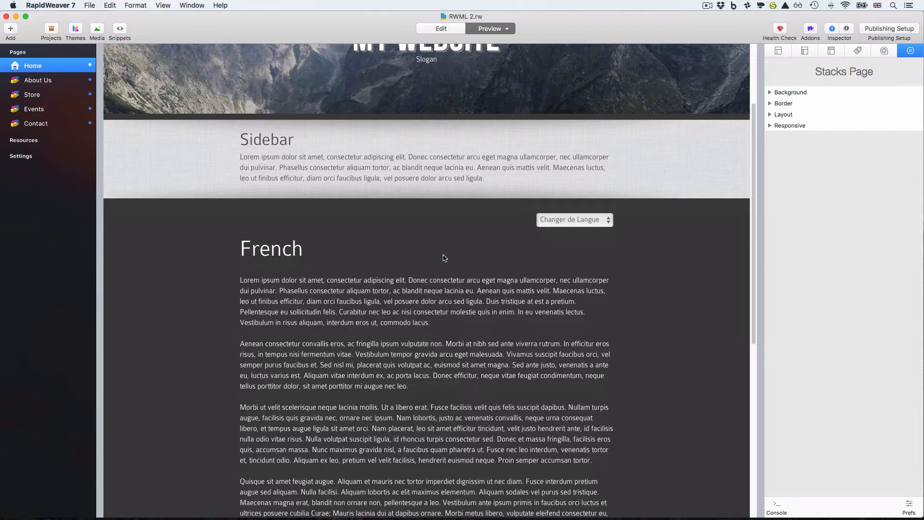
# - Return to editing the Home page and delete the Spanish, French and English RWML Wrapper stacks
pyautogui.press('super+r')
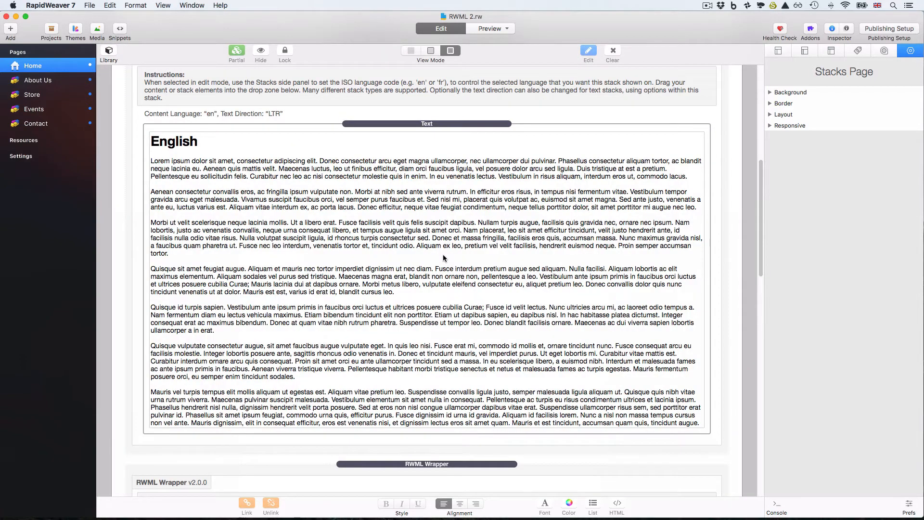
pyautogui.scroll(-5, 444, 253)
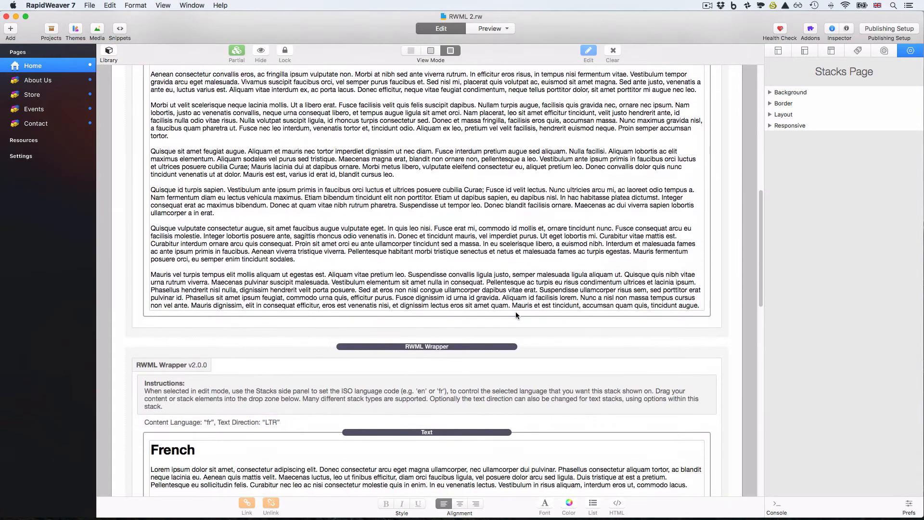
pyautogui.scroll(-20, 518, 315)
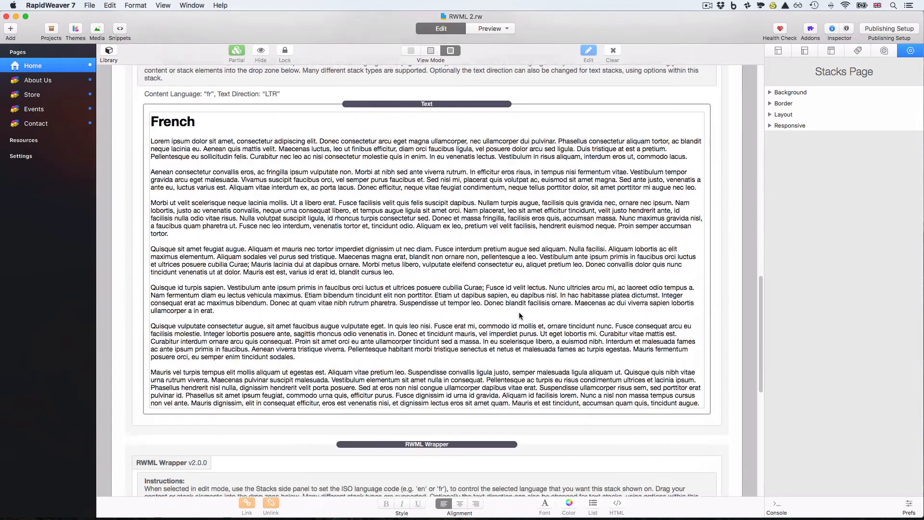
pyautogui.scroll(-7, 519, 315)
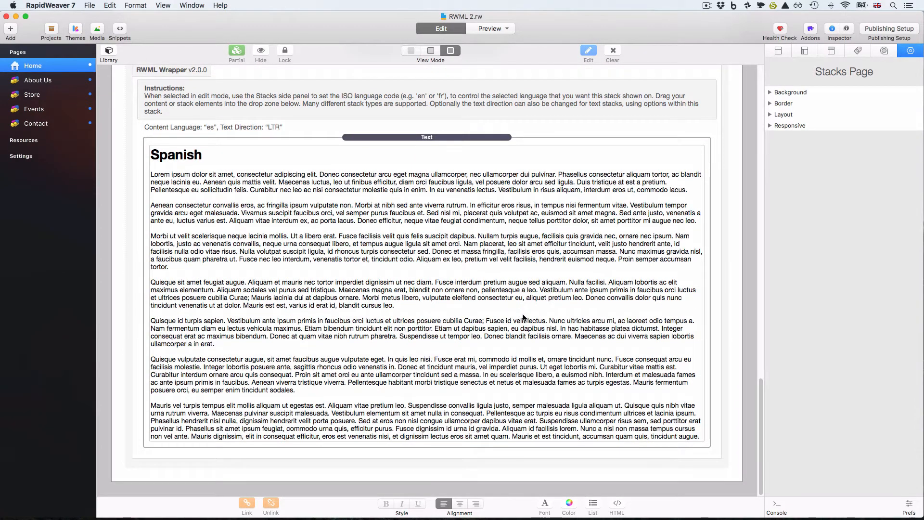
pyautogui.scroll(5, 523, 317)
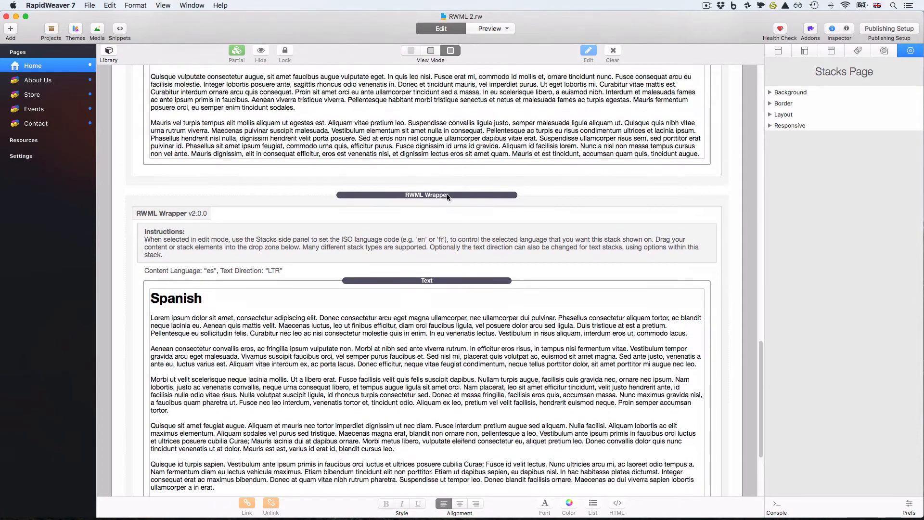
pyautogui.click(447, 195)
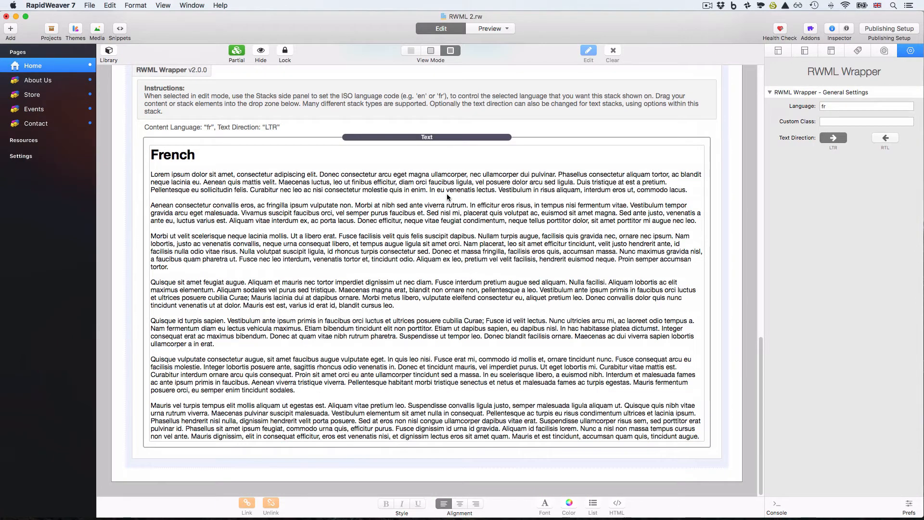
pyautogui.scroll(4, 446, 195)
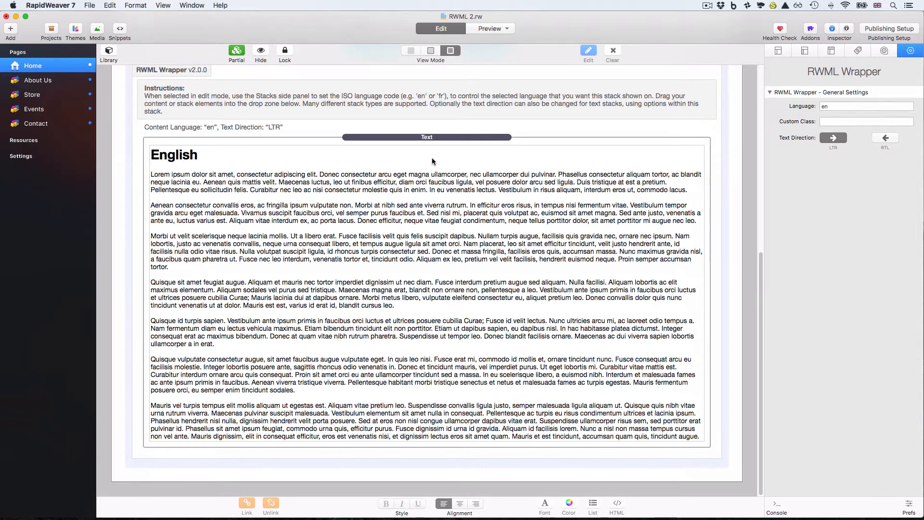
pyautogui.scroll(3, 433, 148)
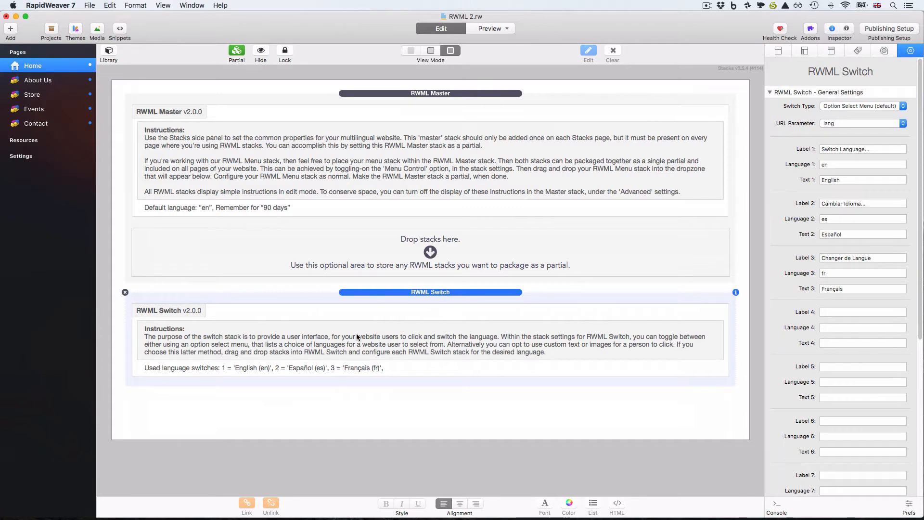
# - Add an RWML Short Text stack below the RWML Switch stack and hide the stacks library
pyautogui.click(109, 53)
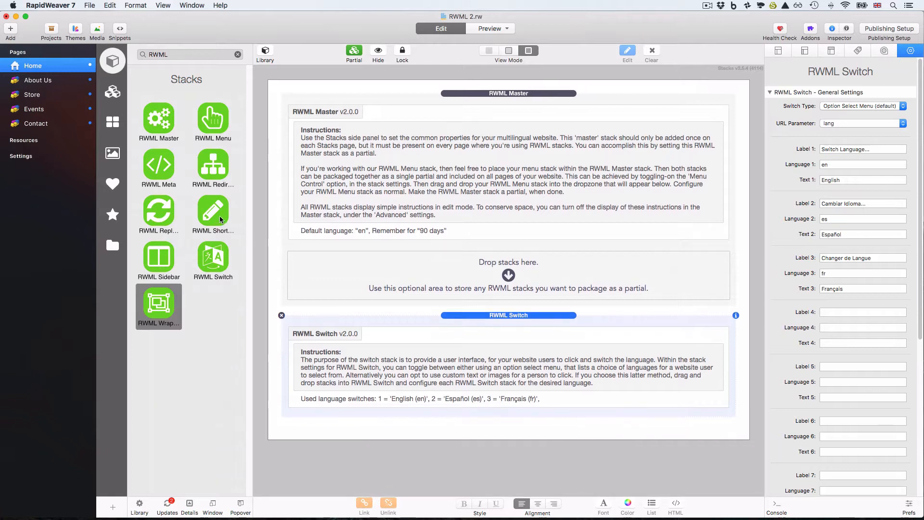
pyautogui.moveTo(217, 215); pyautogui.dragTo(420, 420)
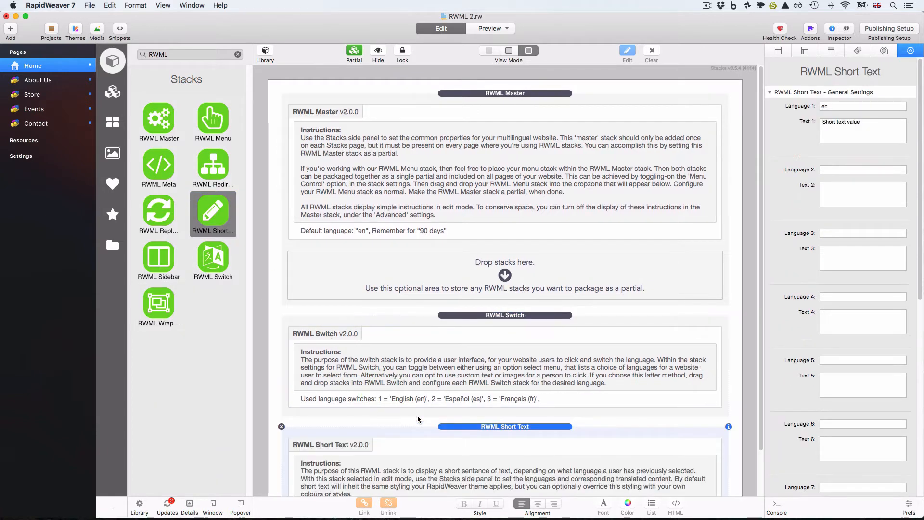
pyautogui.click(266, 51)
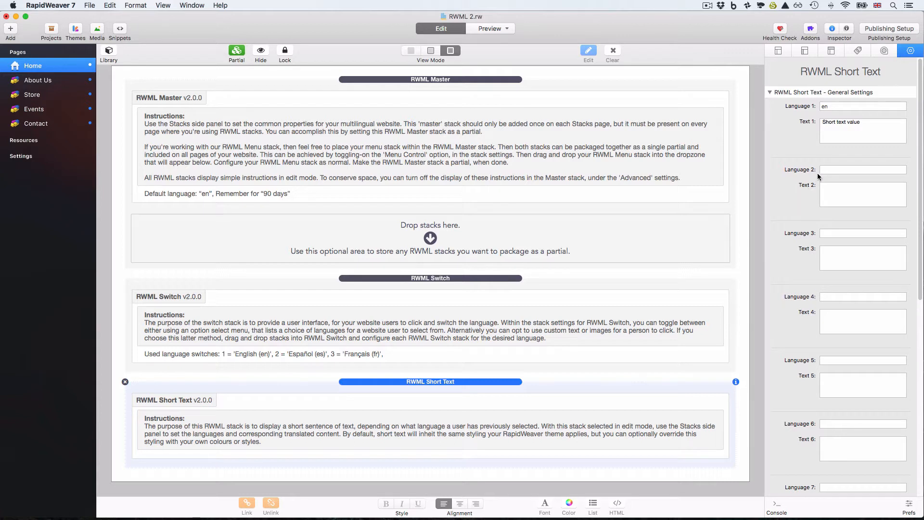
# - Add Spanish (es) text "Spanish" and French (fr) text "French" to the RWML Short Text stack and save the project
pyautogui.click(832, 168)
pyautogui.click(837, 232)
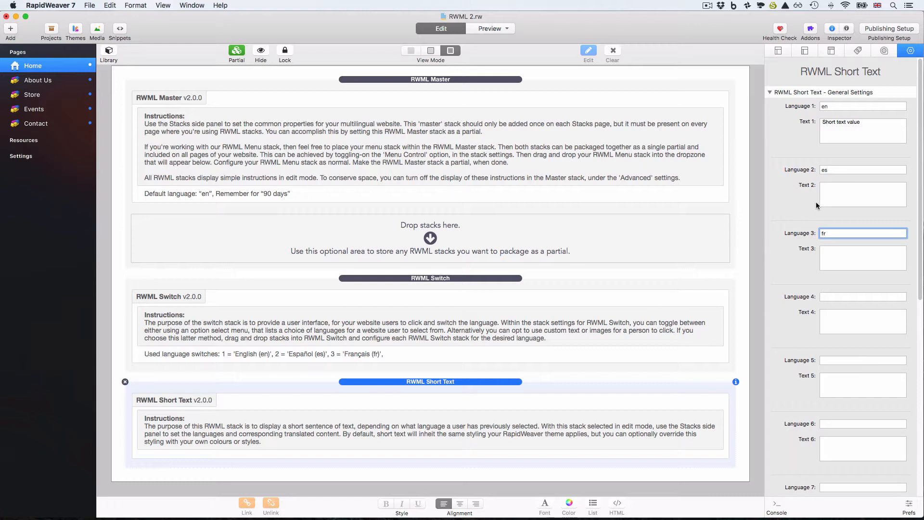
pyautogui.click(845, 195)
pyautogui.write('Spanish')
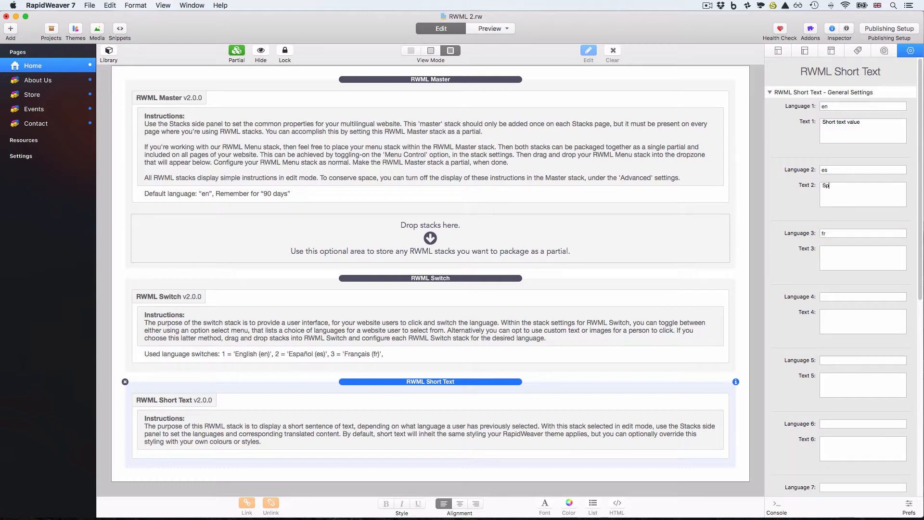
pyautogui.click(847, 263)
pyautogui.write('French')
pyautogui.press('super+s')
# - Preview the Home page and check the short text after switching the language to Español and English
pyautogui.press('super+r')
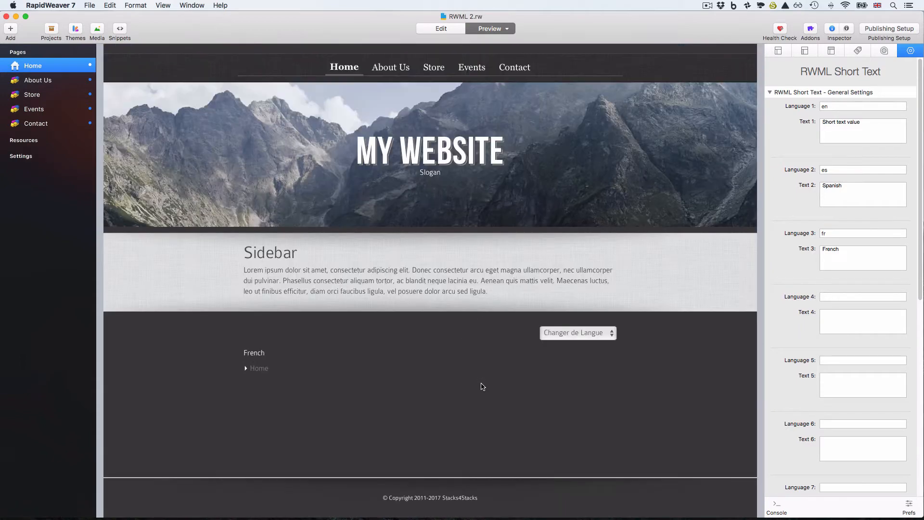
pyautogui.click(586, 334)
pyautogui.click(575, 351)
pyautogui.click(559, 336)
pyautogui.click(558, 342)
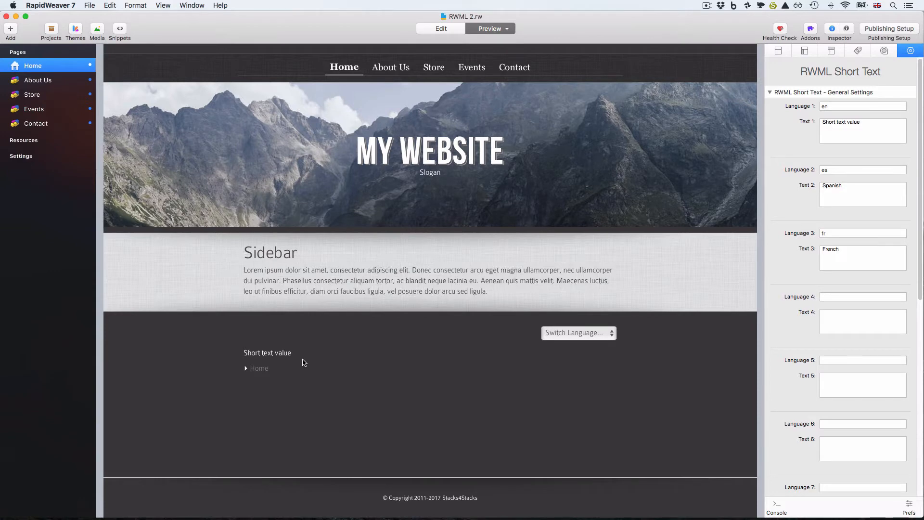
# - Return to editing the page and set the RWML Short Text stack's text wrapper to Heading 1
pyautogui.press('super+r')
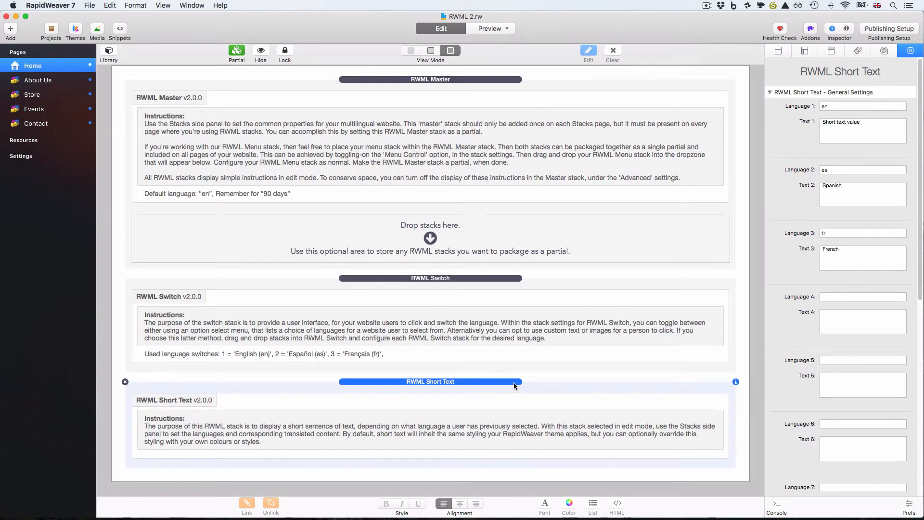
pyautogui.scroll(-10, 790, 348)
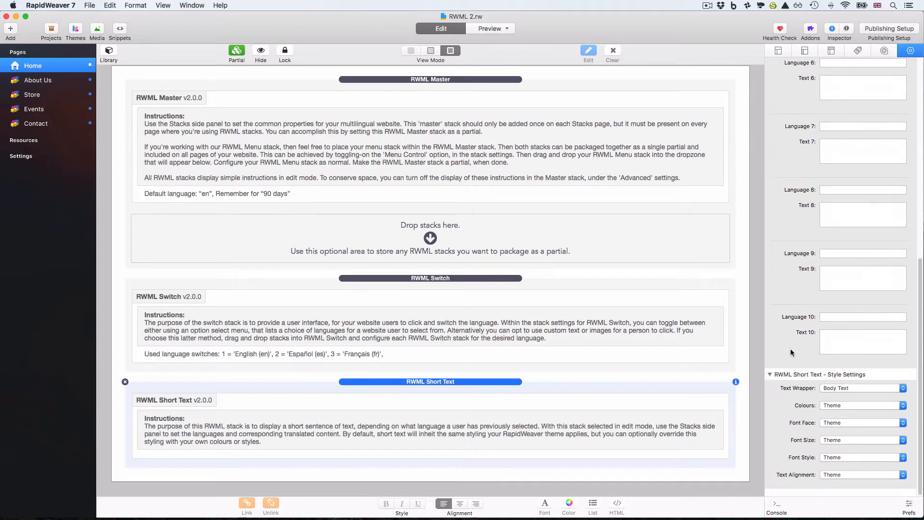
pyautogui.click(855, 395)
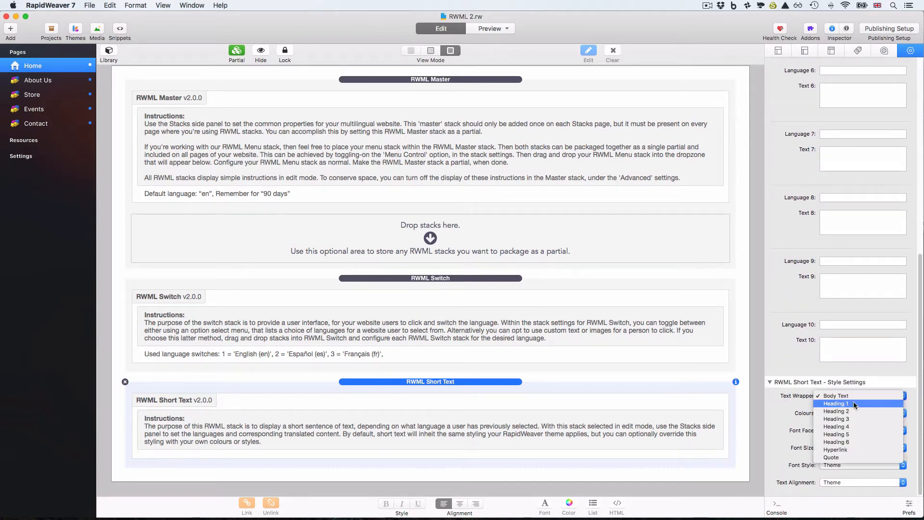
pyautogui.click(853, 403)
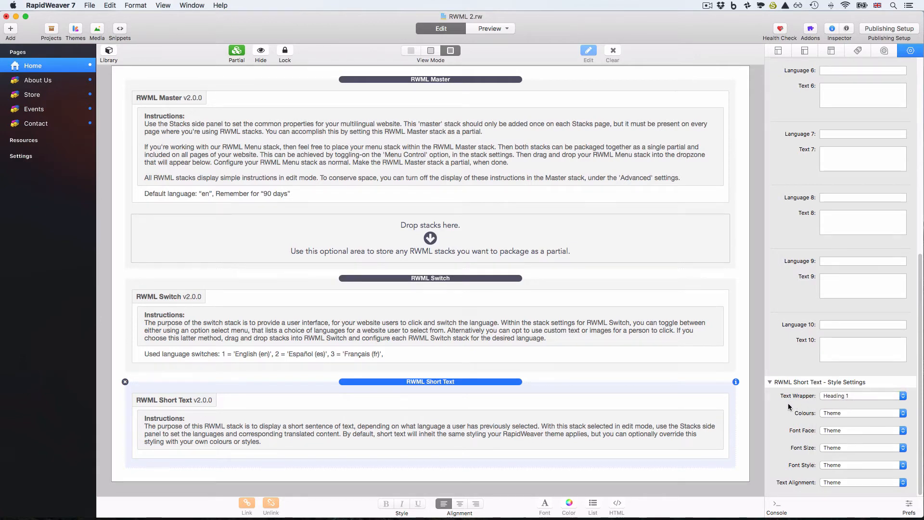
# - Preview the short text as a heading and switch the page language to Español
pyautogui.press('super+r')
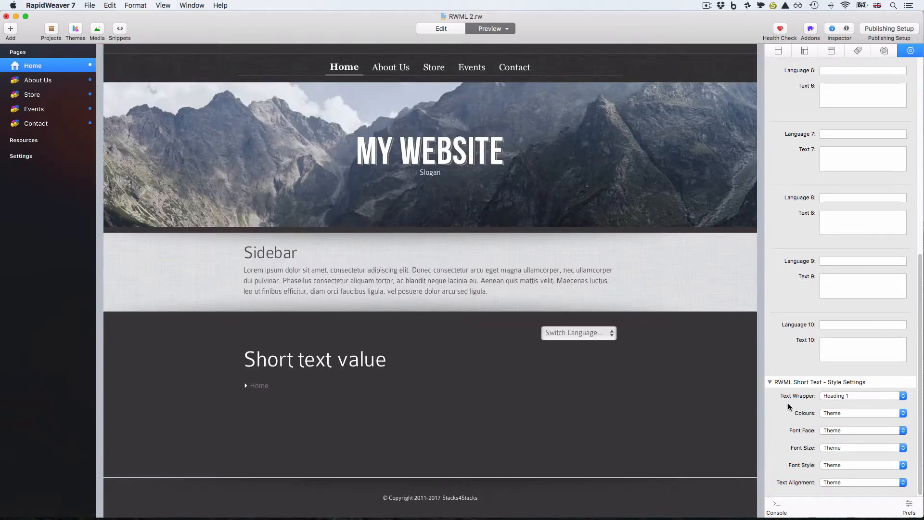
pyautogui.moveTo(246, 359); pyautogui.dragTo(534, 362)
pyautogui.click(575, 337)
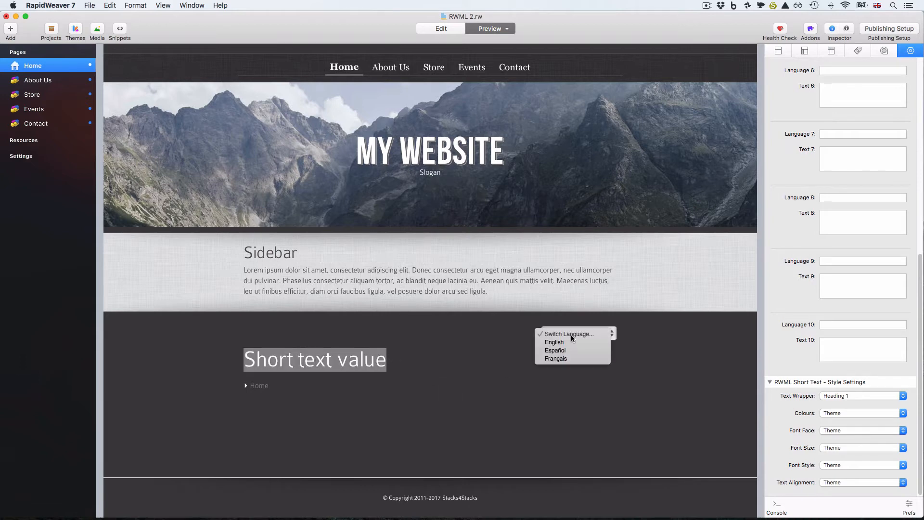
pyautogui.click(569, 351)
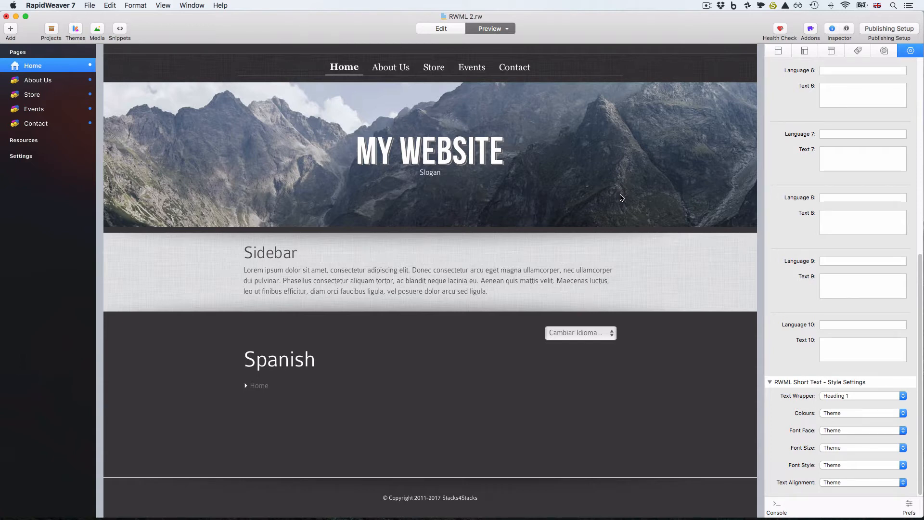
# - Return to editing, delete the RWML Short Text stack and add an RWML Menu stack below the RWML Switch stack
pyautogui.press('super+shift+e')
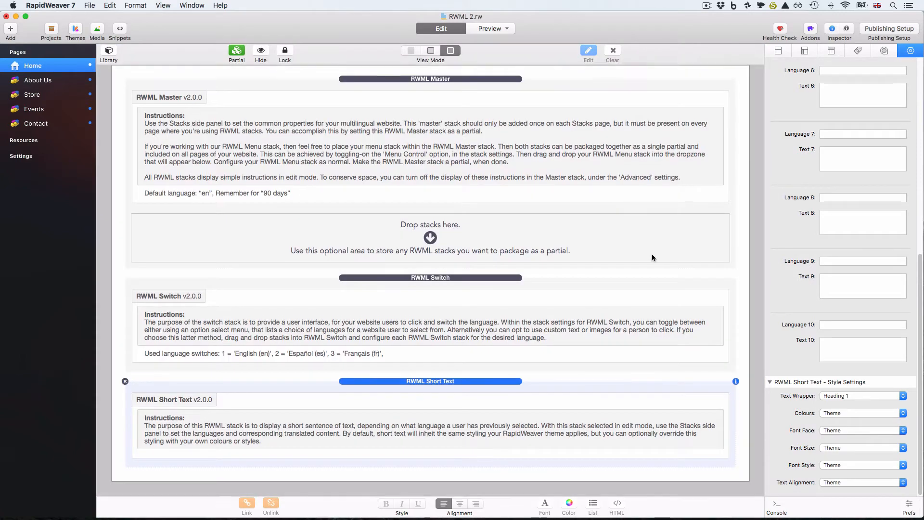
pyautogui.click(125, 382)
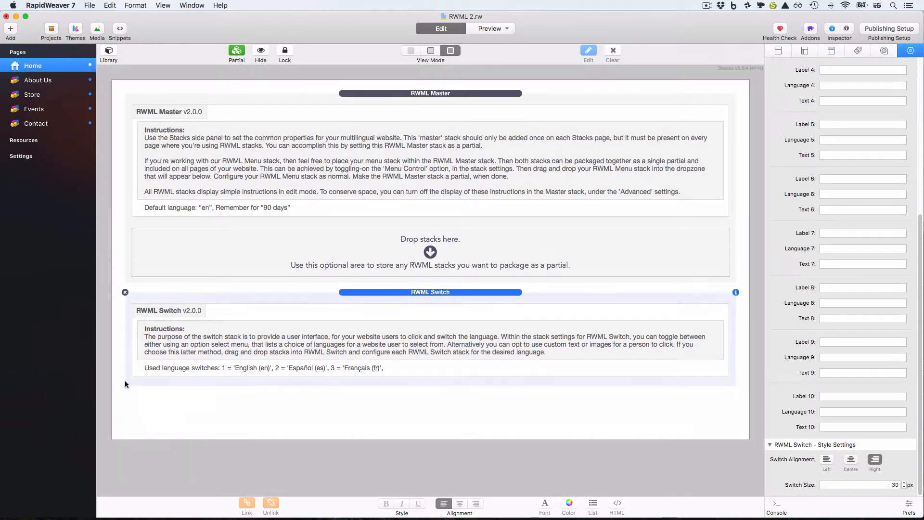
pyautogui.click(109, 52)
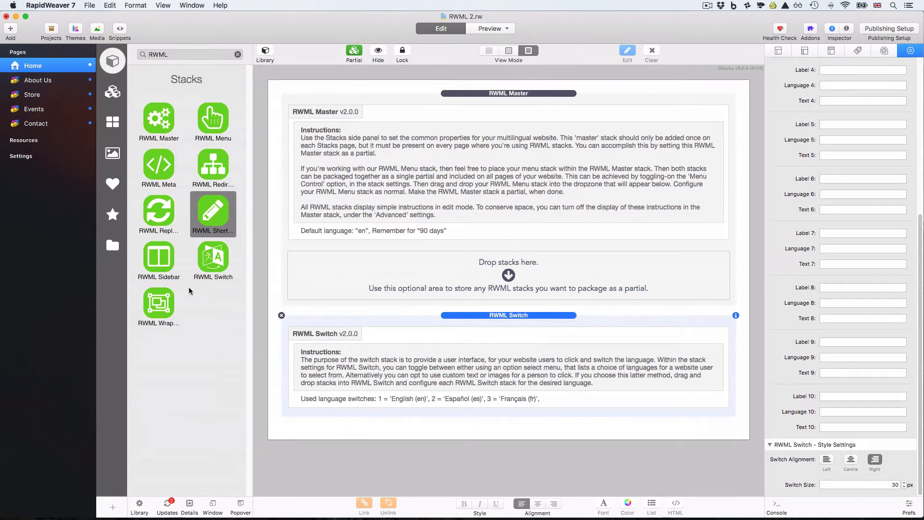
pyautogui.click(213, 114)
pyautogui.moveTo(213, 114); pyautogui.dragTo(441, 428)
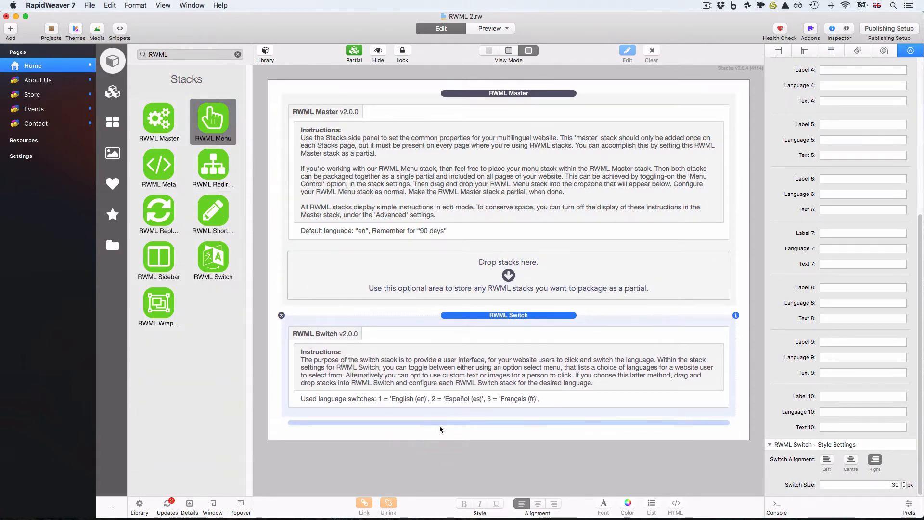
pyautogui.scroll(-4, 452, 435)
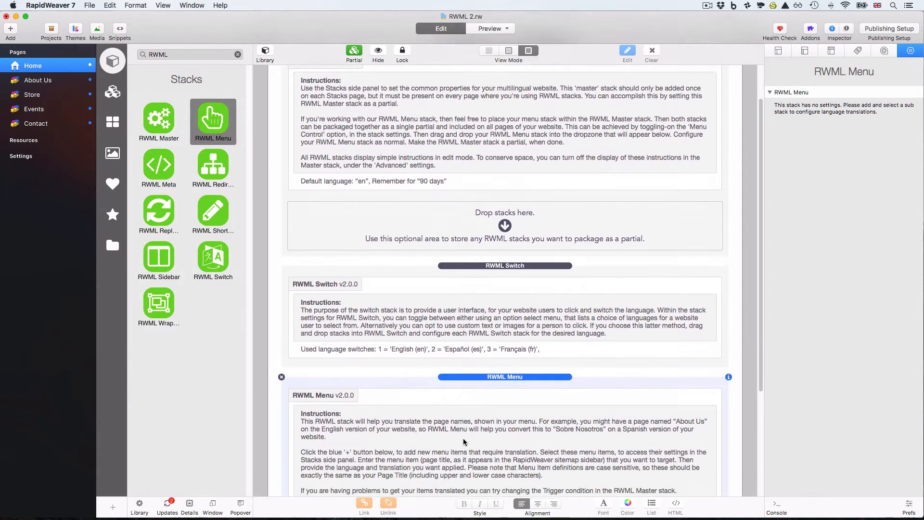
pyautogui.scroll(-5, 464, 441)
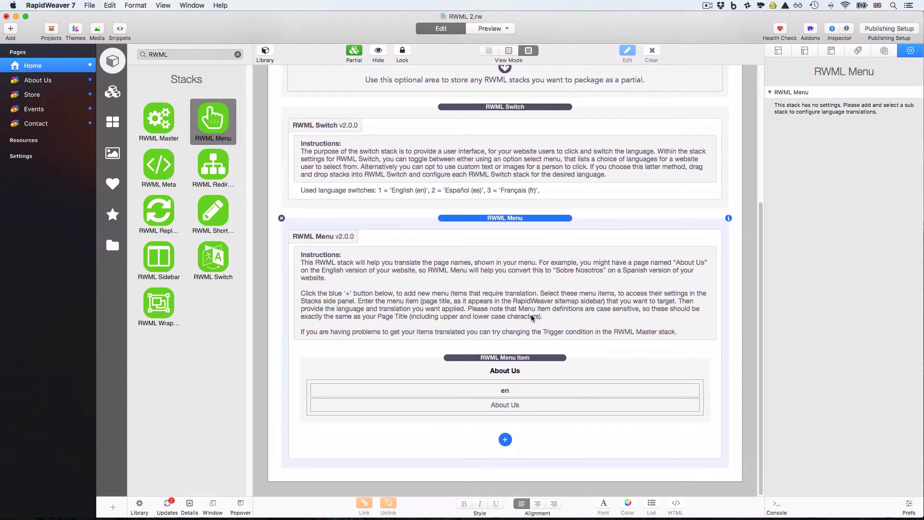
# - Hide the stacks library and set the English translation of the RWML Menu Item to Home
pyautogui.click(527, 358)
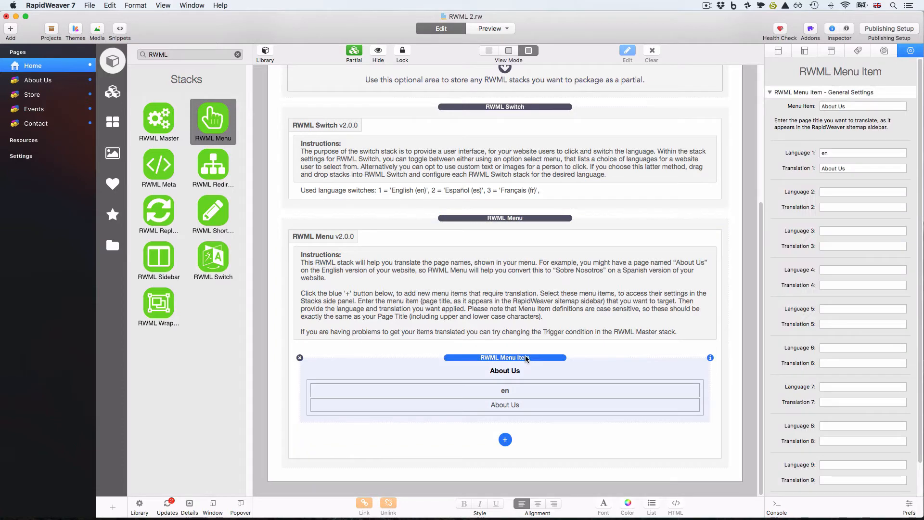
pyautogui.click(264, 51)
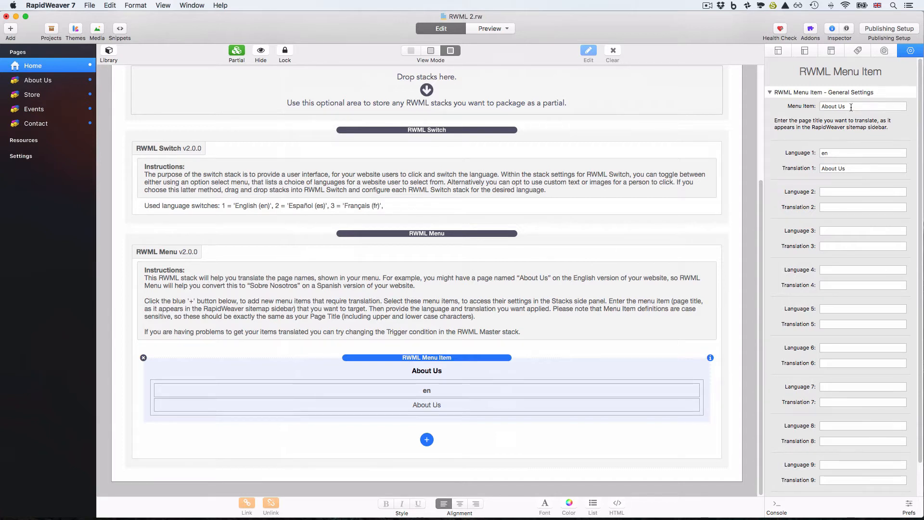
pyautogui.click(834, 107)
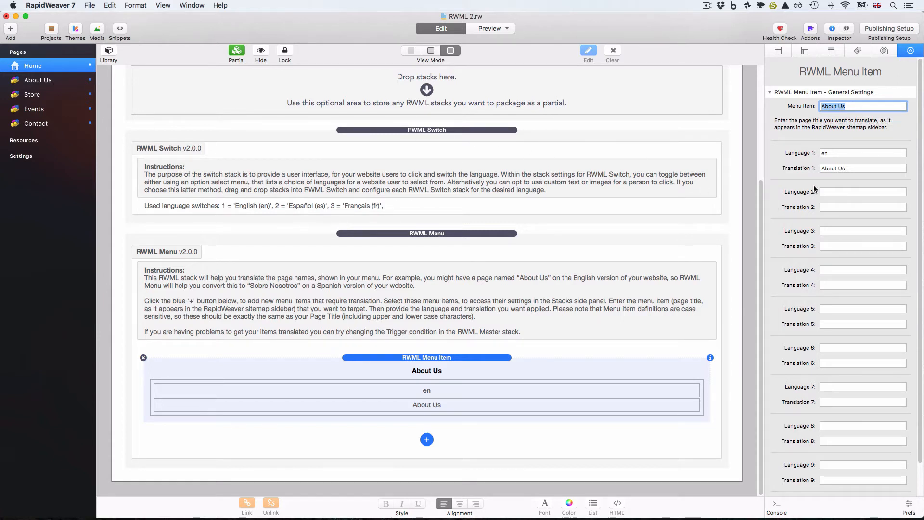
pyautogui.press('Tab')
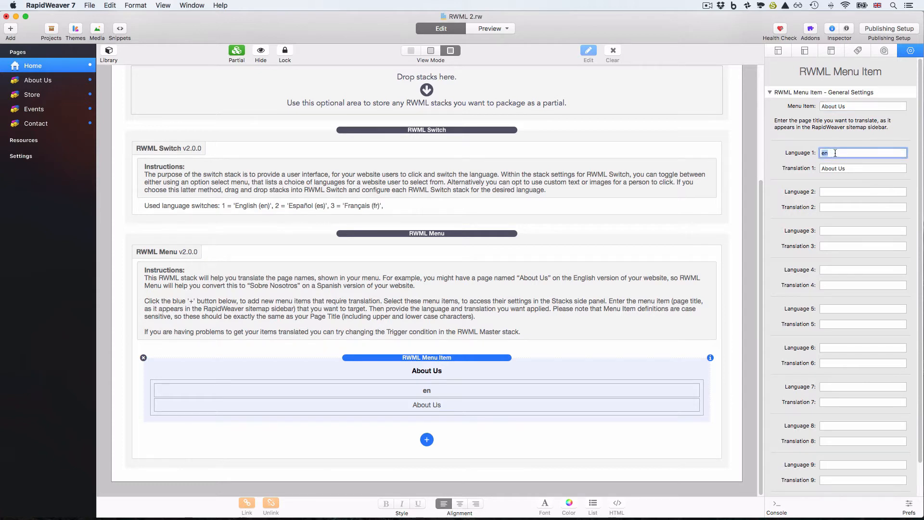
pyautogui.click(837, 192)
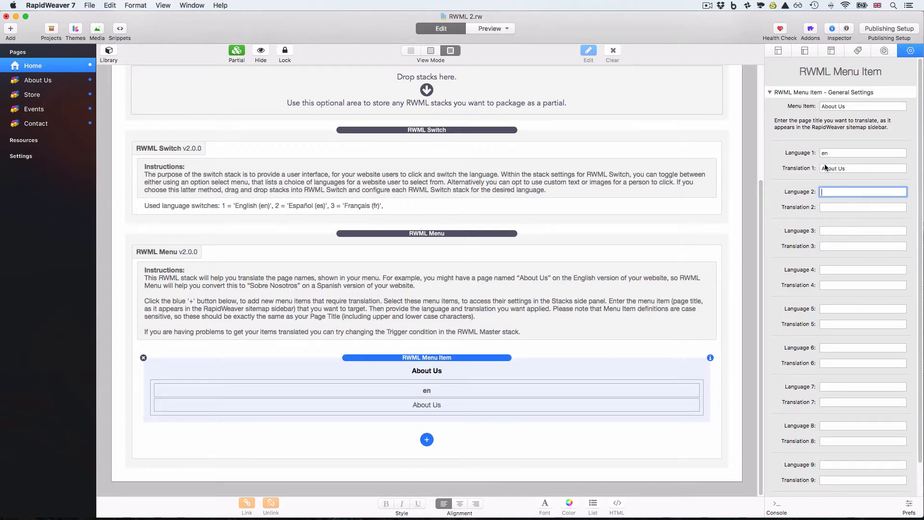
pyautogui.click(846, 168)
pyautogui.moveTo(846, 168); pyautogui.dragTo(802, 170)
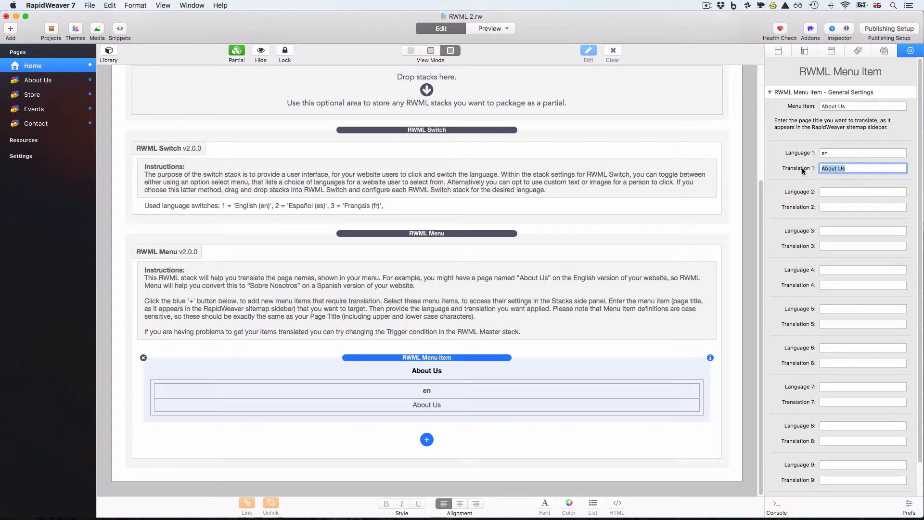
pyautogui.write('Home')
pyautogui.press('Return')
# - Add the Spanish (es) translation "Casa" and the French (fr) translation "Accueil" to the RWML Menu Item
pyautogui.click(827, 192)
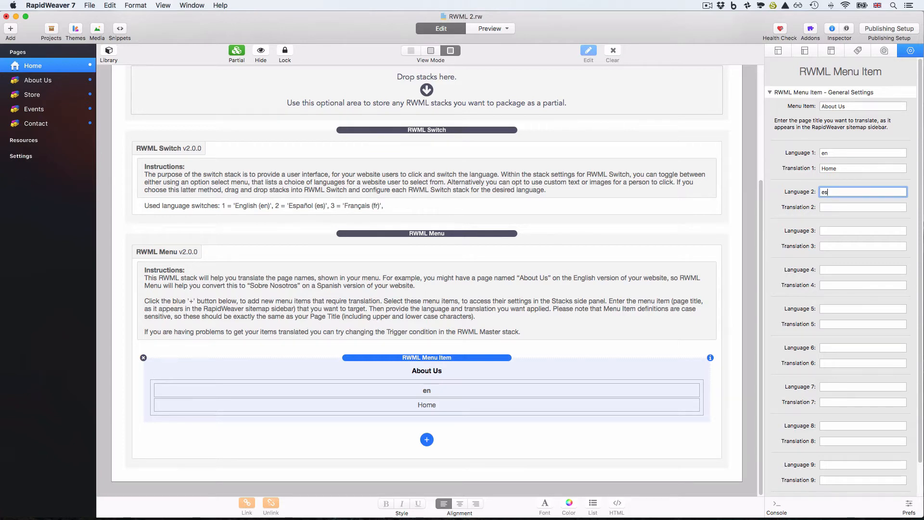
pyautogui.write('es')
pyautogui.click(829, 207)
pyautogui.write('Casa')
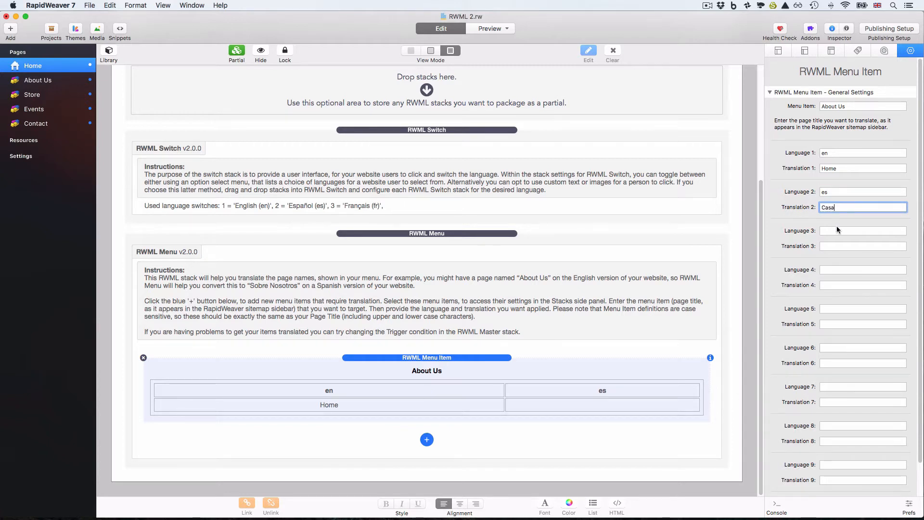
pyautogui.click(836, 228)
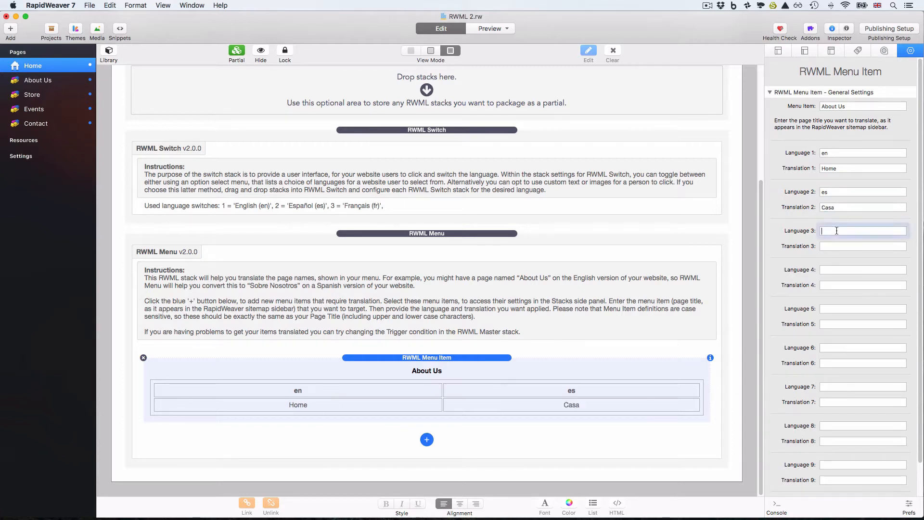
pyautogui.write('fr')
pyautogui.click(832, 247)
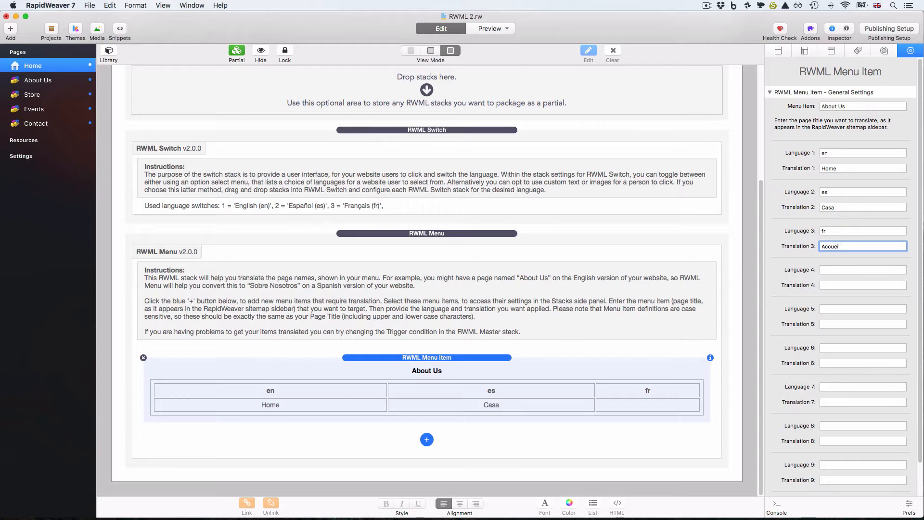
pyautogui.press('Return')
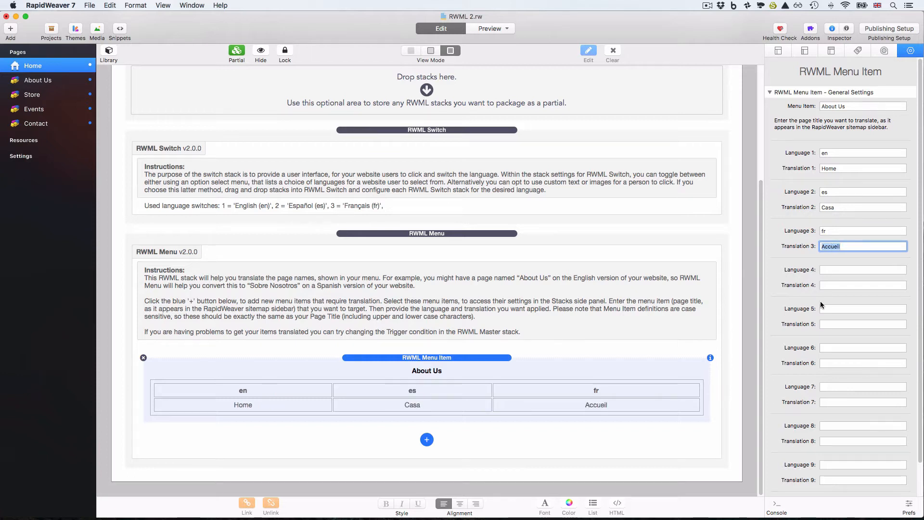
# - Set the page title targeted by the RWML Menu Item to Home
pyautogui.scroll(-2, 559, 364)
pyautogui.click(820, 107)
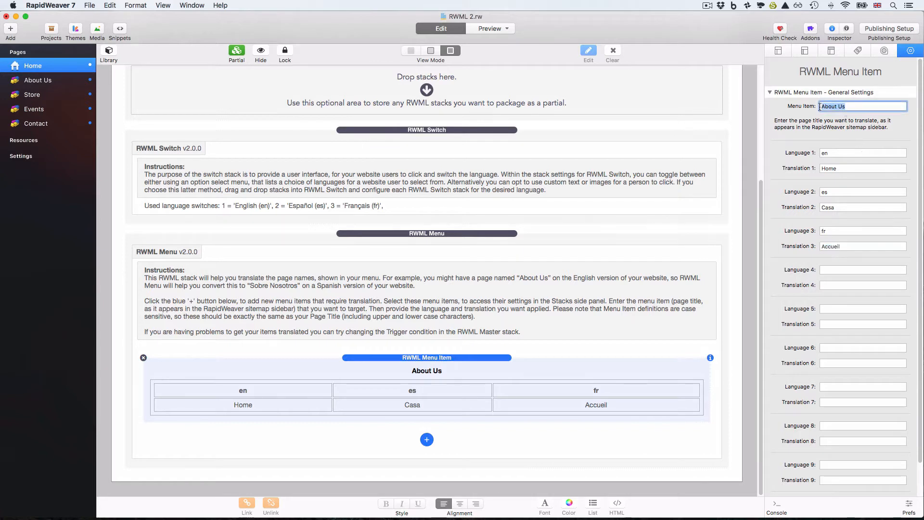
pyautogui.write('Home')
pyautogui.press('Return')
# - Preview the Home page to check the translated menu and look at the choices in its language switcher
pyautogui.press('super+r')
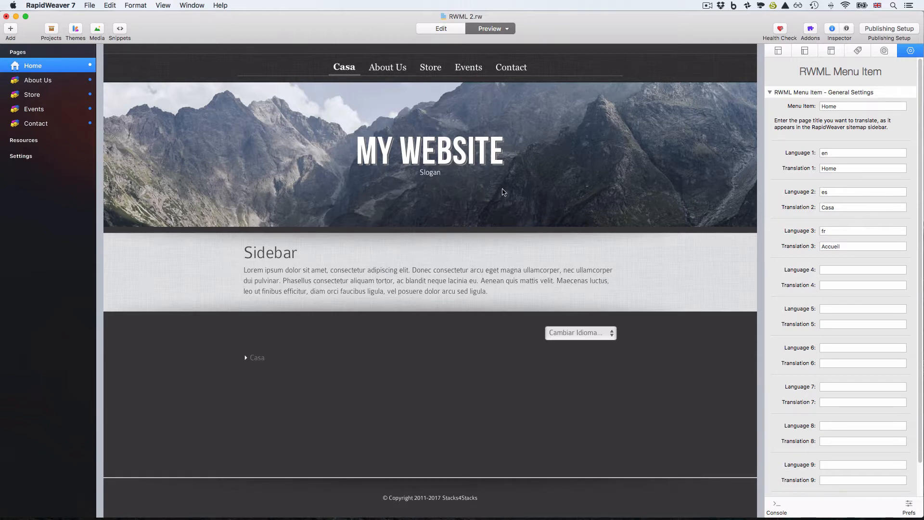
pyautogui.click(579, 332)
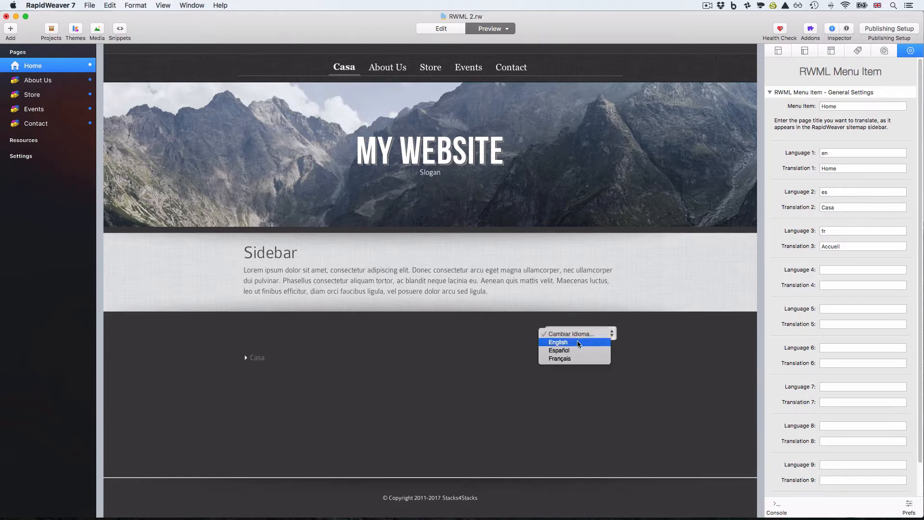
pyautogui.click(294, 174)
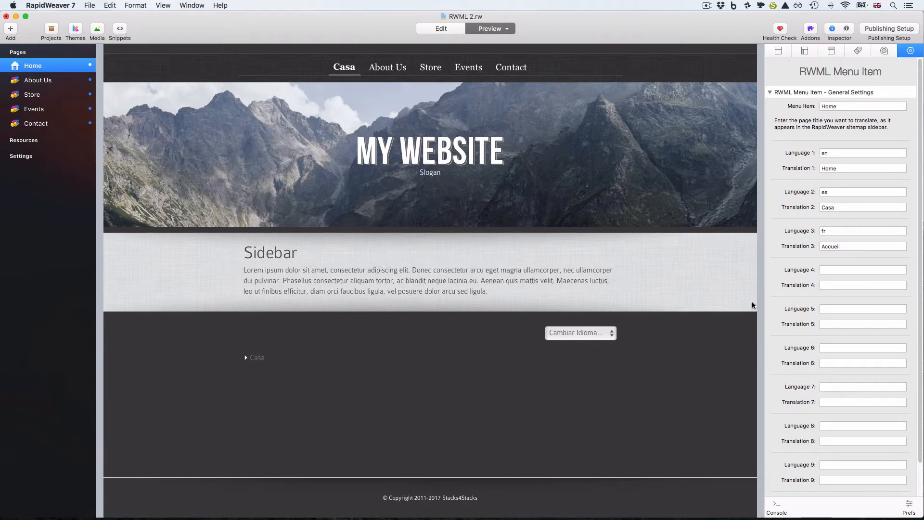
# - Narrow the preview to mobile width, then open and close the mobile menu to check its translated item
pyautogui.moveTo(755, 303); pyautogui.dragTo(577, 300)
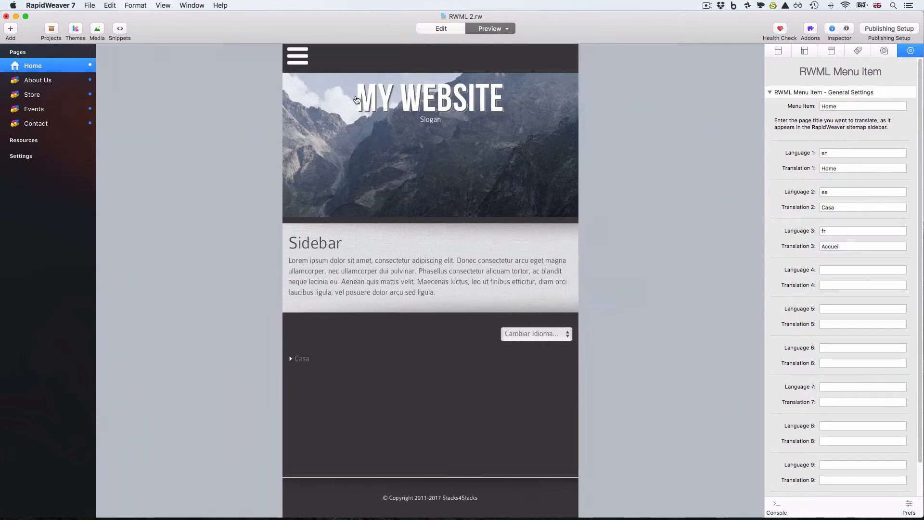
pyautogui.click(297, 55)
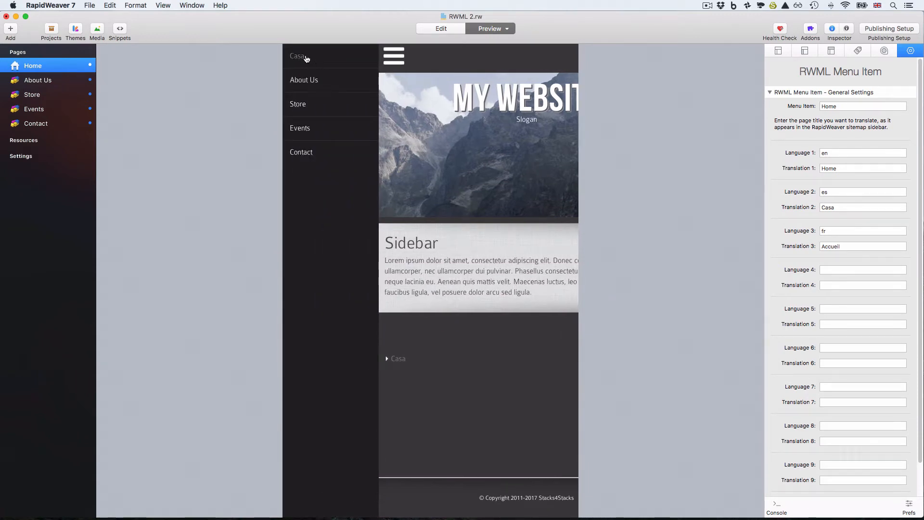
pyautogui.click(392, 54)
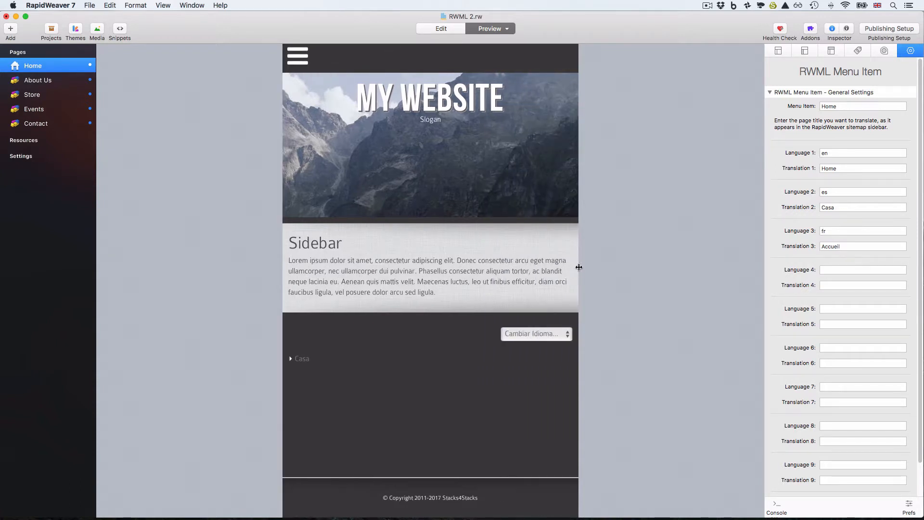
# - Restore the preview to full width, return to editing and add an RWML Menu Item below the Home one
pyautogui.moveTo(579, 271); pyautogui.dragTo(758, 288)
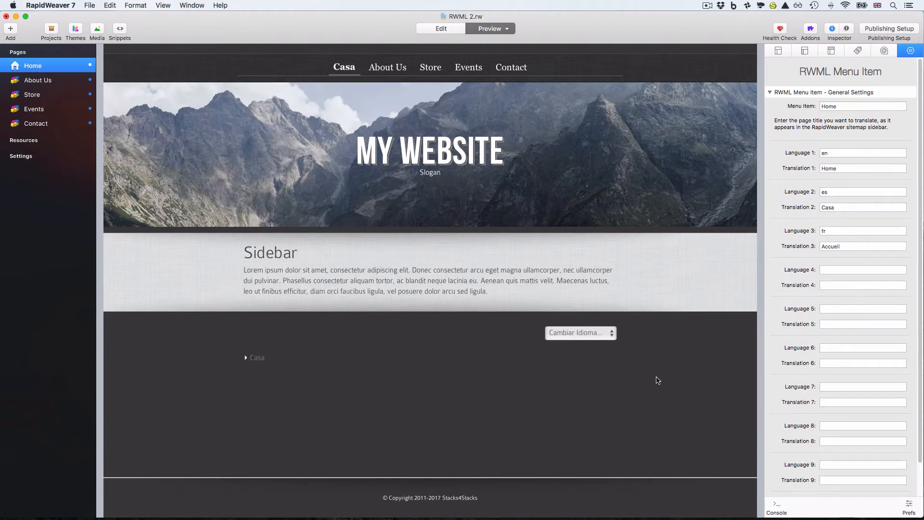
pyautogui.press('super+r')
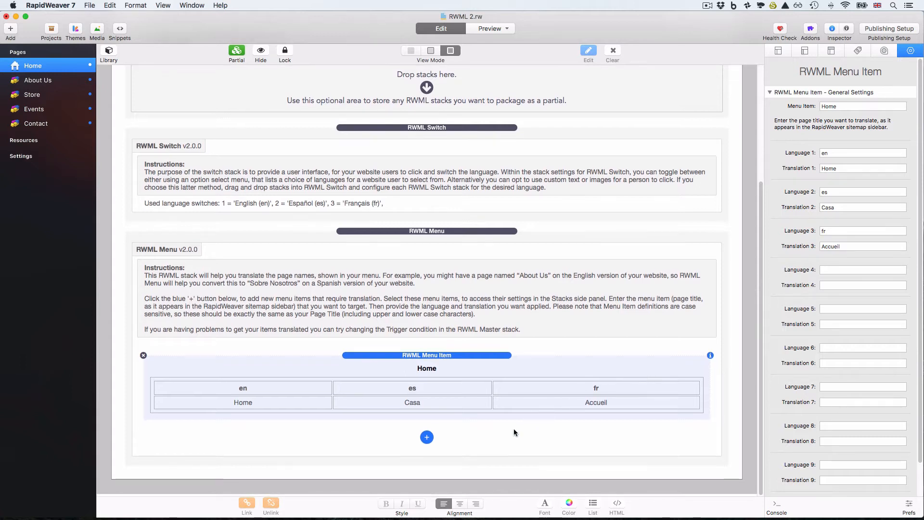
pyautogui.click(426, 440)
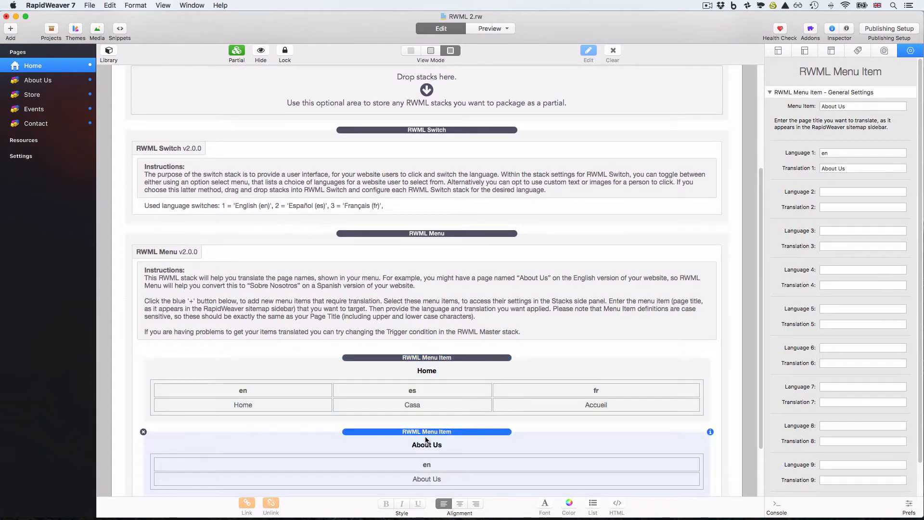
pyautogui.scroll(-3, 425, 439)
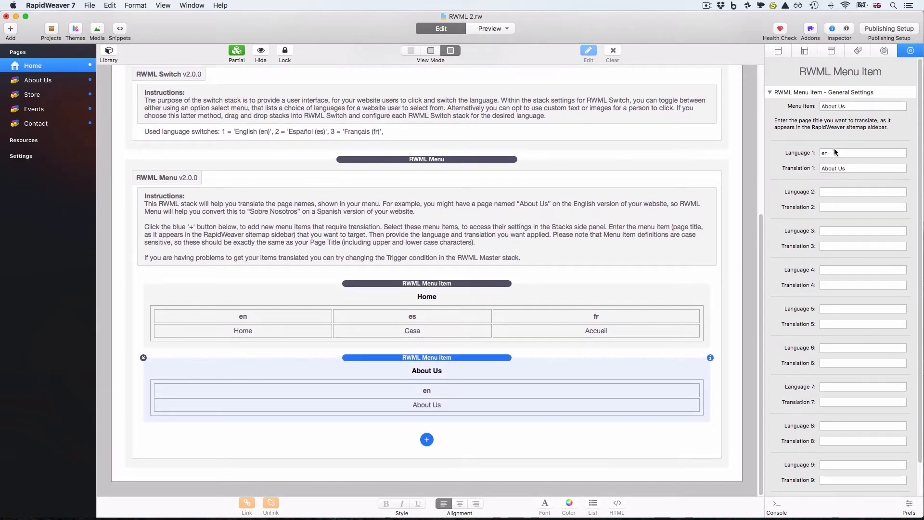
# - Add the Spanish (es) translation "Sobre Nosotros" and the French (fr) translation "Sur" to the About Us menu item
pyautogui.moveTo(848, 169); pyautogui.dragTo(808, 165)
pyautogui.press('Tab')
pyautogui.write('es')
pyautogui.press('Tab')
pyautogui.write('Sobre Nos')
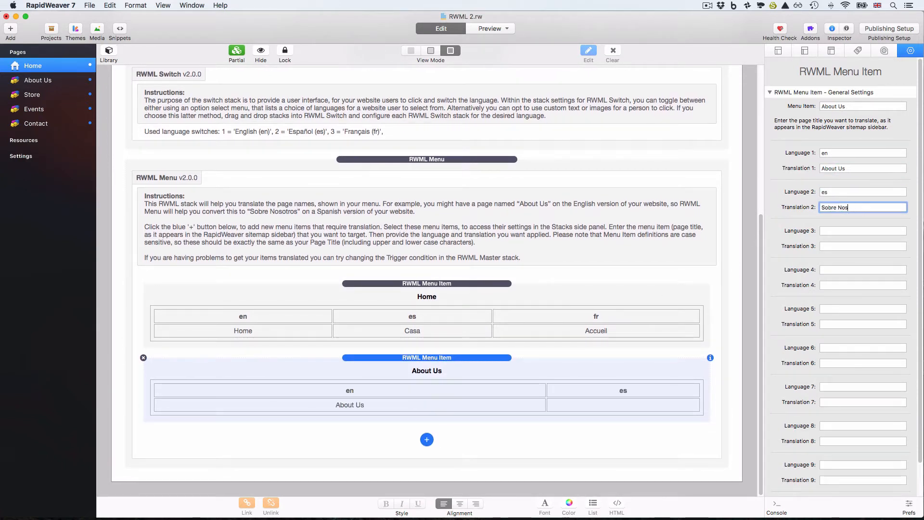
pyautogui.write('otros')
pyautogui.press('Tab')
pyautogui.write('fr')
pyautogui.press('Tab')
pyautogui.write('Sur')
# - Add a third RWML Menu Item and set its targeted page title to Store
pyautogui.click(426, 440)
pyautogui.scroll(-3, 427, 442)
pyautogui.write('S')
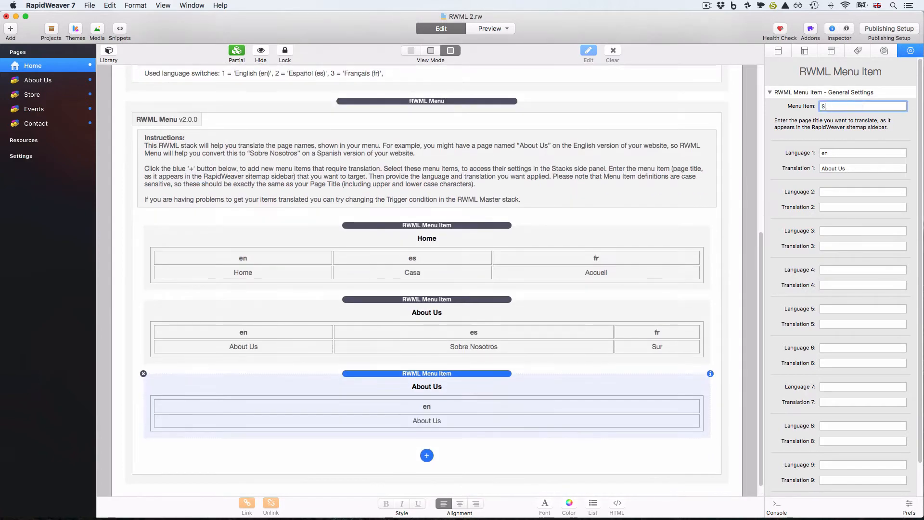
pyautogui.write('tore')
# - Give the Store menu item the Spanish (es) translation "Almacenar" and the French (fr) translation "Le Magasin"
pyautogui.press('Tab')
pyautogui.write('Almacenar')
pyautogui.press('Tab')
pyautogui.write('es')
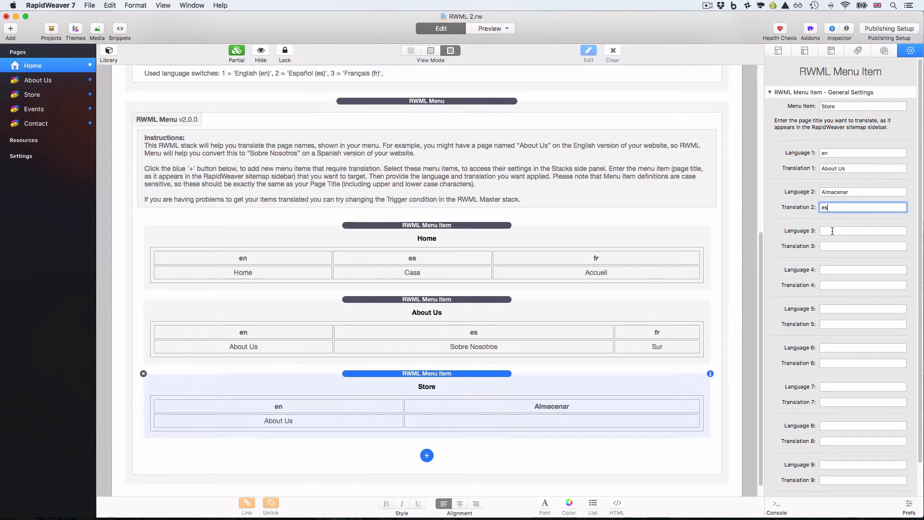
pyautogui.moveTo(850, 191); pyautogui.dragTo(814, 192)
pyautogui.press('super+x')
pyautogui.doubleClick(835, 207)
pyautogui.press('super+v')
pyautogui.write('esfr')
pyautogui.press('Tab')
pyautogui.write('Le Magasin')
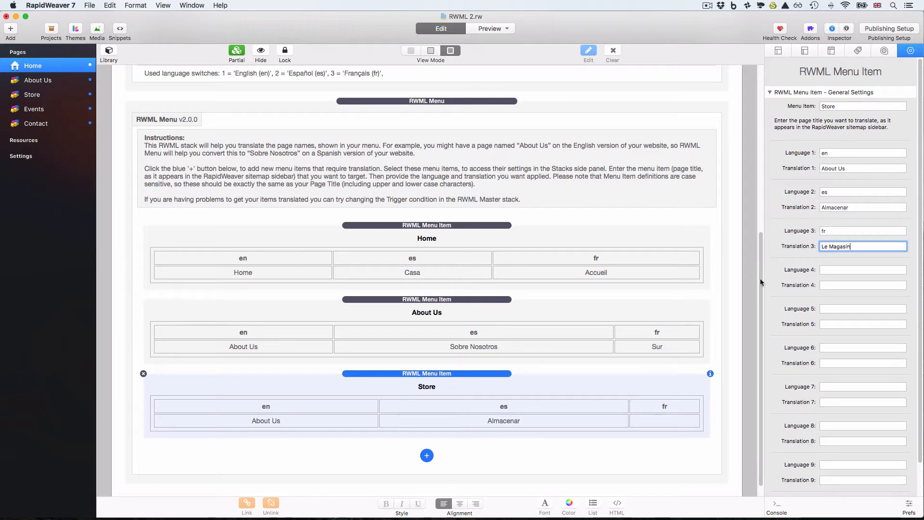
# - Add a fourth RWML Menu Item and set its targeted page title to Events
pyautogui.click(427, 455)
pyautogui.scroll(-3, 460, 419)
pyautogui.tripleClick(856, 104)
pyautogui.write('Events')
# - Give the Events menu item the Spanish (es) translation "Eventos" and the French (fr) translation "Evénements"
pyautogui.press('Tab')
pyautogui.write('es')
pyautogui.press('Tab')
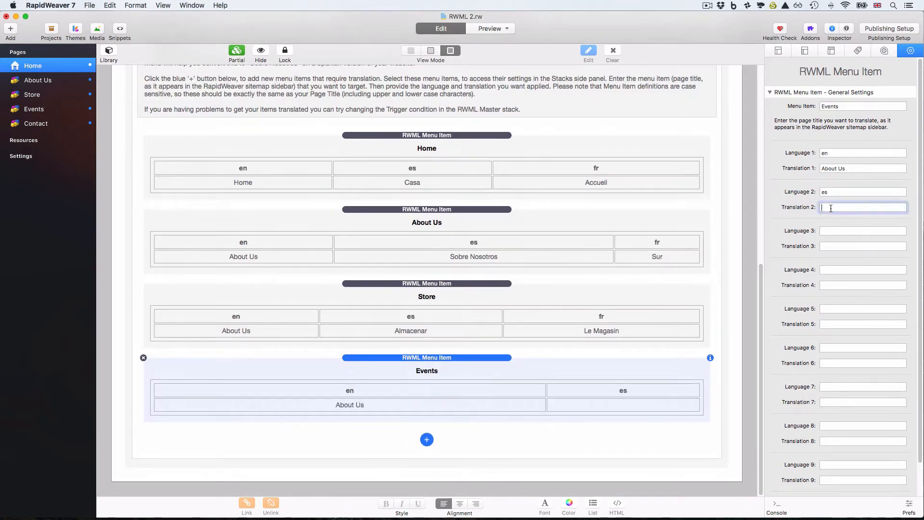
pyautogui.write('Eventos')
pyautogui.press('Tab')
pyautogui.write('fr')
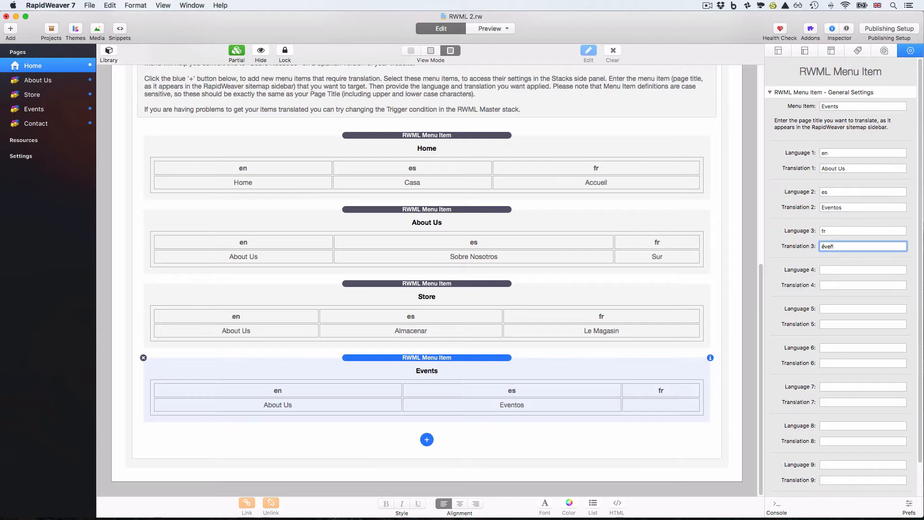
pyautogui.write('Événements')
pyautogui.press('Tab')
# - Add a fifth RWML Menu Item with the Spanish (es) translation "Contacto"
pyautogui.click(426, 439)
pyautogui.scroll(-3, 427, 385)
pyautogui.click(828, 191)
pyautogui.write('es')
pyautogui.press('Tab')
pyautogui.write('Contacto')
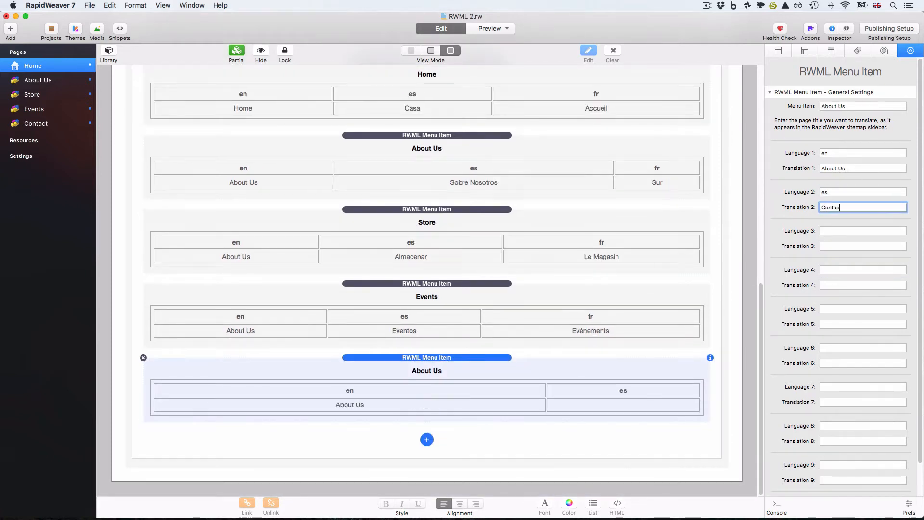
# - Add the French (fr) translation "Contact" to the last menu item and save the project
pyautogui.press('Tab')
pyautogui.write('fr')
pyautogui.click(835, 246)
pyautogui.write('Contact')
pyautogui.press('Return')
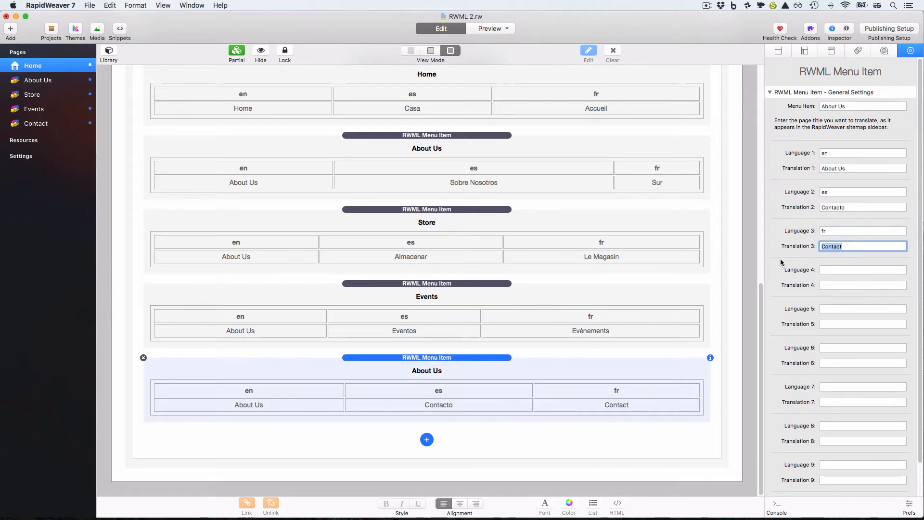
pyautogui.scroll(6, 689, 252)
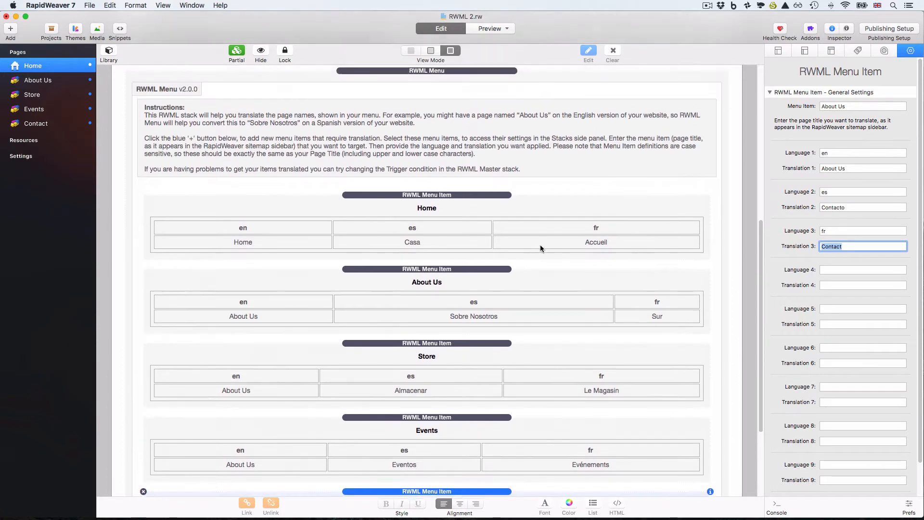
pyautogui.press('super+s')
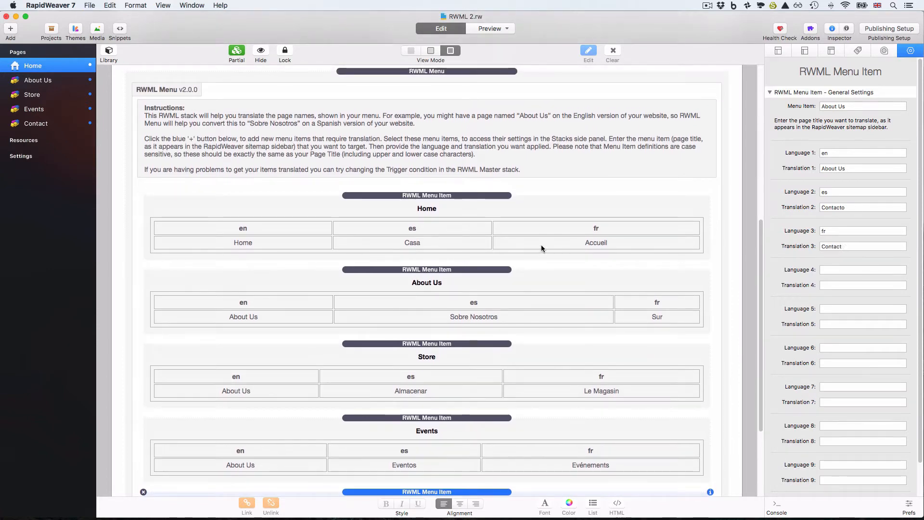
# - Preview the Home page and switch its language to Spanish, English and French to check the translated menu
pyautogui.press('super+r')
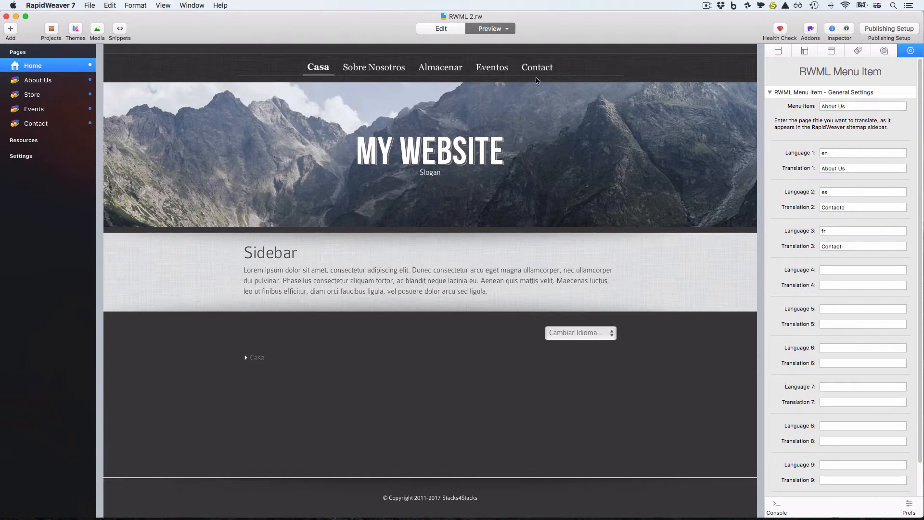
pyautogui.click(602, 334)
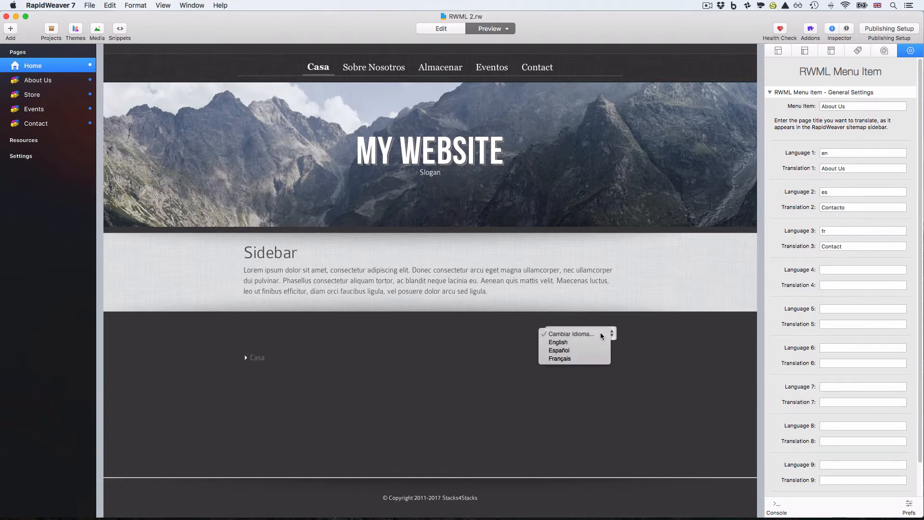
pyautogui.click(593, 350)
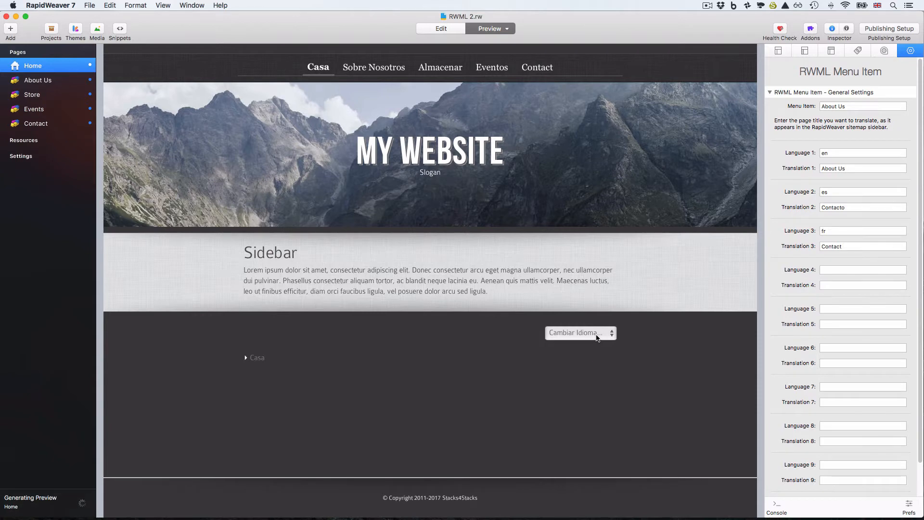
pyautogui.click(596, 338)
pyautogui.click(592, 346)
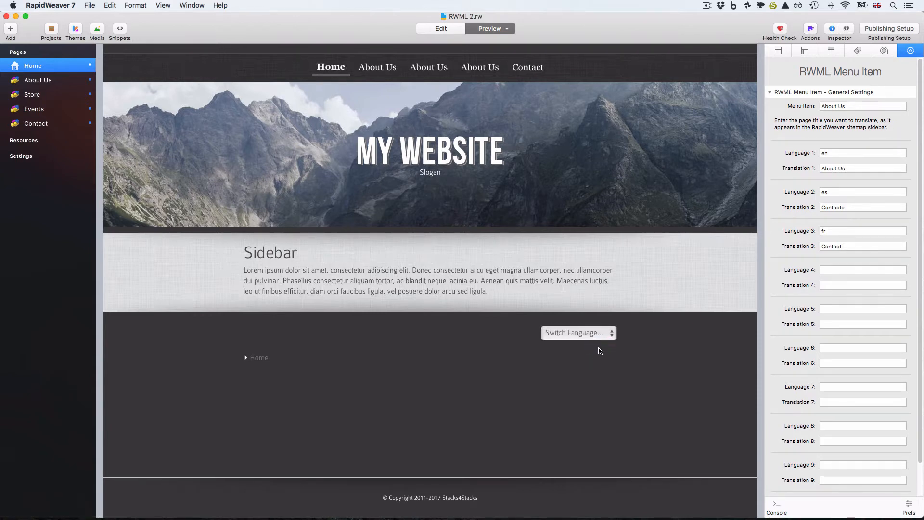
pyautogui.click(600, 335)
pyautogui.click(595, 358)
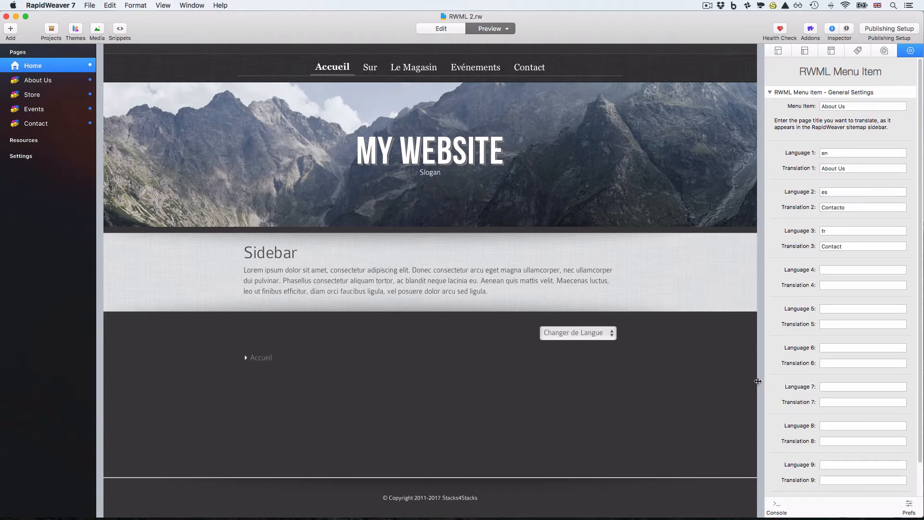
# - Narrow the preview to mobile width, check the French items in the mobile menu, and restore the full width
pyautogui.moveTo(758, 381); pyautogui.dragTo(573, 383)
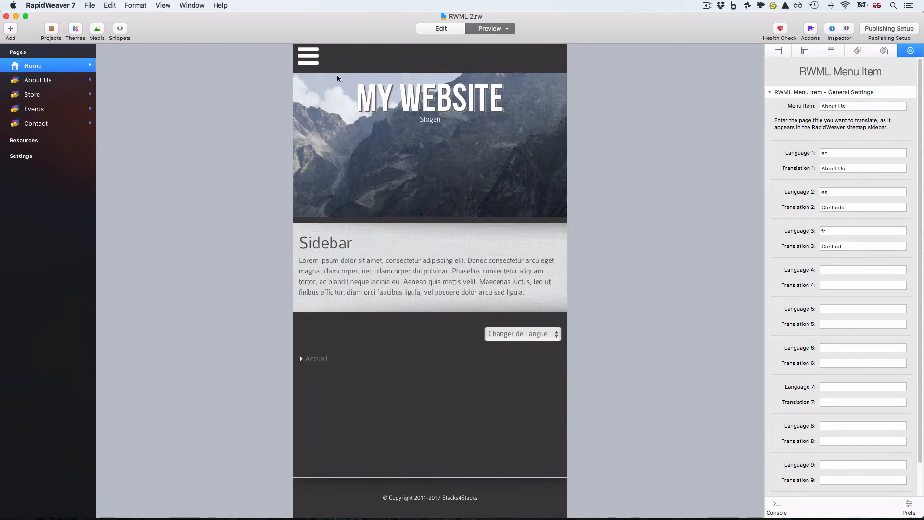
pyautogui.click(308, 55)
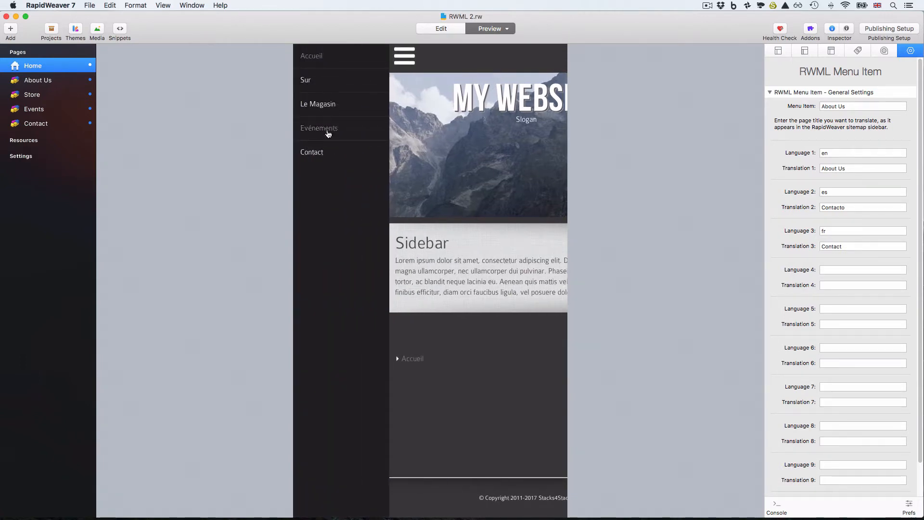
pyautogui.click(404, 57)
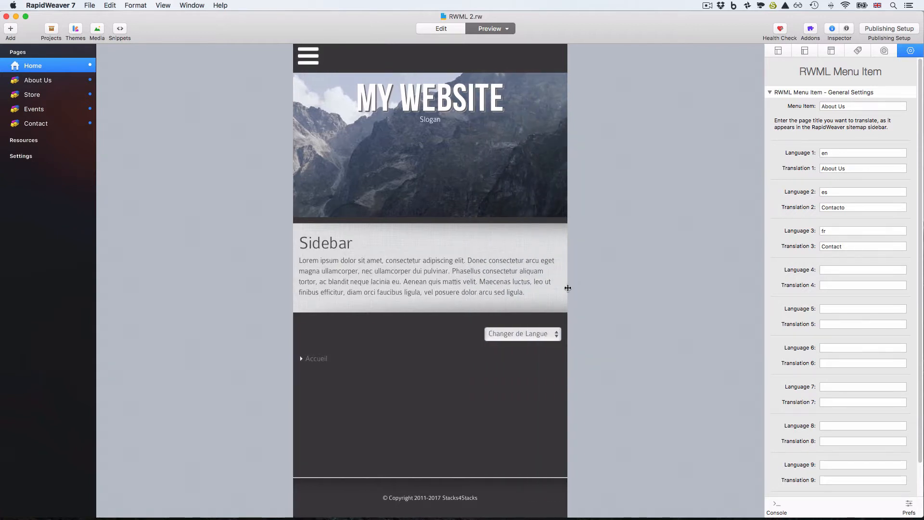
pyautogui.moveTo(569, 287); pyautogui.dragTo(768, 297)
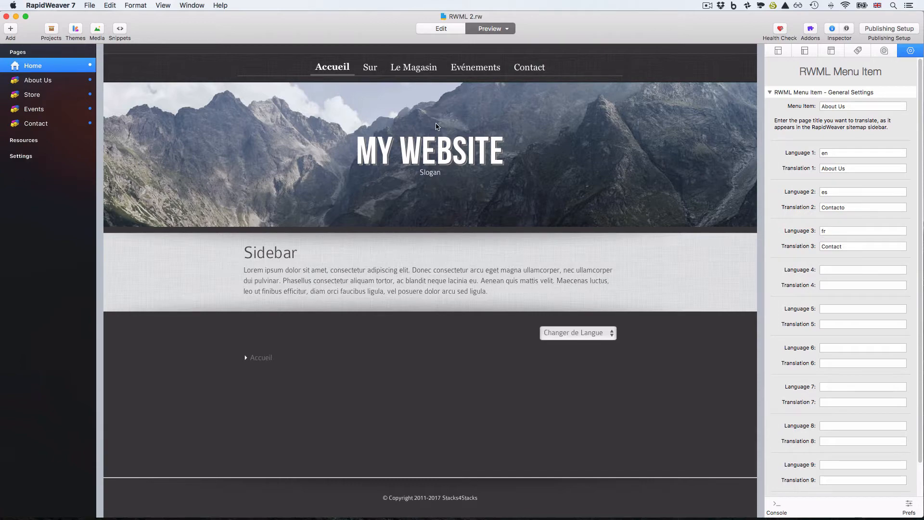
# - Return to editing and append a Font Awesome star icon (fa fa-star) tag to the About Us page title
pyautogui.press('super+e')
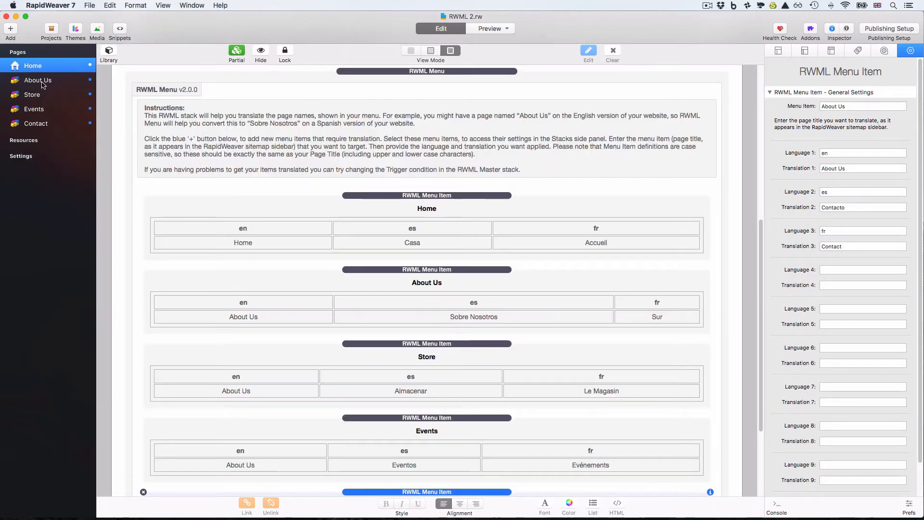
pyautogui.click(41, 83)
pyautogui.click(63, 79)
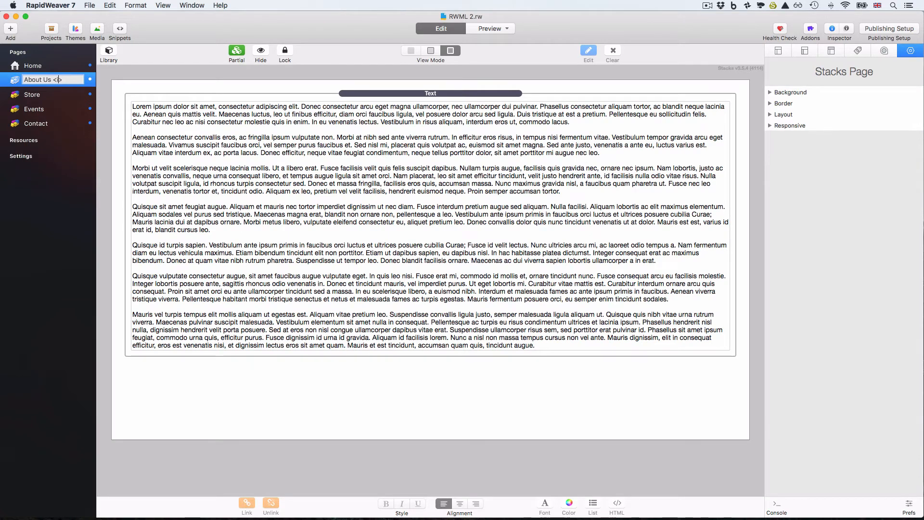
pyautogui.write('<i fa')
pyautogui.write('ss="')
pyautogui.write('fa f')
pyautogui.write('a-star">')
pyautogui.write('</i>')
pyautogui.press('Return')
# - Preview the Home page to check the star icon in the translated menu, and return to editing
pyautogui.click(50, 70)
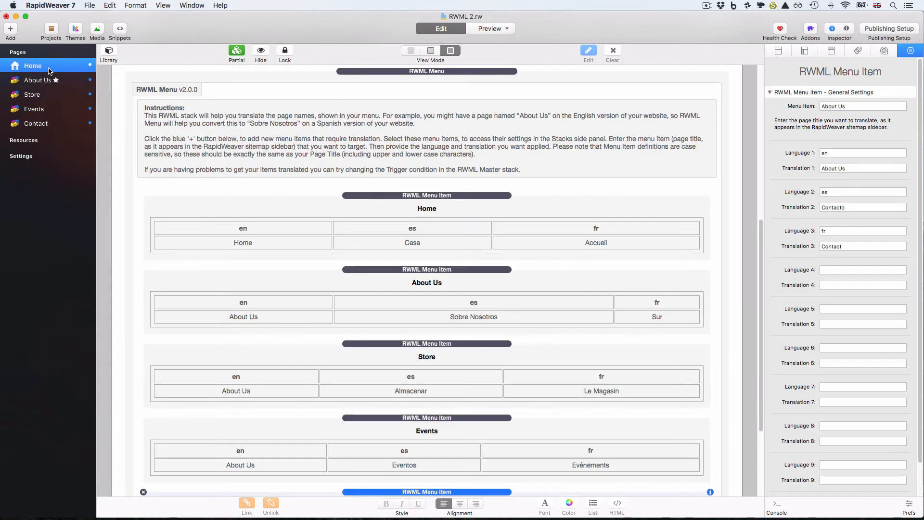
pyautogui.press('super+r')
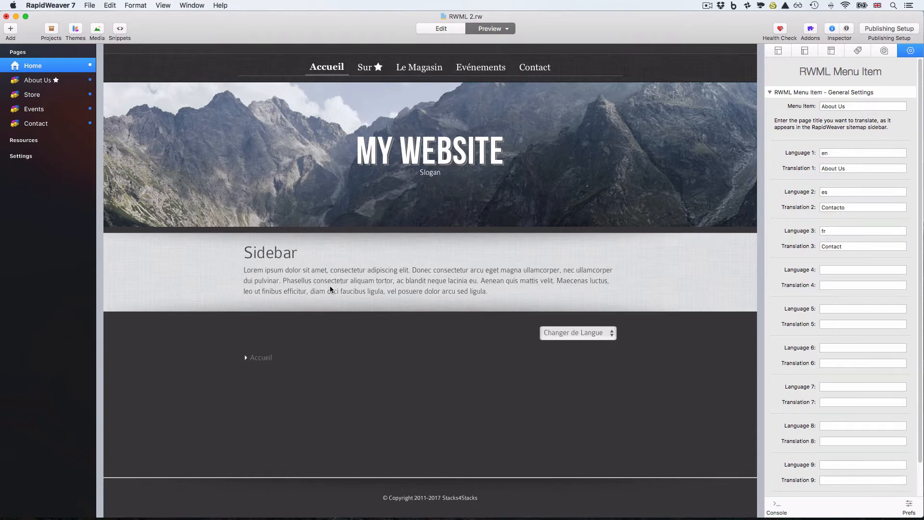
pyautogui.press('super+shift+p')
# - Add an RWML Sidebar stack from the stacks library below the RWML Menu stack
pyautogui.scroll(-5, 336, 290)
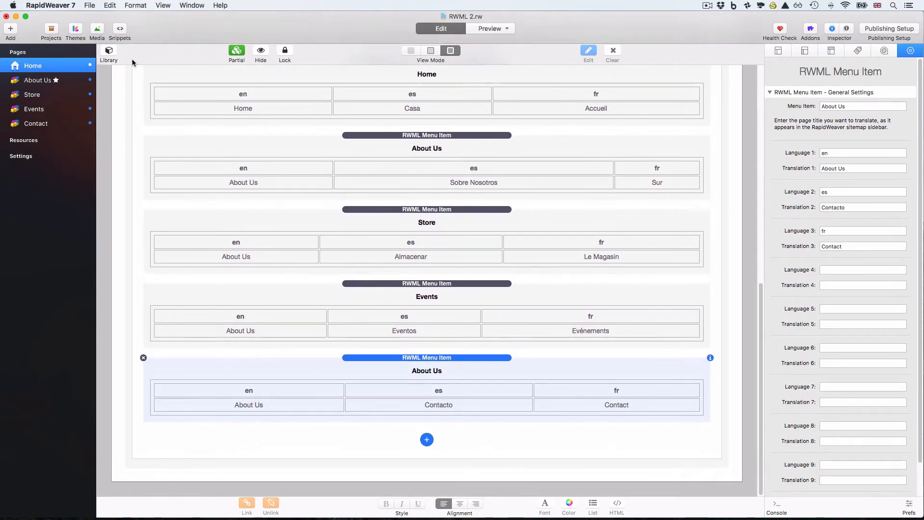
pyautogui.click(110, 53)
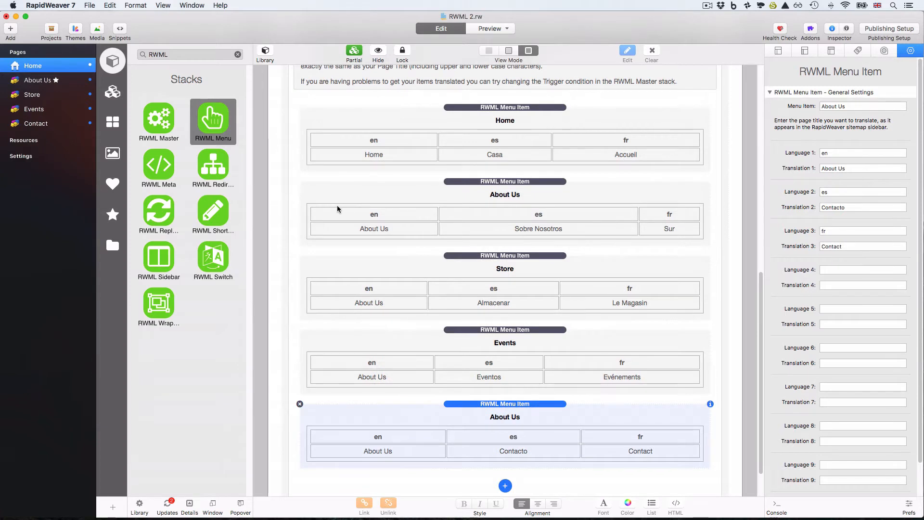
pyautogui.scroll(-3, 337, 208)
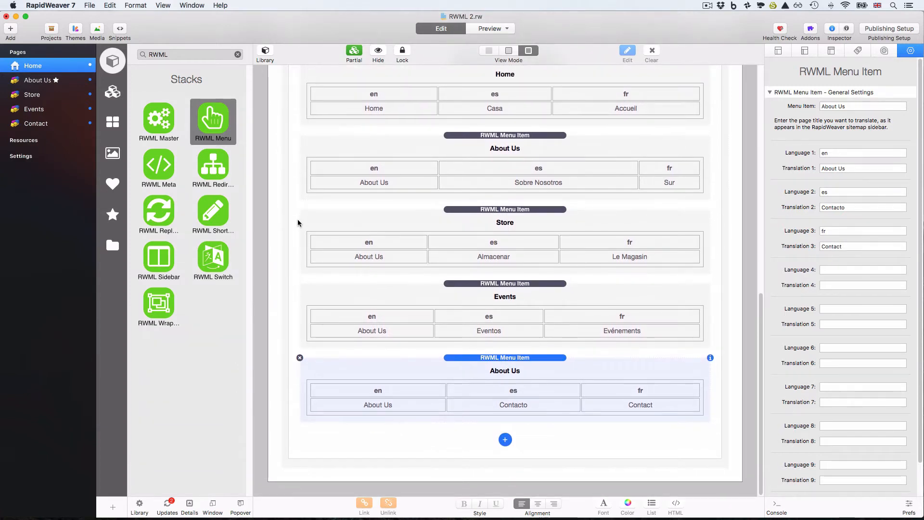
pyautogui.moveTo(161, 255); pyautogui.dragTo(311, 476)
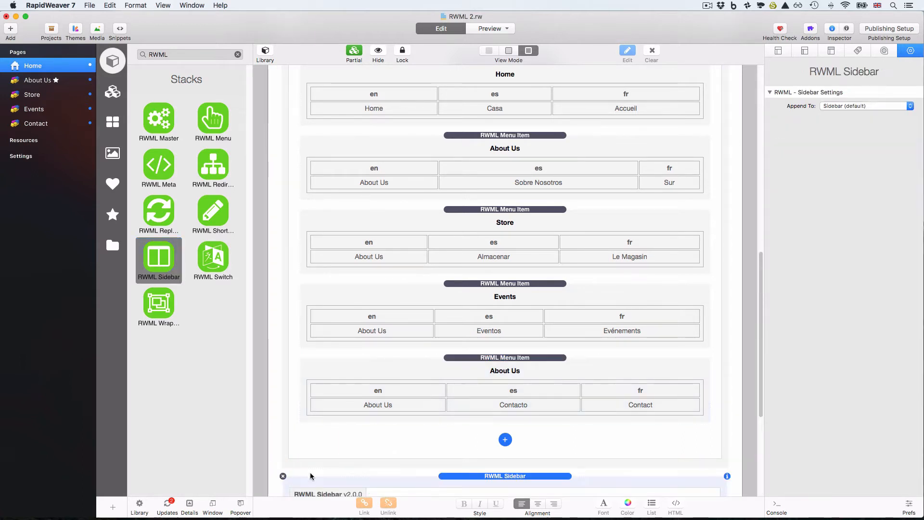
# - Place an RWML Wrapper stack inside the RWML Sidebar's drop area, keeping the stacks library open
pyautogui.scroll(-5, 316, 471)
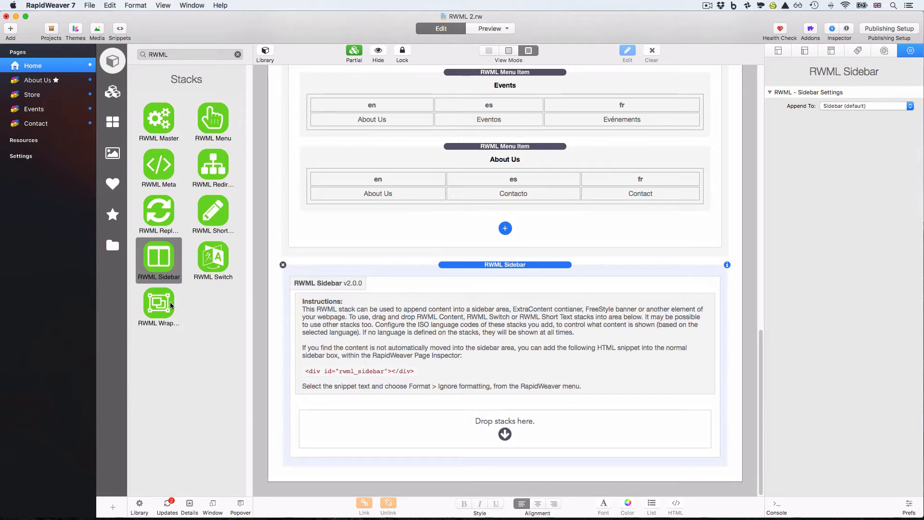
pyautogui.moveTo(163, 305); pyautogui.dragTo(410, 436)
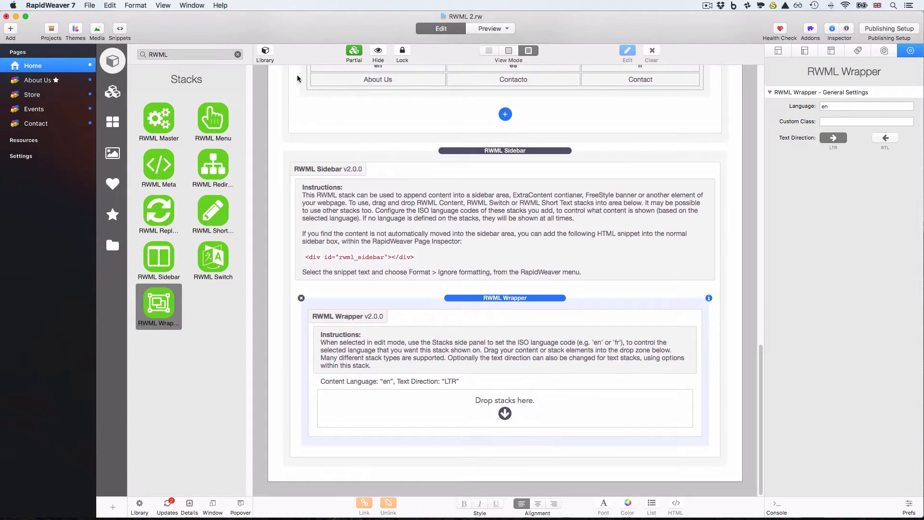
pyautogui.click(265, 51)
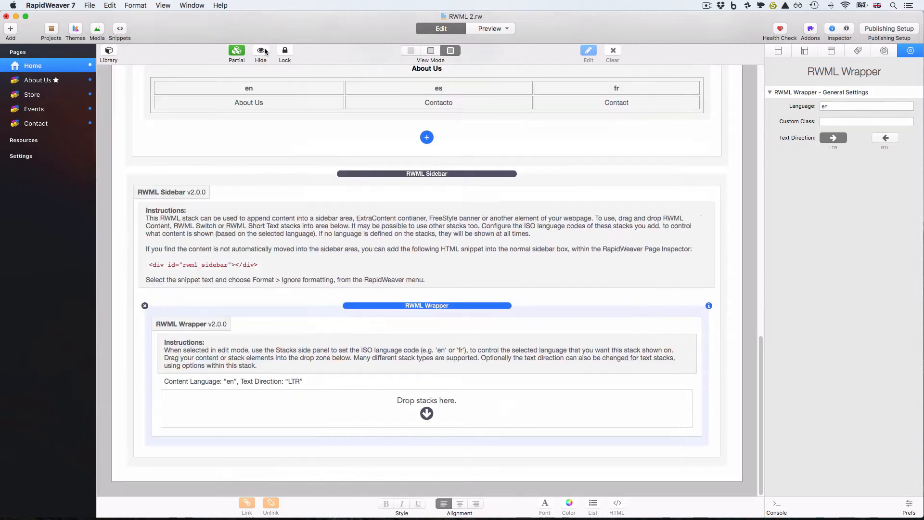
pyautogui.click(114, 51)
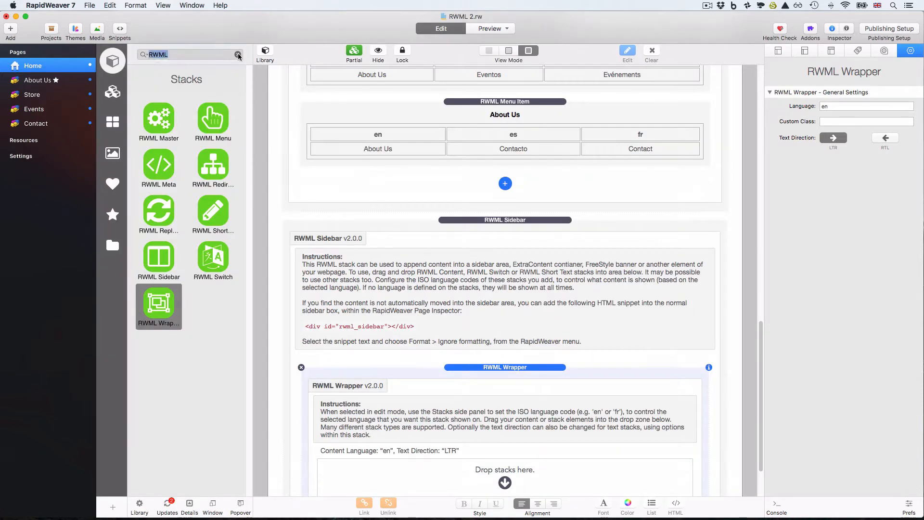
# - Add a Text stack inside the RWML Wrapper and insert the line "English" above its placeholder paragraph
pyautogui.scroll(-3, 303, 117)
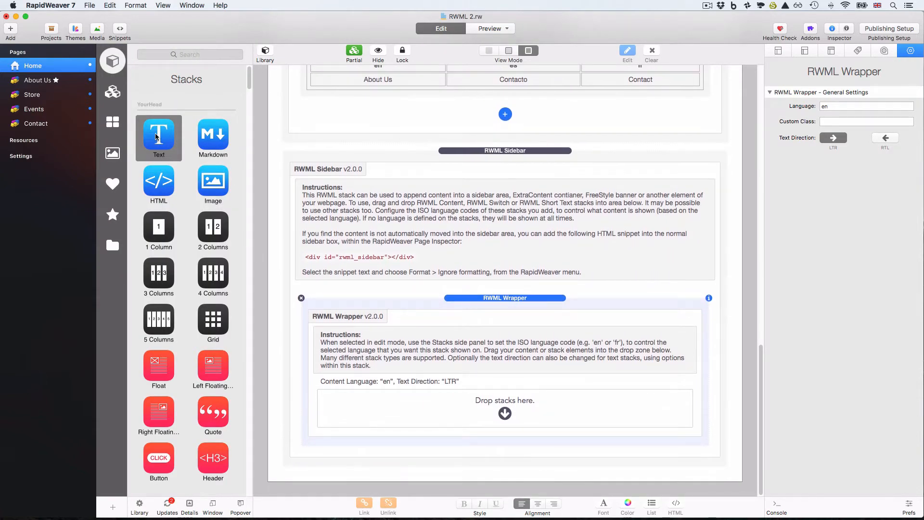
pyautogui.moveTo(158, 140); pyautogui.dragTo(392, 391)
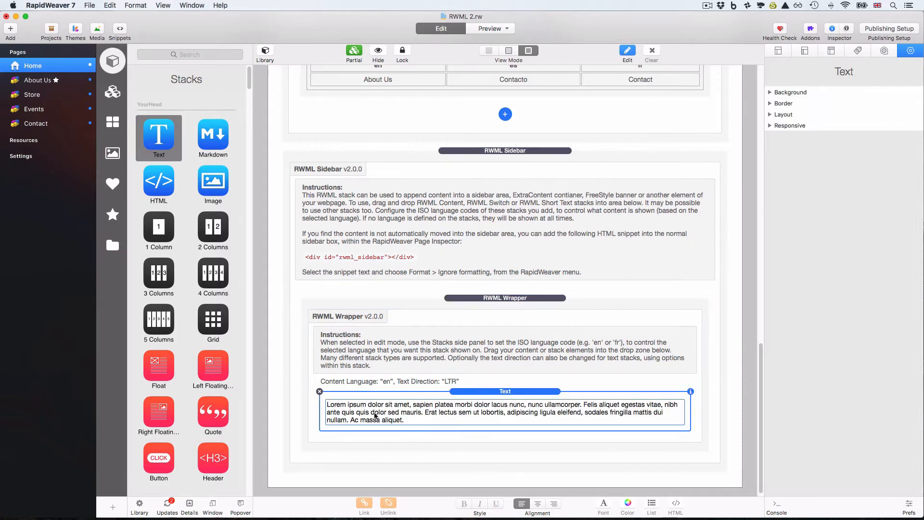
pyautogui.doubleClick(367, 412)
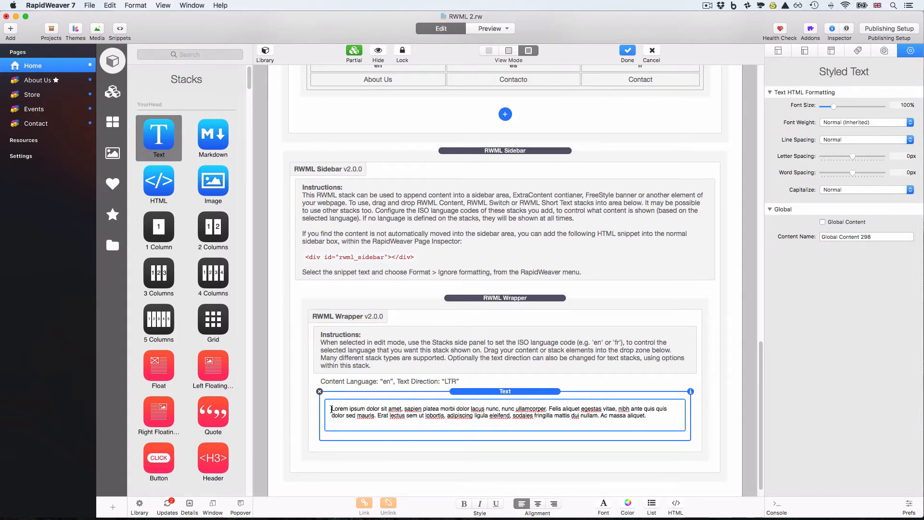
pyautogui.press('Return')
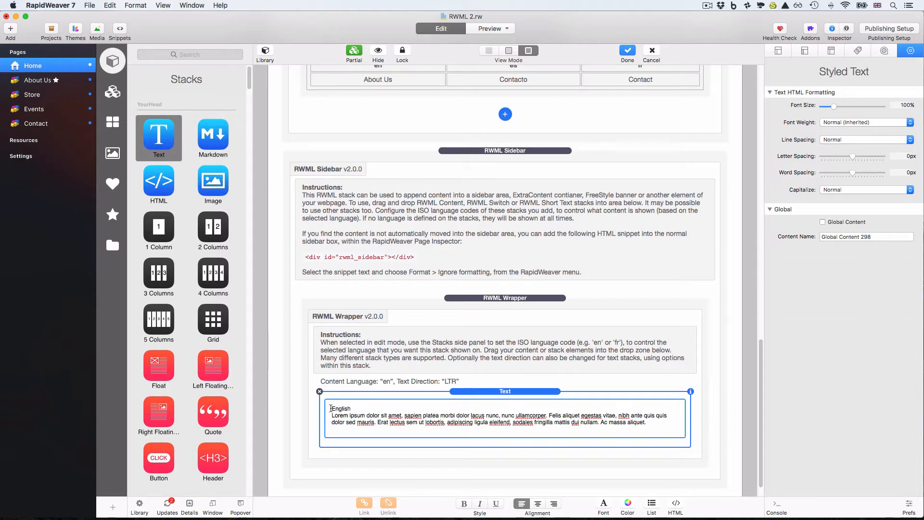
pyautogui.click(298, 408)
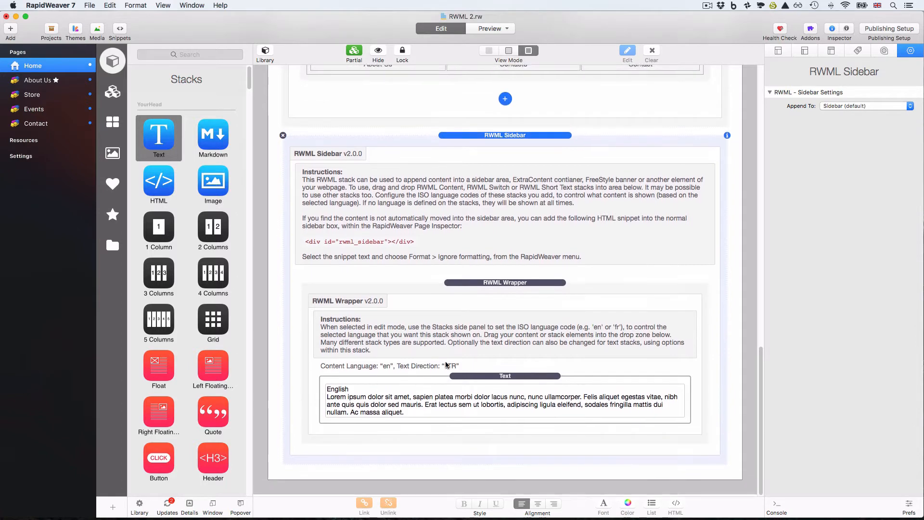
# - Duplicate the English RWML Wrapper below the original within the RWML Sidebar and set the copy's language to es
pyautogui.click(549, 286)
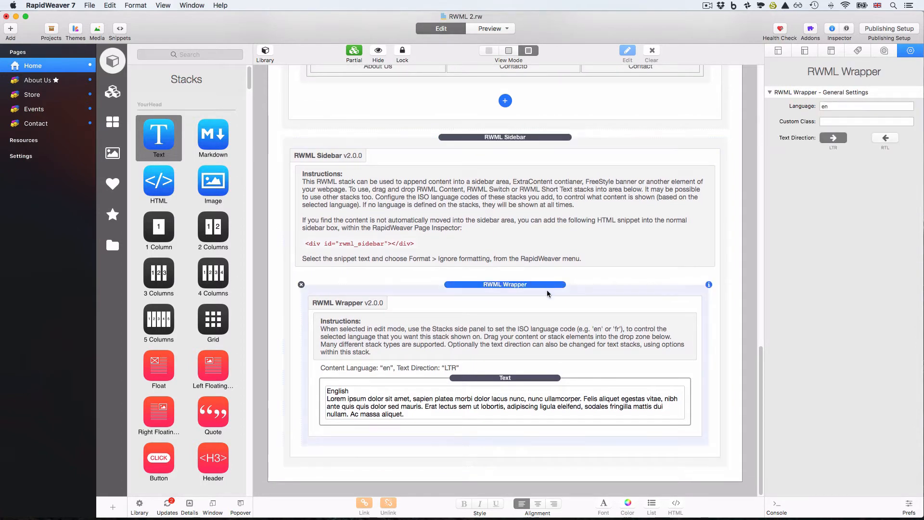
pyautogui.moveTo(547, 293); pyautogui.dragTo(539, 446)
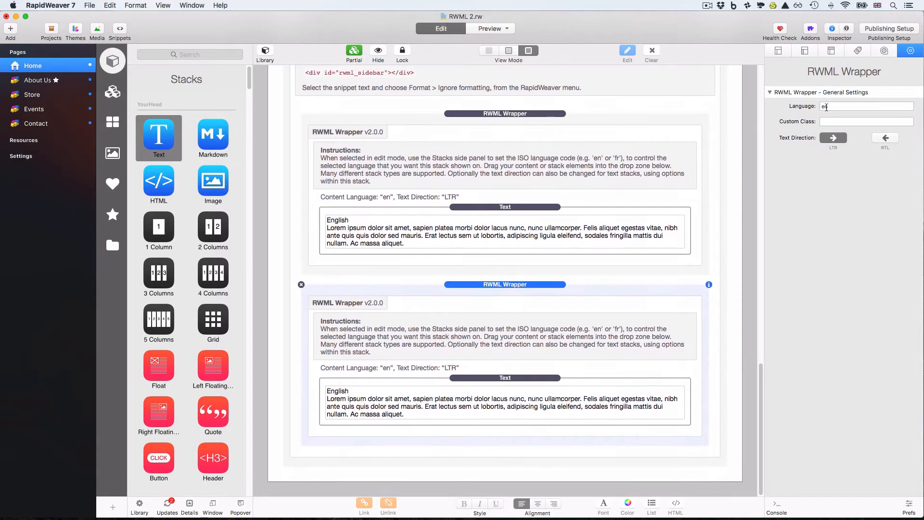
pyautogui.click(825, 106)
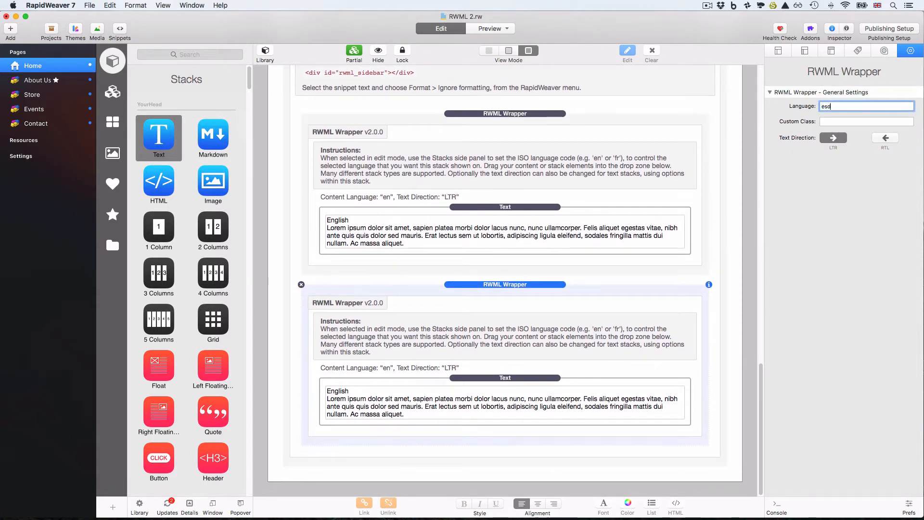
# - Replace the word "English" with "Spanish" in the text of the es wrapper
pyautogui.doubleClick(423, 403)
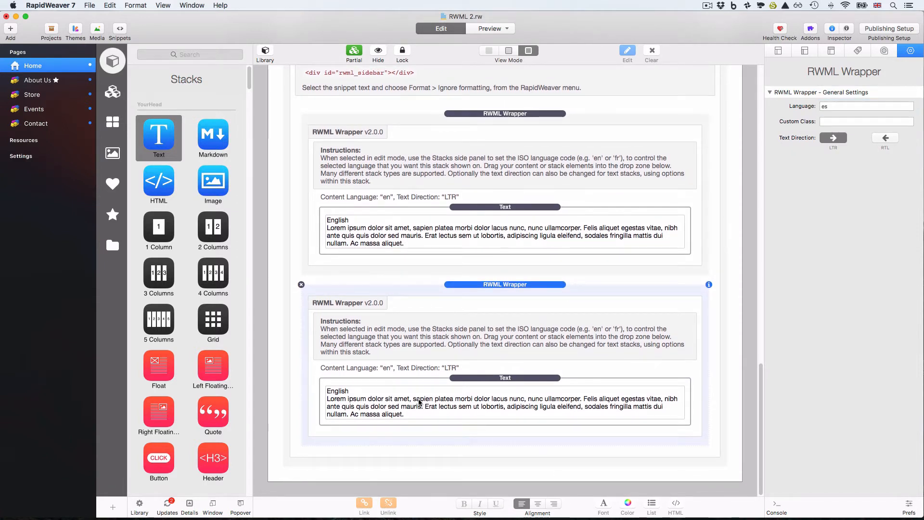
pyautogui.doubleClick(342, 395)
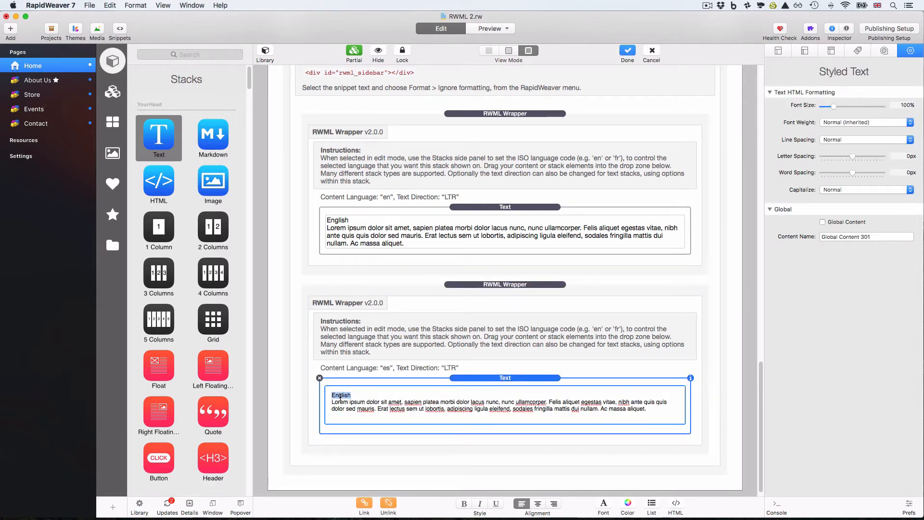
pyautogui.write('Spanis')
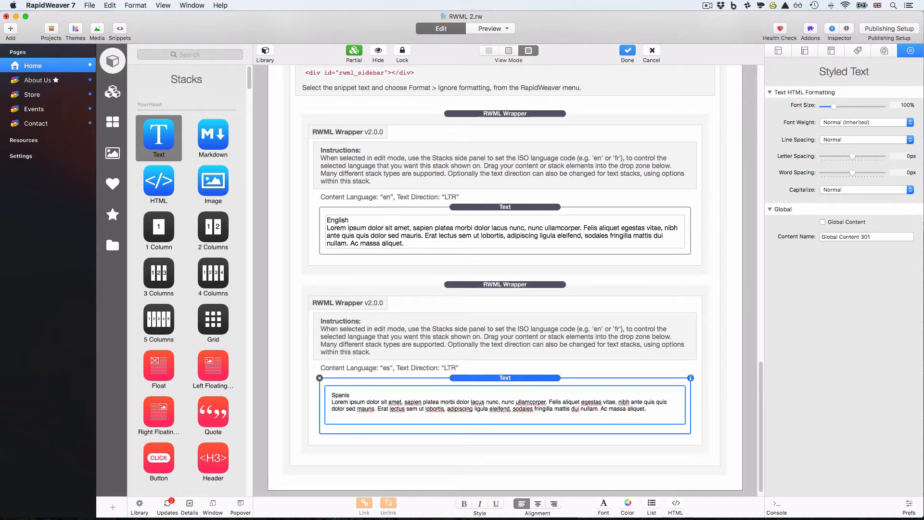
pyautogui.write('h')
pyautogui.click(278, 395)
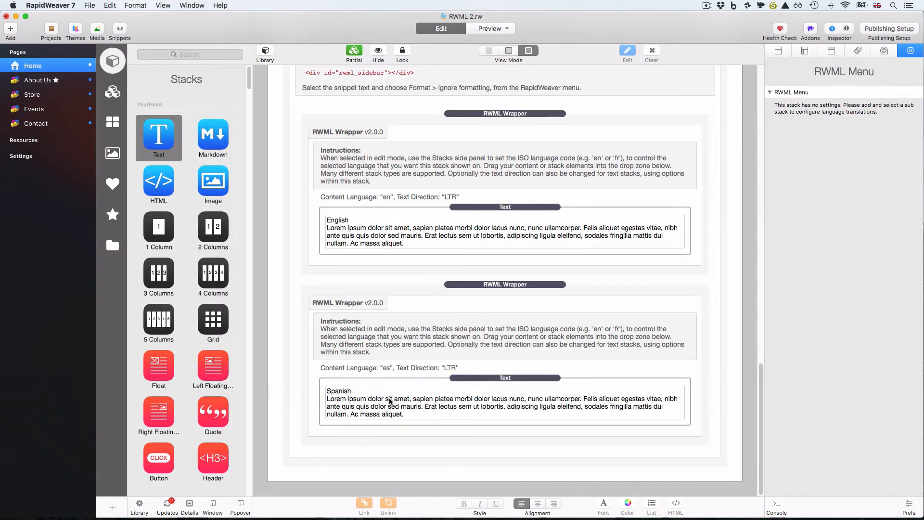
# - Duplicate the Spanish RWML Wrapper below itself and set the copy's language to fr
pyautogui.click(483, 283)
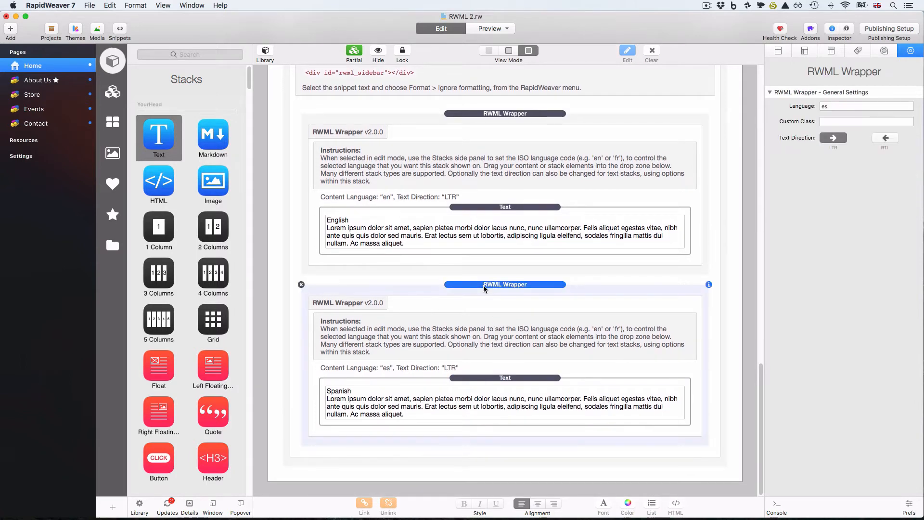
pyautogui.moveTo(483, 287); pyautogui.dragTo(477, 452)
pyautogui.scroll(-5, 481, 385)
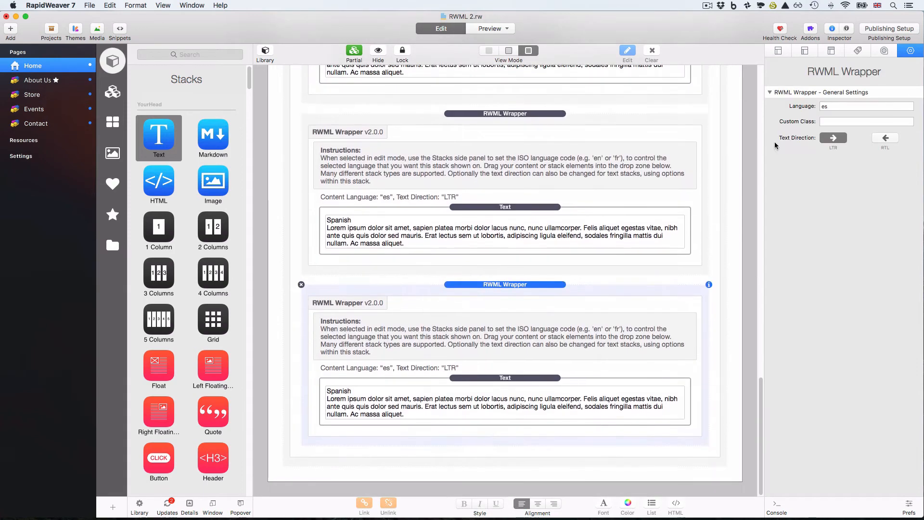
pyautogui.doubleClick(837, 108)
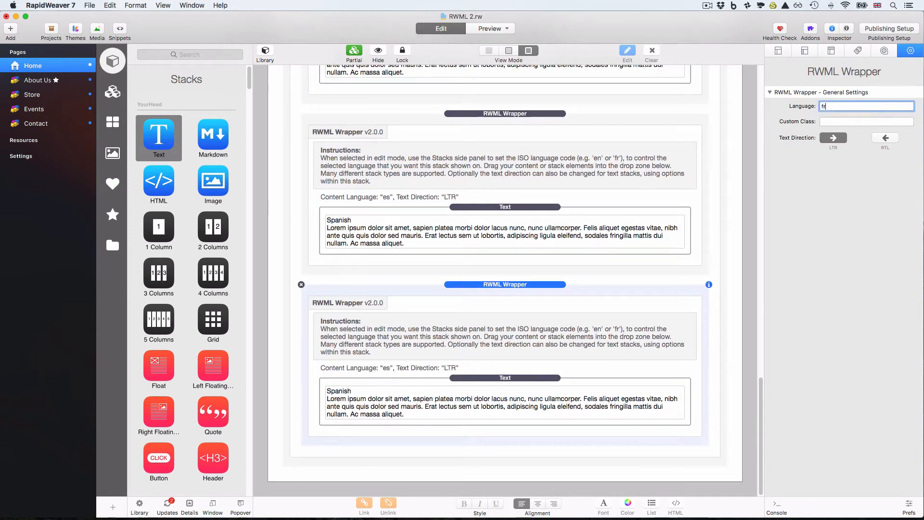
pyautogui.press('Return')
# - Replace the word "Spanish" with "French" in the text of the fr wrapper
pyautogui.click(365, 408)
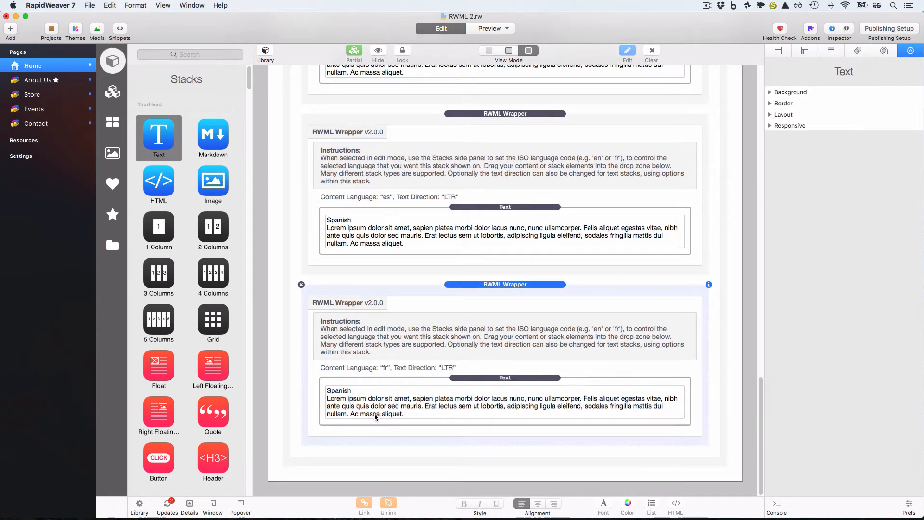
pyautogui.doubleClick(357, 405)
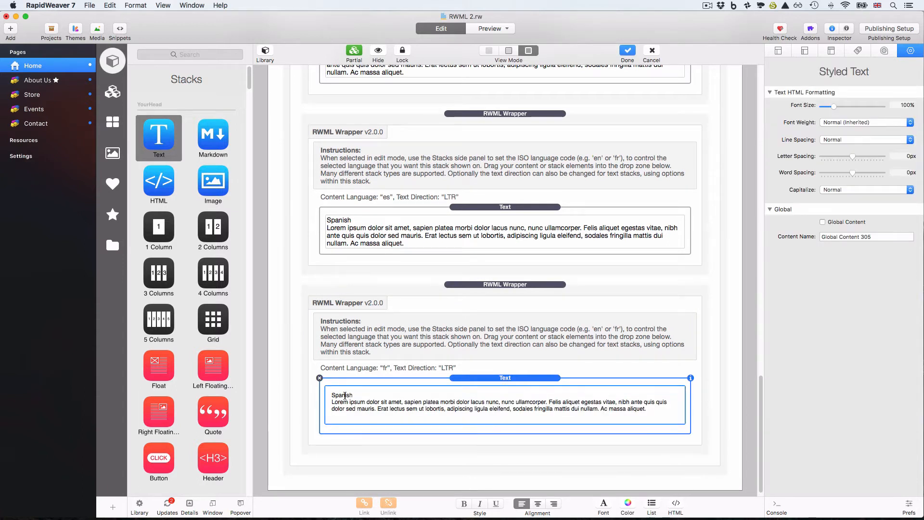
pyautogui.doubleClick(345, 395)
pyautogui.write('French')
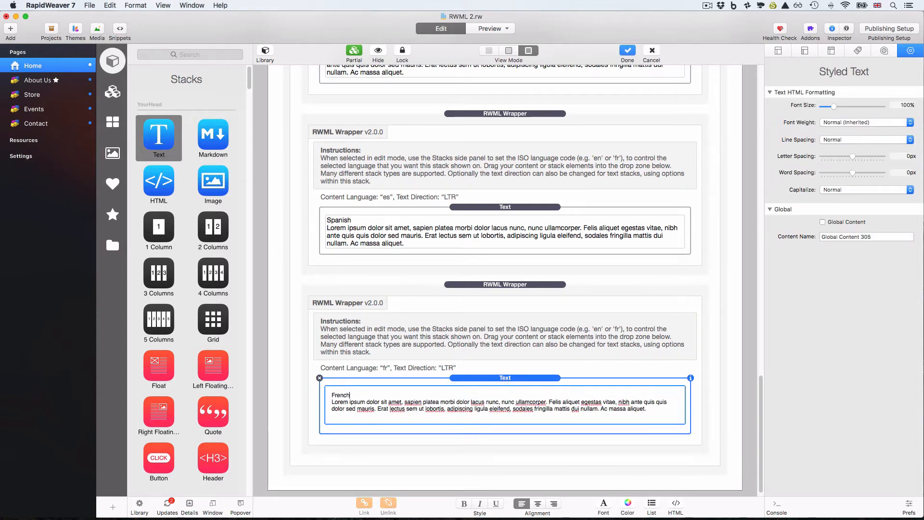
pyautogui.click(275, 383)
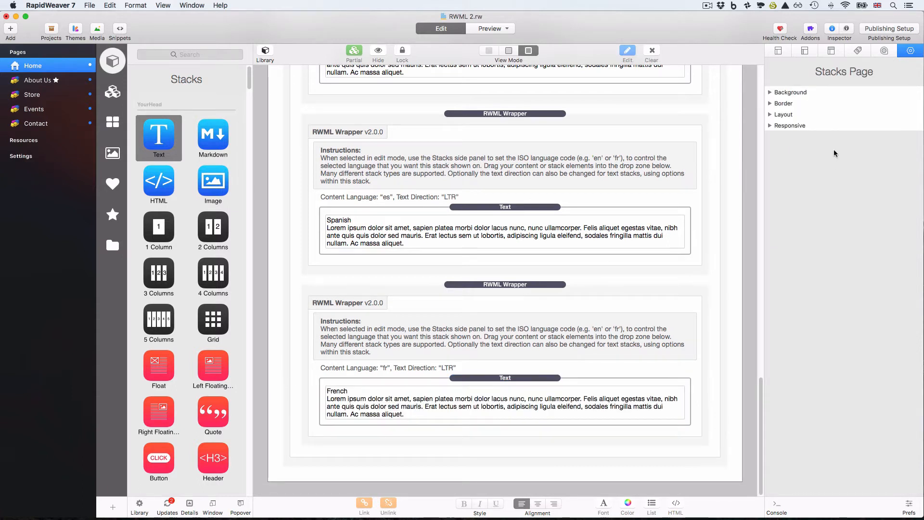
# - Delete the placeholder body text from the Home page's built-in sidebar, return to the stack settings and hide the stacks library
pyautogui.click(804, 52)
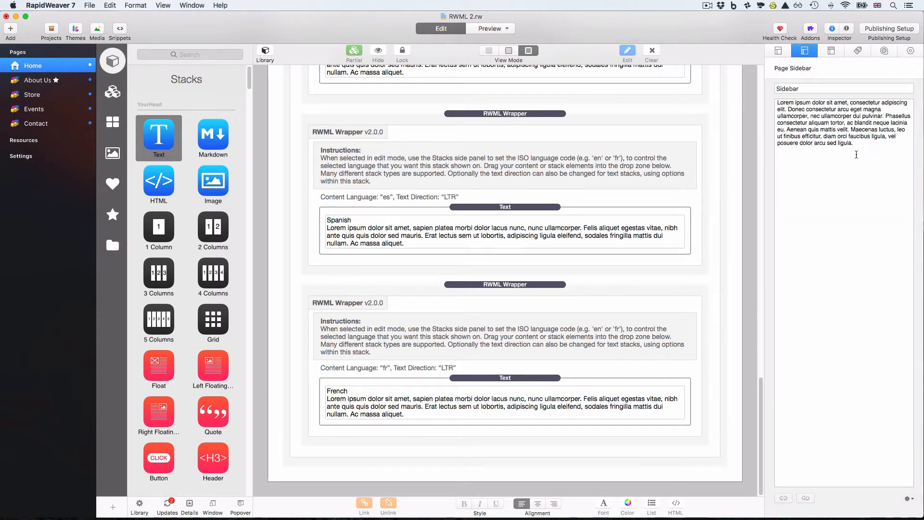
pyautogui.moveTo(859, 150); pyautogui.dragTo(763, 99)
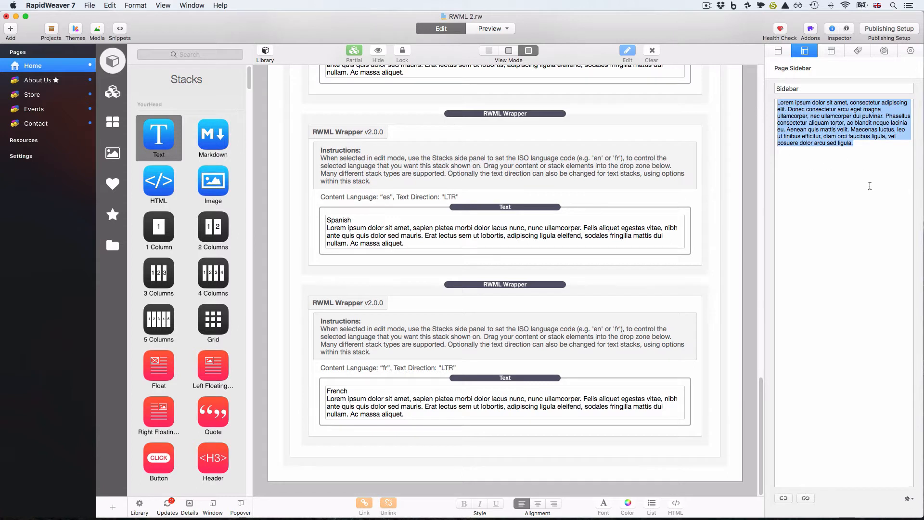
pyautogui.press('BackSpace')
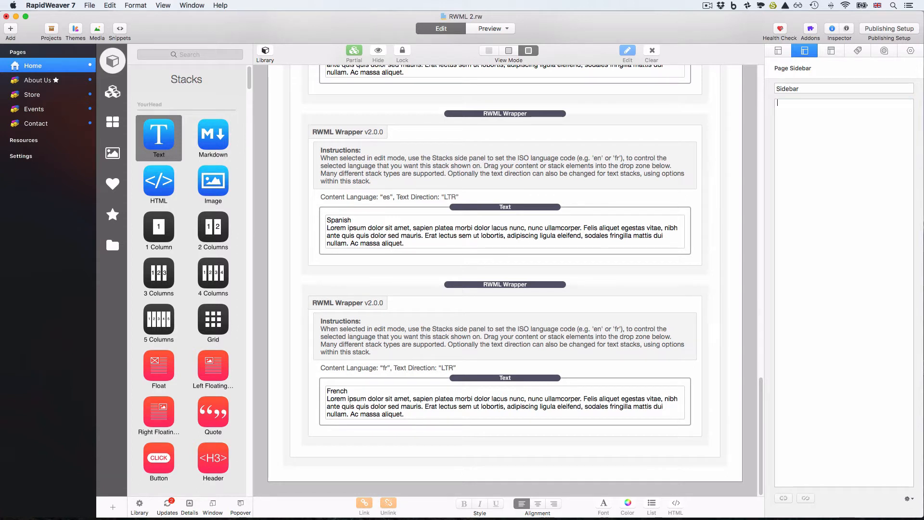
pyautogui.click(910, 51)
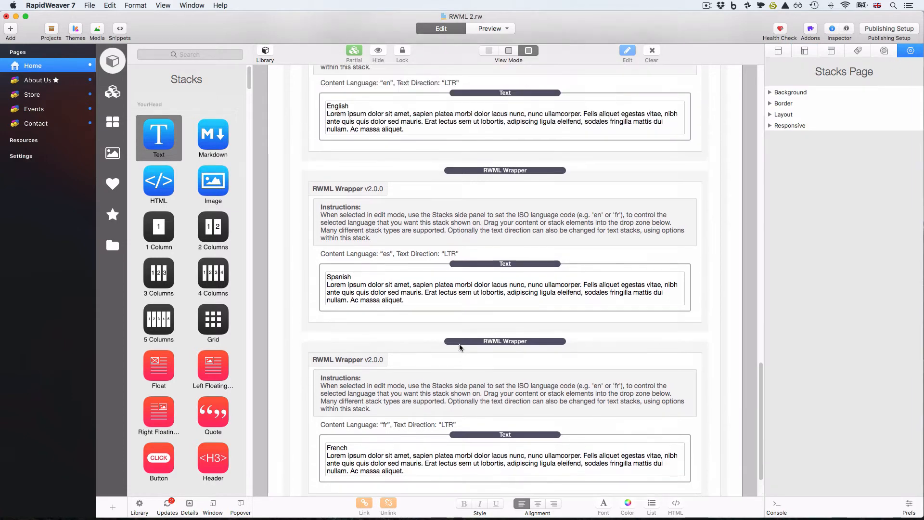
pyautogui.scroll(10, 455, 340)
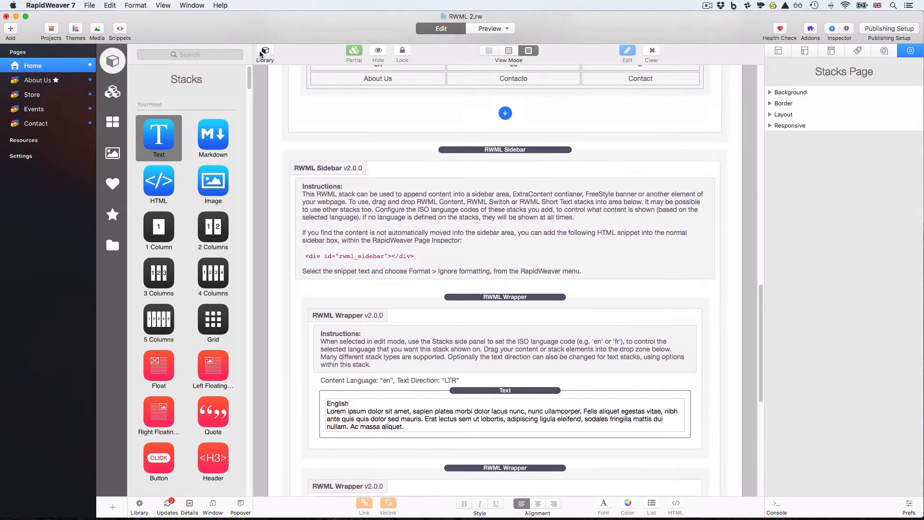
pyautogui.click(262, 53)
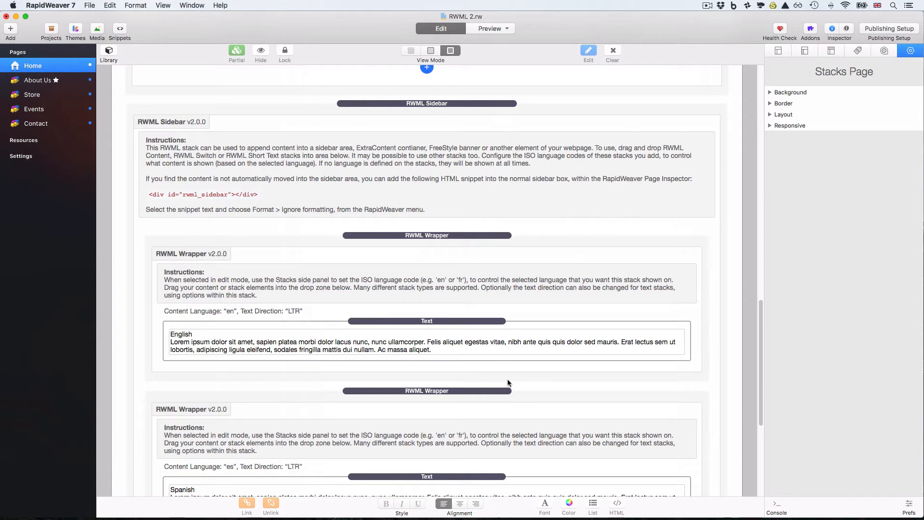
# - Preview the Home page, switch the language to Español, Français and English to check the sidebar content, and return to editing
pyautogui.press('super+r')
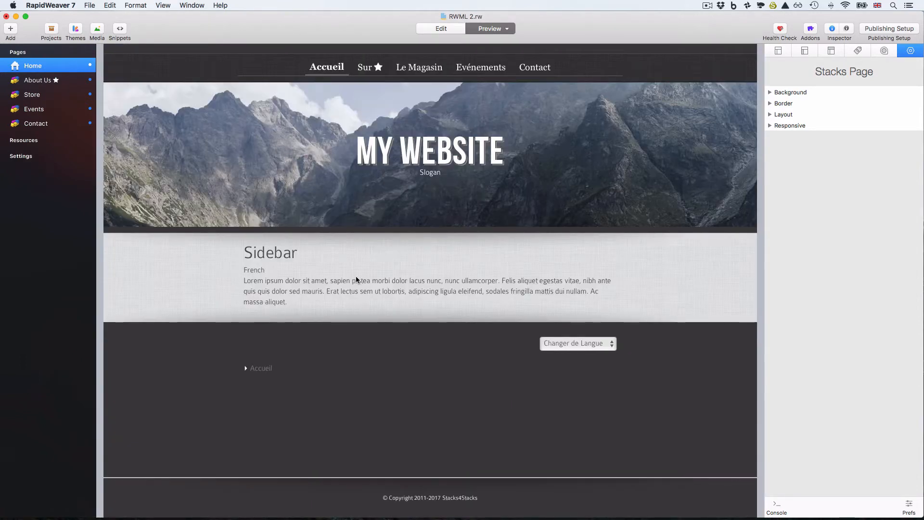
pyautogui.click(575, 342)
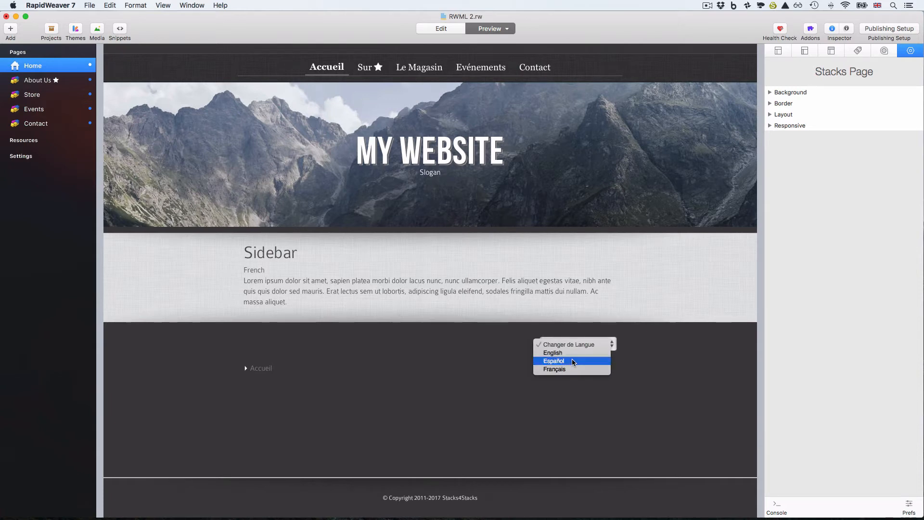
pyautogui.click(572, 361)
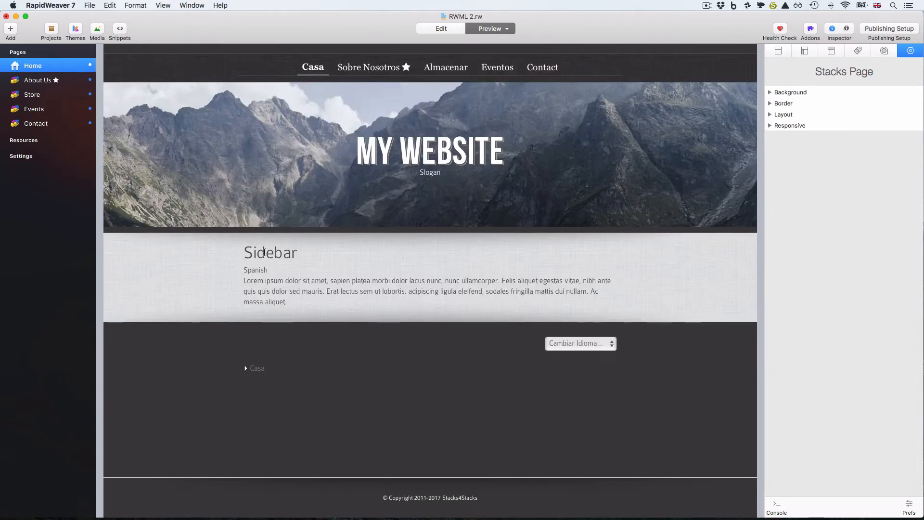
pyautogui.click(597, 345)
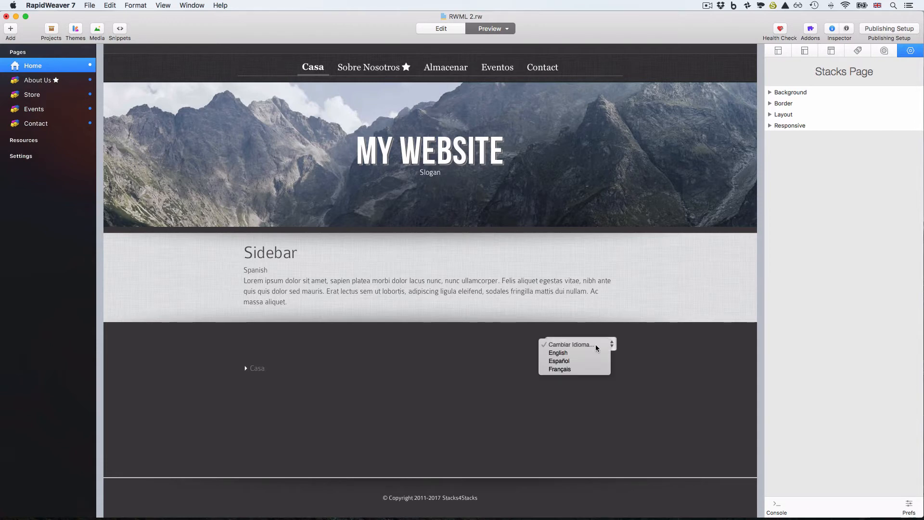
pyautogui.click(588, 369)
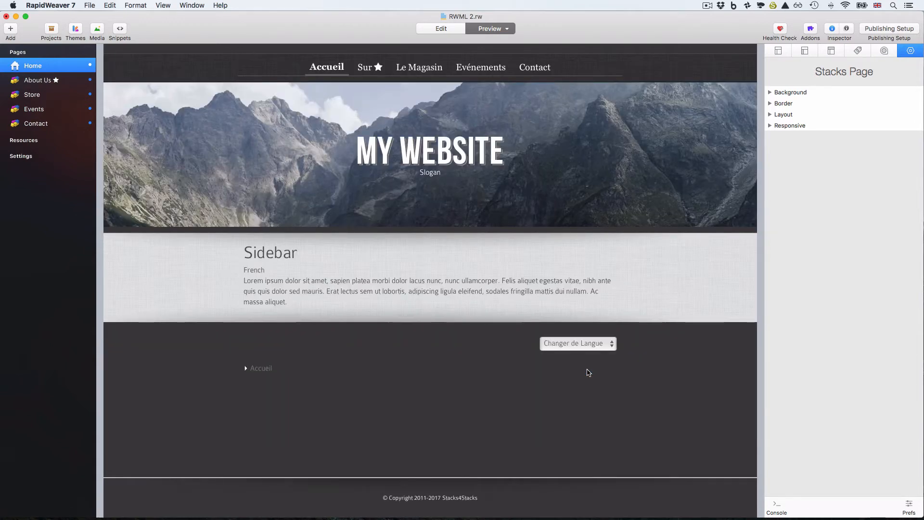
pyautogui.click(581, 344)
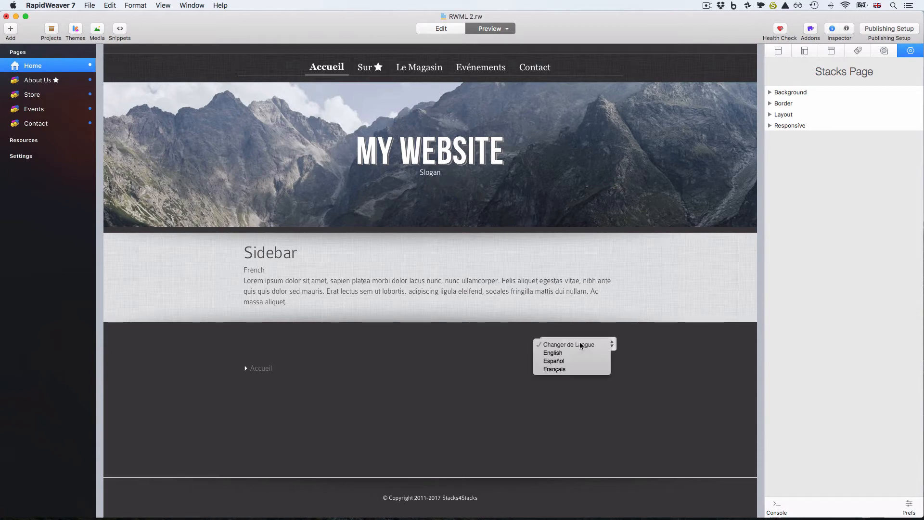
pyautogui.click(571, 351)
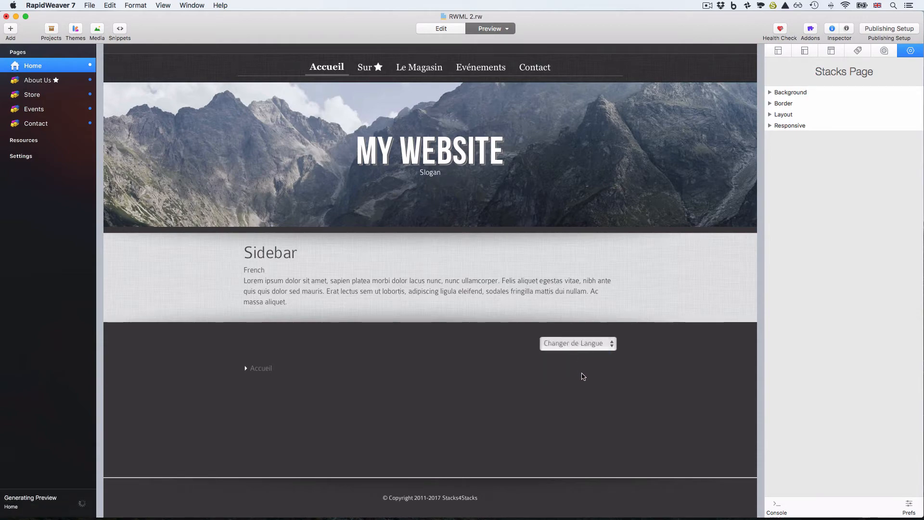
pyautogui.press('super+r')
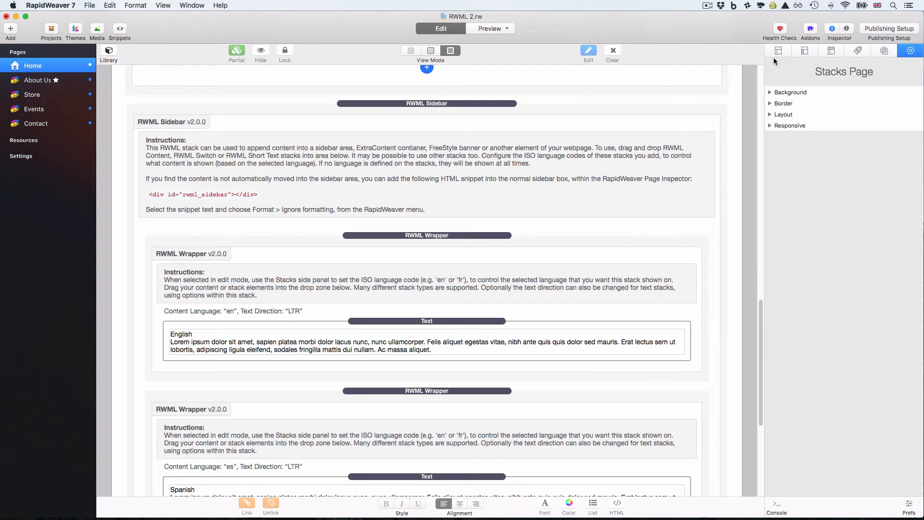
# - Wrap the Home page's sidebar title "Sidebar" in opening and closing span tags
pyautogui.click(804, 51)
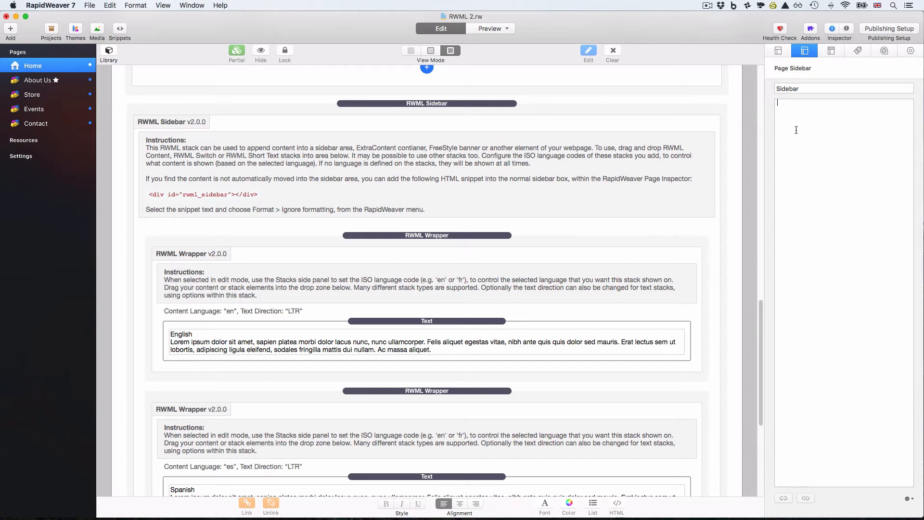
pyautogui.click(778, 89)
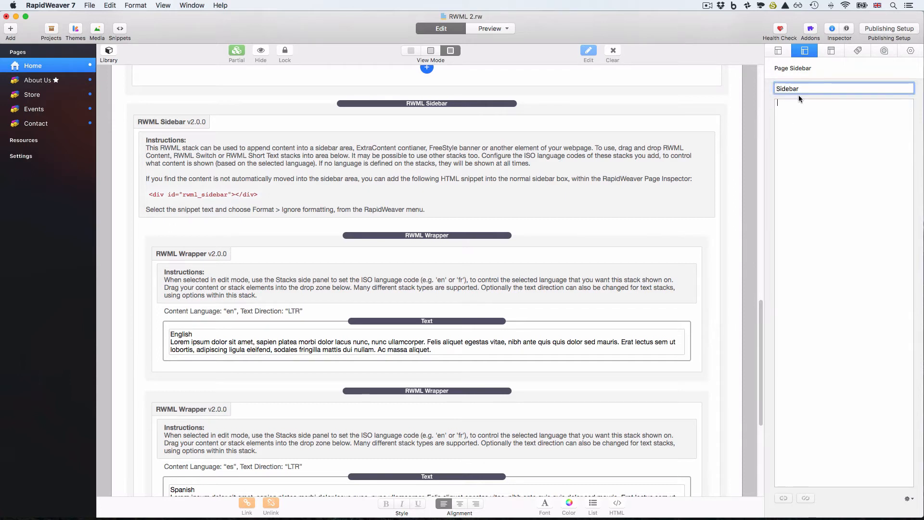
pyautogui.write('<>')
pyautogui.write('span')
pyautogui.write('</soan')
pyautogui.press('BackSpace')
pyautogui.press('BackSpace')
pyautogui.press('BackSpace')
pyautogui.write('pan>')
pyautogui.click(809, 107)
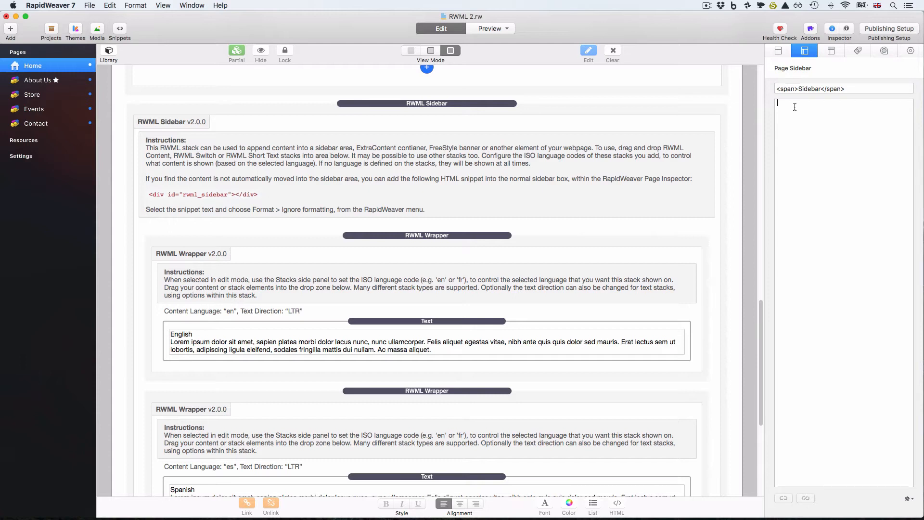
# - Add the attribute lang="en" to the opening span tag of the sidebar title
pyautogui.click(797, 88)
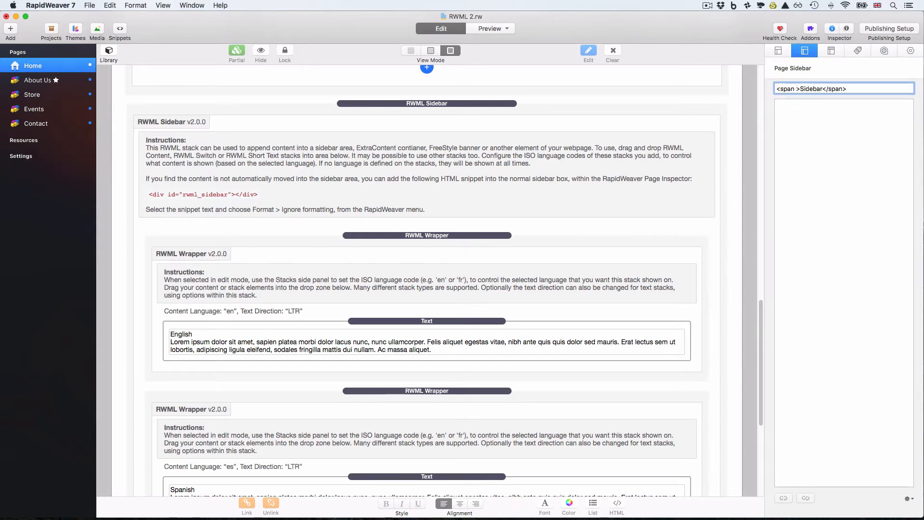
pyautogui.write('lang=""')
pyautogui.press('Left')
pyautogui.write('en')
# - Append a copy of the English span to the sidebar title, with its language set to es and its text to "Barra Lateral"
pyautogui.moveTo(883, 85); pyautogui.dragTo(758, 86)
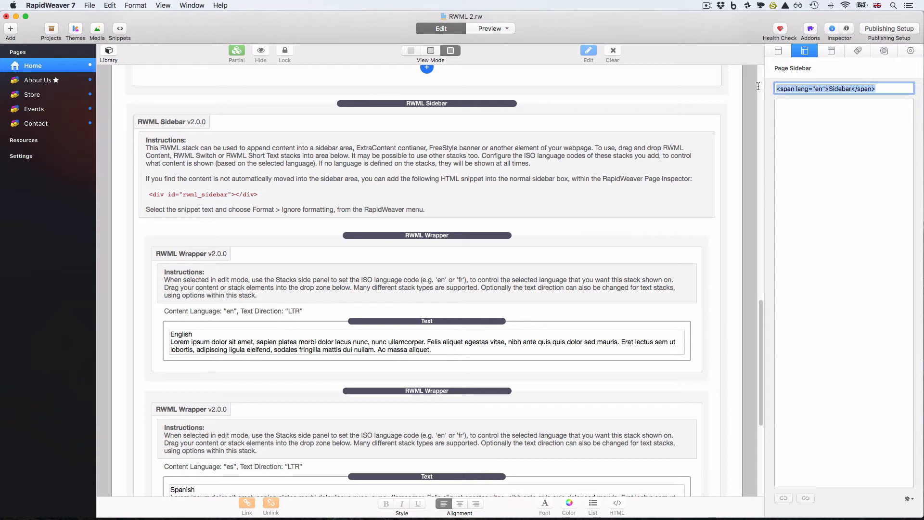
pyautogui.press('super+c')
pyautogui.press('Right')
pyautogui.press('super+v')
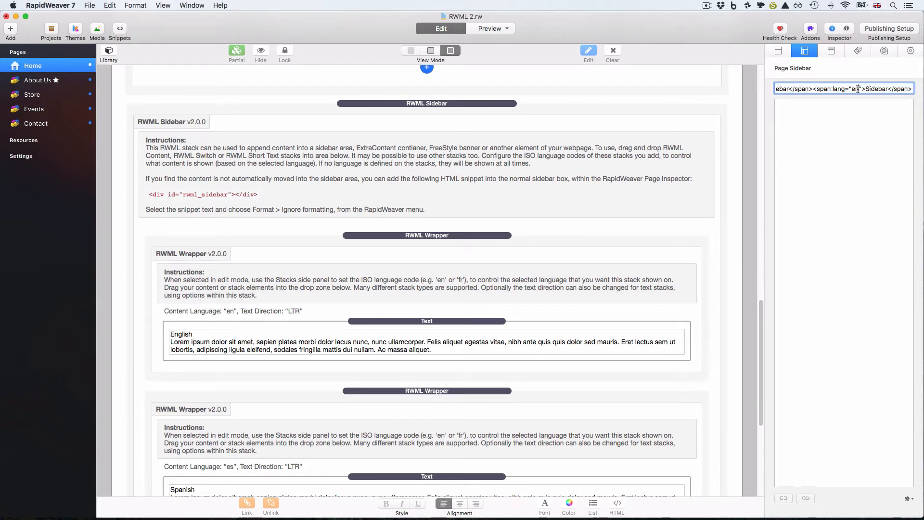
pyautogui.press('BackSpace')
pyautogui.write('s')
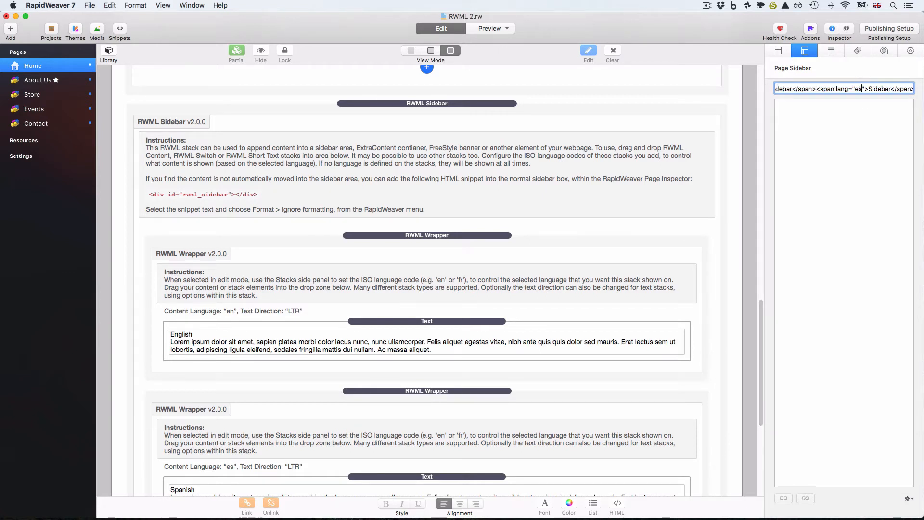
pyautogui.doubleClick(882, 89)
pyautogui.write('Br')
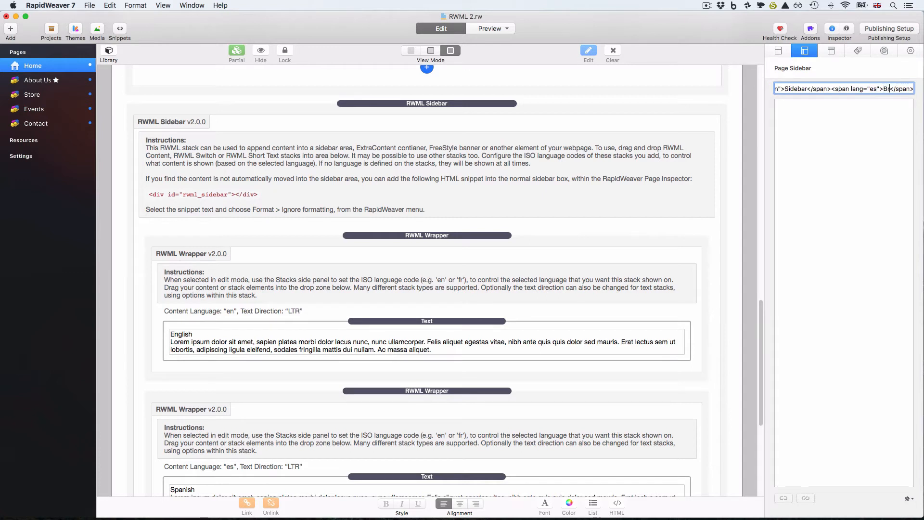
pyautogui.write('arra Lateral')
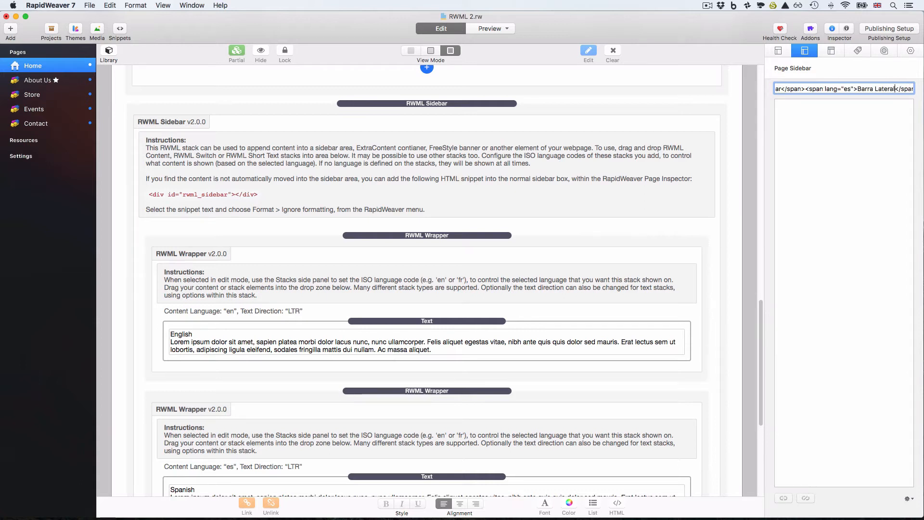
# - Append another copy of the English span to the sidebar title, with language fr and the text "Barre Latérale"
pyautogui.press('super+Right')
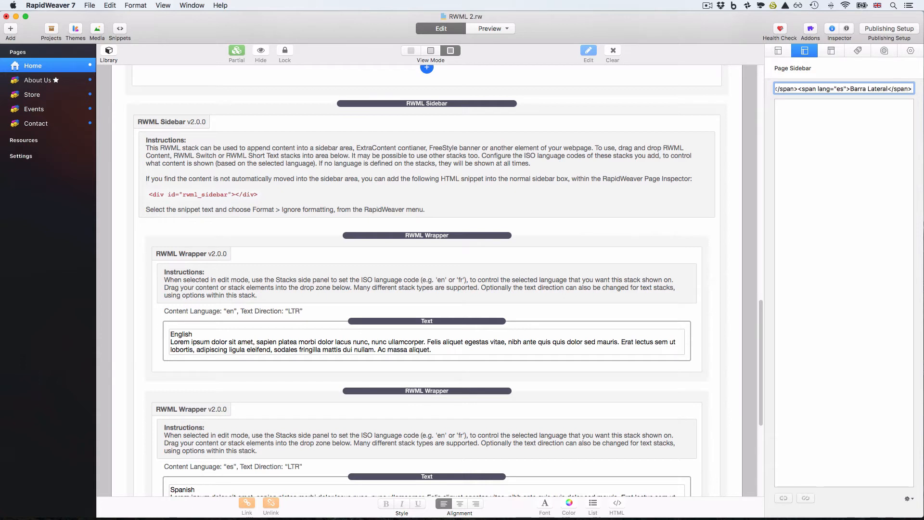
pyautogui.press('super+v')
pyautogui.press('BackSpace')
pyautogui.press('BackSpace')
pyautogui.write('fr')
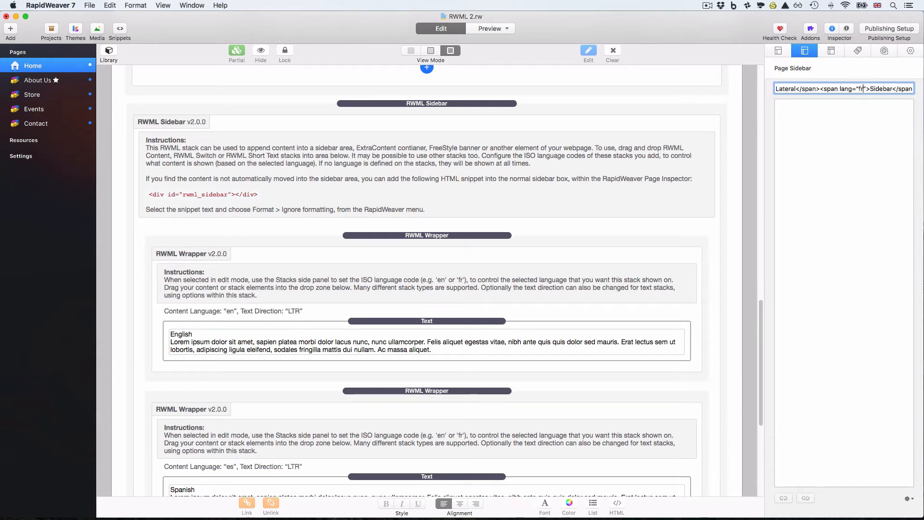
pyautogui.doubleClick(880, 88)
pyautogui.write('Barr')
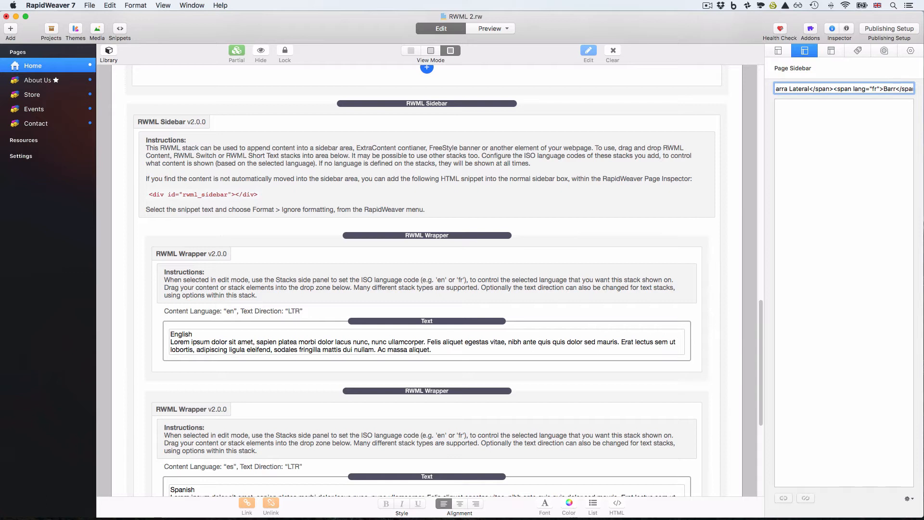
pyautogui.write('e Laté')
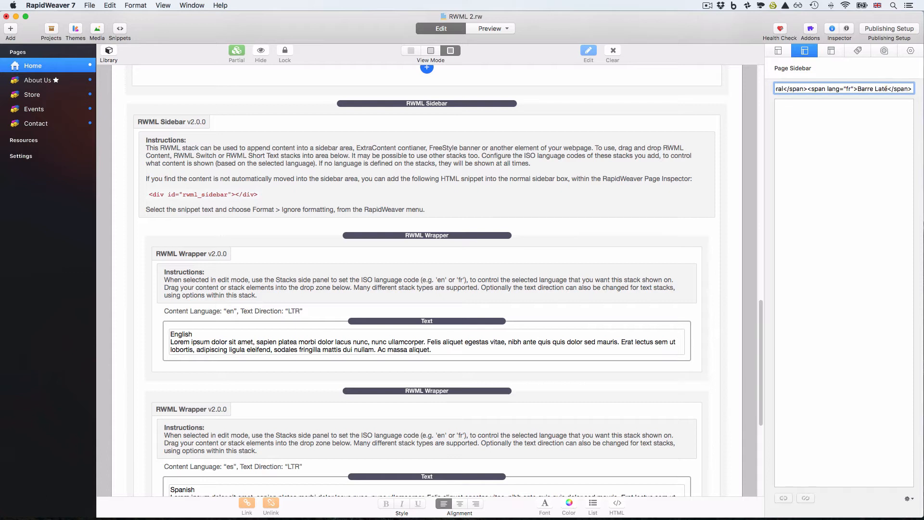
pyautogui.write('rale')
pyautogui.press('super+Right')
pyautogui.press('super+a')
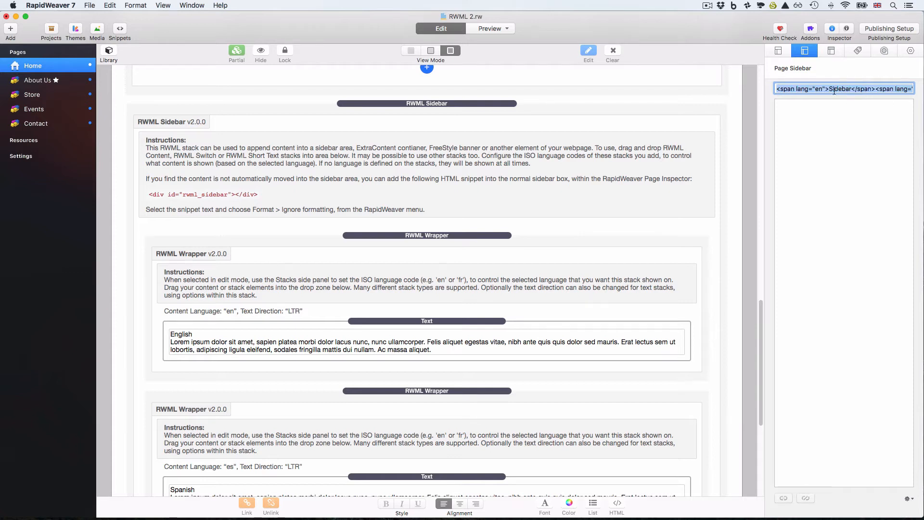
pyautogui.click(812, 144)
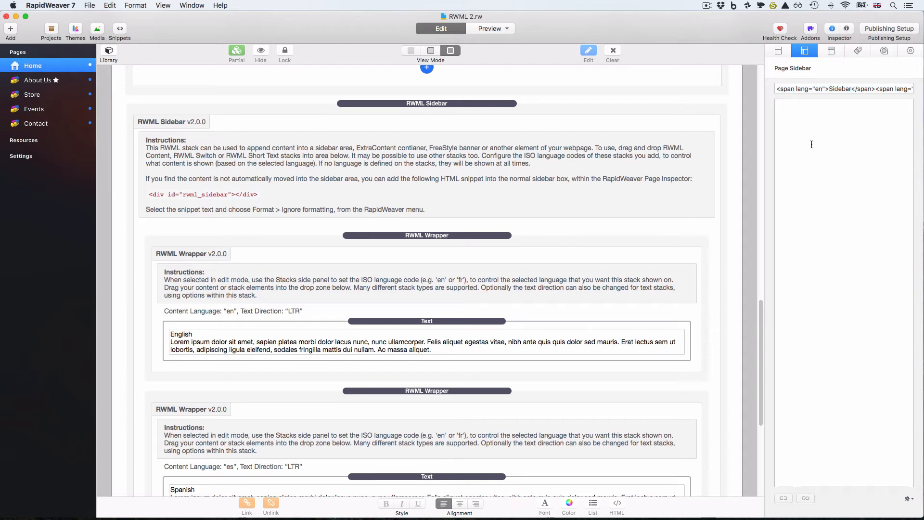
# - Preview the Home page and open the language switcher to check the sidebar title's translations
pyautogui.press('super+r')
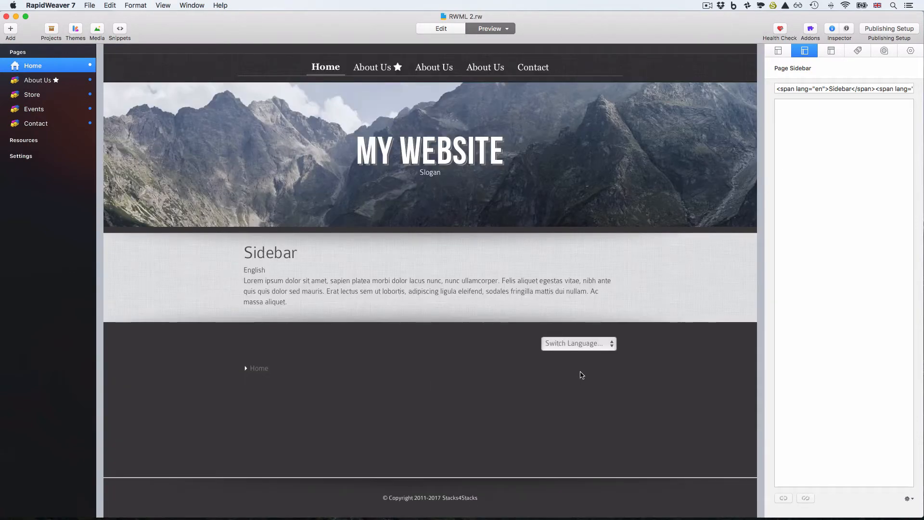
pyautogui.click(591, 345)
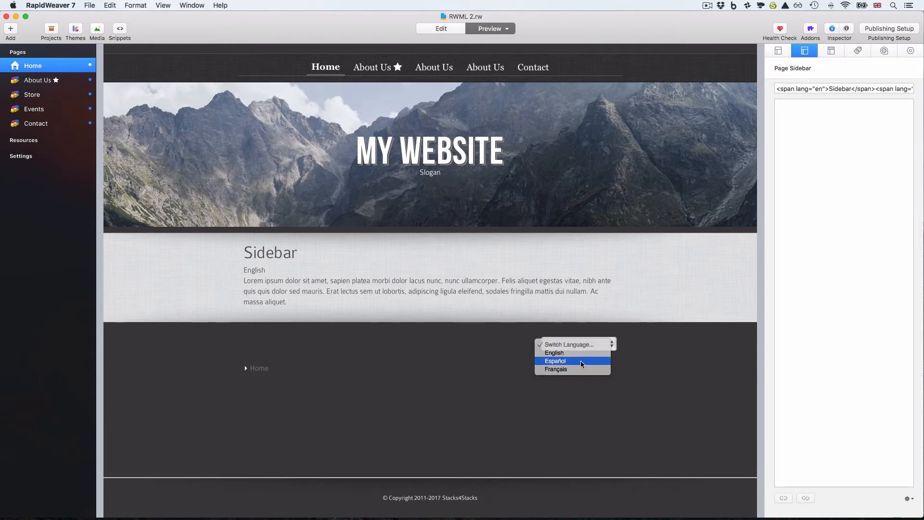
# - Preview the Home page in Spanish and French, and return the site language to English
pyautogui.click(580, 361)
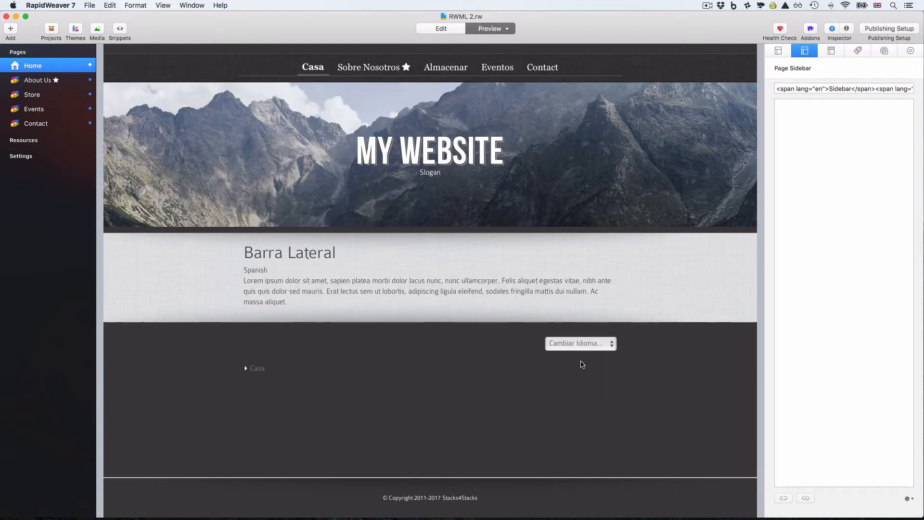
pyautogui.click(601, 347)
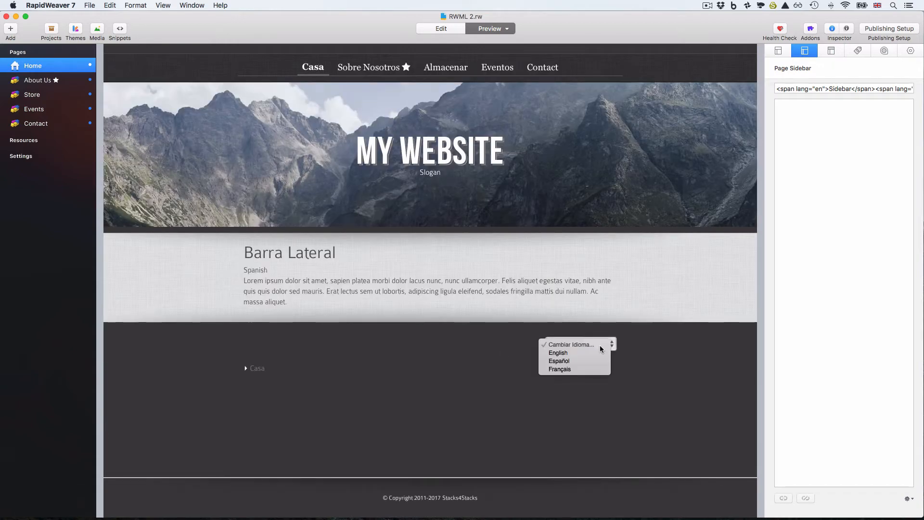
pyautogui.click(596, 369)
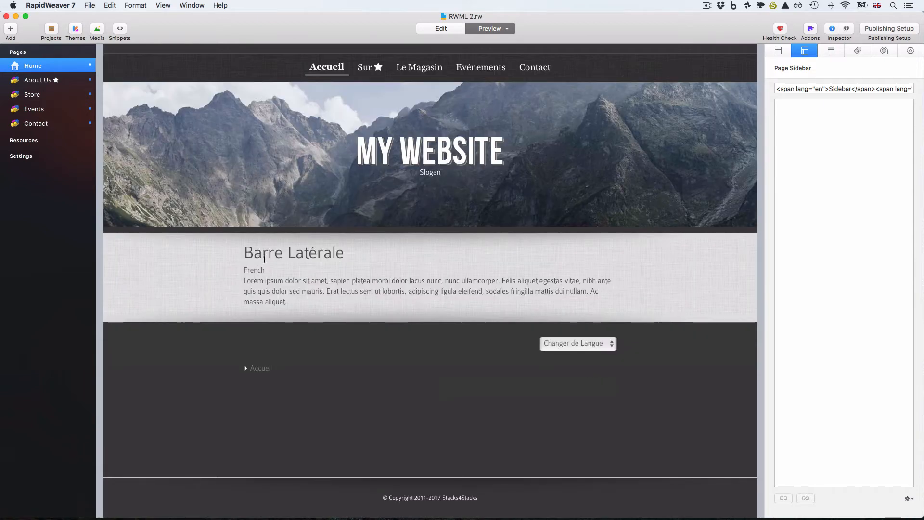
pyautogui.click(594, 346)
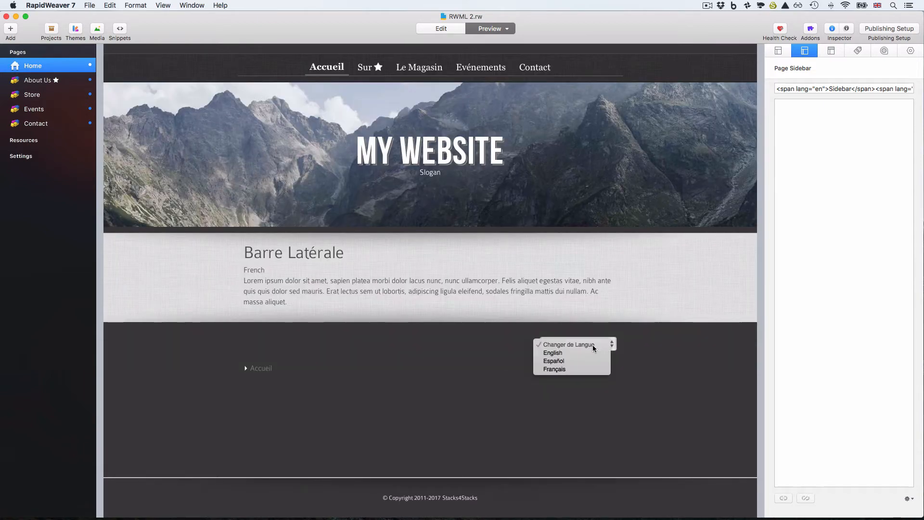
pyautogui.click(584, 354)
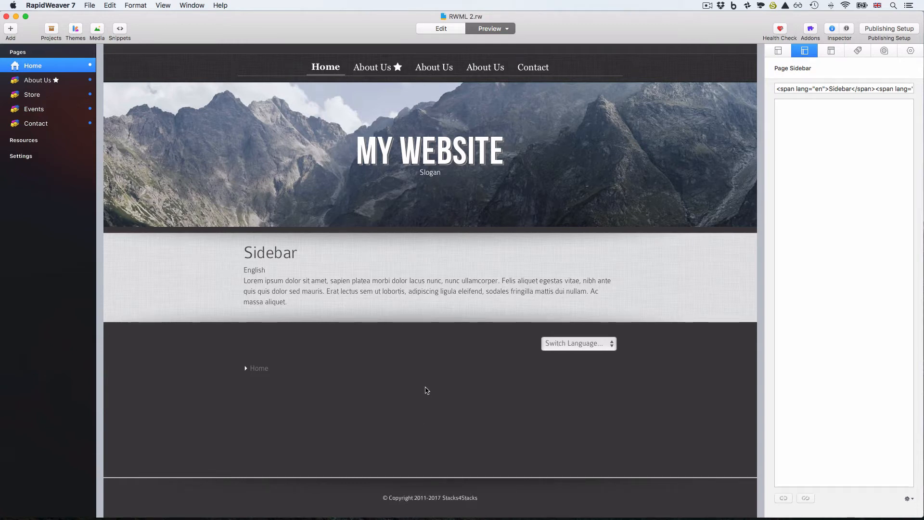
# - Find the RWML stacks in the library and add an RWML Replace stack below the language wrappers on the Home page
pyautogui.doubleClick(440, 173)
pyautogui.press('super+e')
pyautogui.scroll(-5, 530, 212)
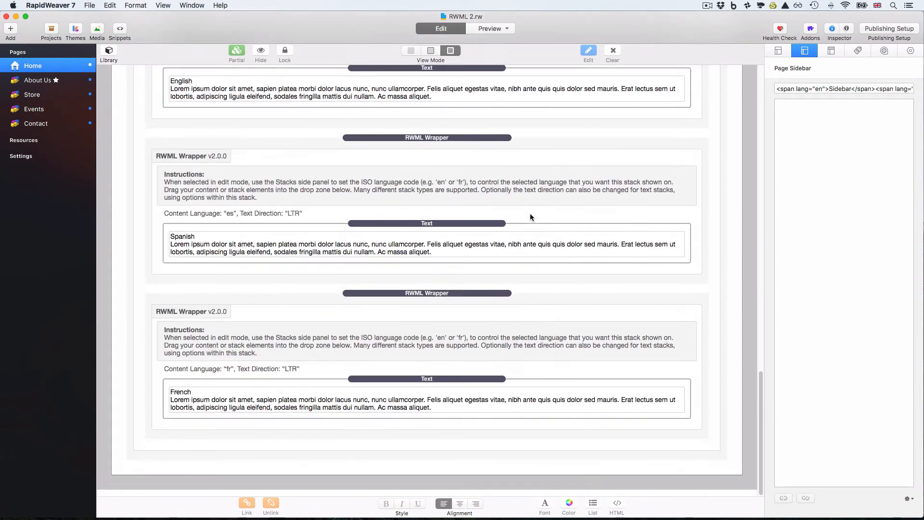
pyautogui.click(109, 51)
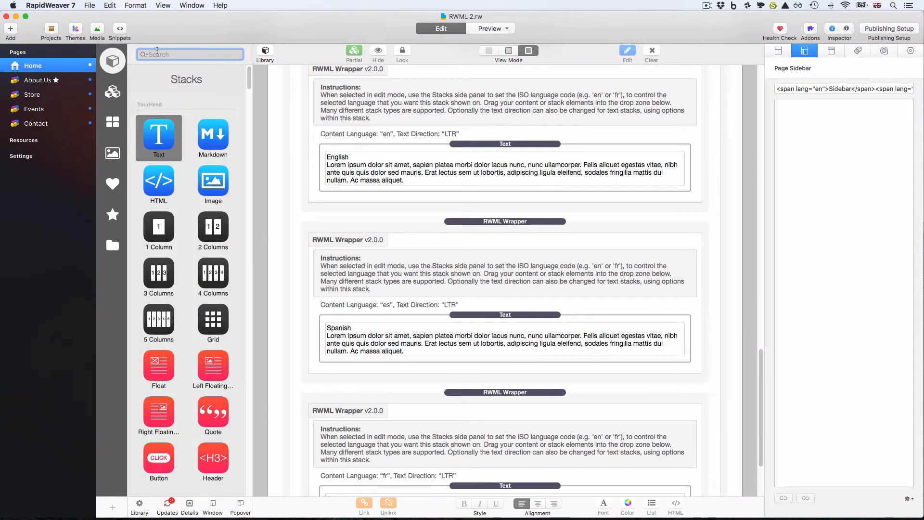
pyautogui.write('RWML')
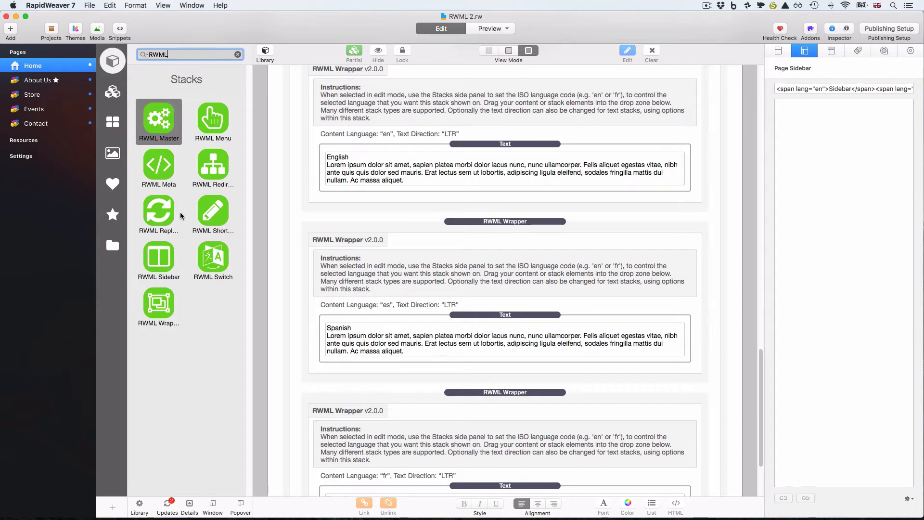
pyautogui.moveTo(165, 210); pyautogui.dragTo(351, 465)
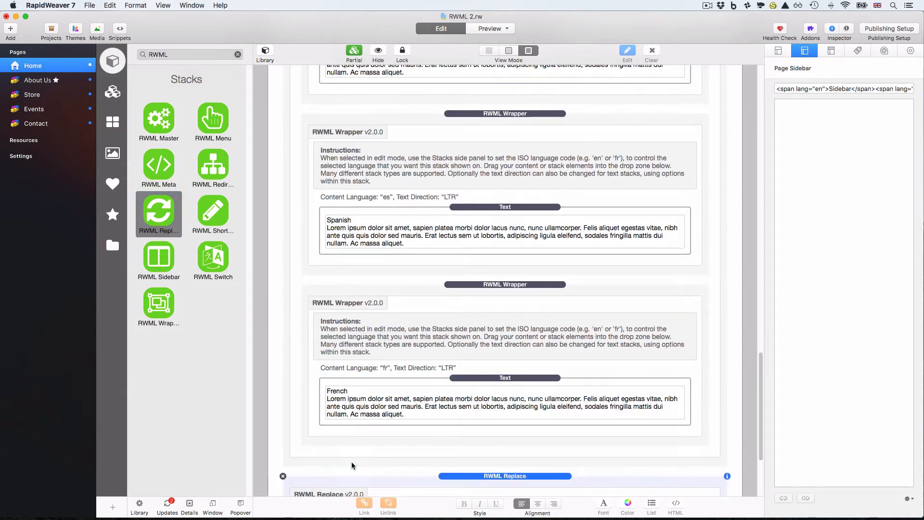
pyautogui.scroll(-5, 482, 432)
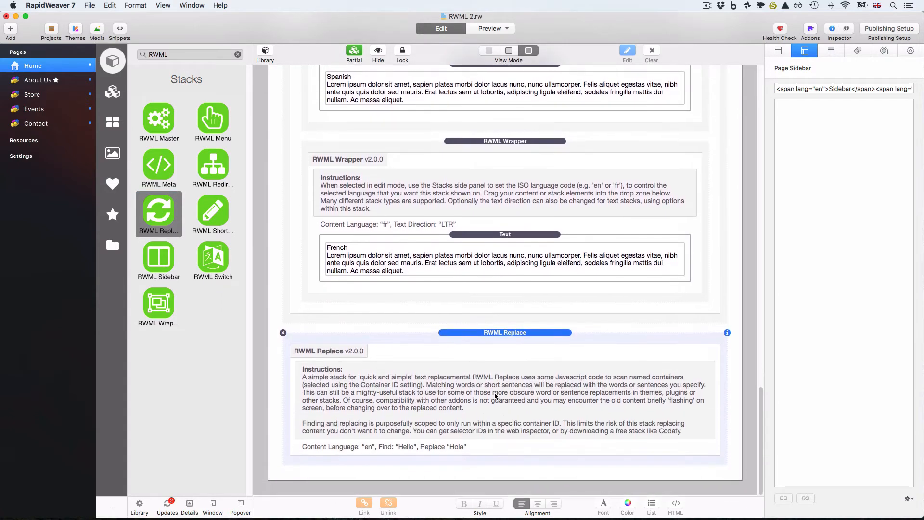
# - Review the new RWML Replace stack's settings and set its language code to es
pyautogui.click(505, 333)
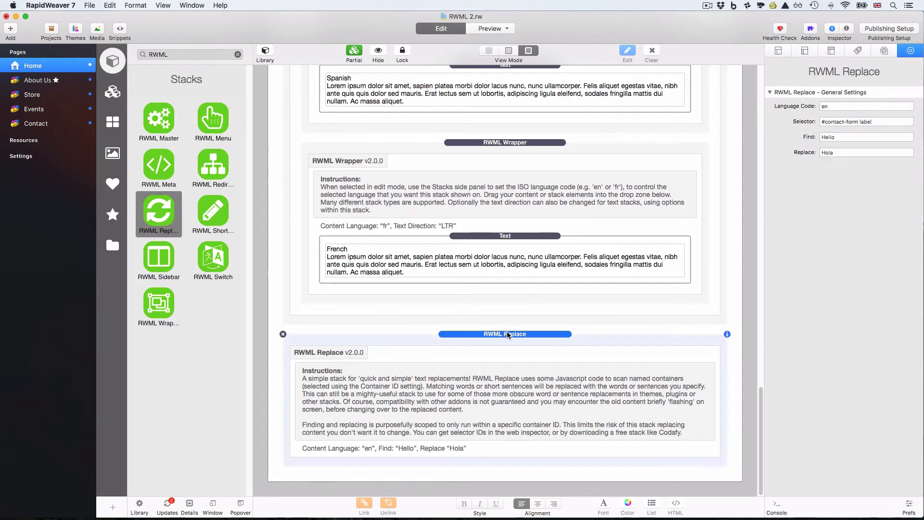
pyautogui.doubleClick(826, 106)
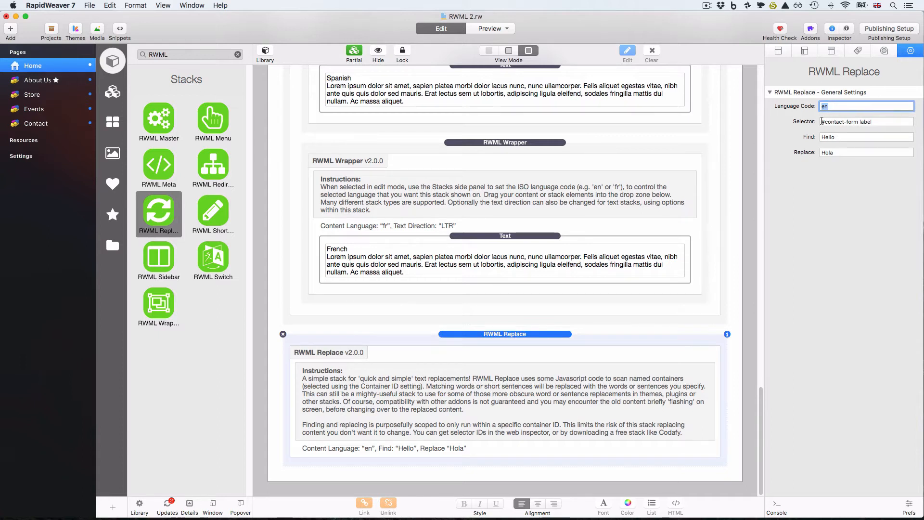
pyautogui.moveTo(822, 121); pyautogui.dragTo(879, 120)
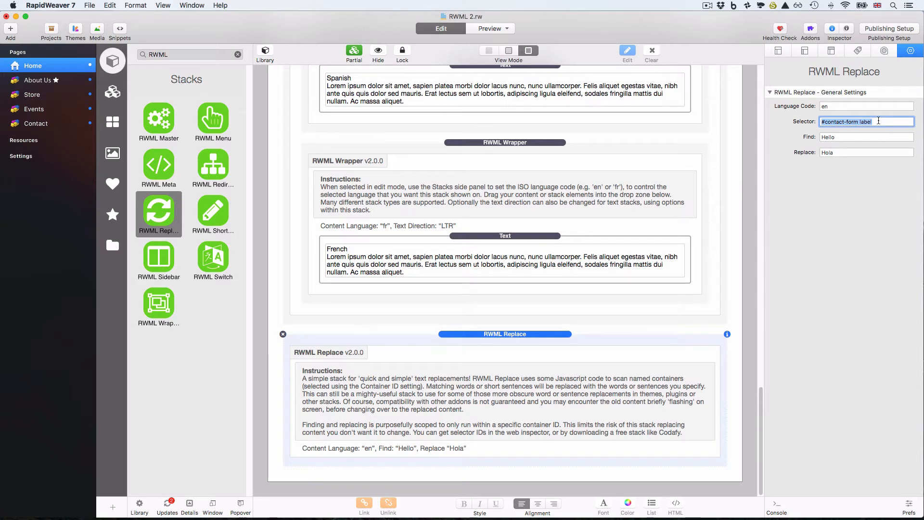
pyautogui.doubleClick(838, 137)
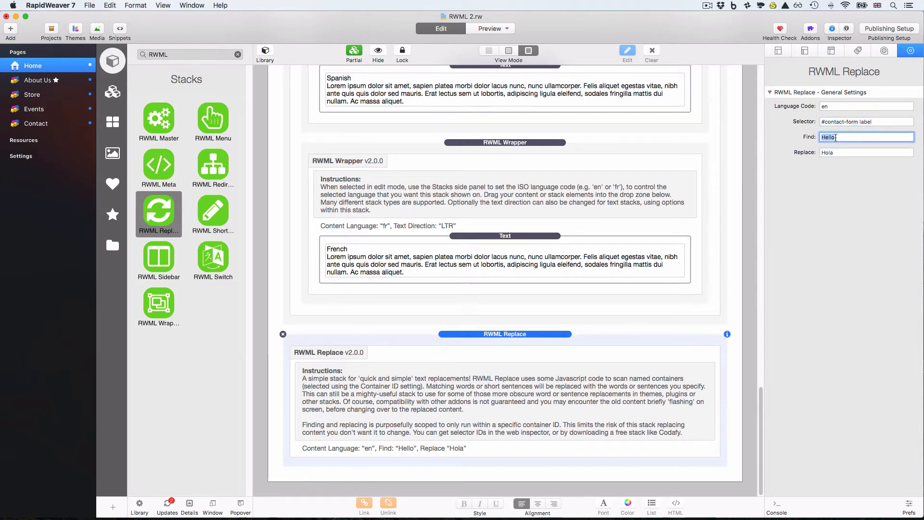
pyautogui.doubleClick(829, 153)
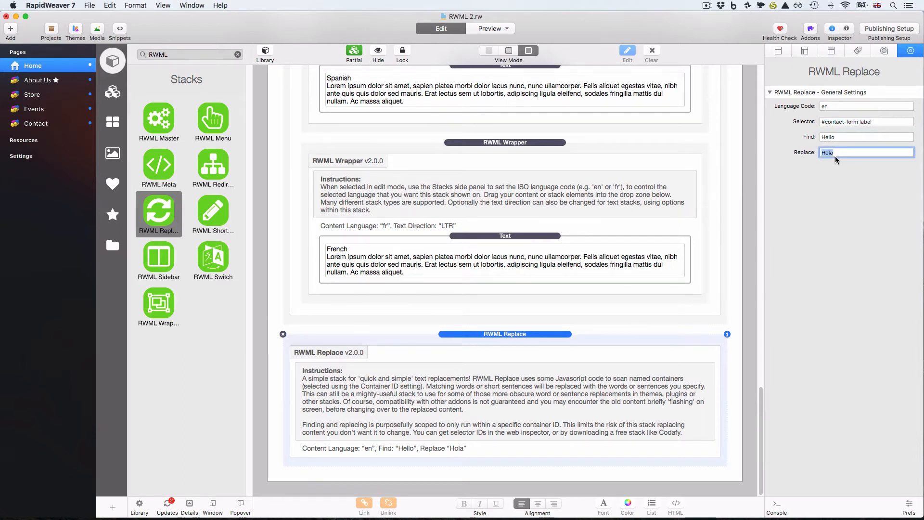
pyautogui.doubleClick(832, 107)
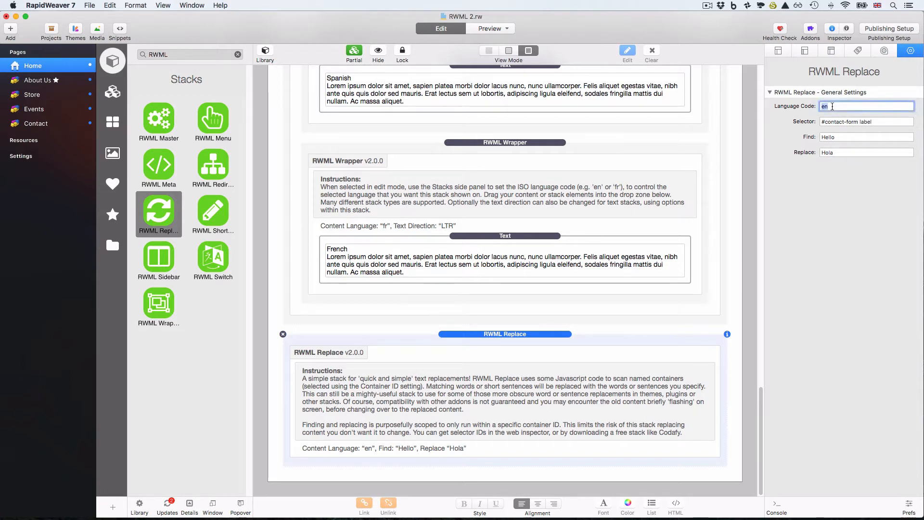
pyautogui.write('es')
pyautogui.press('Return')
# - Configure the RWML Replace stack to find "Copyright" and replace it with "Derechos de Author"
pyautogui.doubleClick(831, 137)
pyautogui.write('Contact')
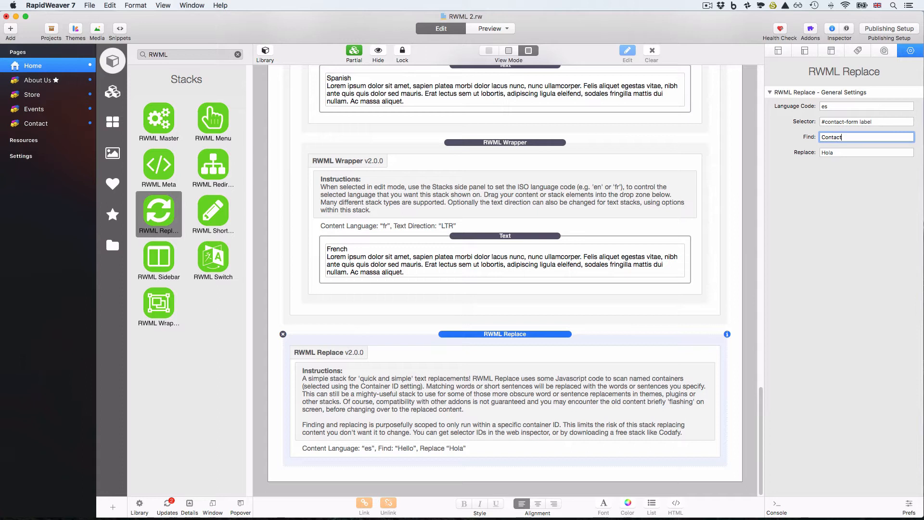
pyautogui.press('BackSpace')
pyautogui.press('BackSpace')
pyautogui.press('BackSpace')
pyautogui.press('BackSpace')
pyautogui.press('BackSpace')
pyautogui.write('opyright')
pyautogui.press('Tab')
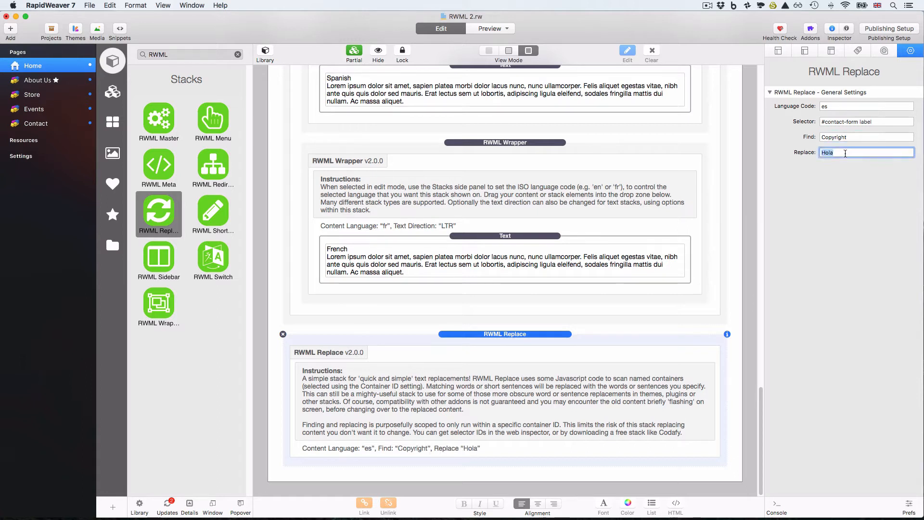
pyautogui.write('Derechos de Author')
pyautogui.press('Return')
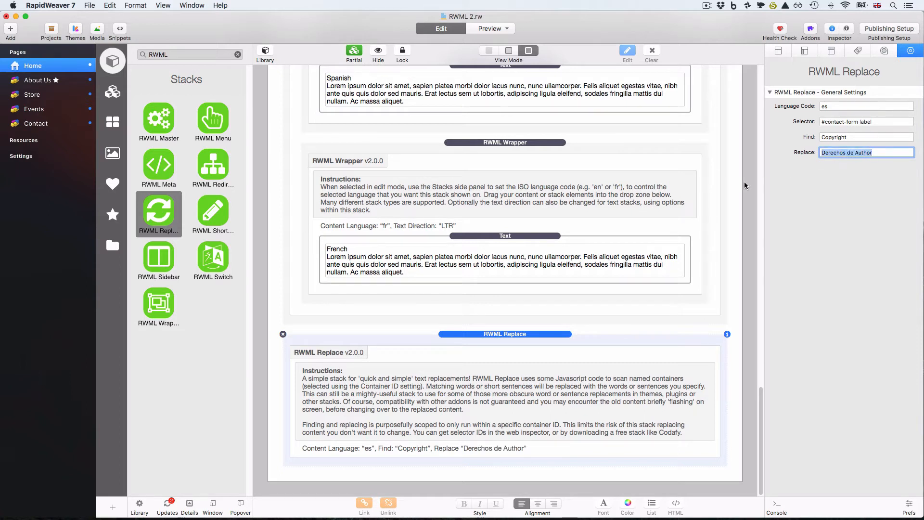
# - Hide the stacks library, save the project and preview the Home page
pyautogui.click(266, 53)
pyautogui.press('super+s')
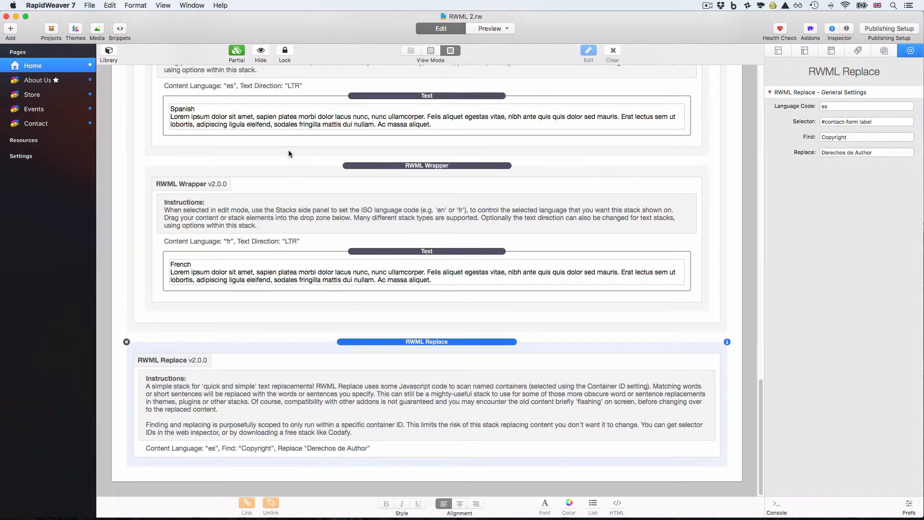
pyautogui.press('super+r')
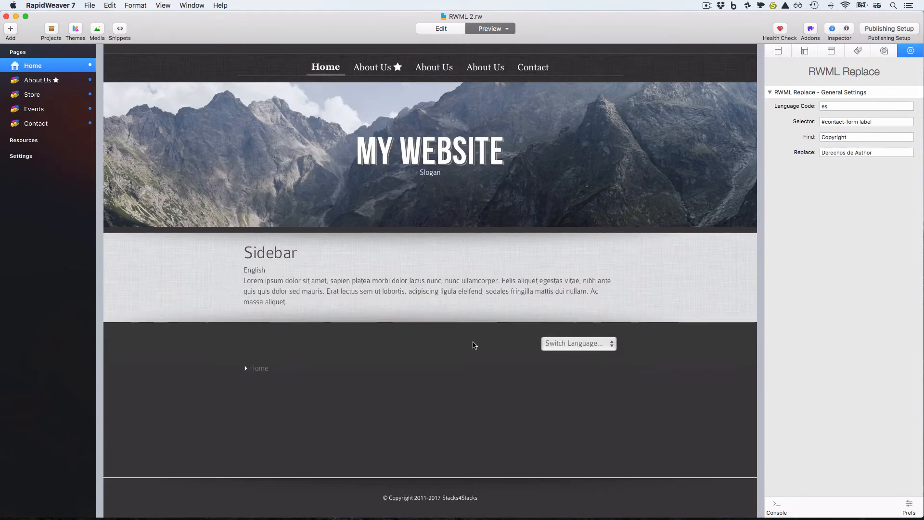
# - Inspect the footer's Copyright text in the Web Inspector to identify the class of its container
pyautogui.doubleClick(401, 497)
pyautogui.rightClick(401, 497)
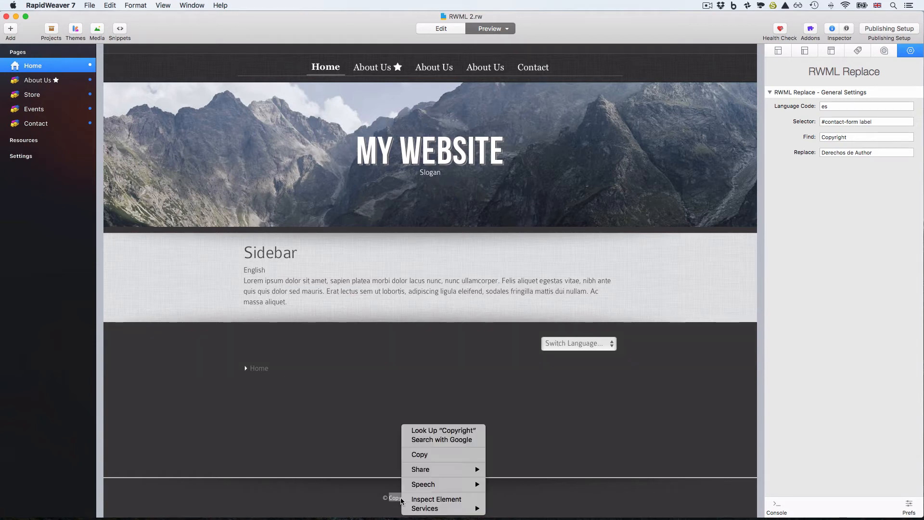
pyautogui.click(423, 500)
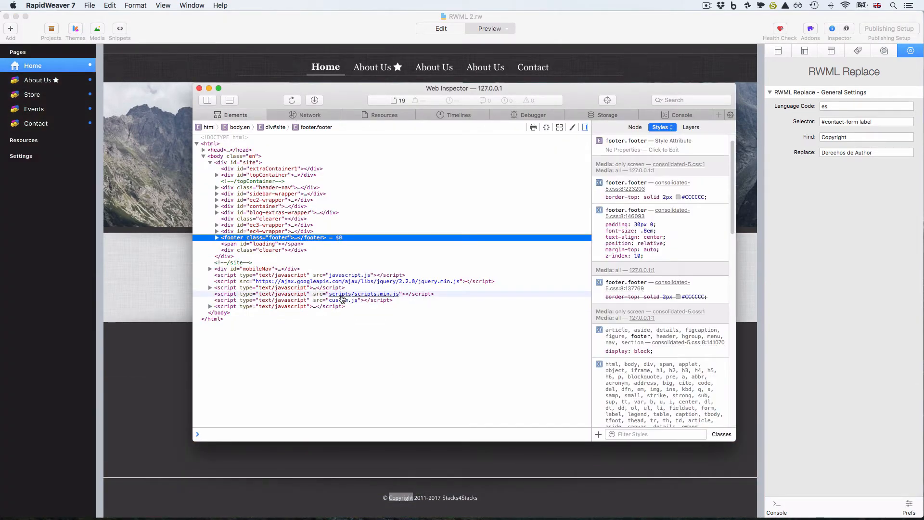
pyautogui.click(217, 237)
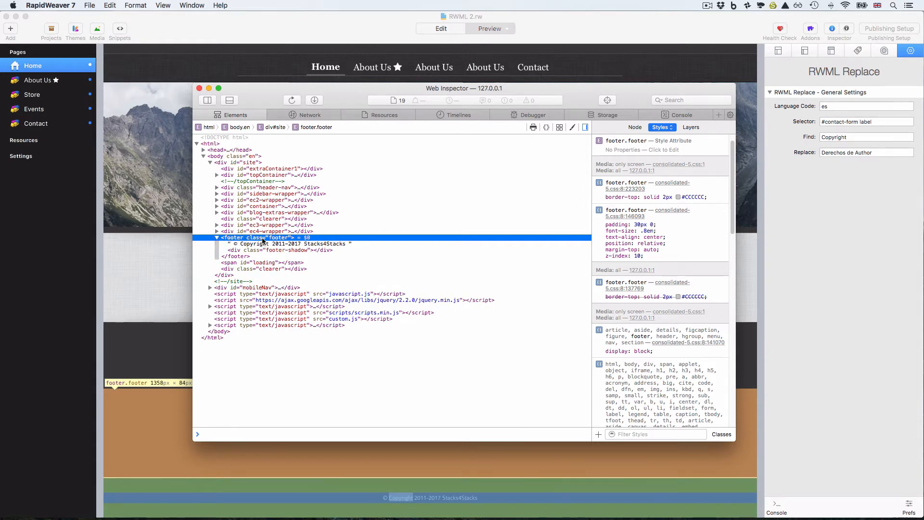
pyautogui.click(198, 88)
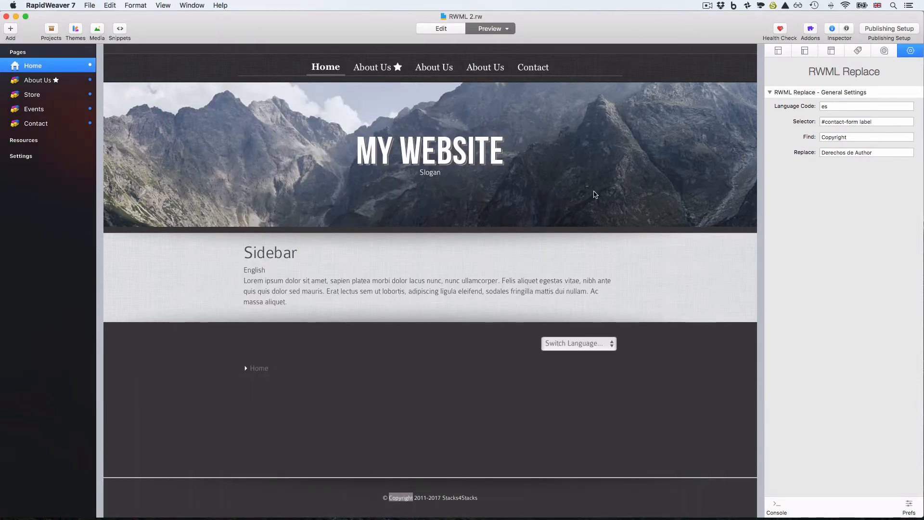
# - Set the RWML Replace stack's selector to .footer
pyautogui.click(887, 122)
pyautogui.moveTo(887, 122); pyautogui.dragTo(814, 119)
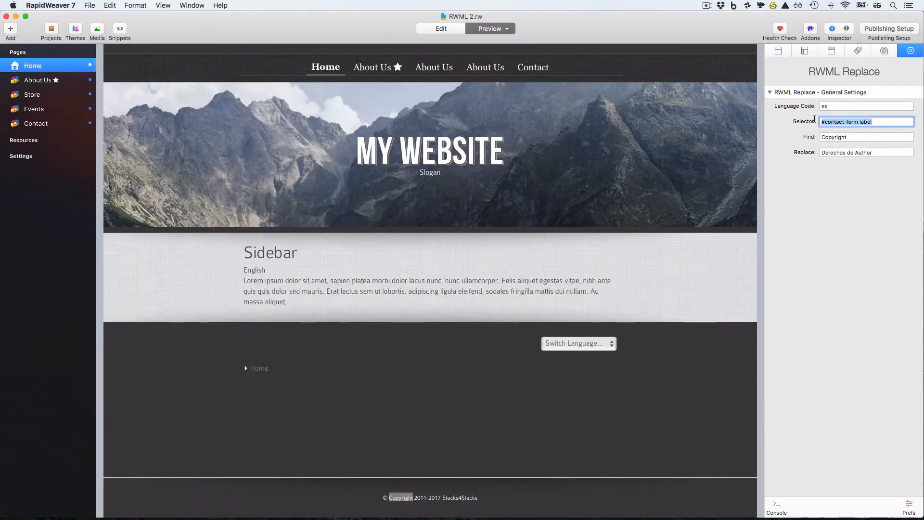
pyautogui.write('.footer')
pyautogui.press('Return')
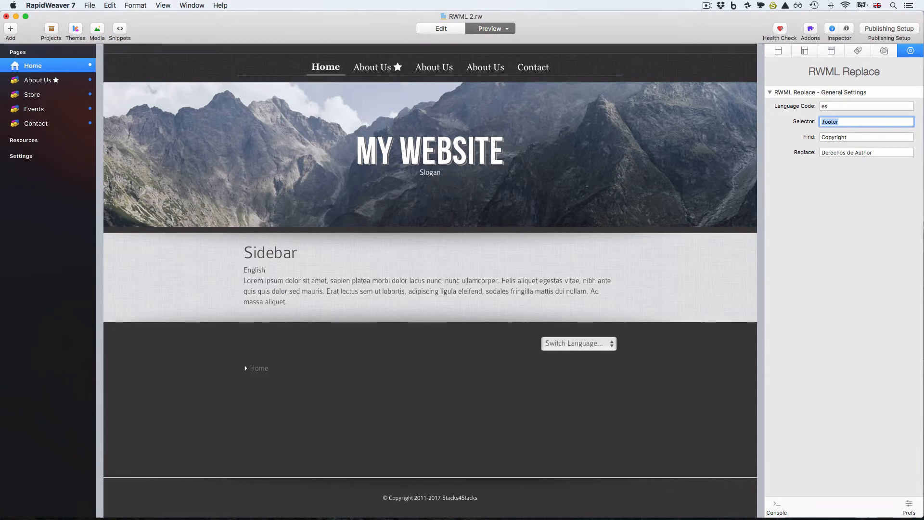
# - Switch the previewed page to Español and check the copyright wording in the footer
pyautogui.click(593, 343)
pyautogui.click(587, 362)
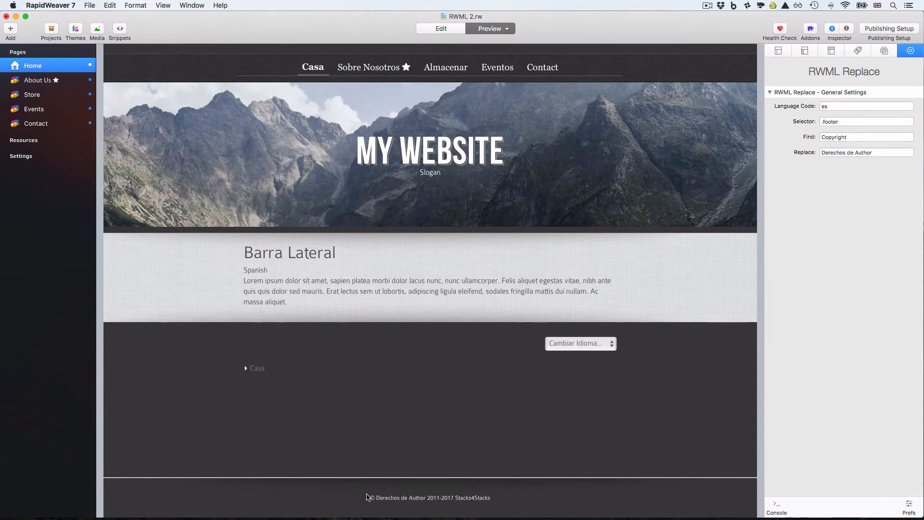
pyautogui.moveTo(365, 496)
pyautogui.mouseDown()
pyautogui.moveTo(411, 499)
pyautogui.moveTo(371, 495)
pyautogui.mouseUp()
# - Inspect the Slogan text in the page header and copy its container's class name, site-slogan
pyautogui.click(842, 122)
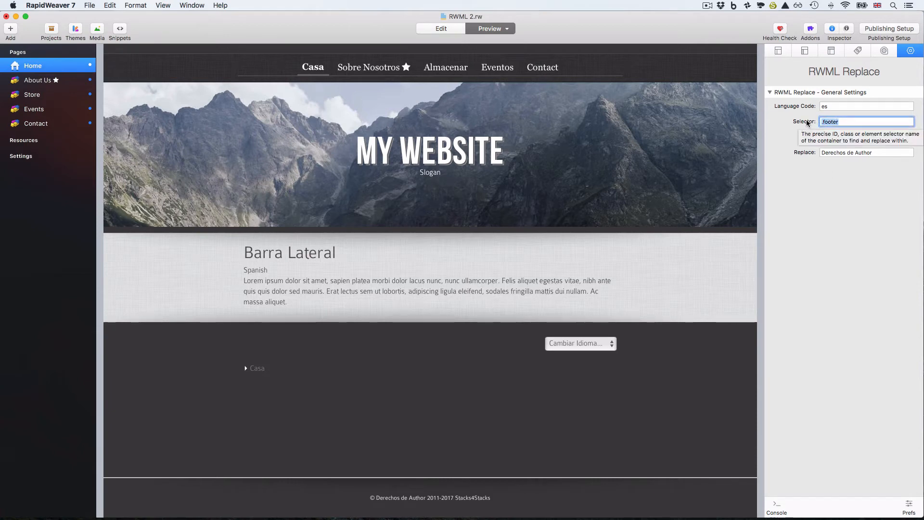
pyautogui.rightClick(428, 175)
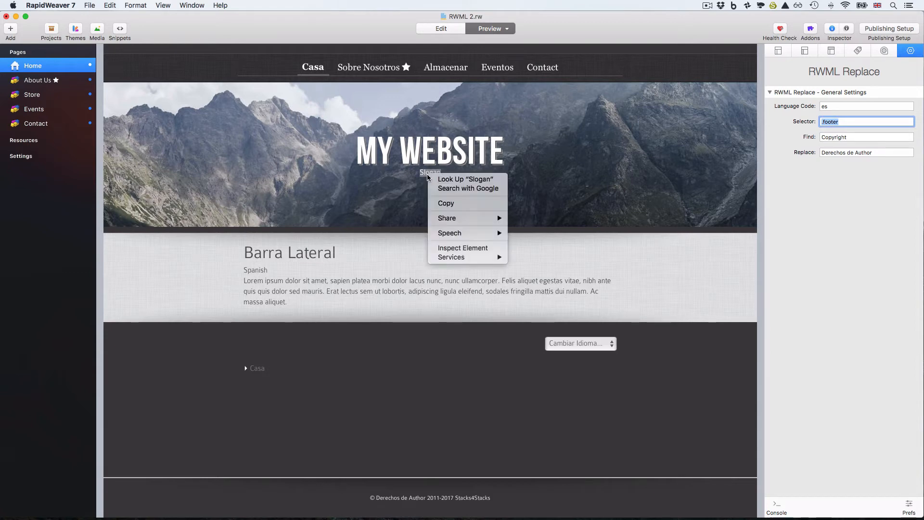
pyautogui.click(443, 249)
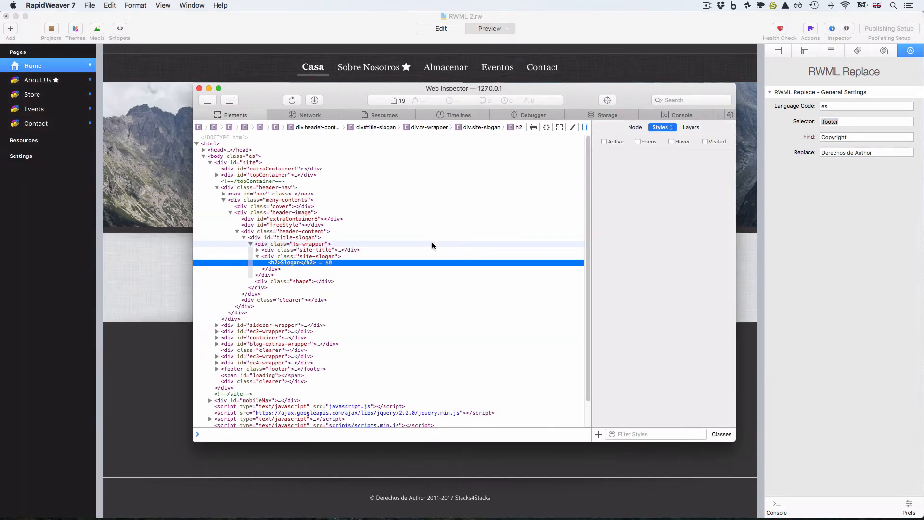
pyautogui.click(310, 256)
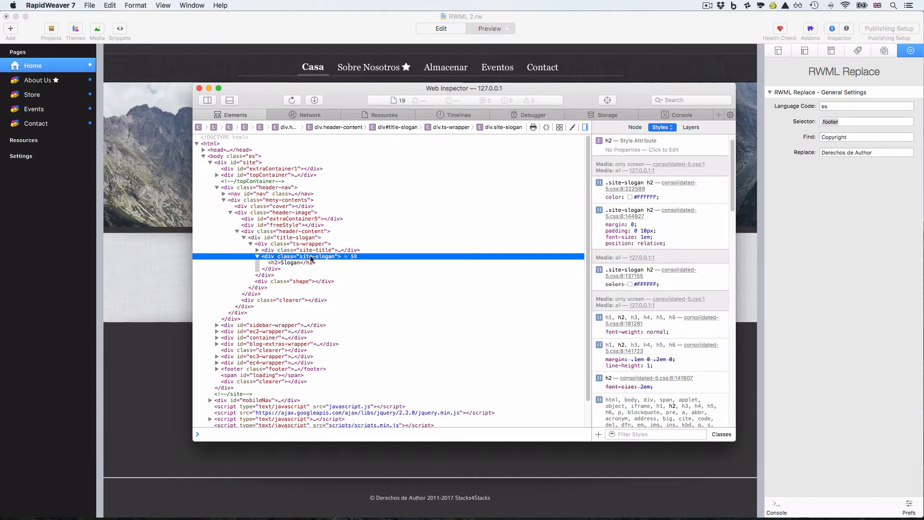
pyautogui.doubleClick(311, 256)
pyautogui.press('super+c')
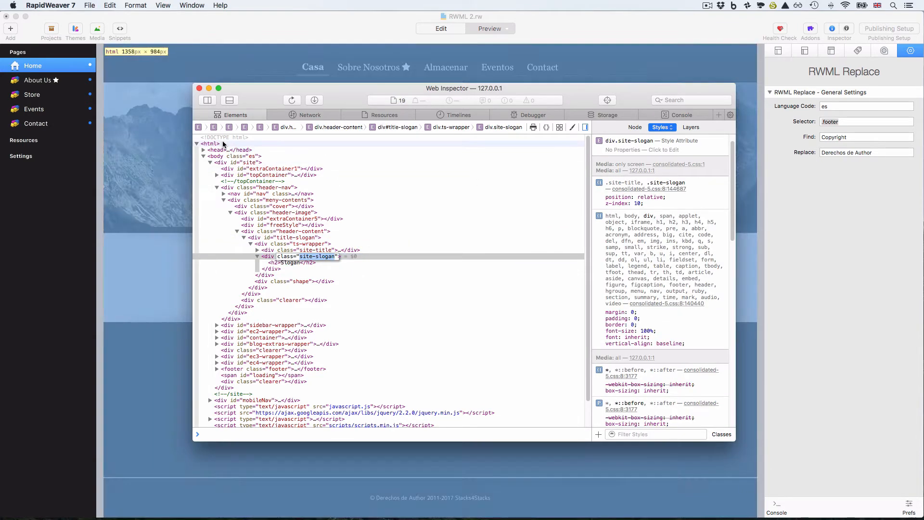
pyautogui.click(199, 88)
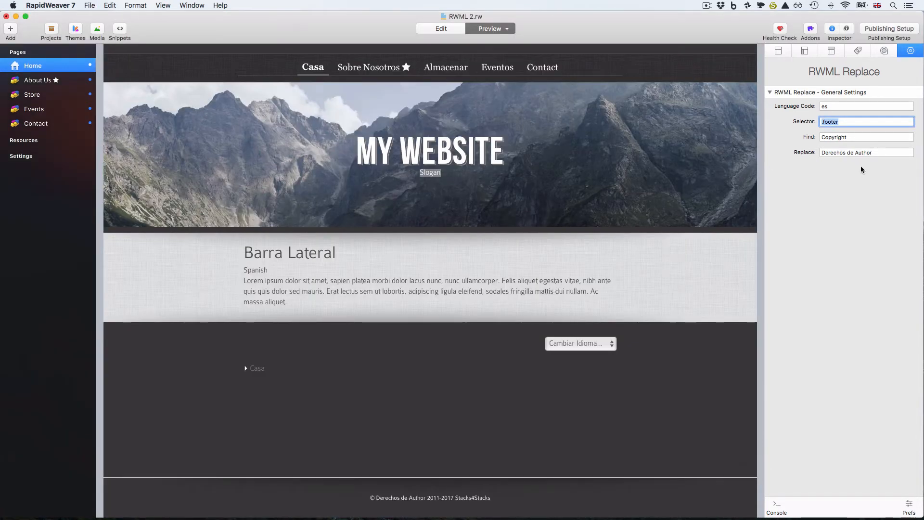
# - Set the RWML Replace selector to ".site-slogan h2" and its find text to "Slogan"
pyautogui.write('.')
pyautogui.press('super+v')
pyautogui.write('h2')
pyautogui.doubleClick(834, 138)
pyautogui.write('Slogan')
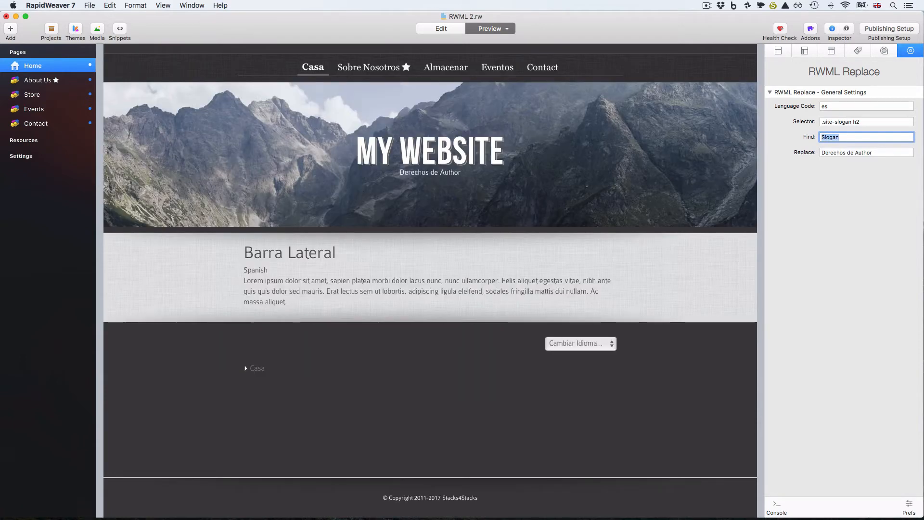
# - Set the RWML Replace stack's replacement text to "Eslogan" and check the slogan in the page header preview
pyautogui.press('Tab')
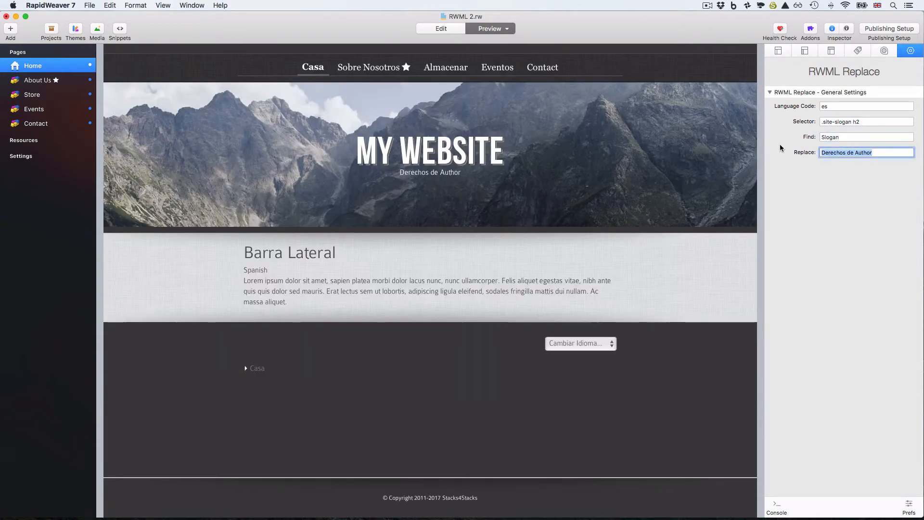
pyautogui.write('Eslogan')
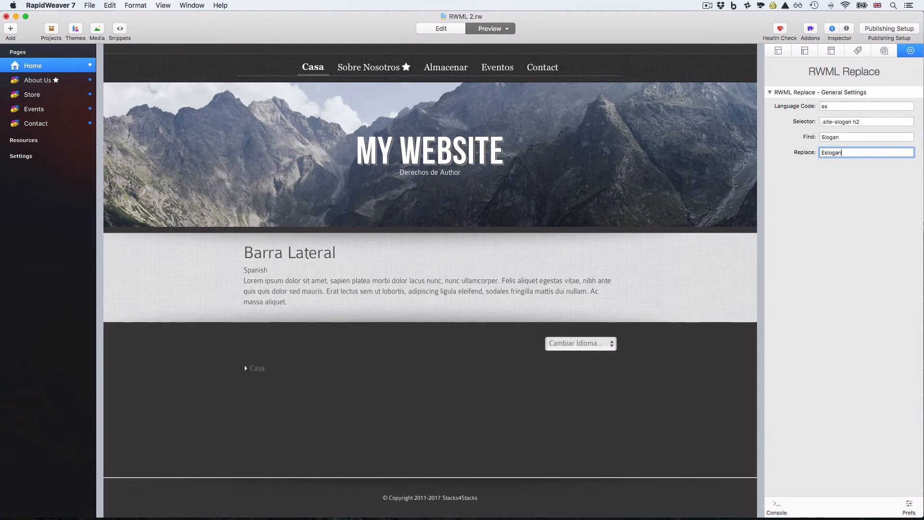
pyautogui.press('Return')
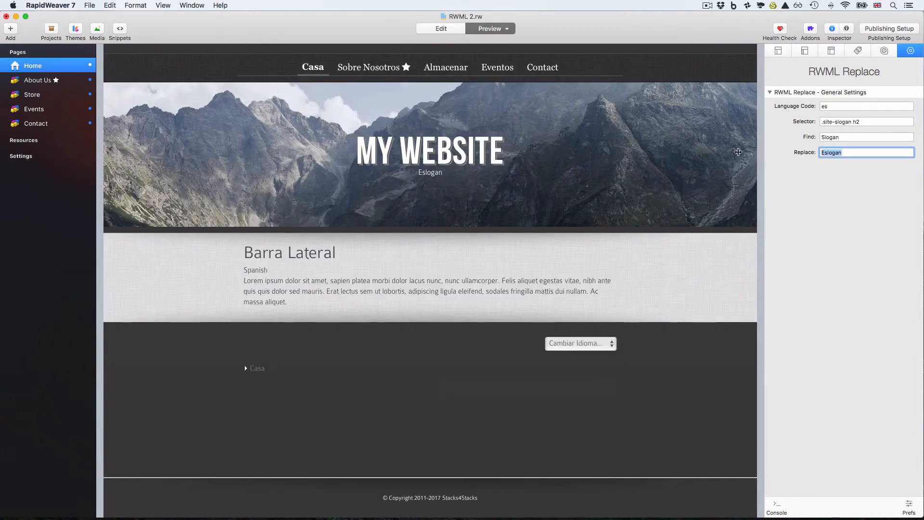
pyautogui.moveTo(450, 176); pyautogui.dragTo(417, 174)
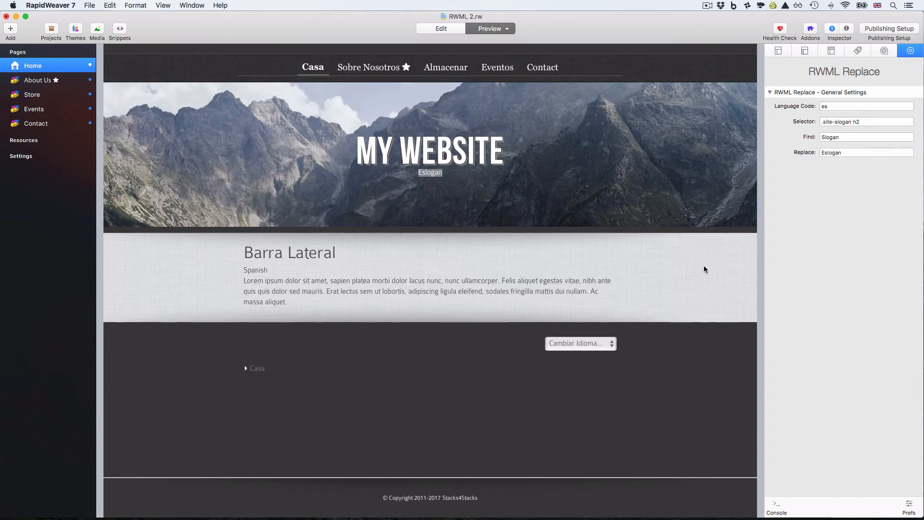
# - Inspect the My Website title element in the previewed header, moving the Web Inspector aside and closing it when done
pyautogui.press('super+r')
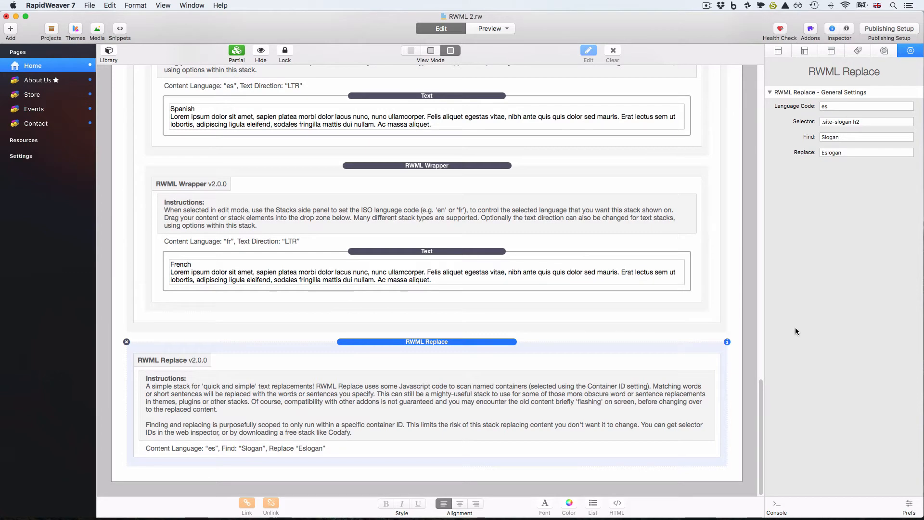
pyautogui.press('super+shift+p')
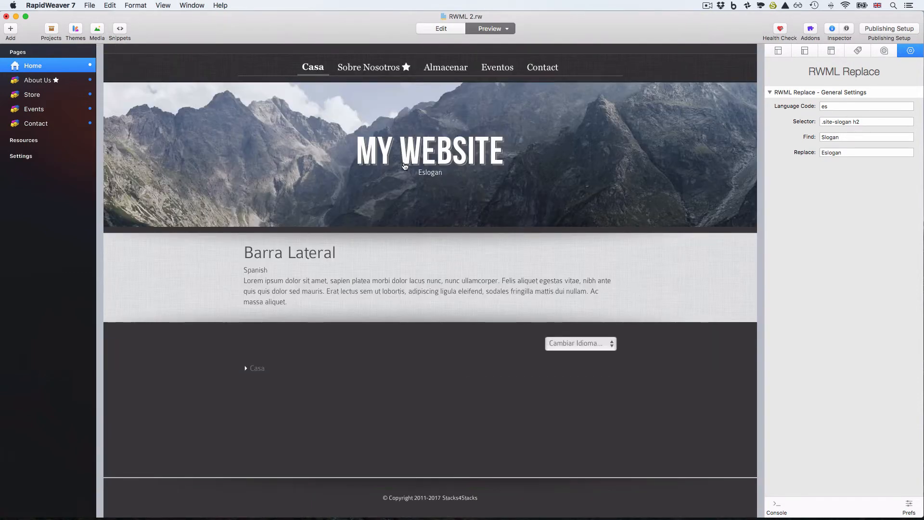
pyautogui.rightClick(420, 148)
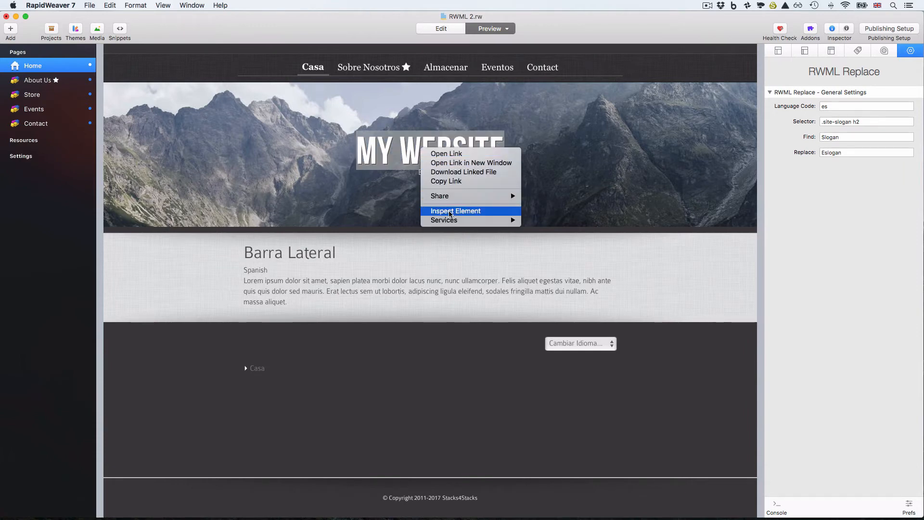
pyautogui.click(450, 211)
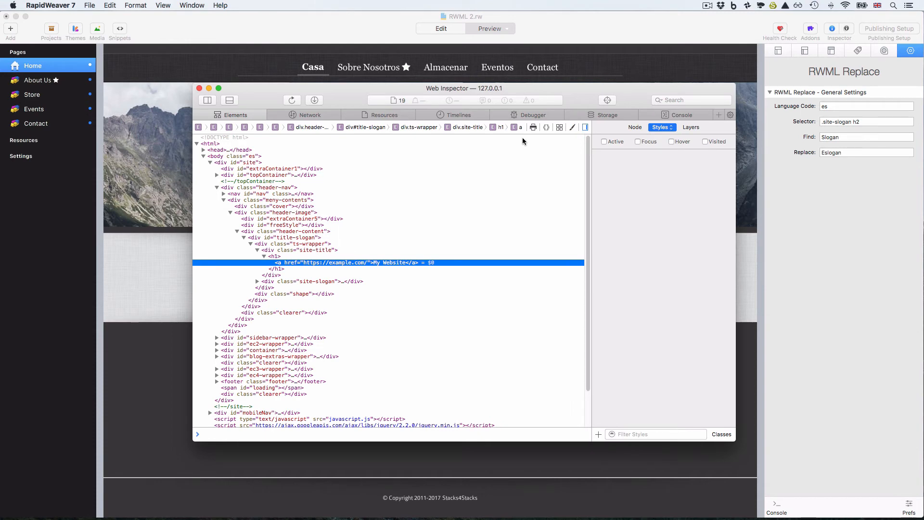
pyautogui.moveTo(525, 101); pyautogui.dragTo(512, 179)
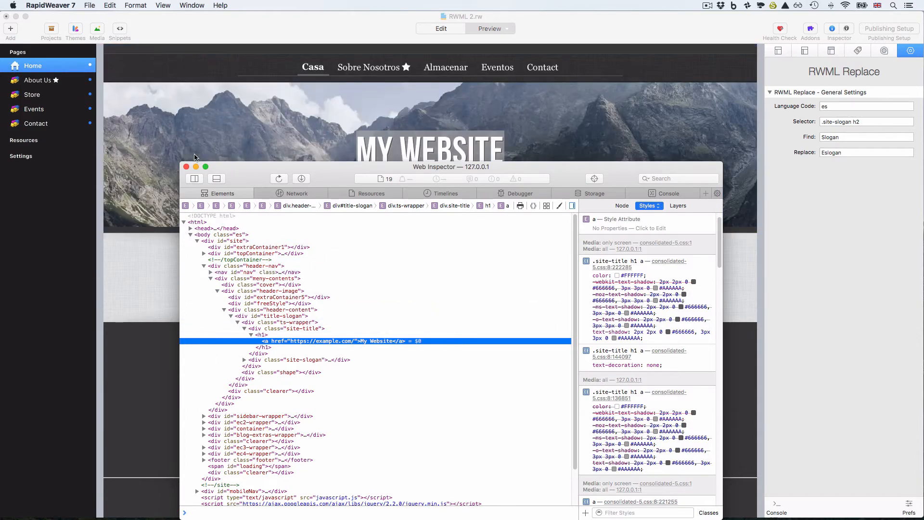
pyautogui.click(186, 167)
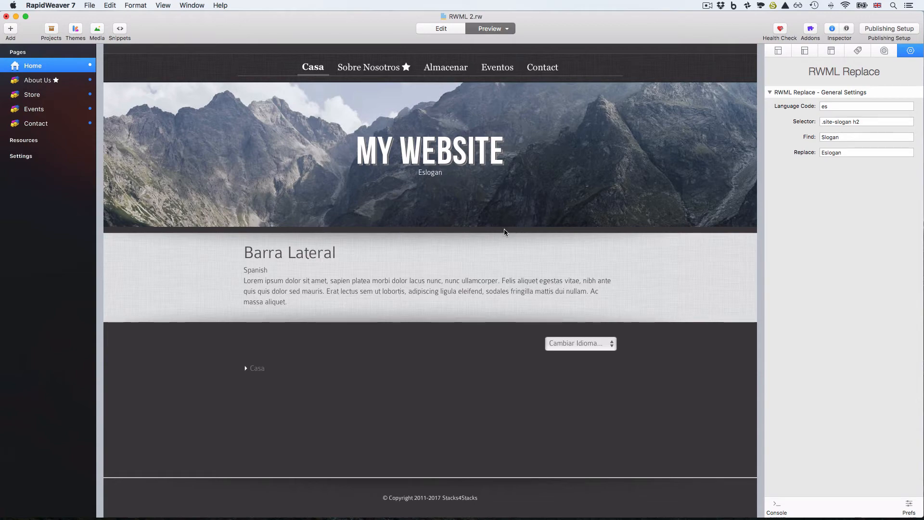
# - Delete the rwml_preferred_language cookie from the previewed page's stored cookies and close the Web Inspector
pyautogui.press('super+shift+p')
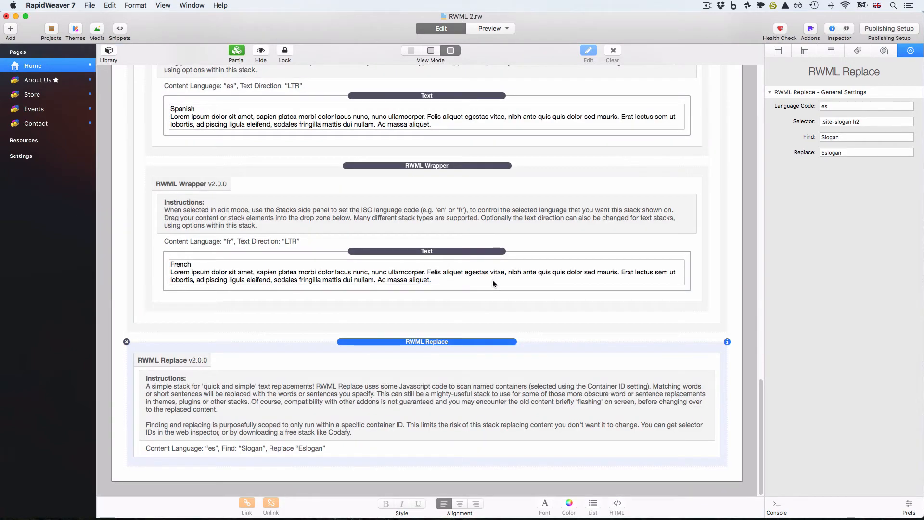
pyautogui.press('super+shift+p')
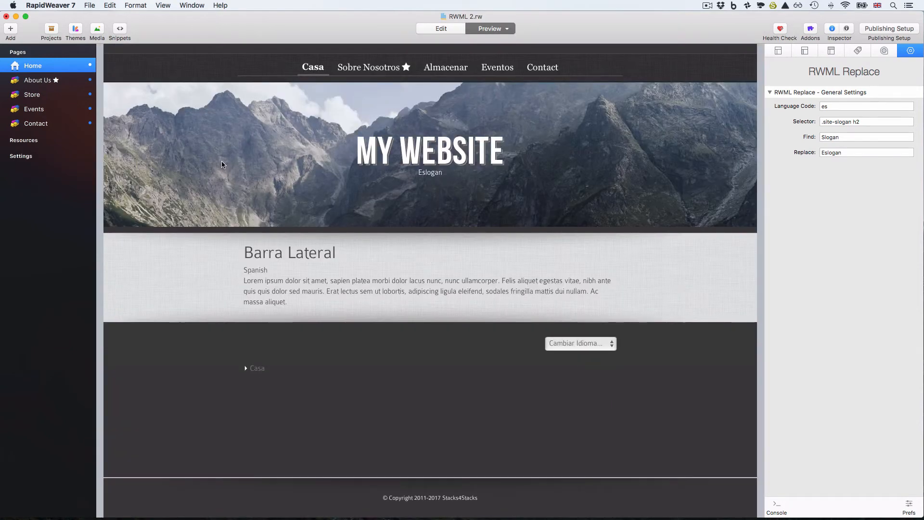
pyautogui.rightClick(222, 161)
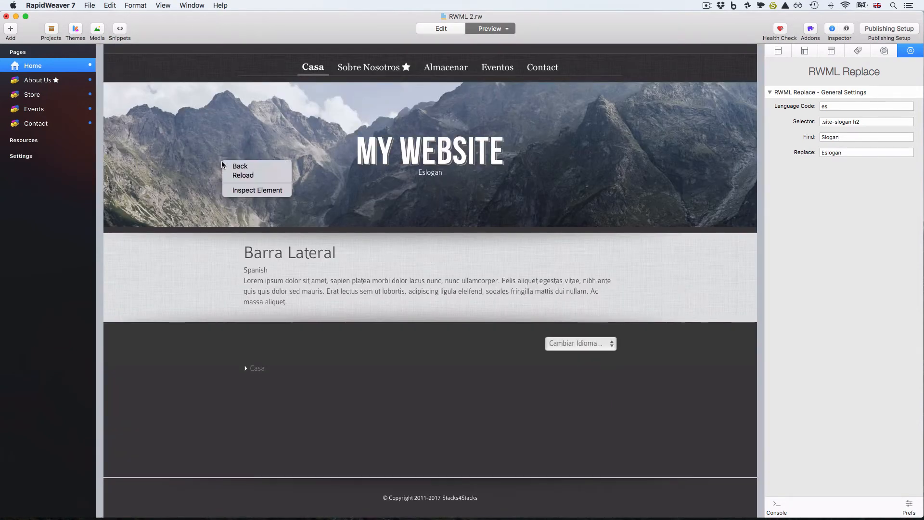
pyautogui.click(242, 190)
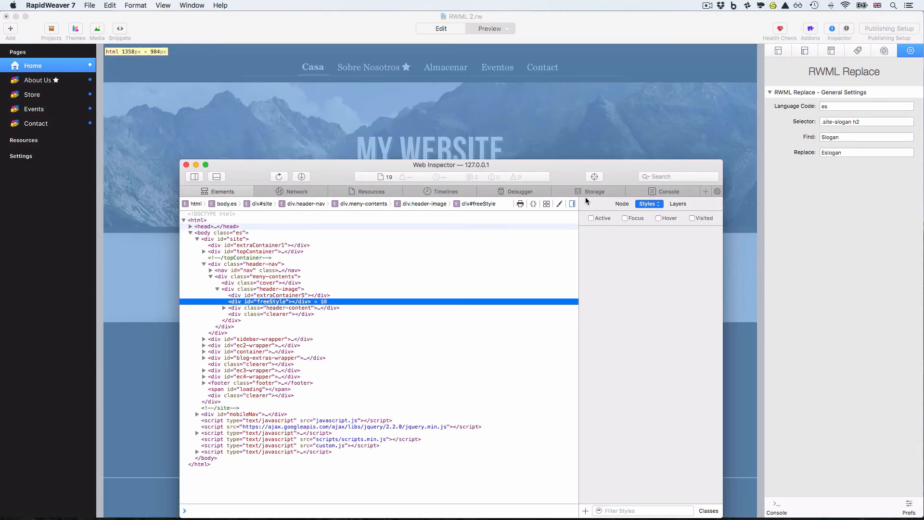
pyautogui.click(595, 192)
pyautogui.click(416, 230)
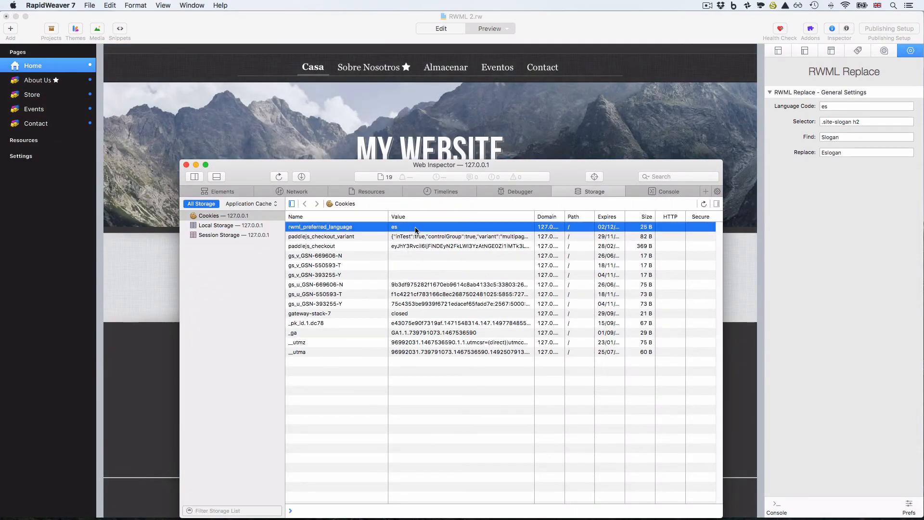
pyautogui.press('BackSpace')
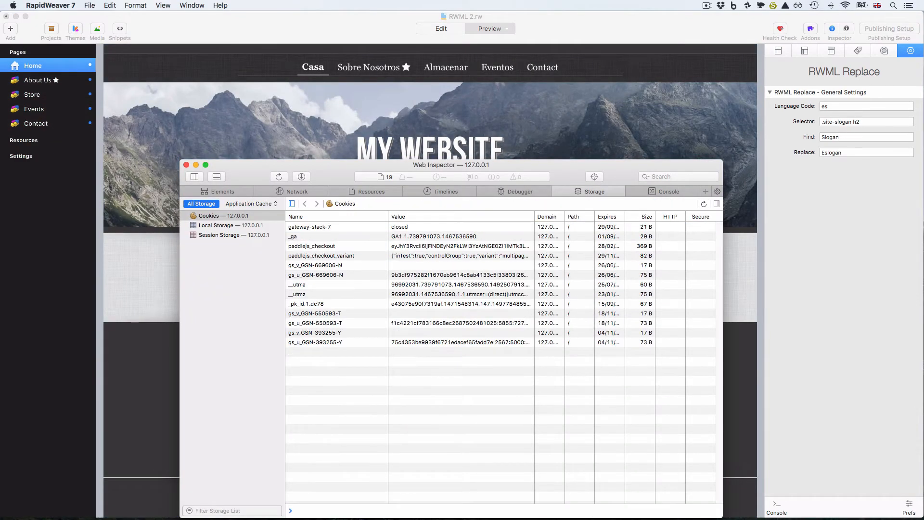
pyautogui.click(186, 165)
# - Add an RWML Redirect stack to the Home page beneath the RWML Replace stack
pyautogui.press('cmd+e')
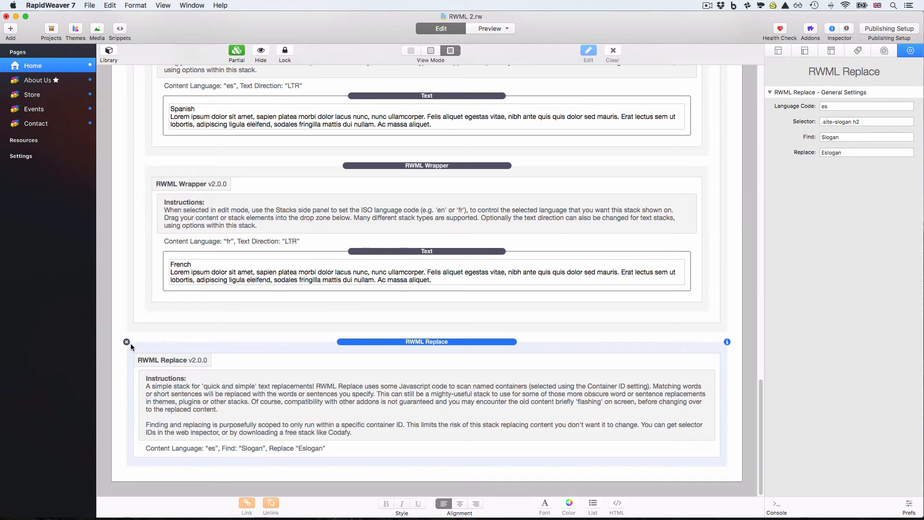
pyautogui.click(109, 51)
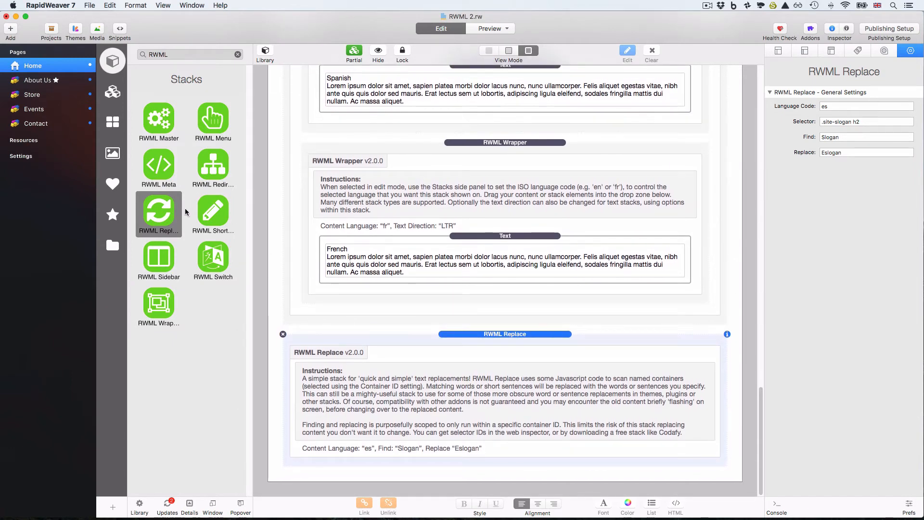
pyautogui.moveTo(214, 166); pyautogui.dragTo(383, 474)
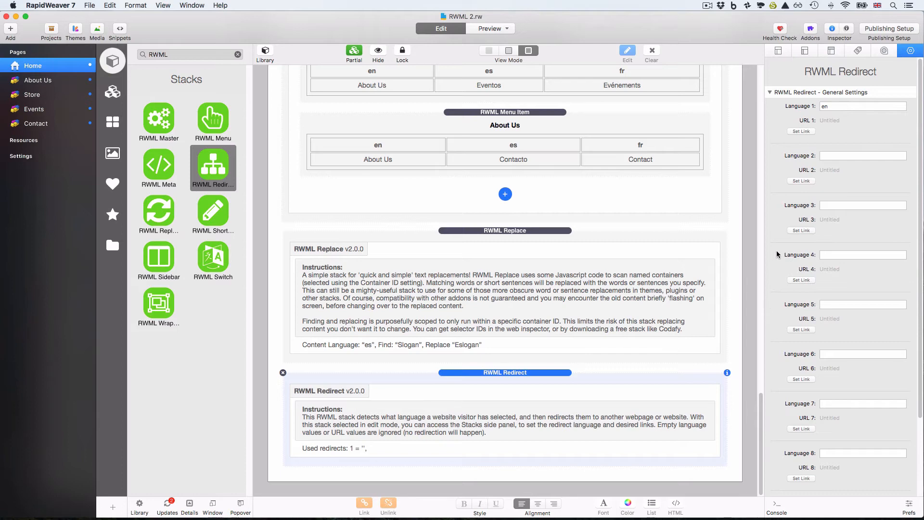
# - Set the RWML Redirect stack's Language 2 to es and Language 3 to fr
pyautogui.click(824, 157)
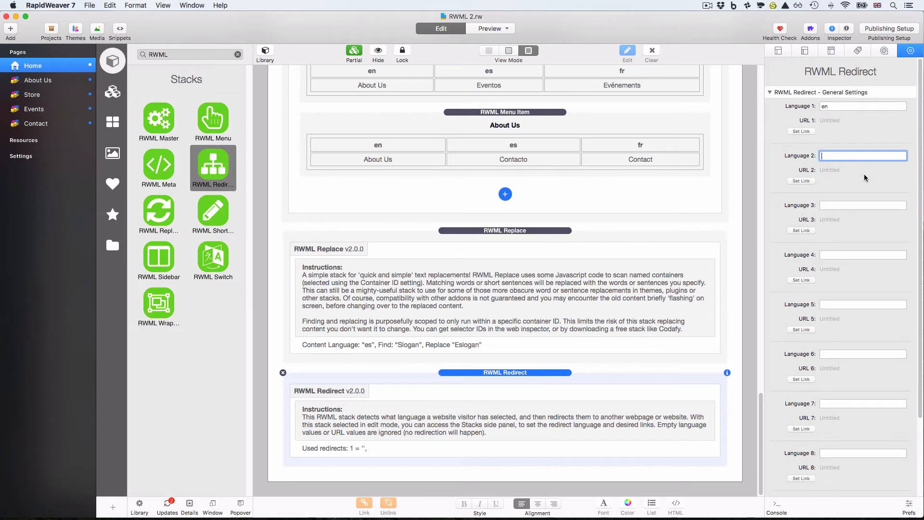
pyautogui.write('es')
pyautogui.click(849, 206)
pyautogui.write('fr')
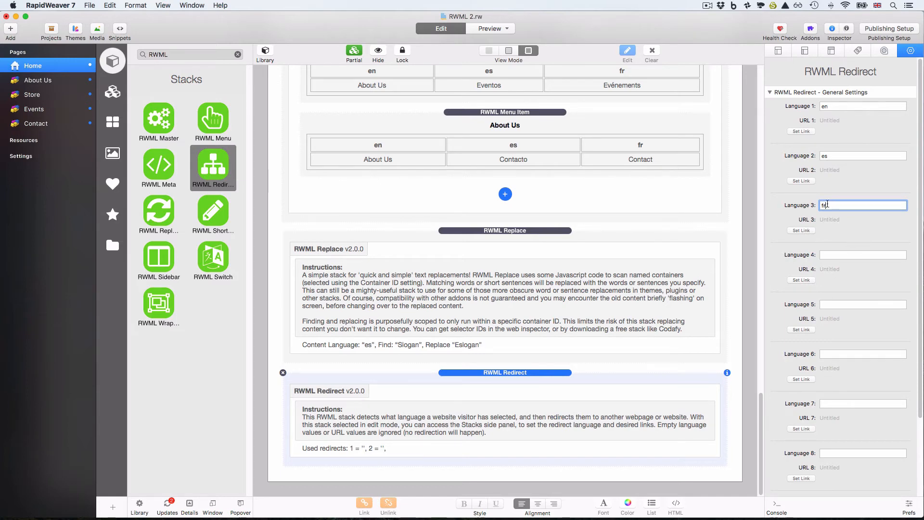
pyautogui.click(797, 181)
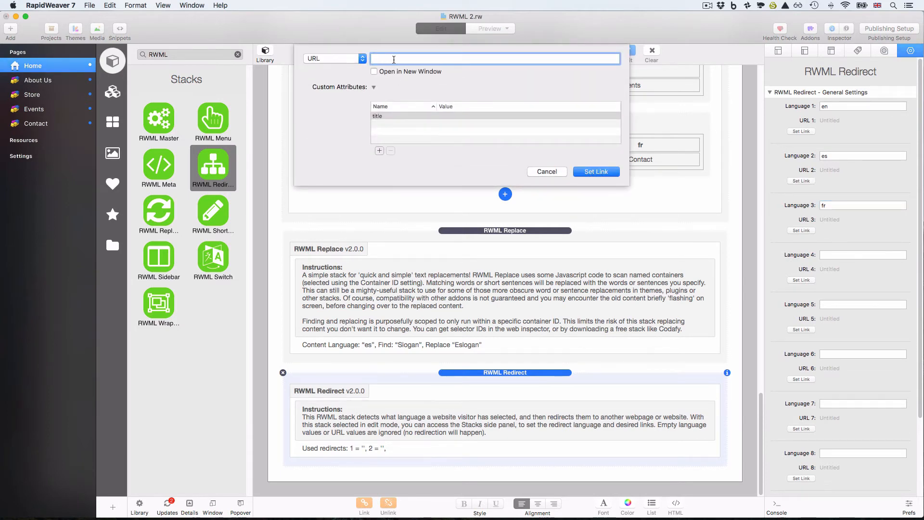
pyautogui.write('http://example.com')
pyautogui.click(588, 172)
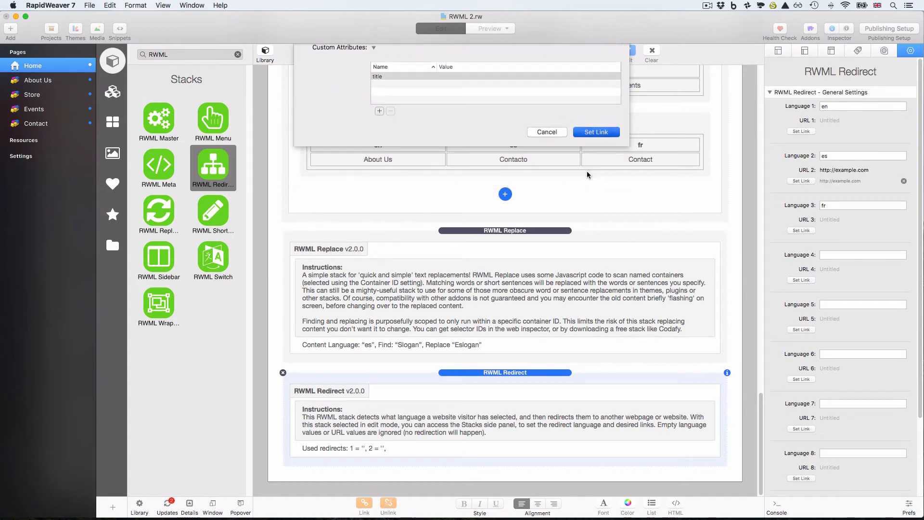
pyautogui.click(802, 230)
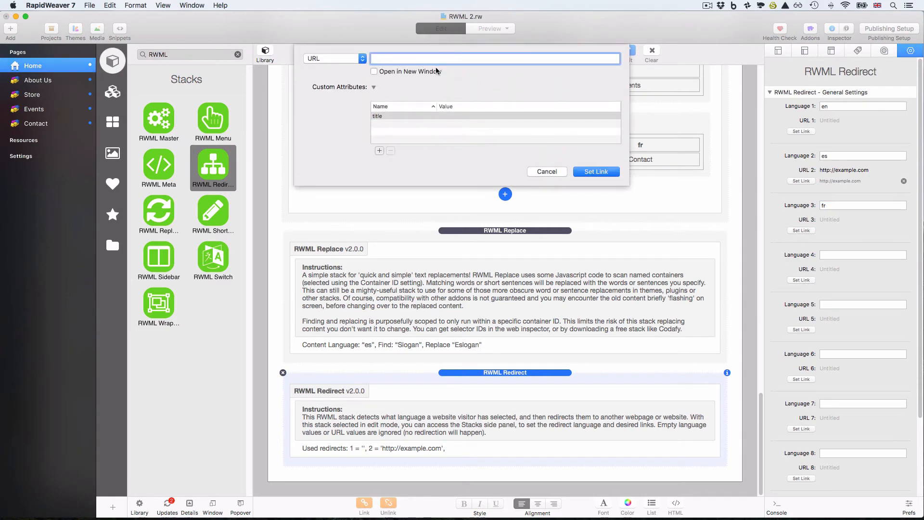
pyautogui.write('http')
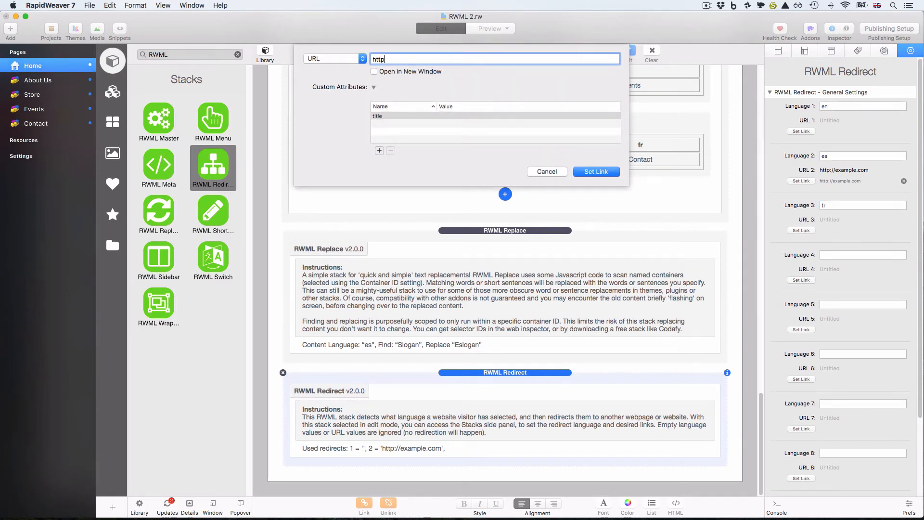
pyautogui.write('://')
pyautogui.write('google.com')
pyautogui.press('Return')
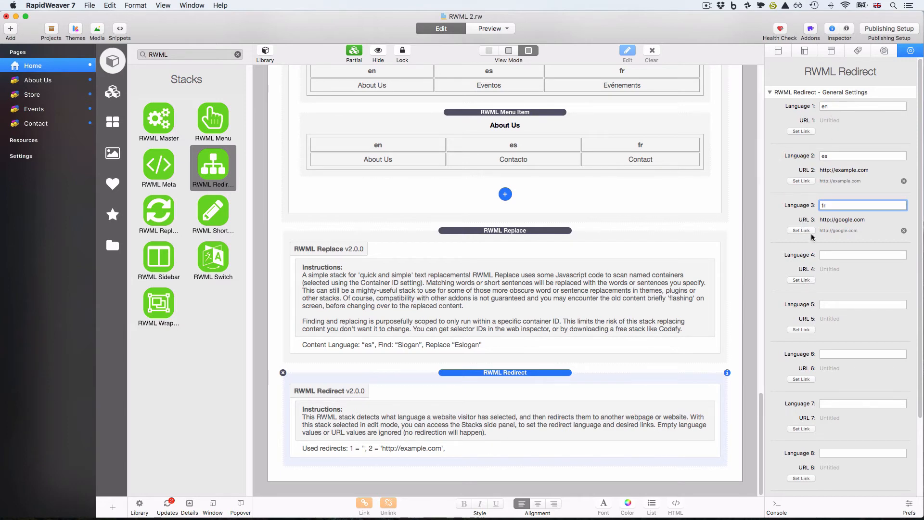
pyautogui.click(852, 256)
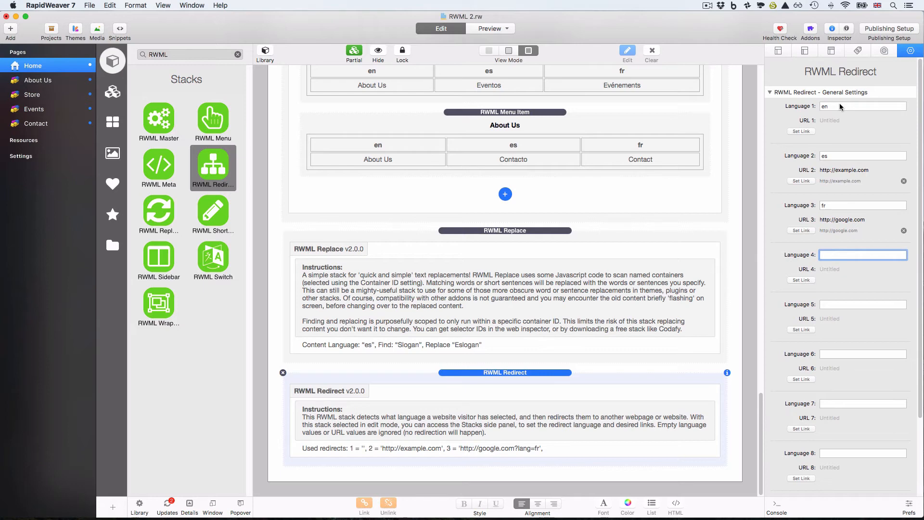
pyautogui.click(518, 372)
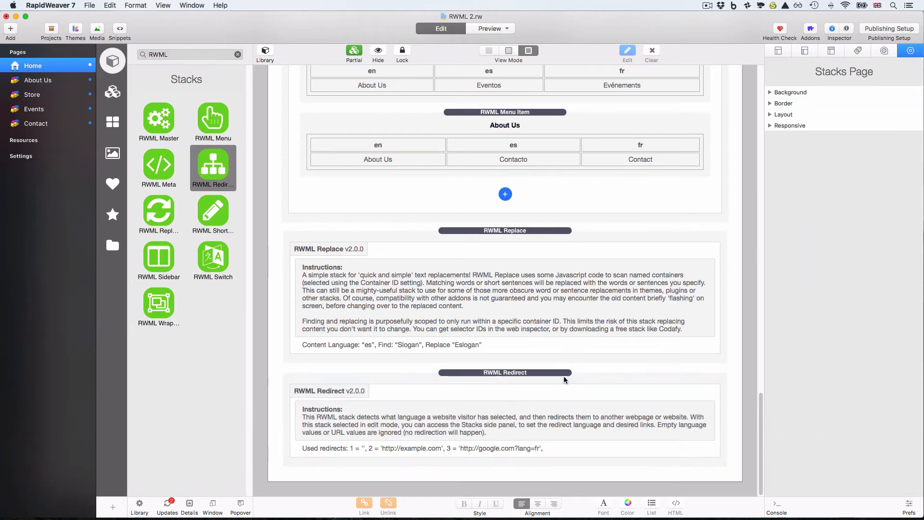
pyautogui.click(553, 374)
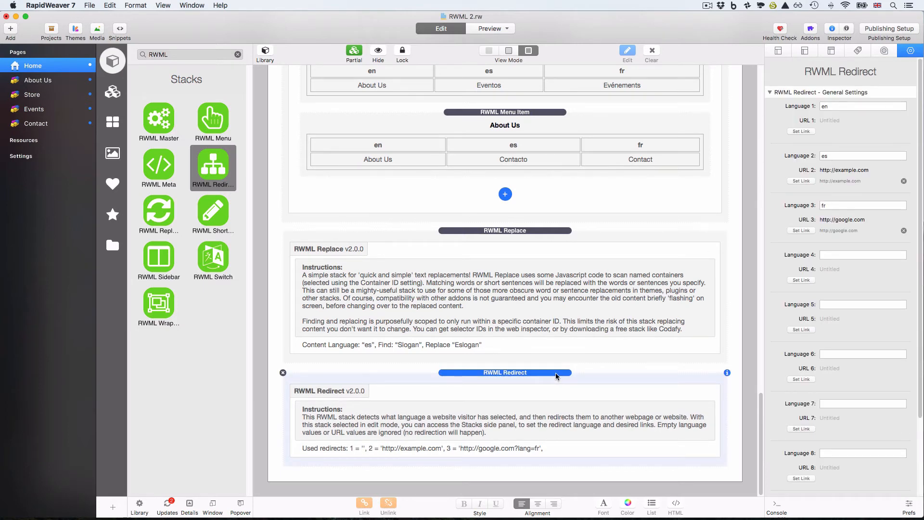
# - Hide the stacks library, preview the Home page and switch its language to Español to test the redirect
pyautogui.click(269, 53)
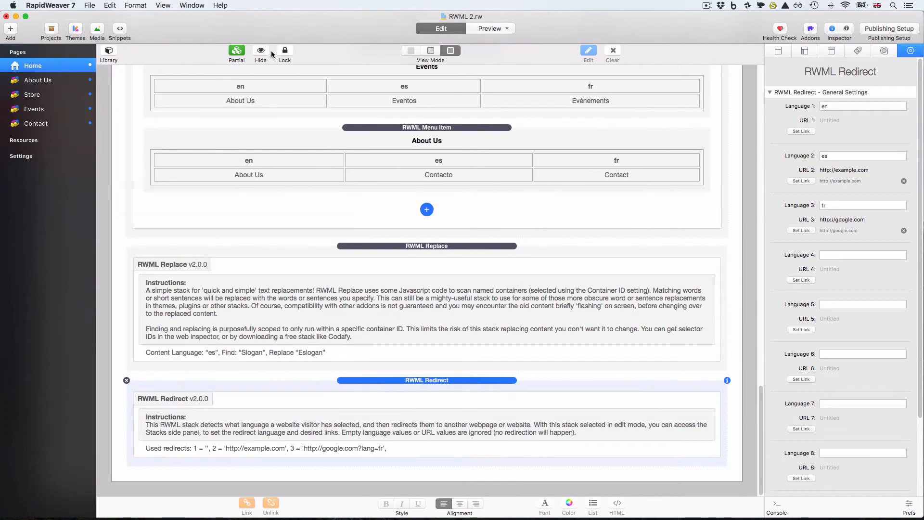
pyautogui.press('super+r')
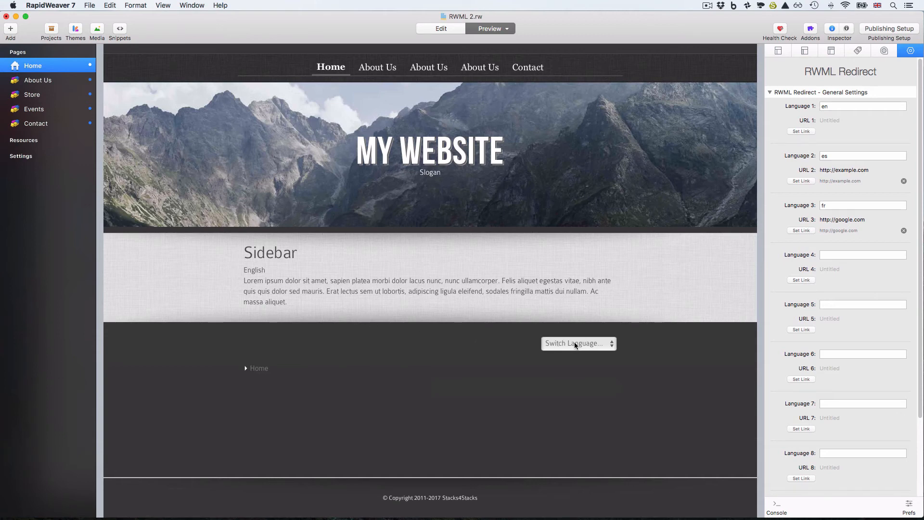
pyautogui.click(593, 344)
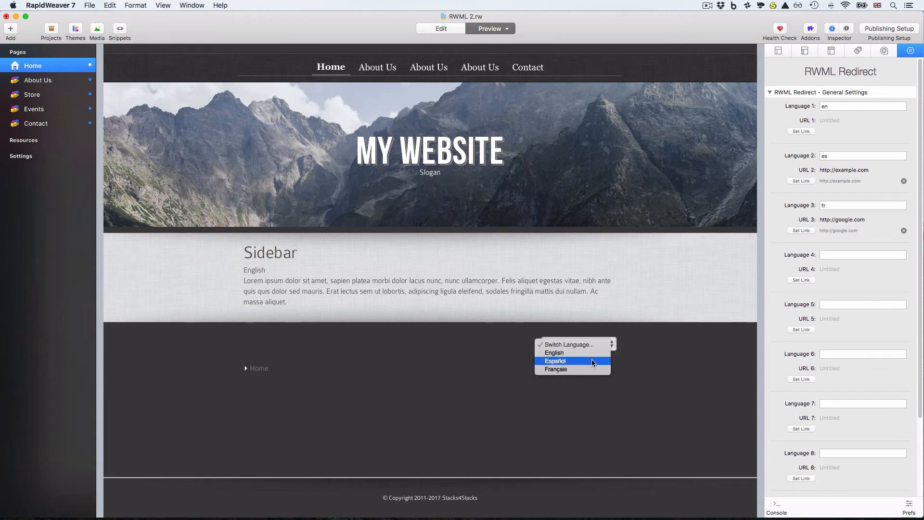
pyautogui.click(591, 362)
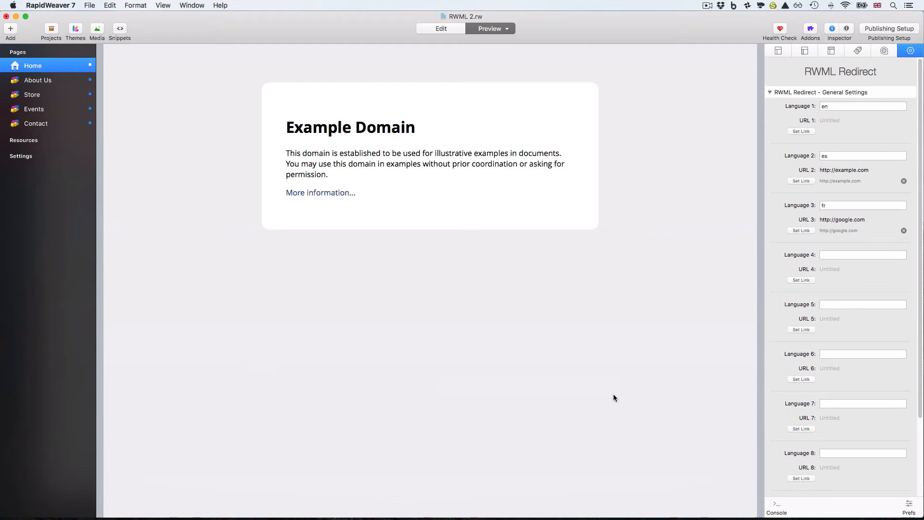
# - Return to editing the Home page and delete the RWML Redirect stack
pyautogui.press('super+r')
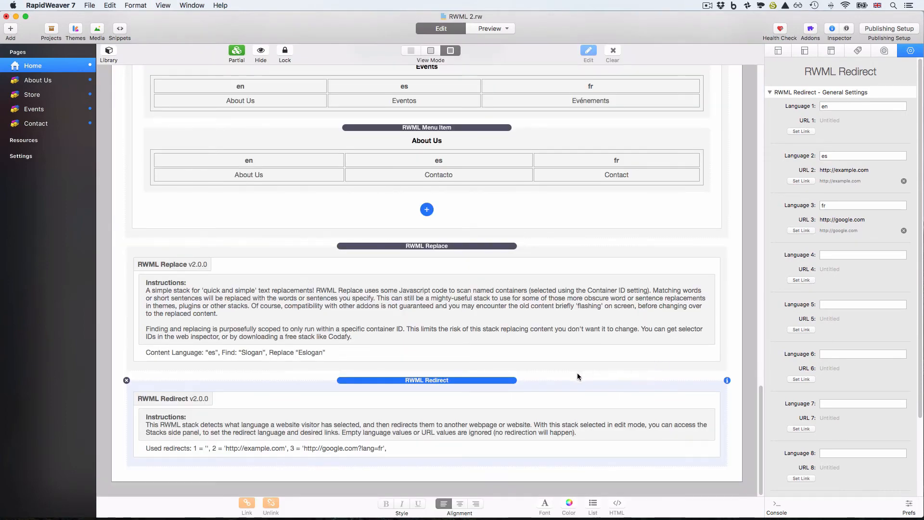
pyautogui.click(127, 380)
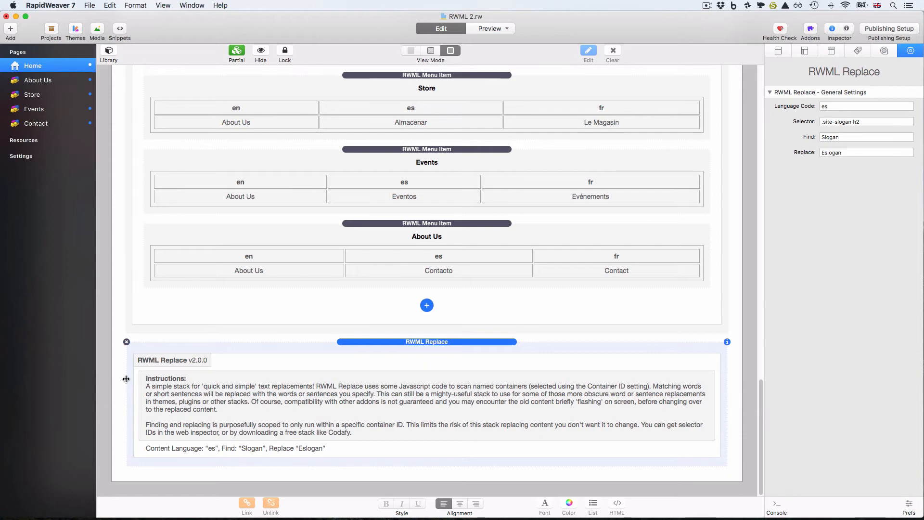
# - Delete the RWML Replace stack and add an RWML Meta stack below the RWML Menu stack
pyautogui.click(127, 342)
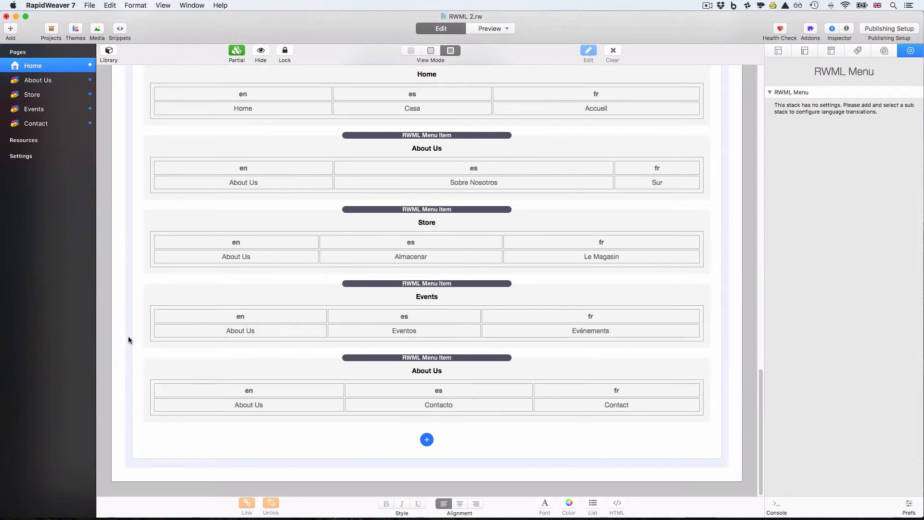
pyautogui.click(109, 52)
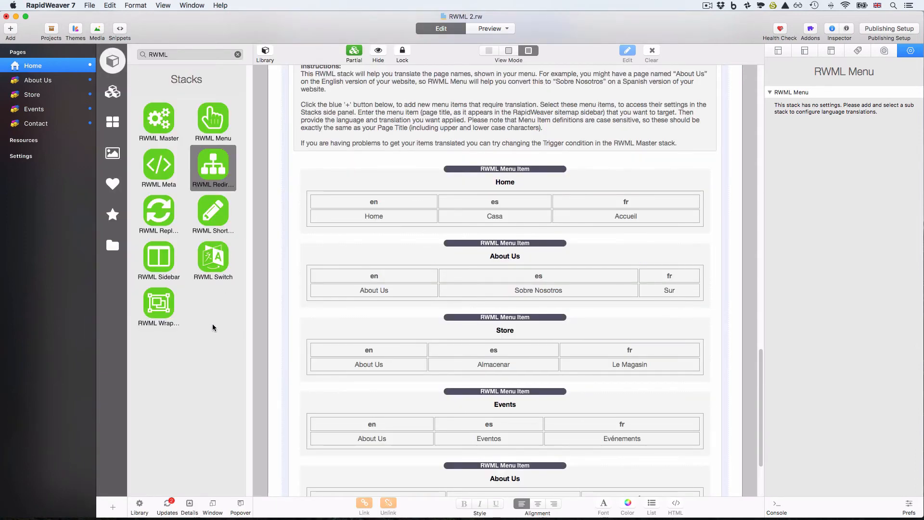
pyautogui.scroll(-5, 371, 327)
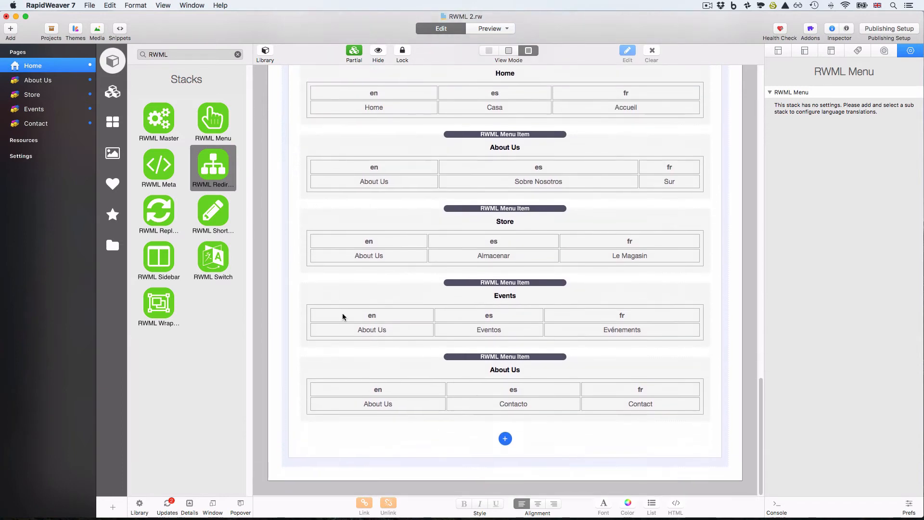
pyautogui.moveTo(159, 165); pyautogui.dragTo(410, 477)
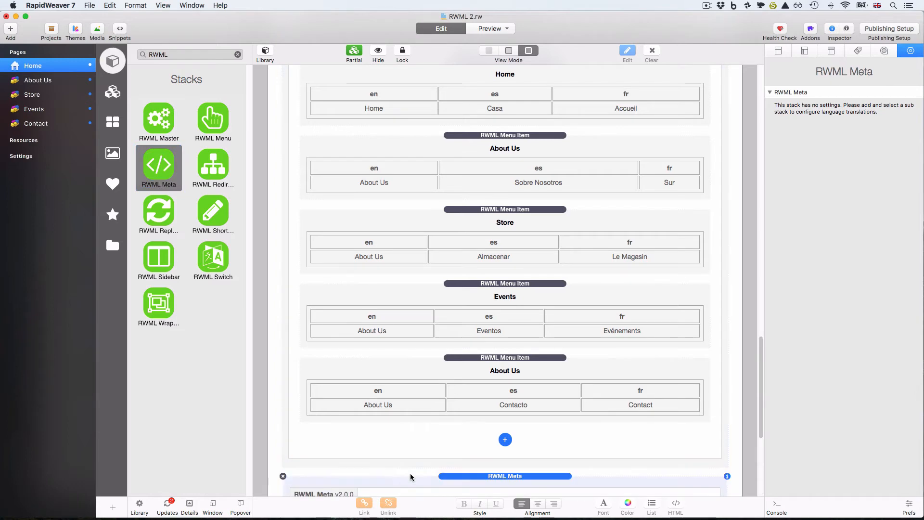
pyautogui.click(265, 52)
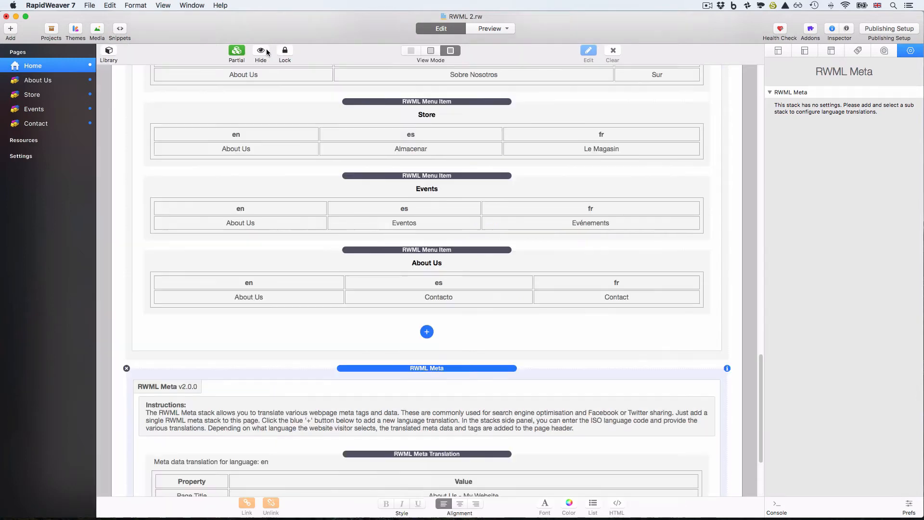
# - Select the RWML Meta stack's en translation, add a second RWML Meta Translation below it and delete that one again
pyautogui.scroll(-3, 701, 359)
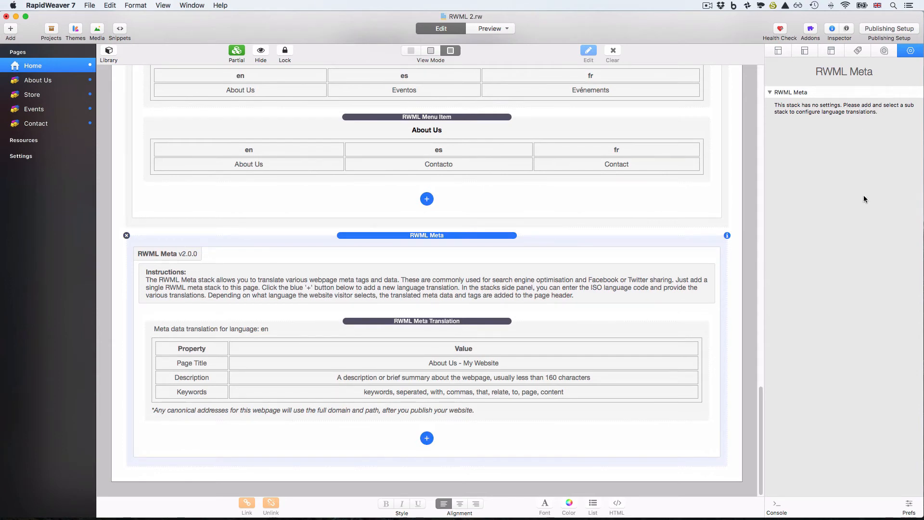
pyautogui.click(460, 321)
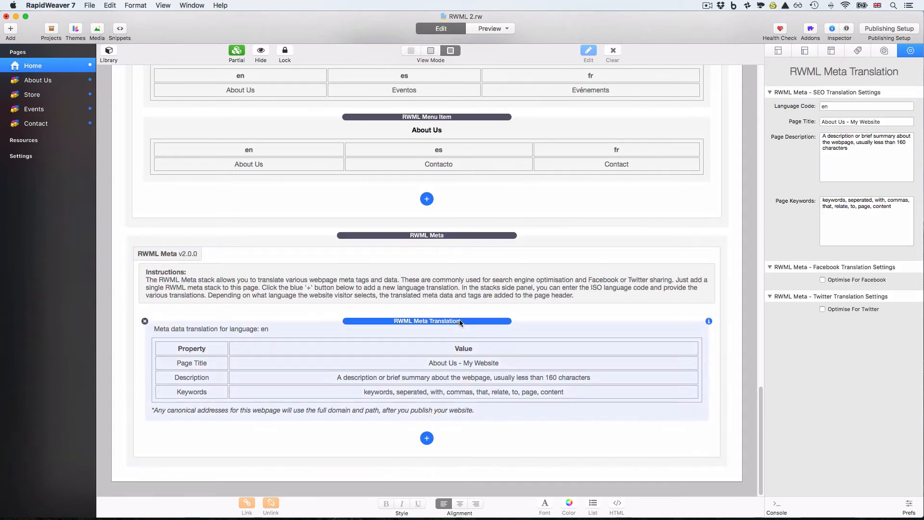
pyautogui.click(425, 438)
pyautogui.scroll(-5, 356, 394)
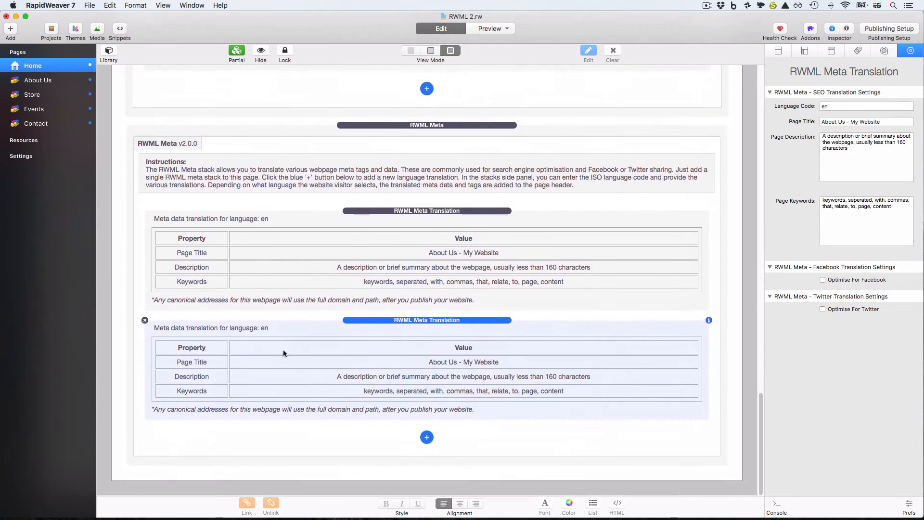
pyautogui.click(144, 321)
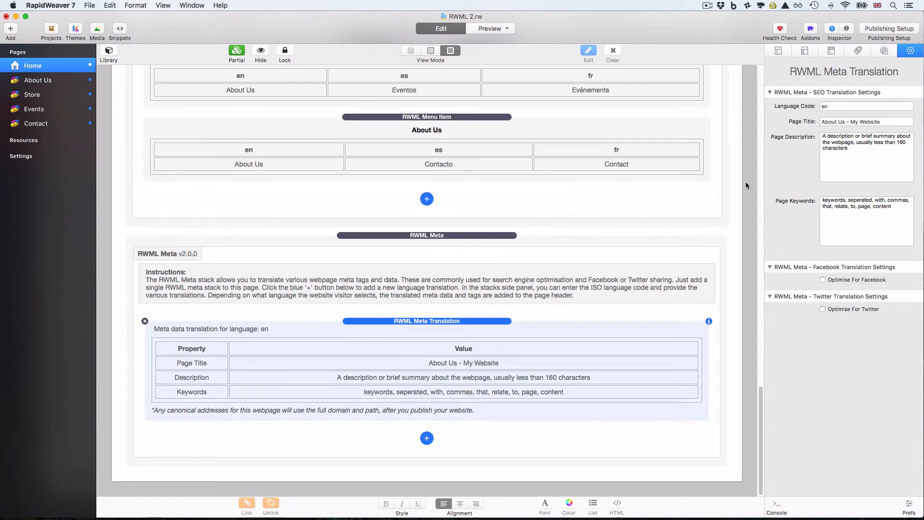
# - Review the language code, page title and page keywords settings of the en meta translation
pyautogui.doubleClick(818, 107)
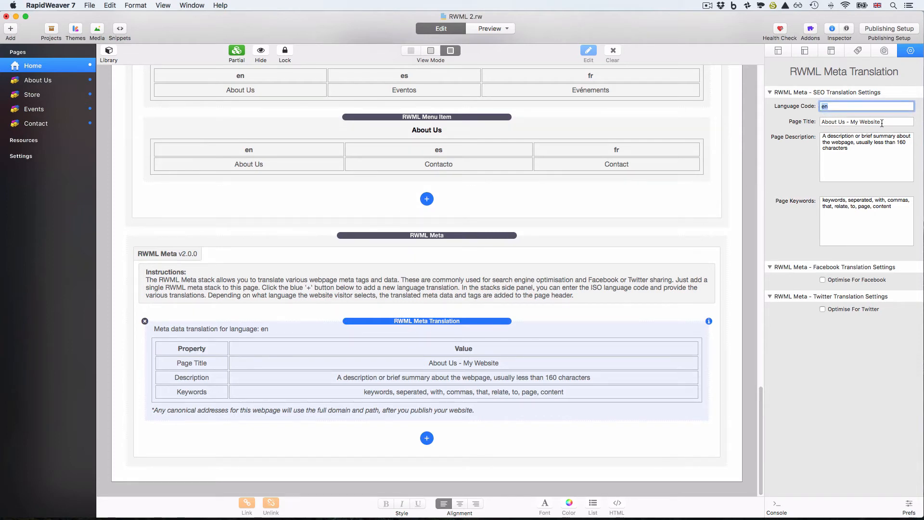
pyautogui.moveTo(881, 122); pyautogui.dragTo(809, 121)
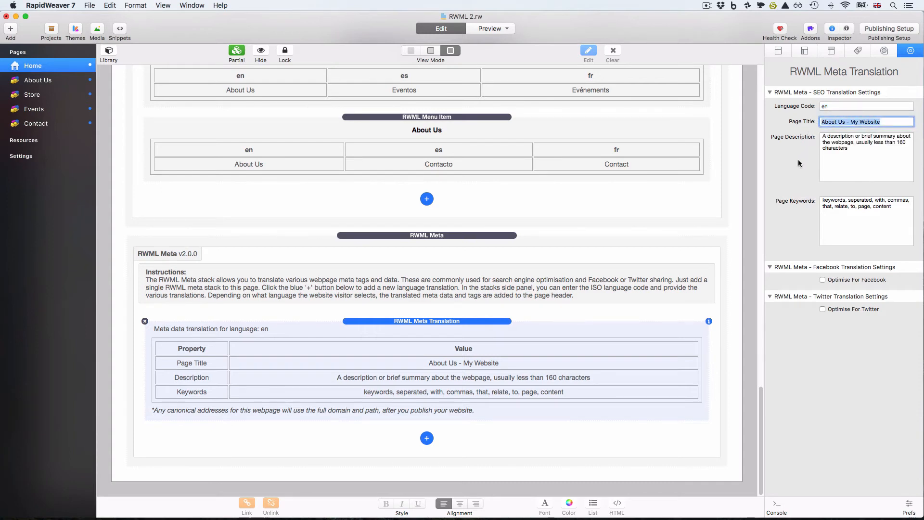
pyautogui.click(846, 233)
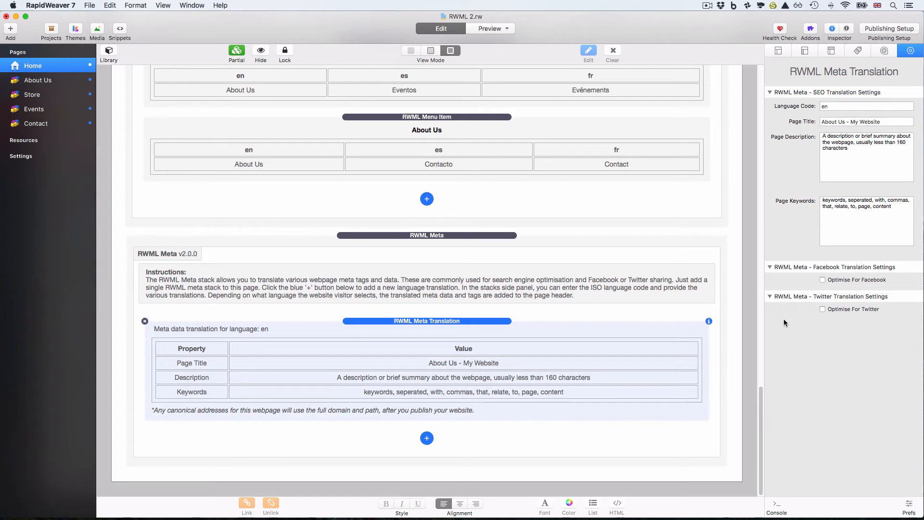
# - Turn on Optimise For Facebook and Optimise For Twitter one at a time to view their settings, switching each off again
pyautogui.click(821, 280)
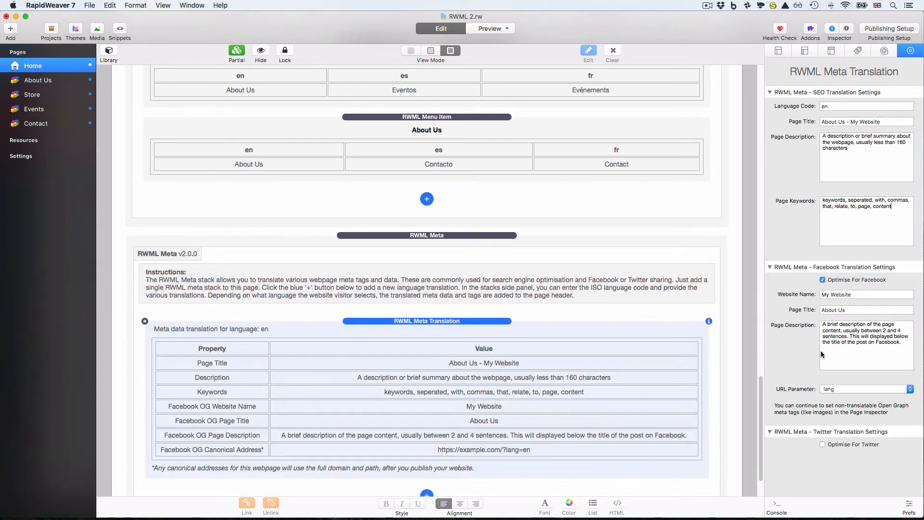
pyautogui.click(822, 280)
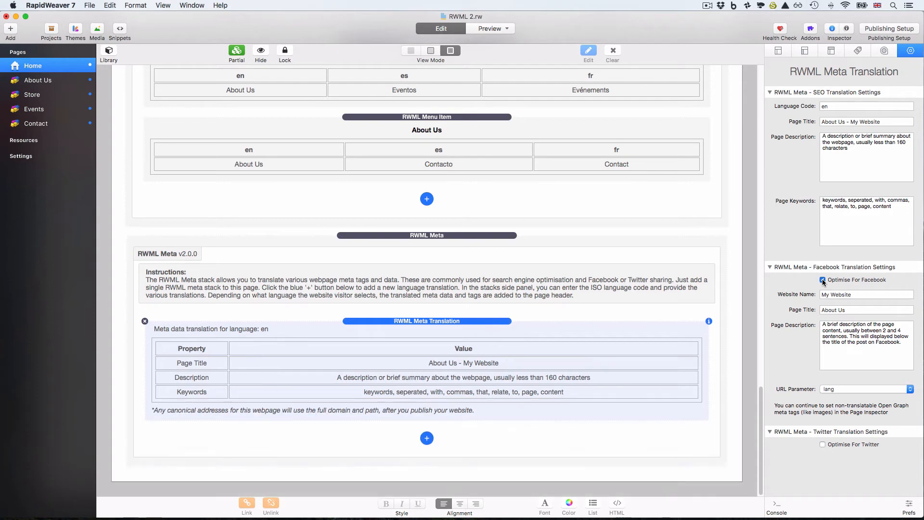
pyautogui.click(823, 309)
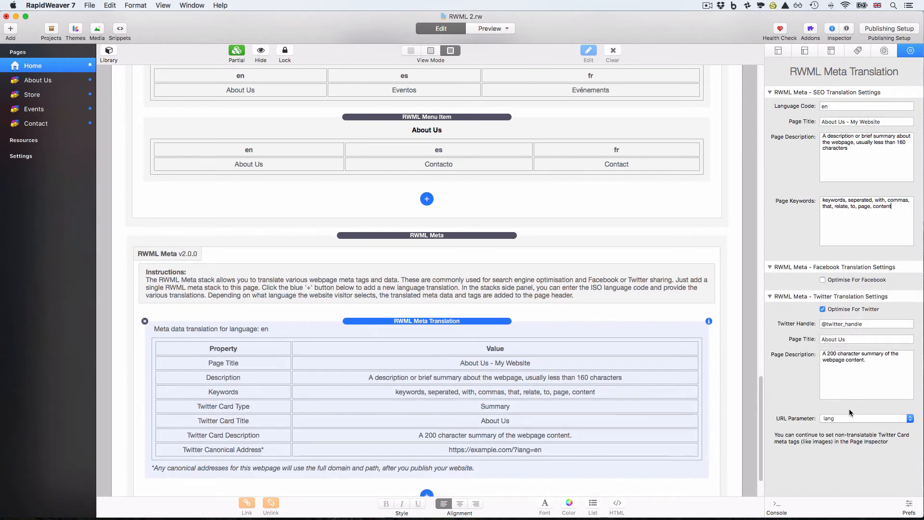
pyautogui.click(823, 310)
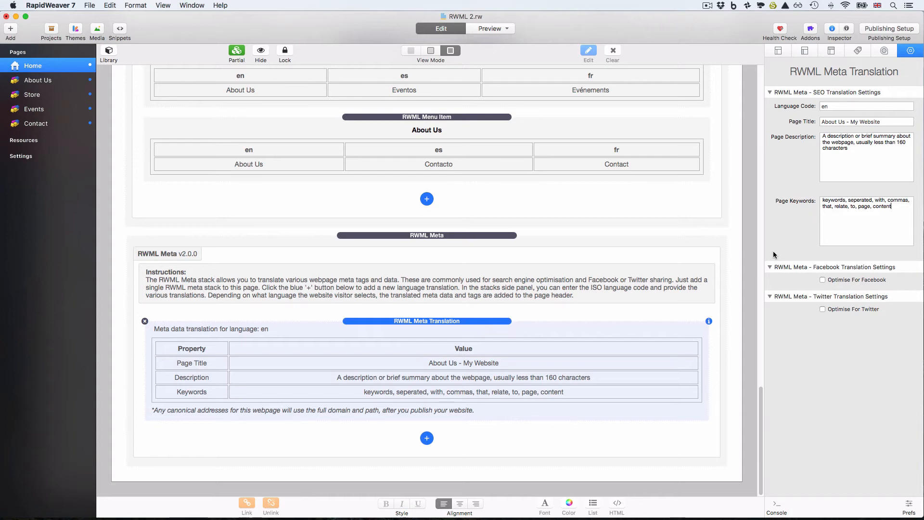
# - Try adding another RWML Meta Translation beneath the en one and remove it again
pyautogui.click(425, 436)
pyautogui.scroll(-5, 365, 395)
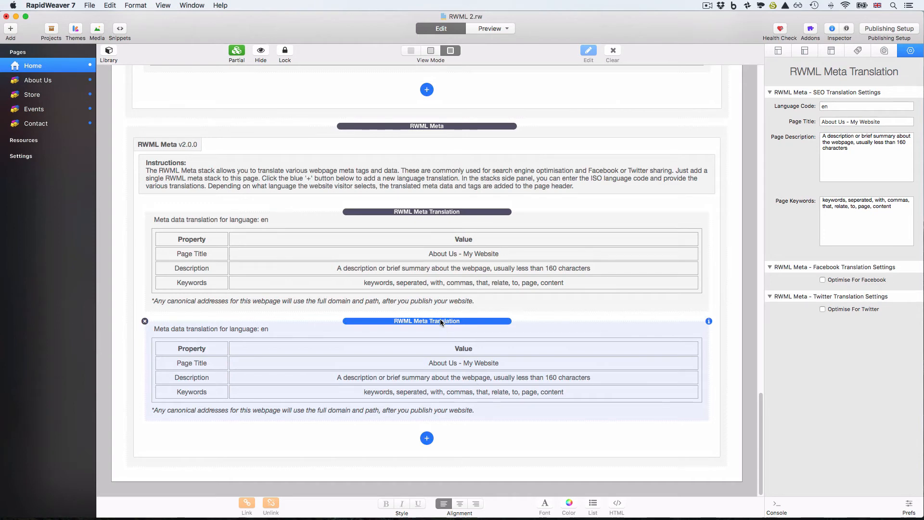
pyautogui.click(144, 321)
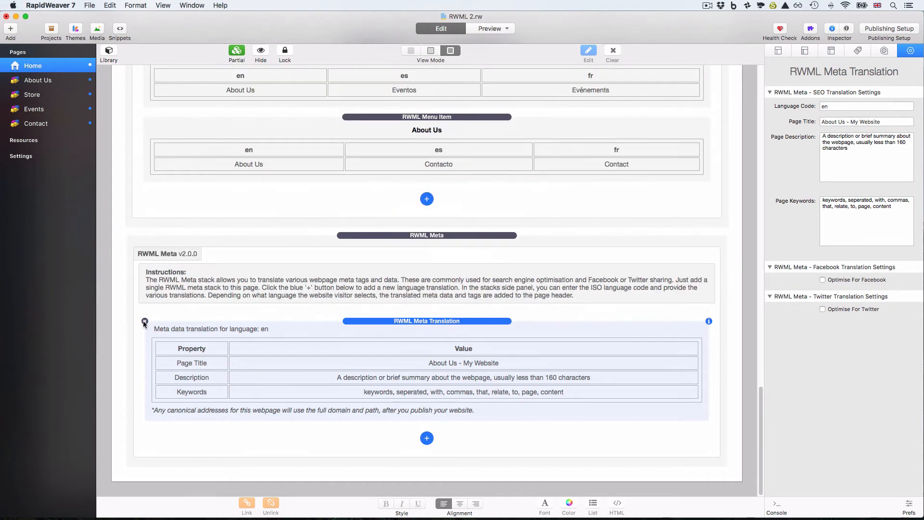
pyautogui.scroll(5, 336, 308)
pyautogui.scroll(3, 336, 307)
pyautogui.scroll(-10, 336, 308)
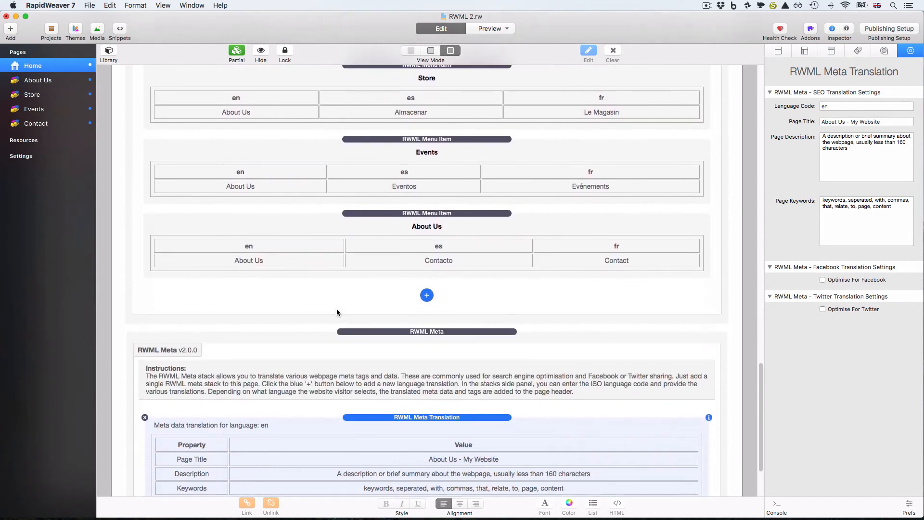
# - Preview the Home page and switch its language to English
pyautogui.press('super+r')
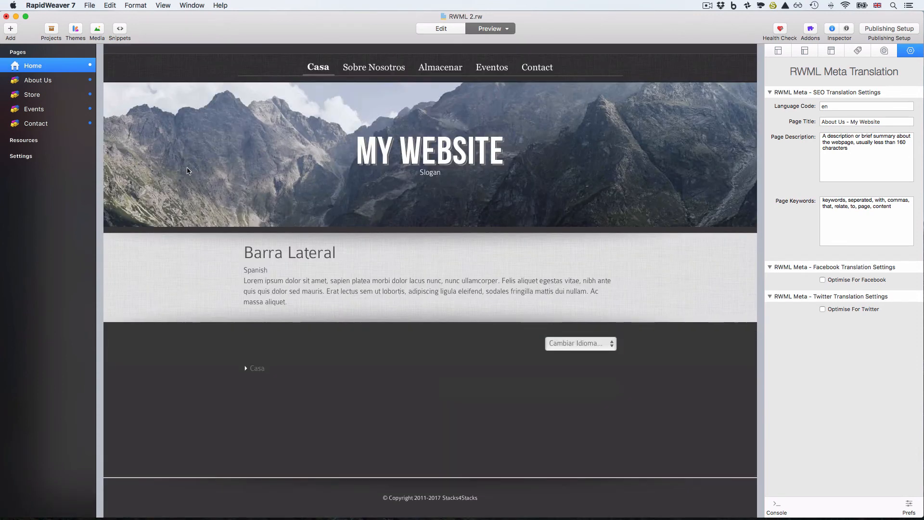
pyautogui.click(584, 345)
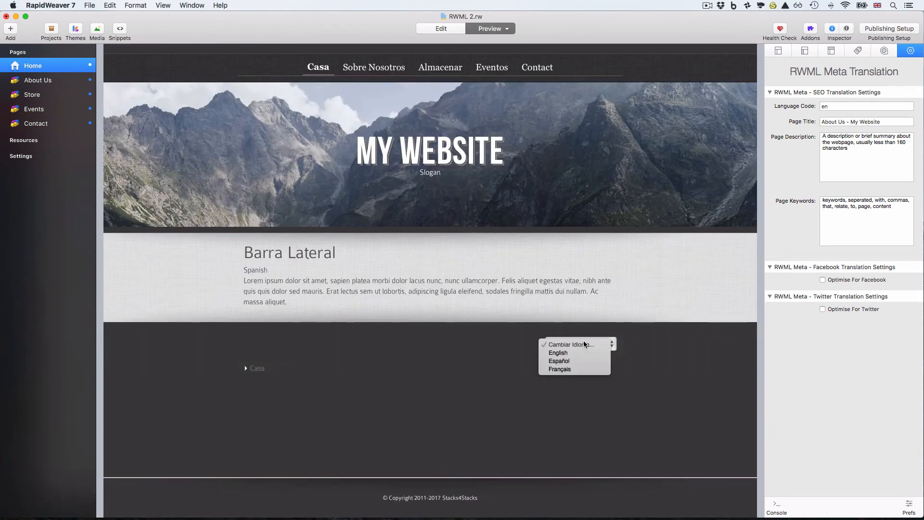
pyautogui.click(580, 354)
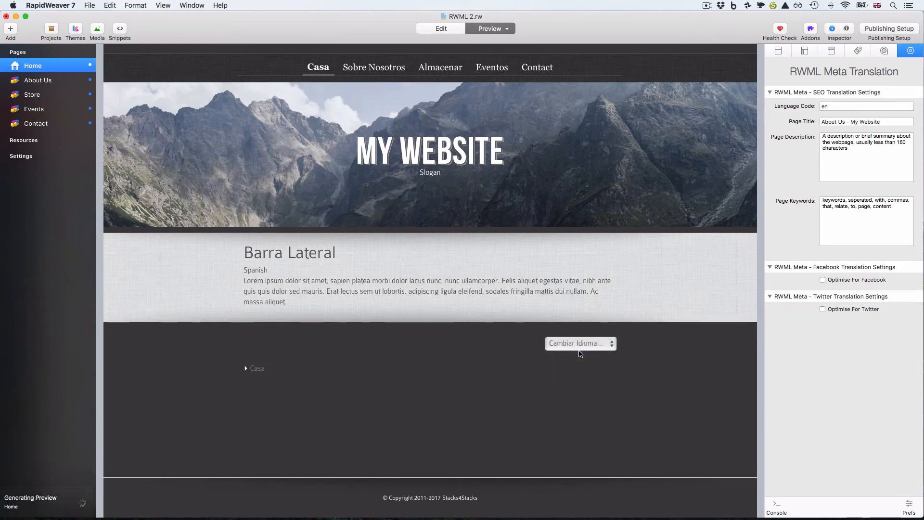
# - Open the Web Inspector on the previewed page's header area, then move and enlarge its window
pyautogui.rightClick(259, 182)
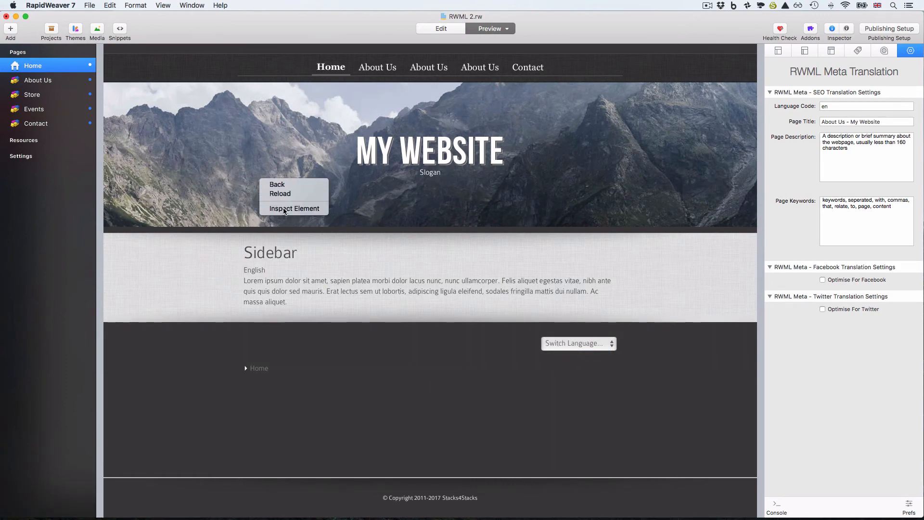
pyautogui.click(283, 210)
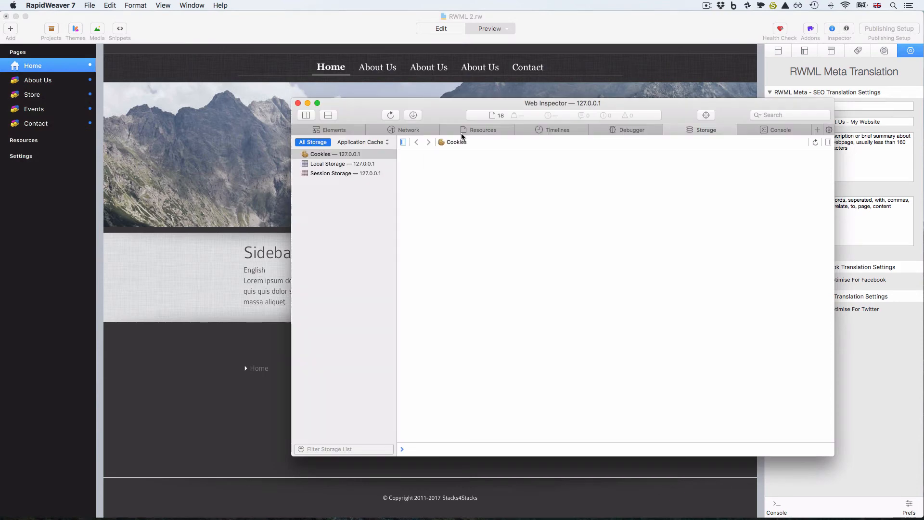
pyautogui.moveTo(477, 100); pyautogui.dragTo(319, 44)
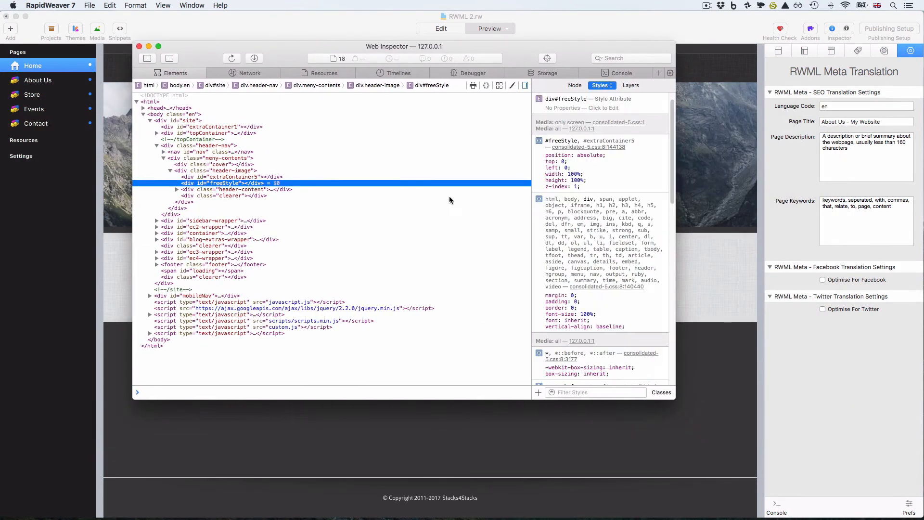
pyautogui.moveTo(671, 396); pyautogui.dragTo(811, 494)
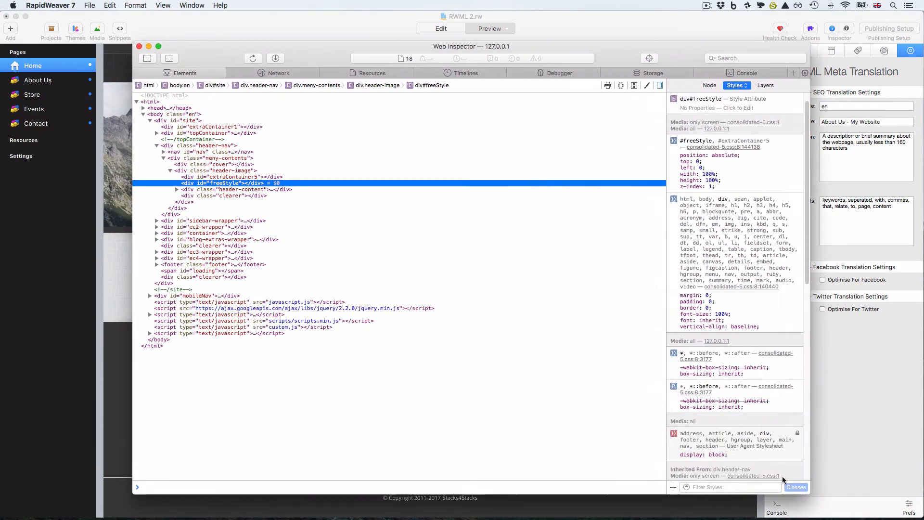
# - Expand the page's head element and examine the es and fr alternate links and the description and keywords meta tags
pyautogui.click(144, 108)
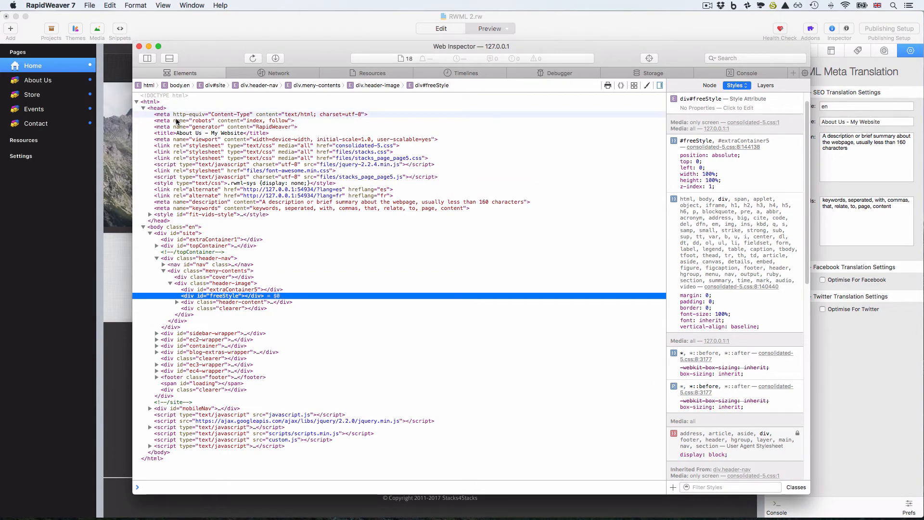
pyautogui.click(177, 189)
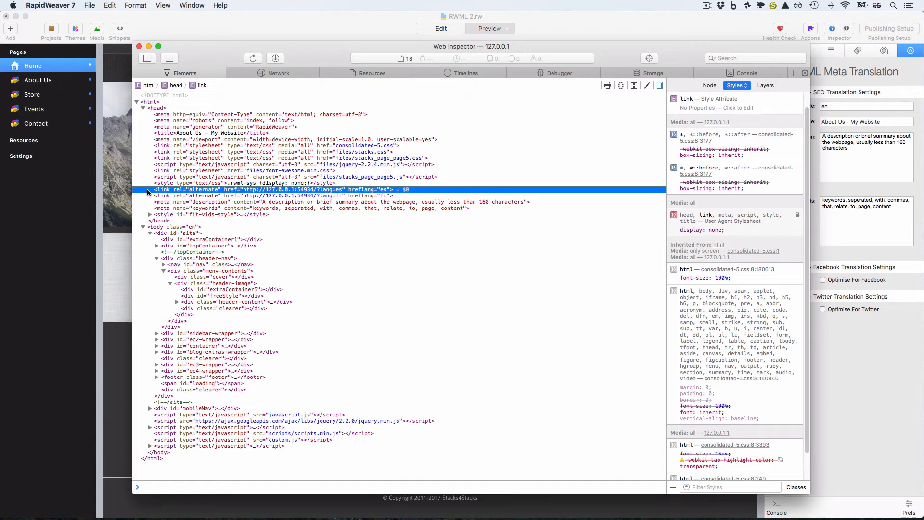
pyautogui.press('Down')
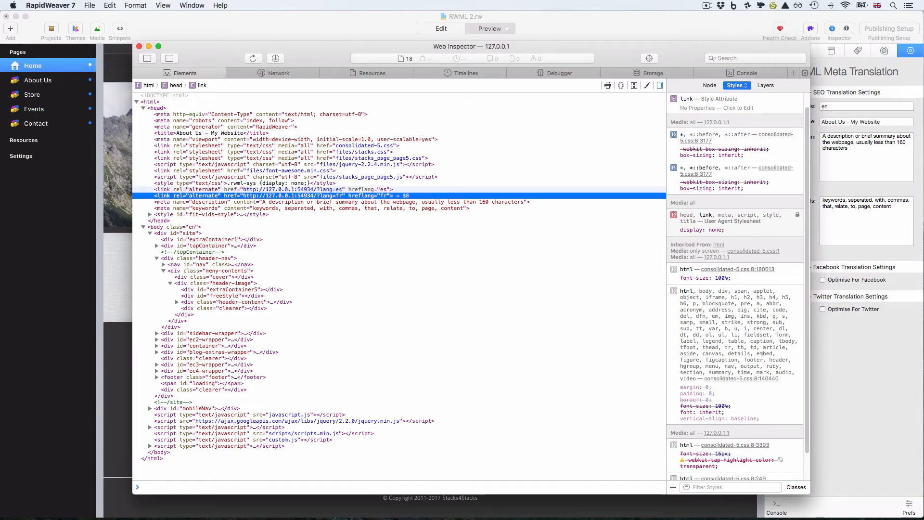
pyautogui.press('Up')
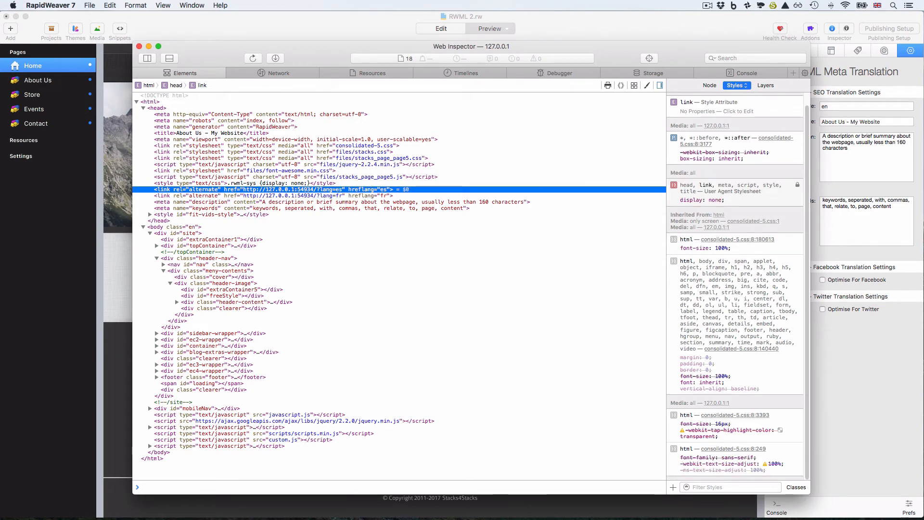
pyautogui.press('Down')
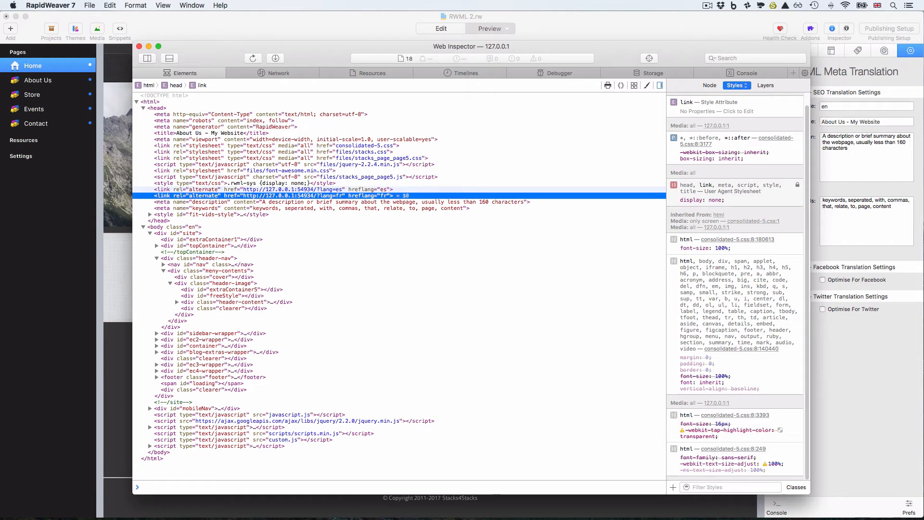
pyautogui.press('Down')
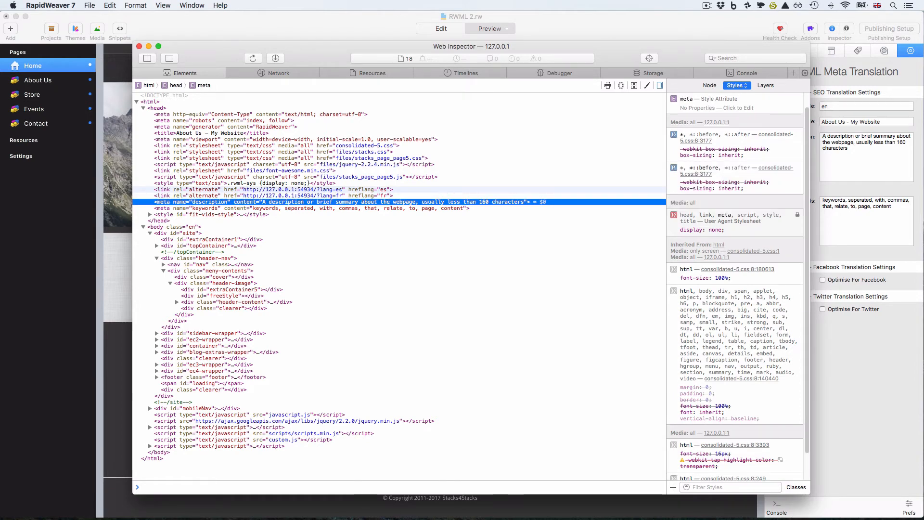
pyautogui.press('Down')
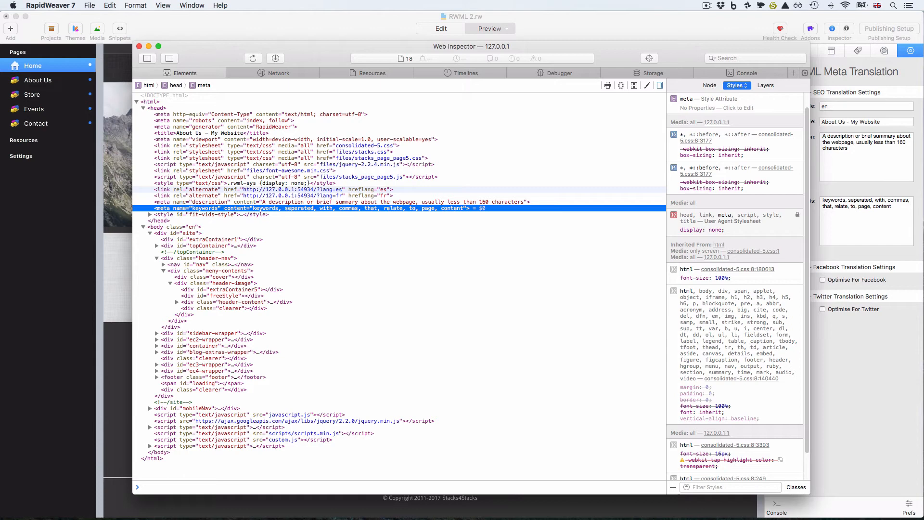
# - Close the Web Inspector, return to editing the Home page and enable Optimise For Facebook for the en meta translation
pyautogui.press('super+w')
pyautogui.press('super+r')
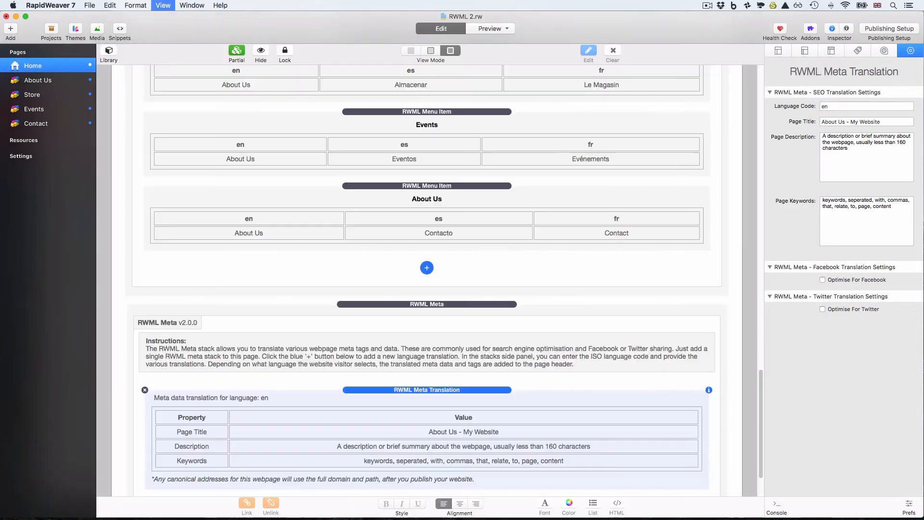
pyautogui.click(878, 281)
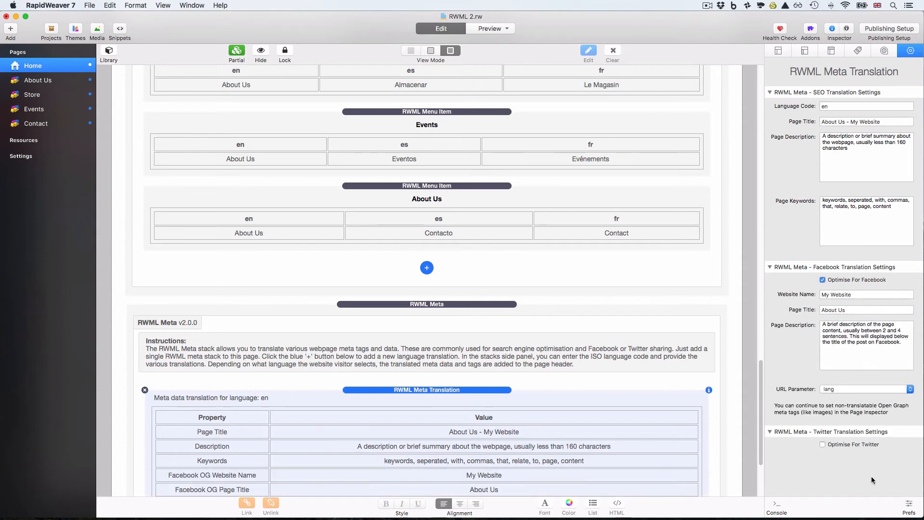
# - Enable Optimise For Twitter for the en meta translation, then preview the Home page and expand its head element in the Web Inspector
pyautogui.click(856, 444)
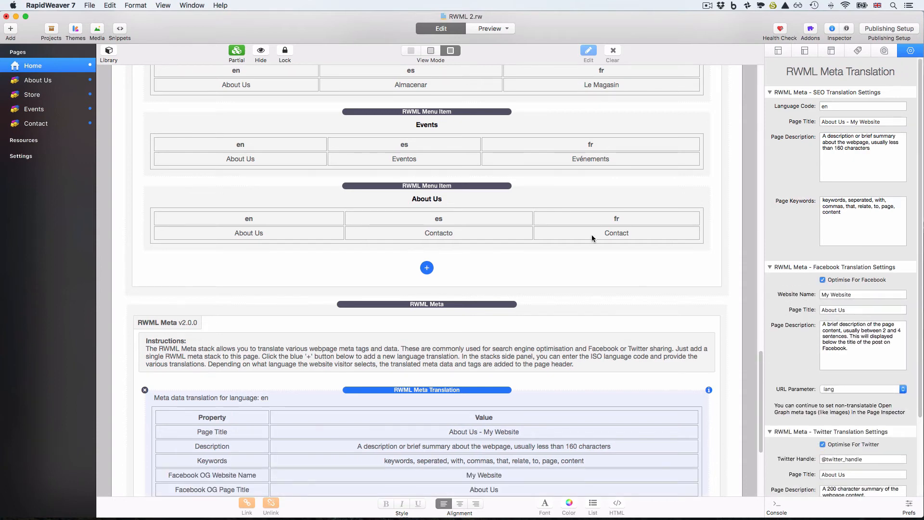
pyautogui.press('super+r')
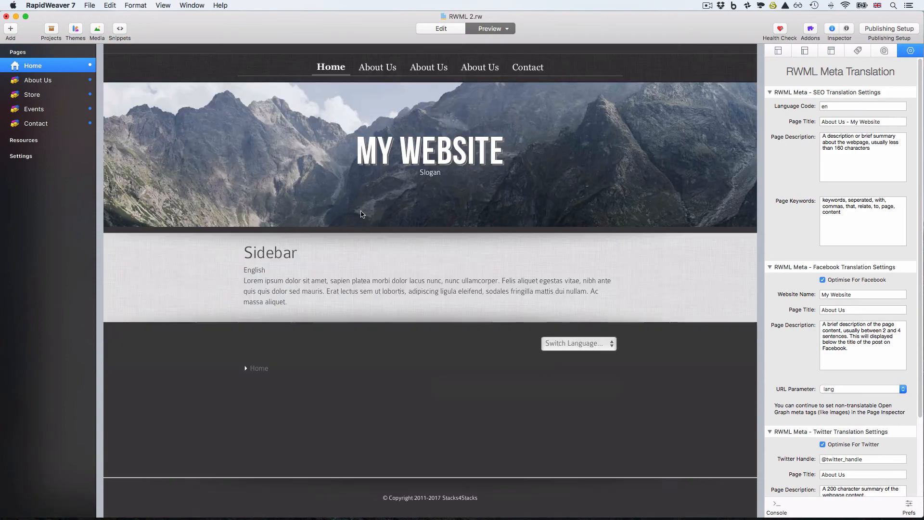
pyautogui.rightClick(217, 140)
pyautogui.click(243, 168)
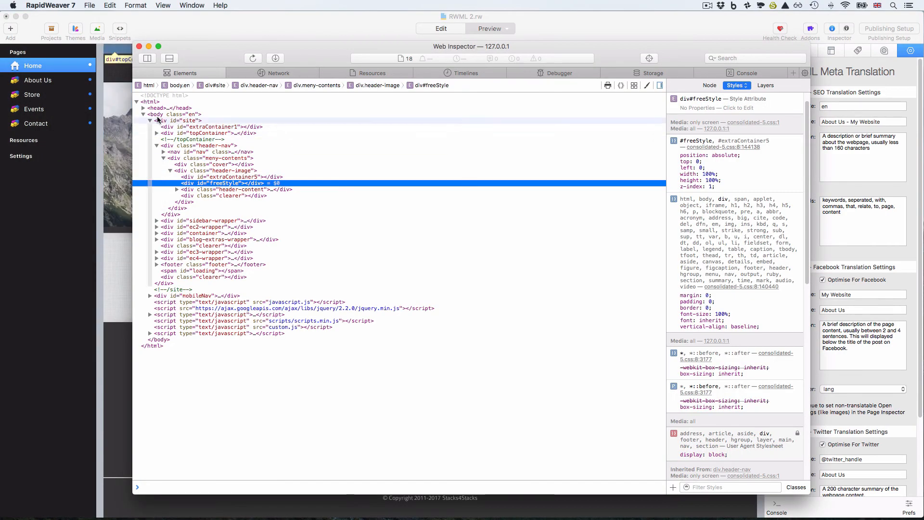
pyautogui.click(142, 108)
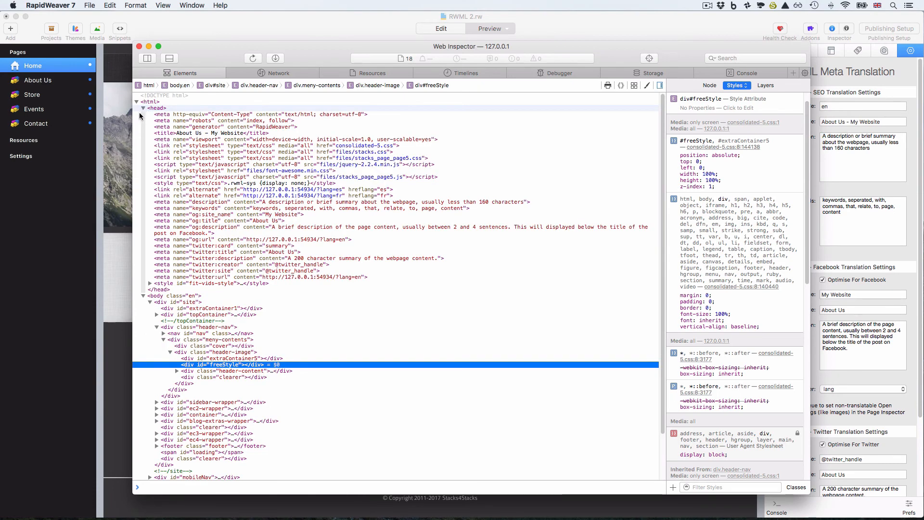
# - Examine the Twitter card and Facebook Open Graph meta tags in the previewed page's head element, from twitter:url up to og:site_name
pyautogui.click(162, 277)
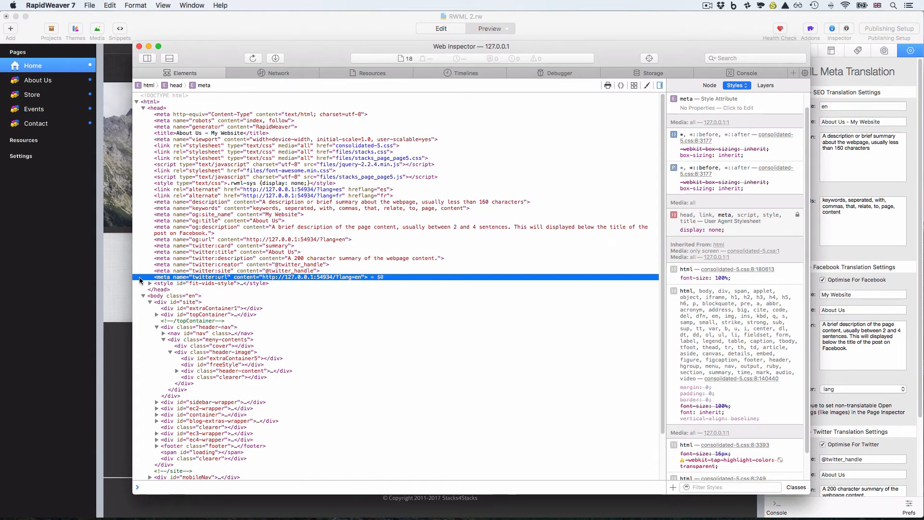
pyautogui.press('Up')
pyautogui.press('Up')
pyautogui.press('Up')
pyautogui.press('Up')
pyautogui.press('Up')
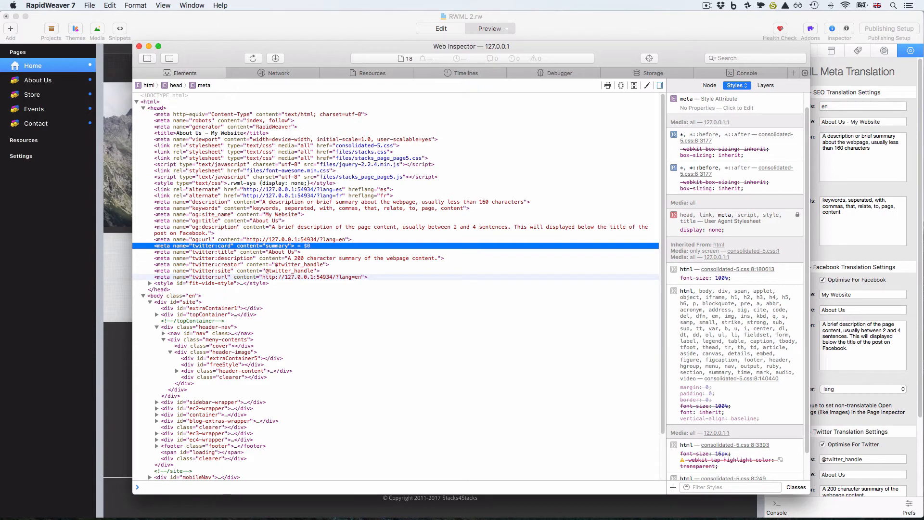
pyautogui.press('Up')
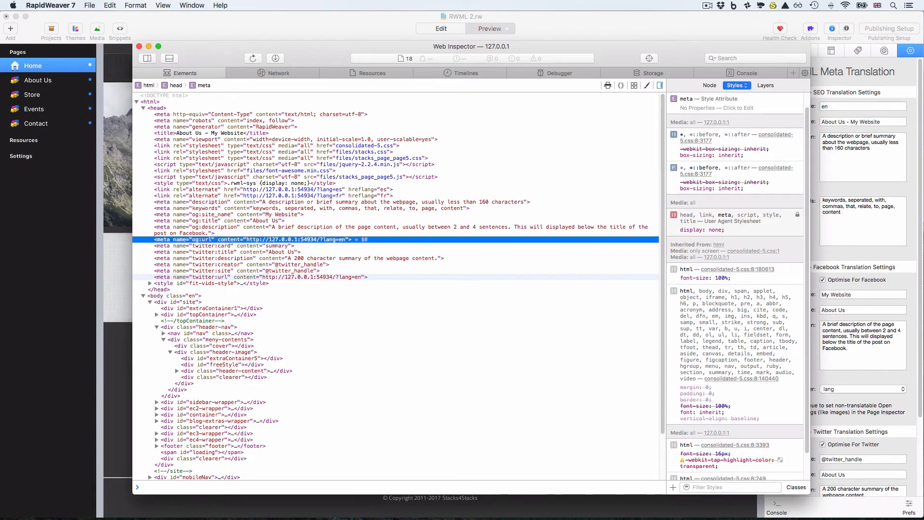
pyautogui.press('Up')
pyautogui.press('Up')
pyautogui.press('Up')
pyautogui.press('Up')
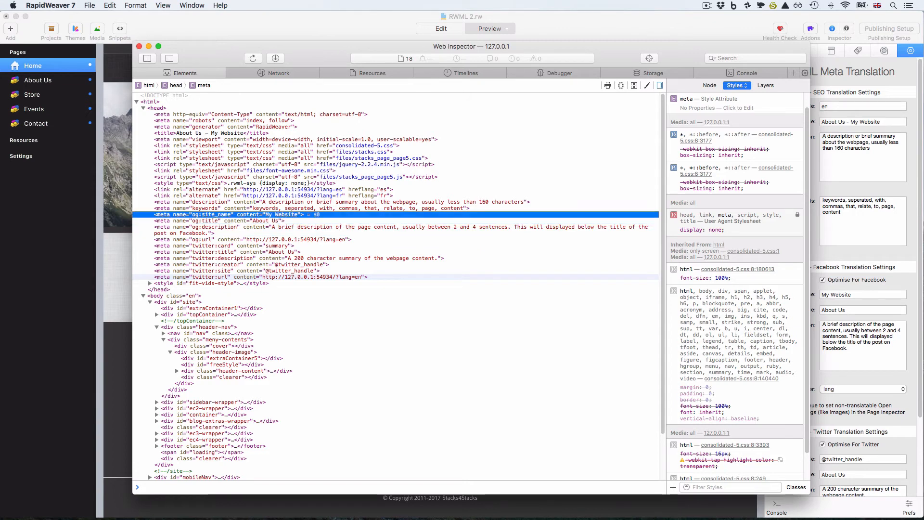
pyautogui.press('Down')
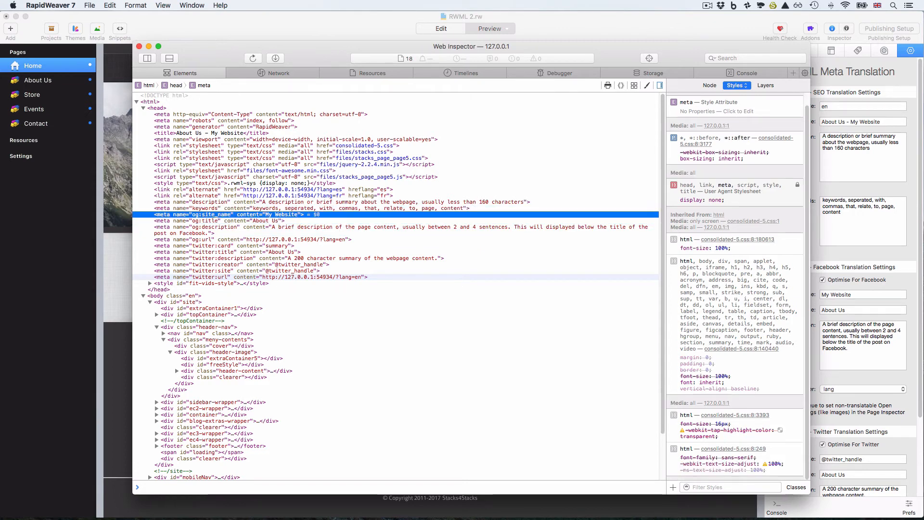
# - Close the Web Inspector, return to editing the Home page and disable Optimise For Twitter and Optimise For Facebook for the en meta translation
pyautogui.press('super+w')
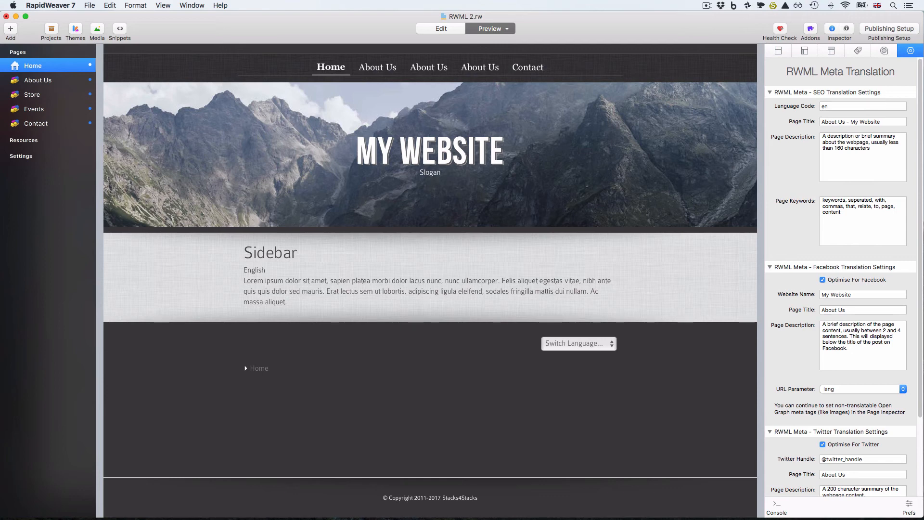
pyautogui.press('super+r')
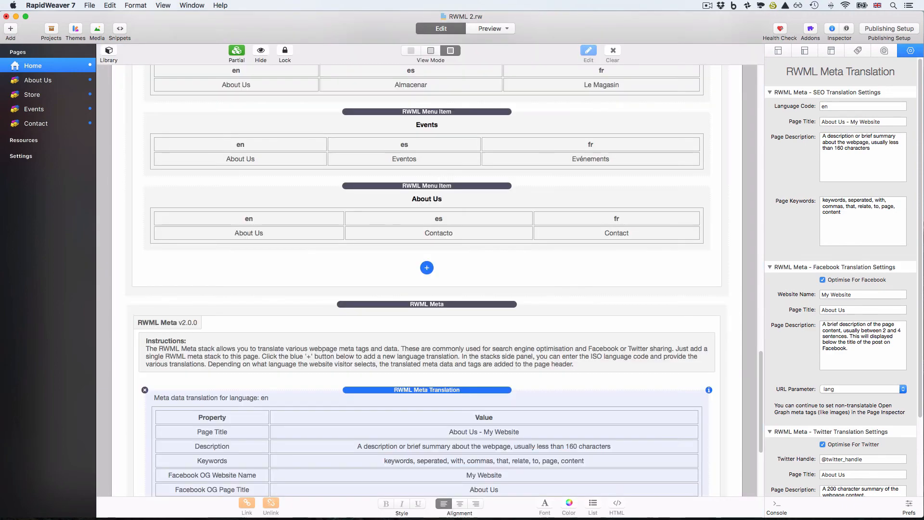
pyautogui.scroll(-5, 496, 329)
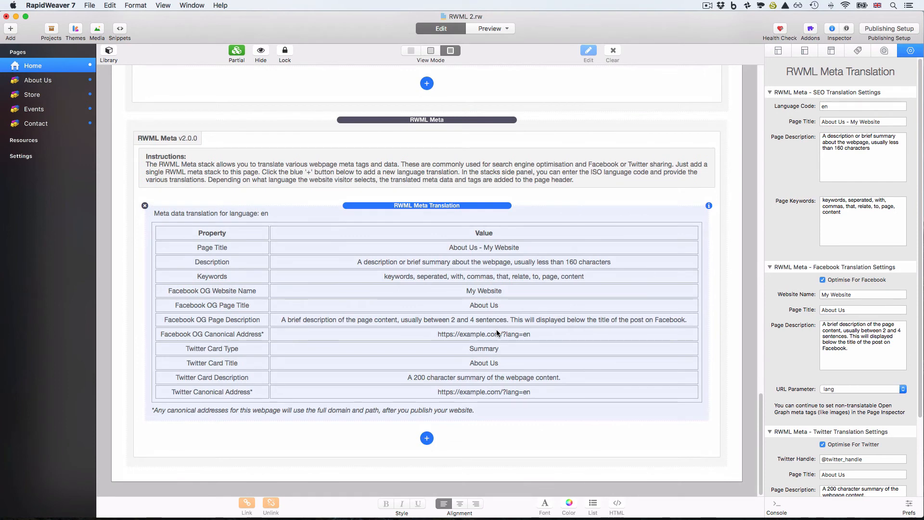
pyautogui.scroll(-5, 784, 368)
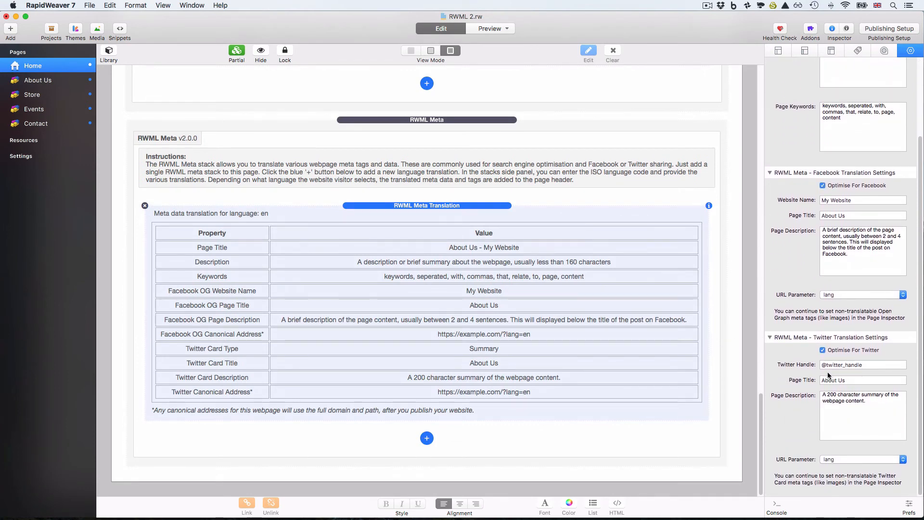
pyautogui.click(822, 349)
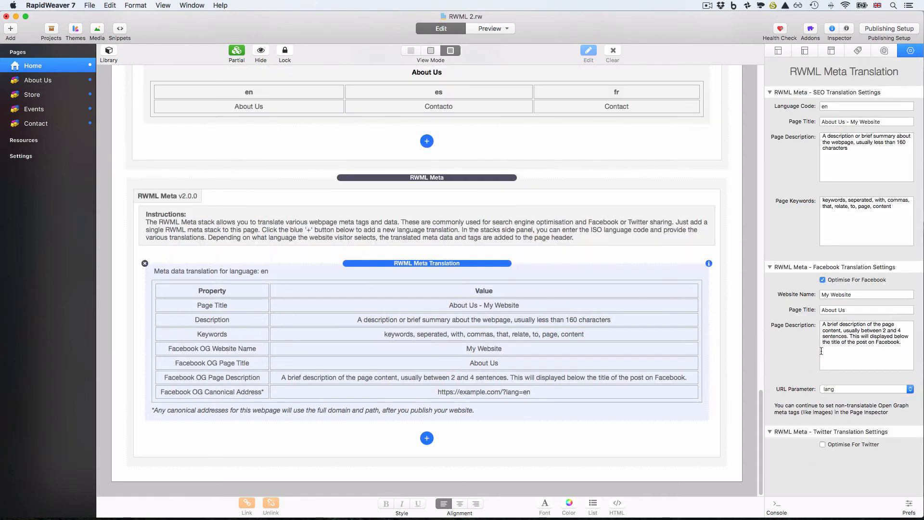
pyautogui.click(822, 279)
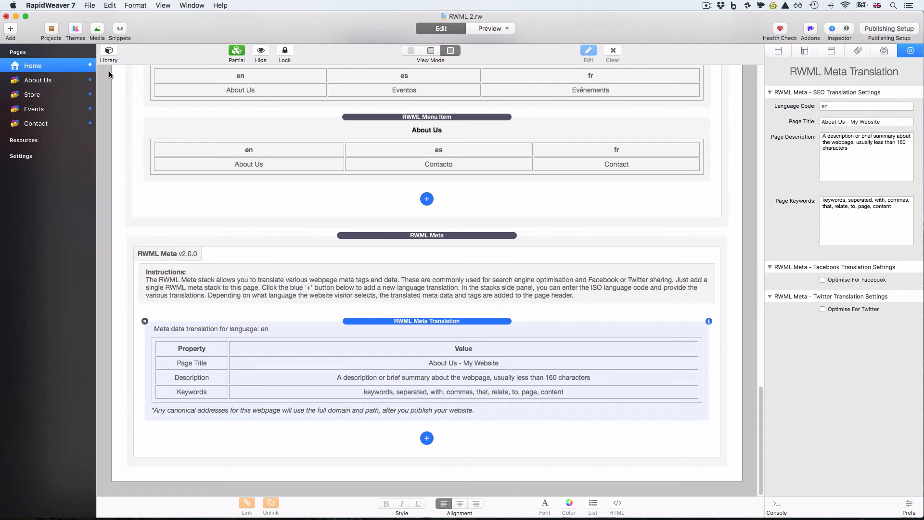
# - Clear the stack library's RWML filter and add an HTML stack below the RWML Meta stack, then hide the library
pyautogui.click(108, 53)
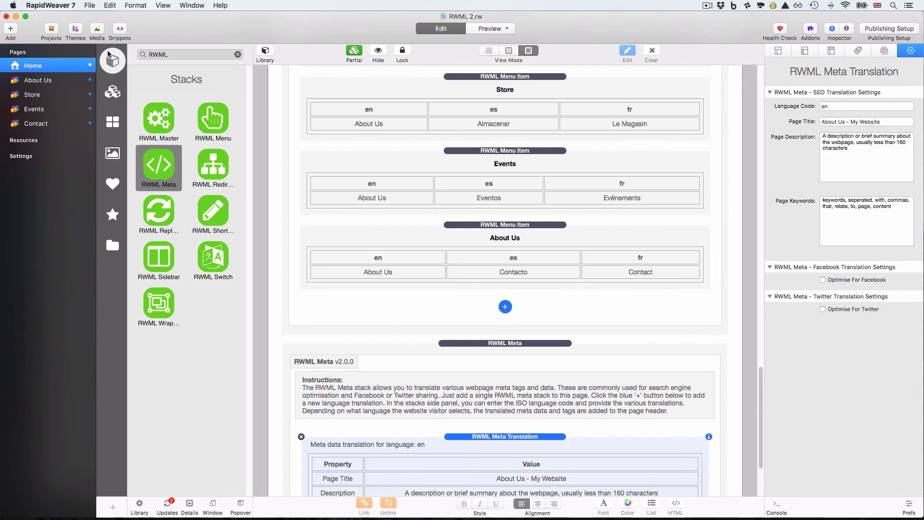
pyautogui.click(238, 54)
pyautogui.click(237, 55)
pyautogui.scroll(-5, 317, 224)
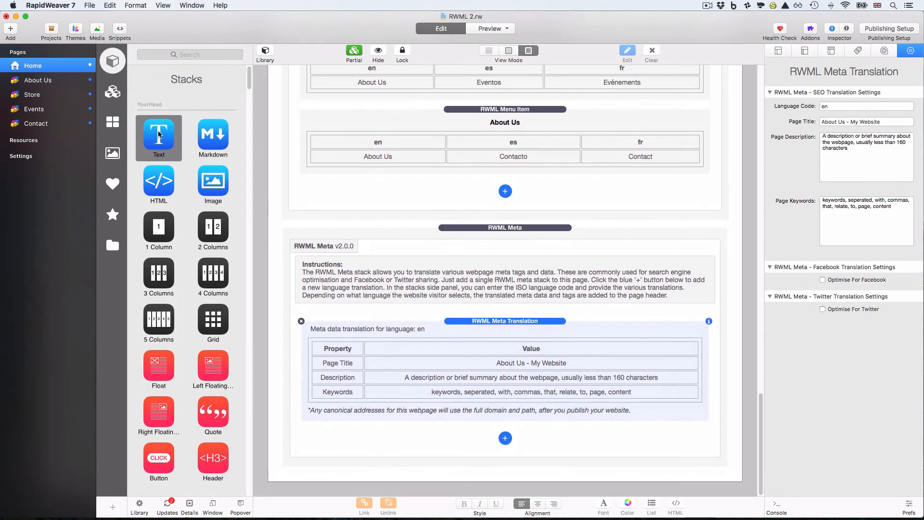
pyautogui.moveTo(159, 178); pyautogui.dragTo(433, 471)
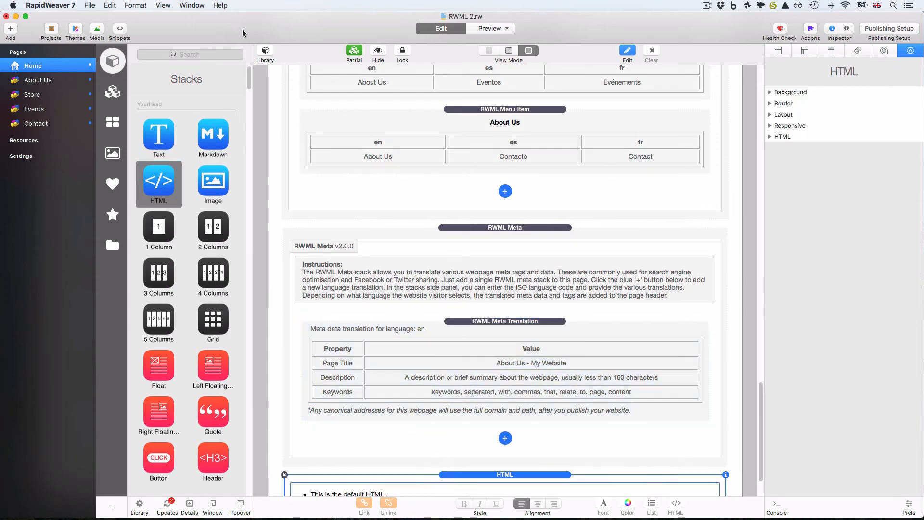
pyautogui.click(265, 53)
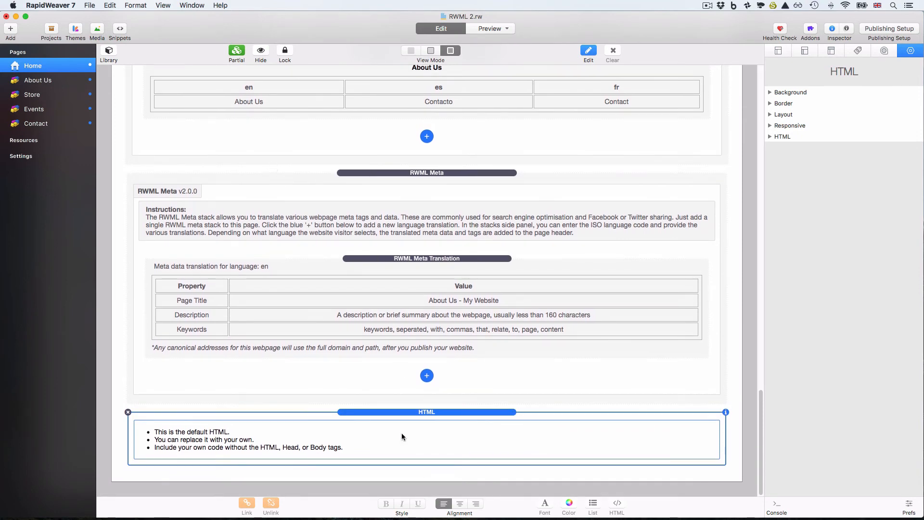
# - Replace the HTML stack's default code with the code copied from the RWML - Conditional Display snippet
pyautogui.doubleClick(312, 445)
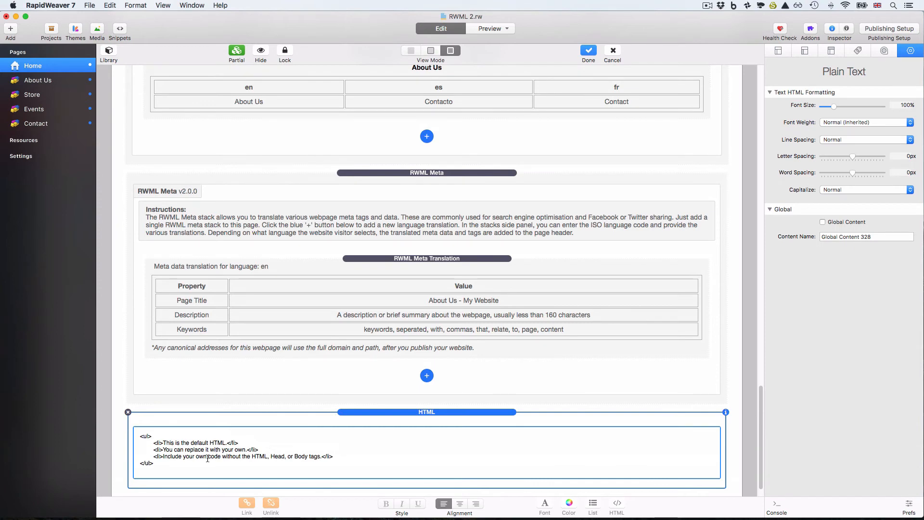
pyautogui.scroll(-1, 178, 460)
pyautogui.scroll(-2, 177, 459)
pyautogui.moveTo(158, 436); pyautogui.dragTo(135, 409)
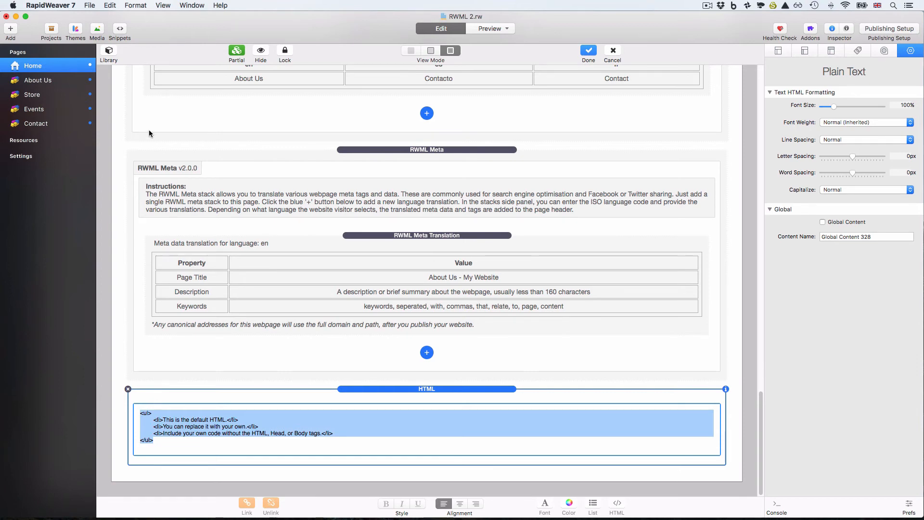
pyautogui.click(121, 29)
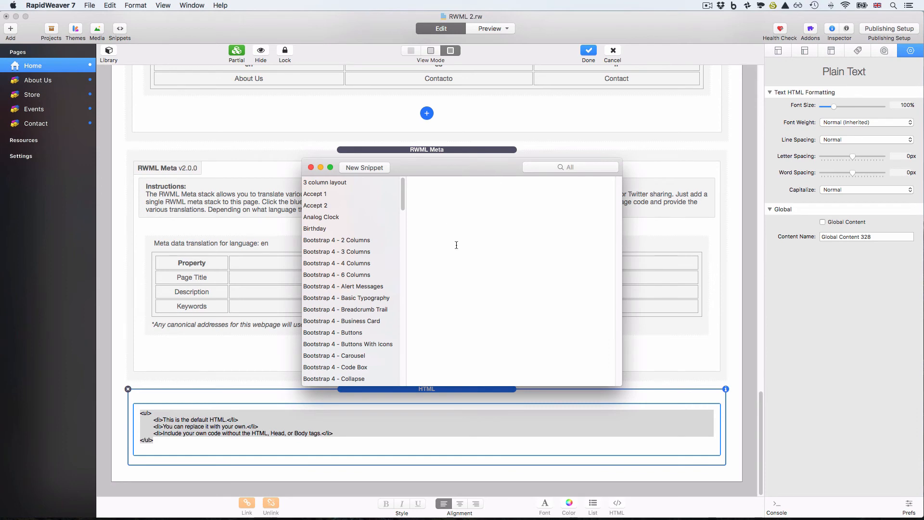
pyautogui.click(551, 169)
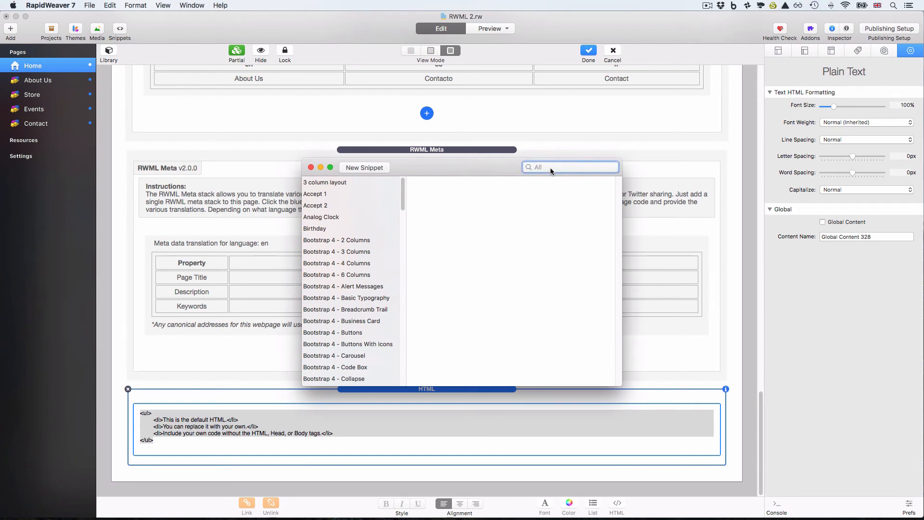
pyautogui.write('RWML')
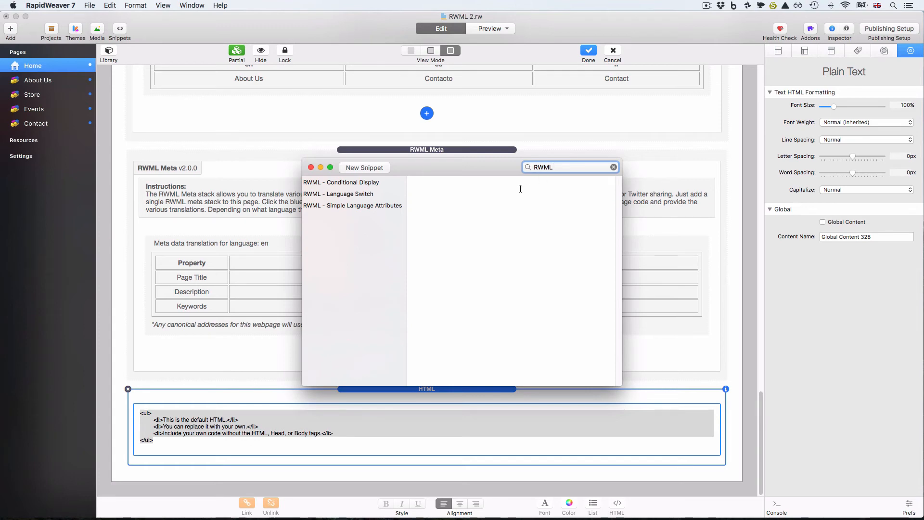
pyautogui.click(374, 182)
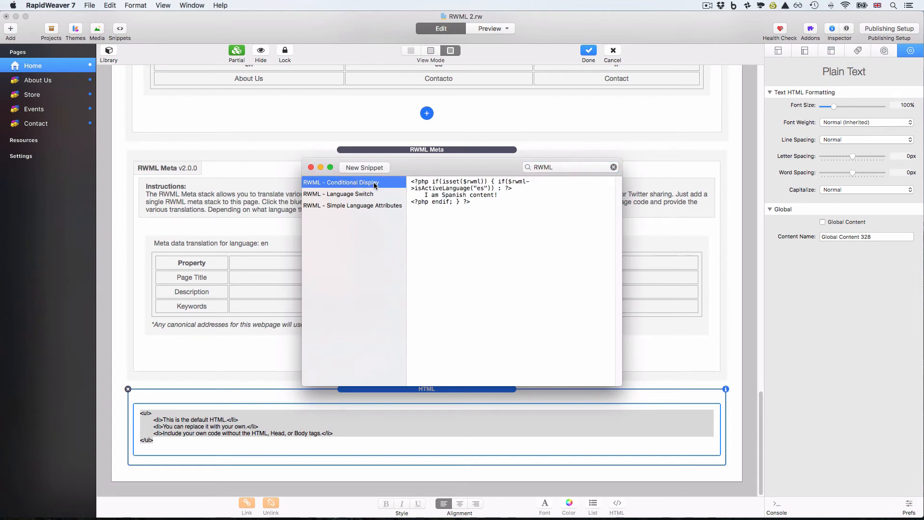
pyautogui.moveTo(474, 203); pyautogui.dragTo(401, 181)
pyautogui.press('super+c')
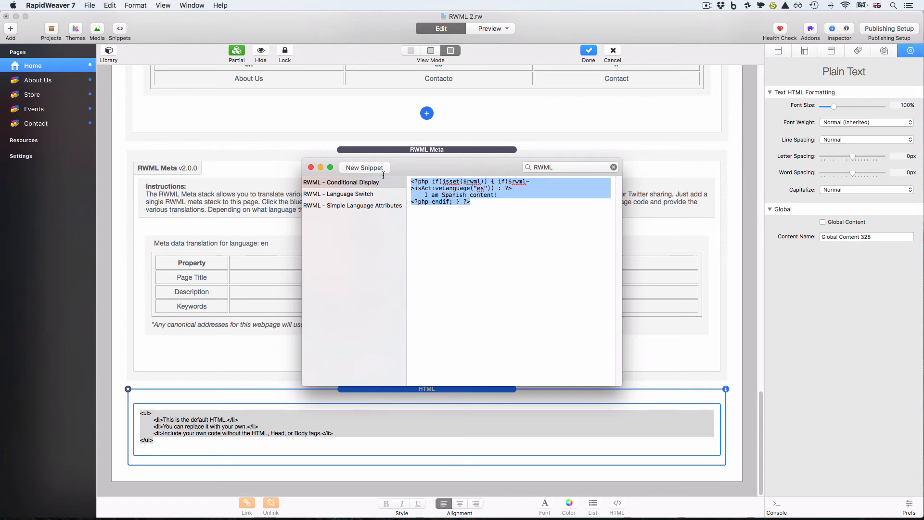
pyautogui.click(311, 167)
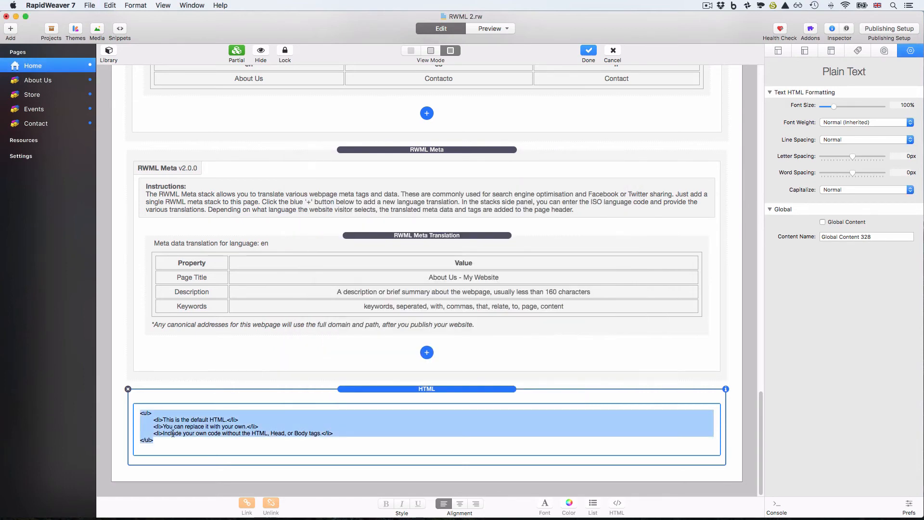
pyautogui.press('super+v')
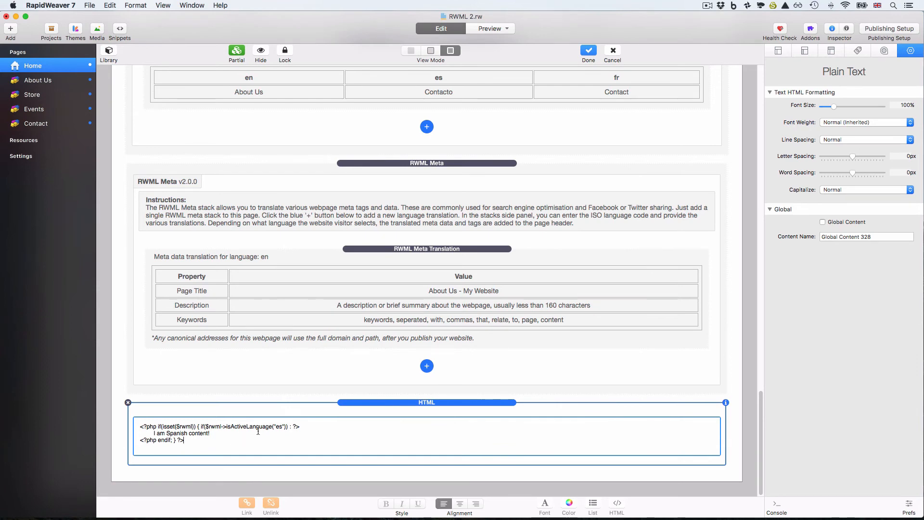
# - Highlight the pasted code's opening isActiveLanguage condition, its es language code and the Spanish content line for review
pyautogui.doubleClick(278, 426)
pyautogui.click(200, 439)
pyautogui.moveTo(313, 426); pyautogui.dragTo(132, 425)
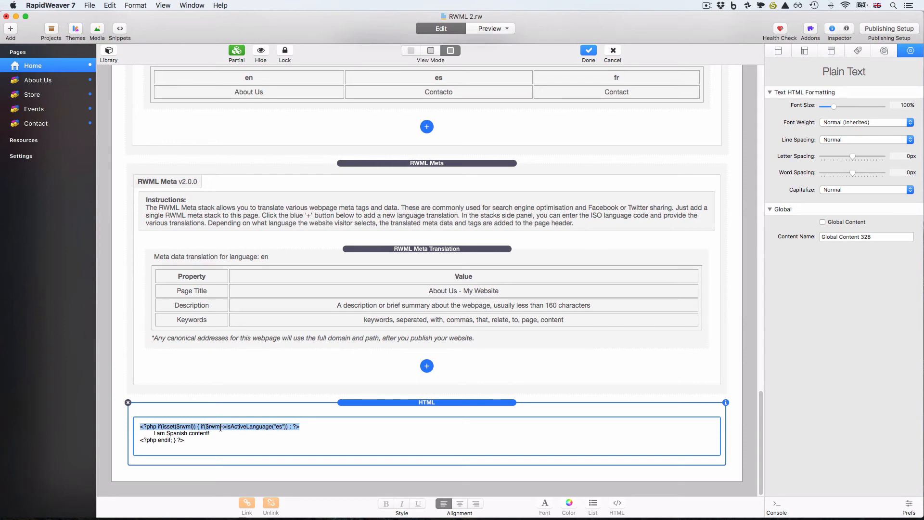
pyautogui.doubleClick(281, 427)
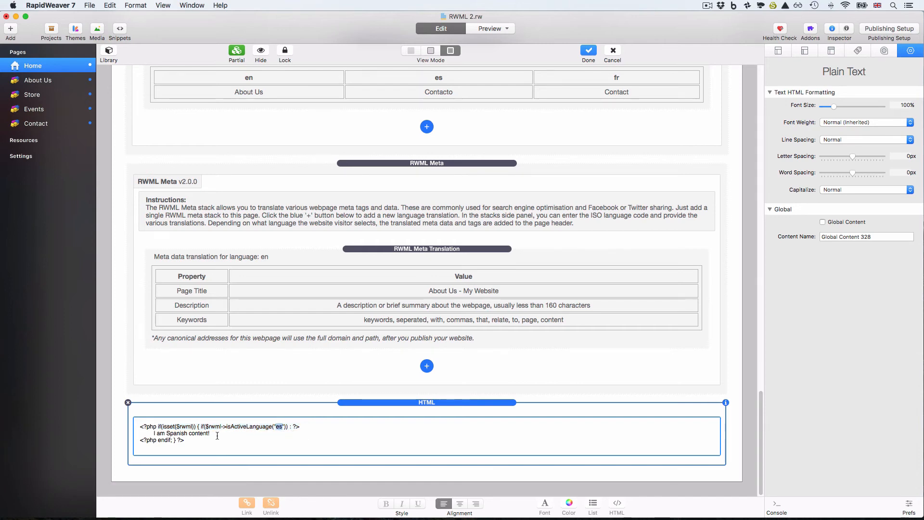
pyautogui.moveTo(211, 433); pyautogui.dragTo(154, 433)
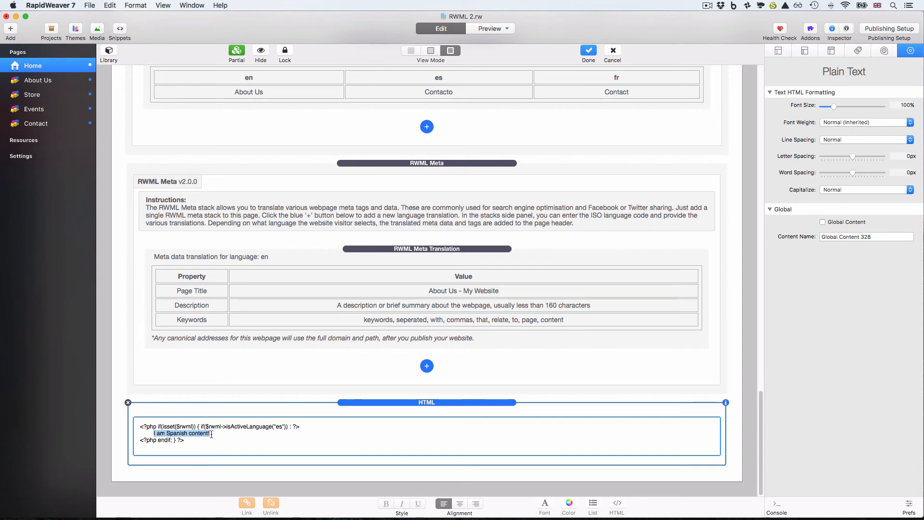
pyautogui.moveTo(210, 434); pyautogui.dragTo(154, 433)
# - Wrap the text "I am Spanish content!" in h1 tags, finish editing the HTML stack and preview the Home page
pyautogui.click(151, 433)
pyautogui.write('<p>')
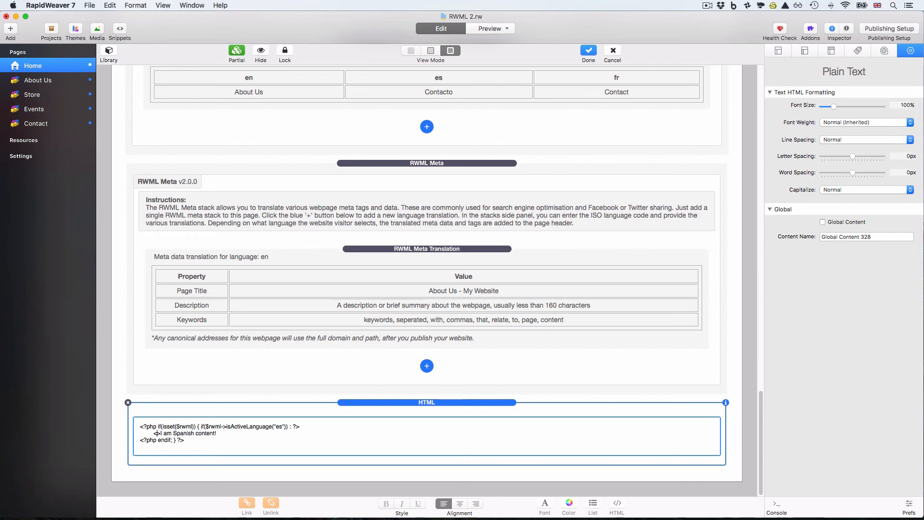
pyautogui.write('h1')
pyautogui.press('super+Right')
pyautogui.write('</h1>')
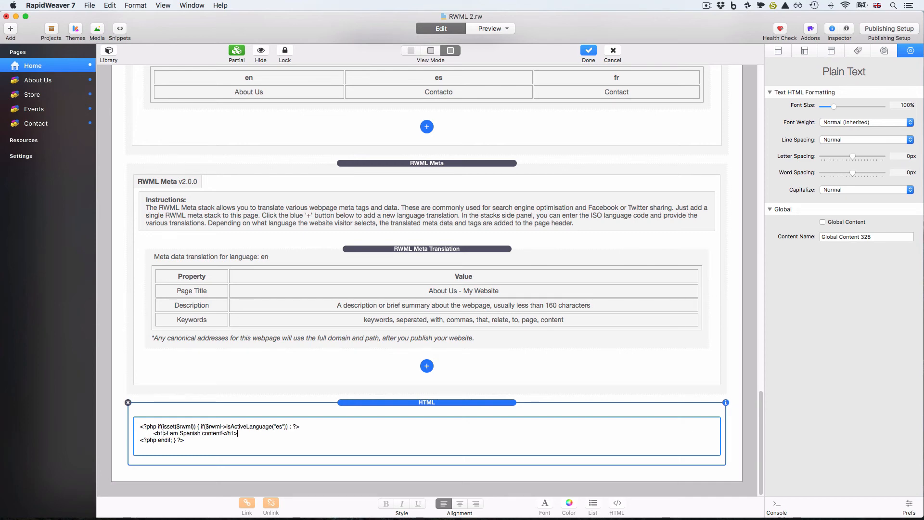
pyautogui.click(126, 474)
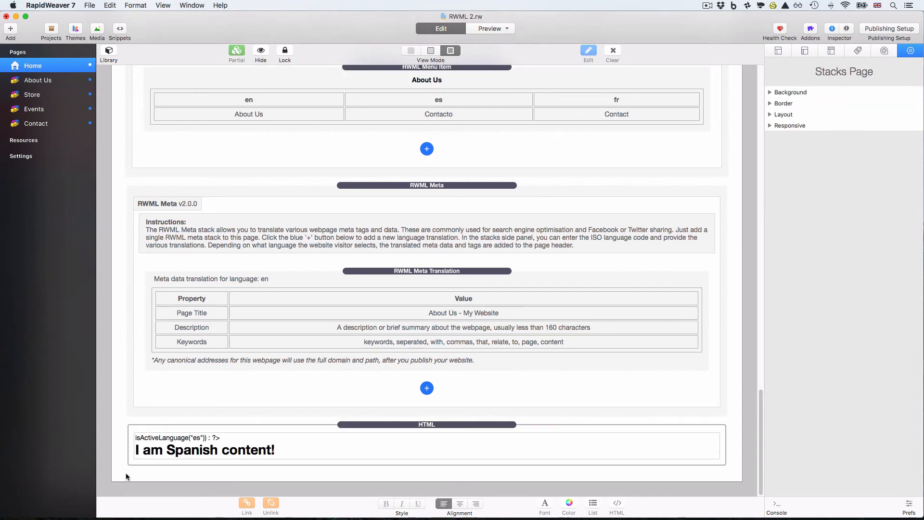
pyautogui.press('super+r')
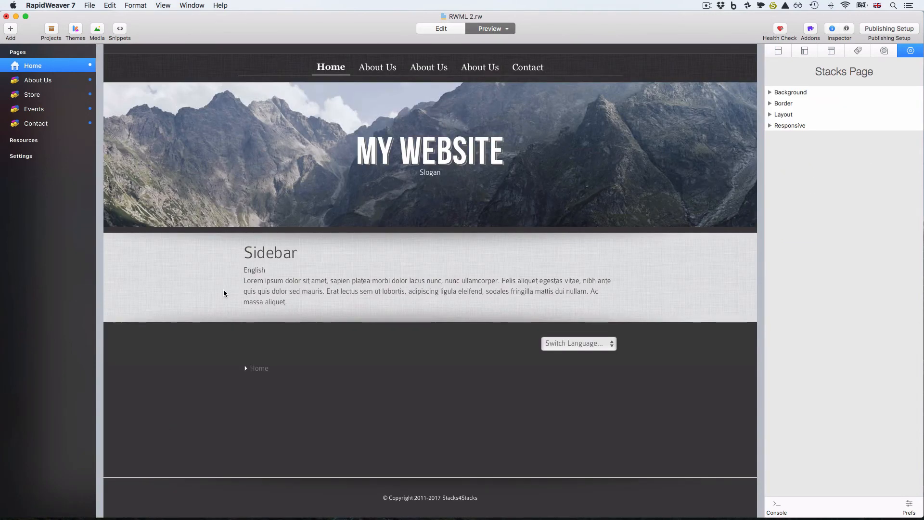
# - Switch the previewed site's language to Español, highlight the area where the Spanish content belongs, and return to editing
pyautogui.click(593, 344)
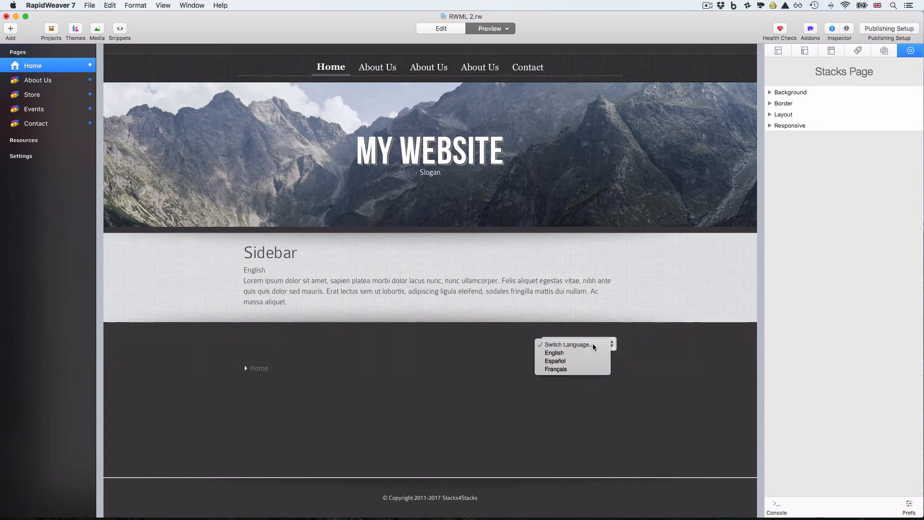
pyautogui.click(585, 362)
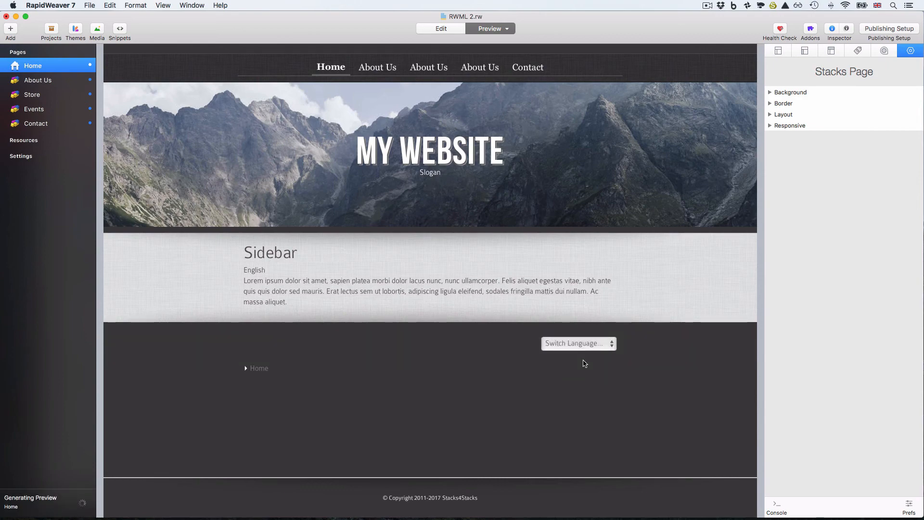
pyautogui.moveTo(469, 379); pyautogui.dragTo(238, 366)
pyautogui.press('super+shift+p')
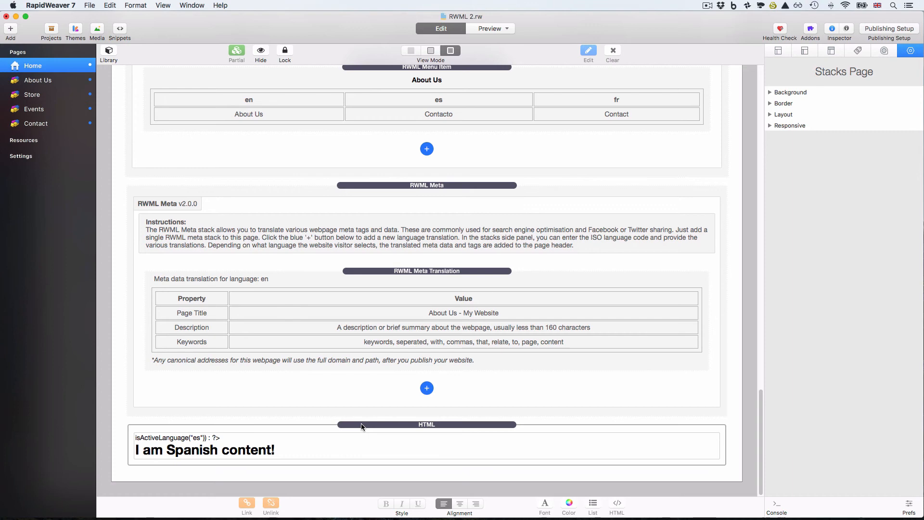
# - Remove the opening and closing PHP condition lines from the HTML stack, leaving only the h1 heading line
pyautogui.click(362, 426)
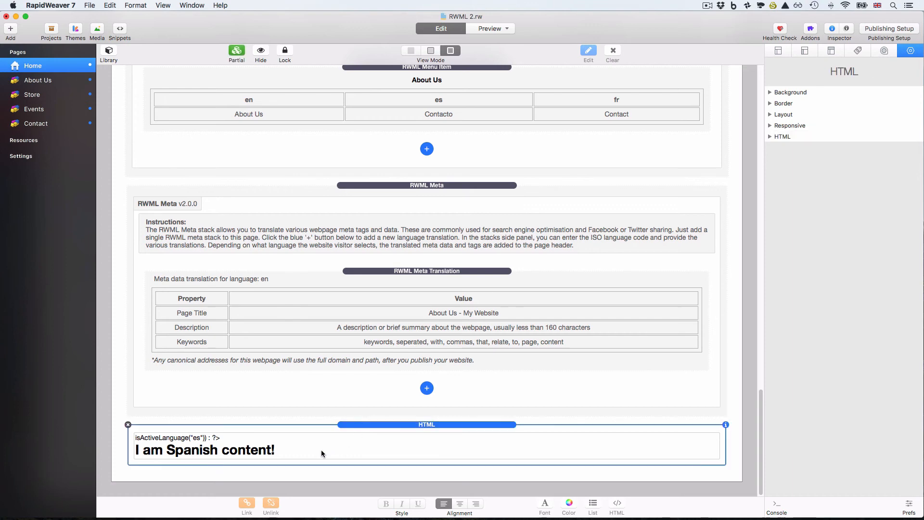
pyautogui.doubleClick(274, 455)
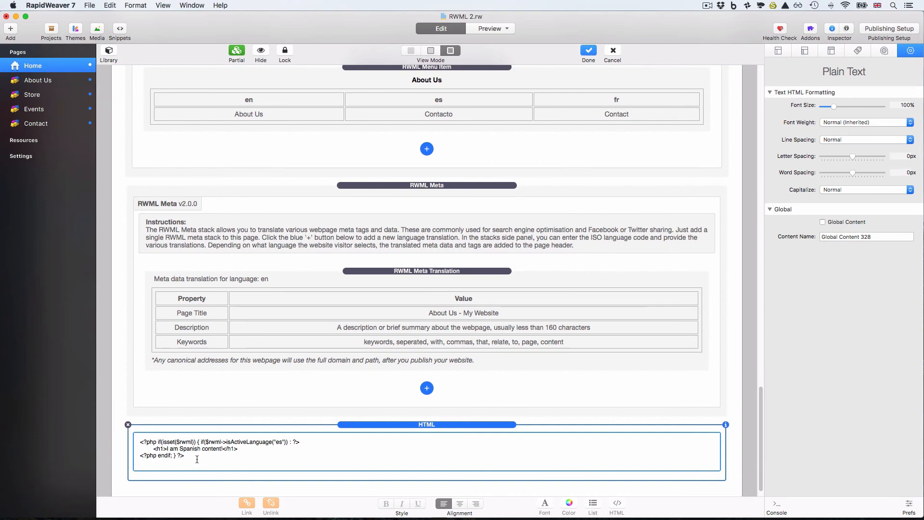
pyautogui.tripleClick(192, 457)
pyautogui.press('BackSpace')
pyautogui.press('BackSpace')
pyautogui.tripleClick(144, 444)
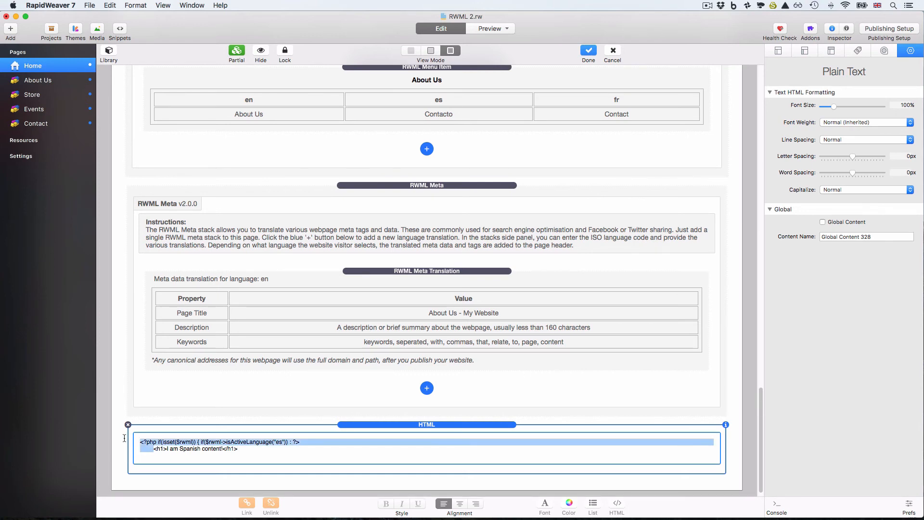
pyautogui.press('BackSpace')
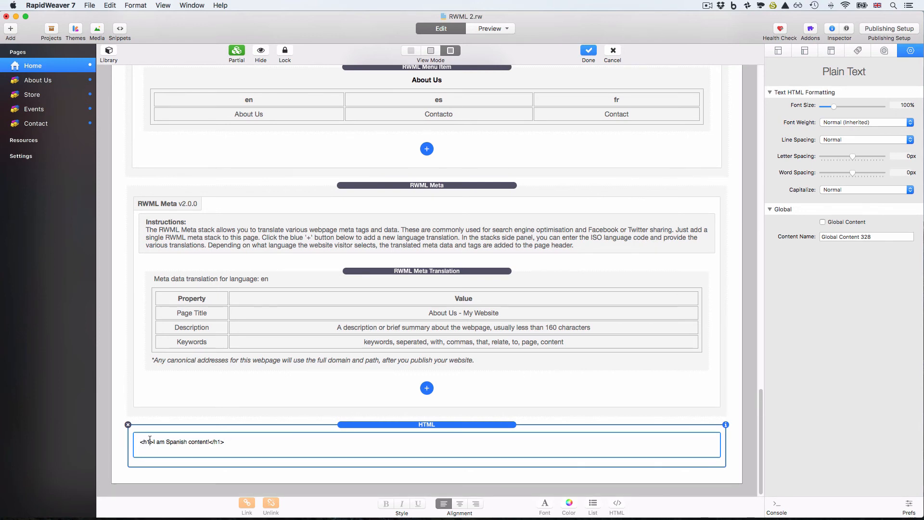
# - Add the attribute lang="es" to the h1 tag, finish editing the HTML stack and preview the page
pyautogui.write('lang')
pyautogui.write('=""')
pyautogui.write('es')
pyautogui.click(261, 483)
pyautogui.press('super+r')
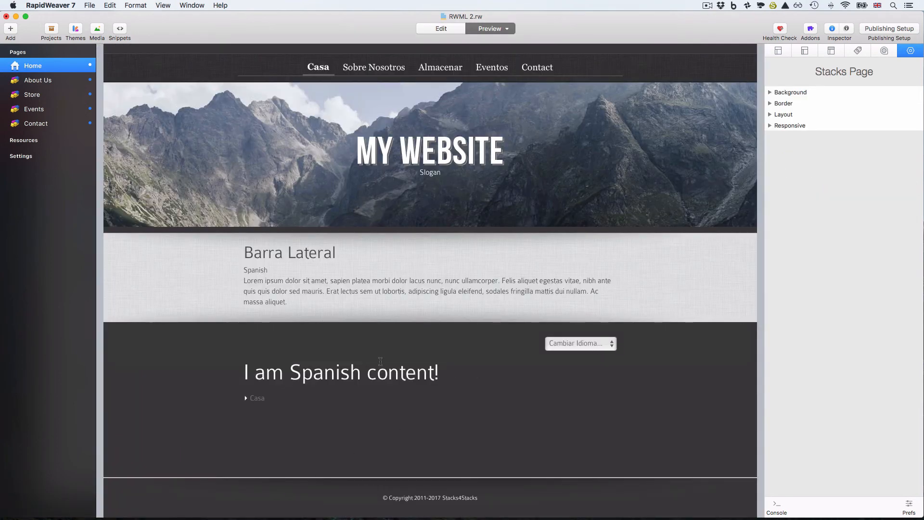
# - Highlight the Spanish heading in the preview, switch the site's language to English and return to editing
pyautogui.moveTo(456, 377); pyautogui.dragTo(242, 368)
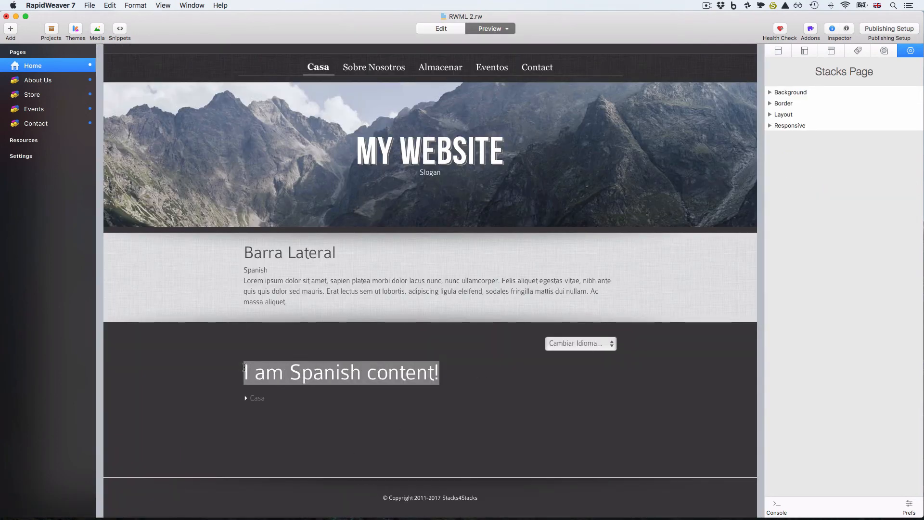
pyautogui.click(573, 343)
pyautogui.click(572, 351)
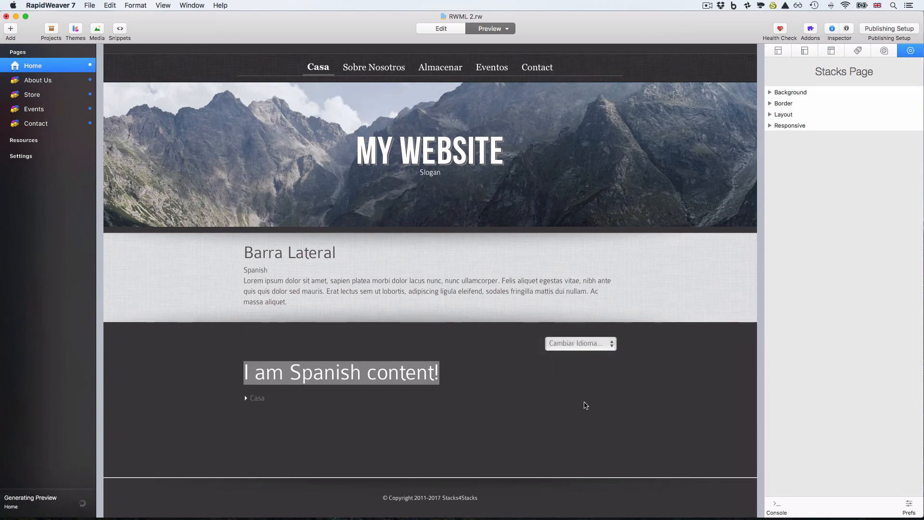
pyautogui.press('super+r')
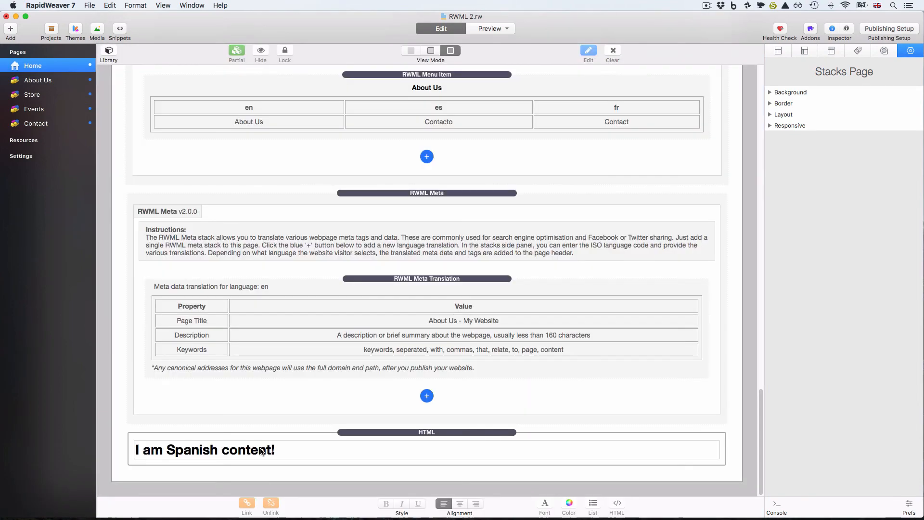
# - Replace the h1 line in the HTML stack with the code copied from the RWML - Language Switch snippet
pyautogui.doubleClick(247, 449)
pyautogui.moveTo(251, 450); pyautogui.dragTo(117, 441)
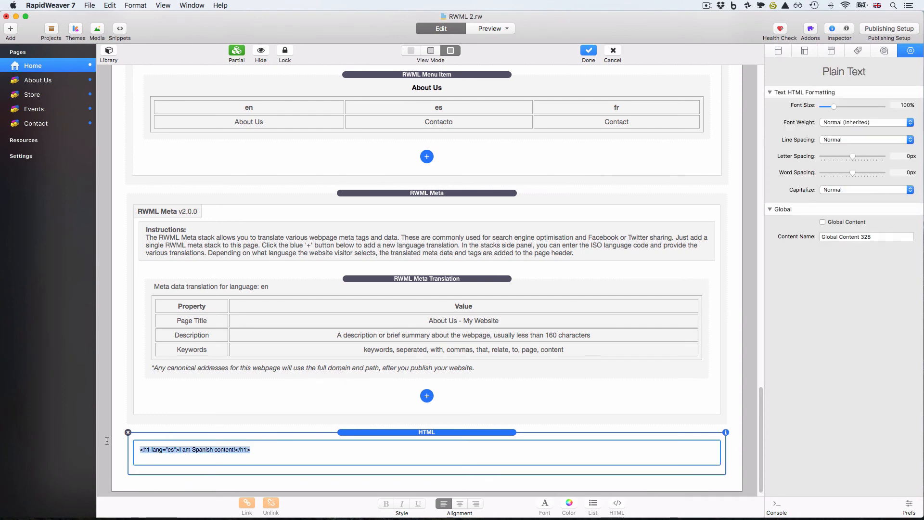
pyautogui.press('BackSpace')
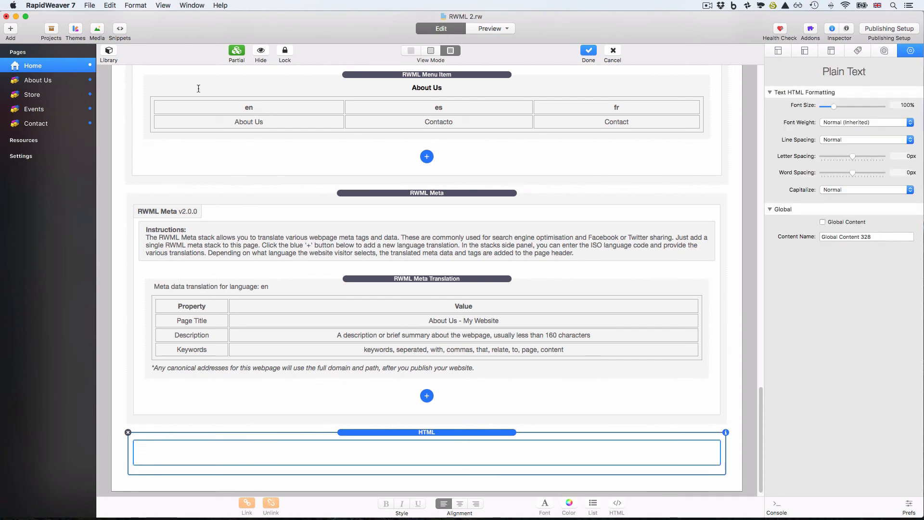
pyautogui.click(120, 29)
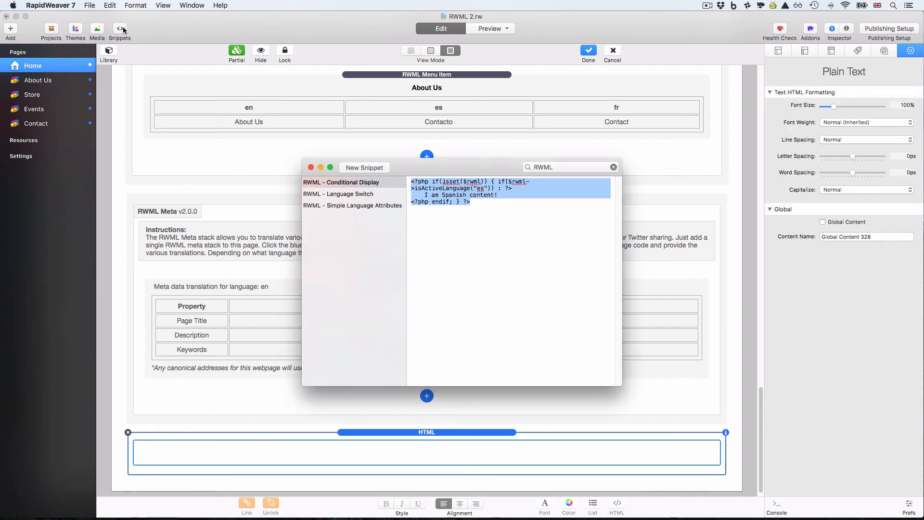
pyautogui.click(353, 206)
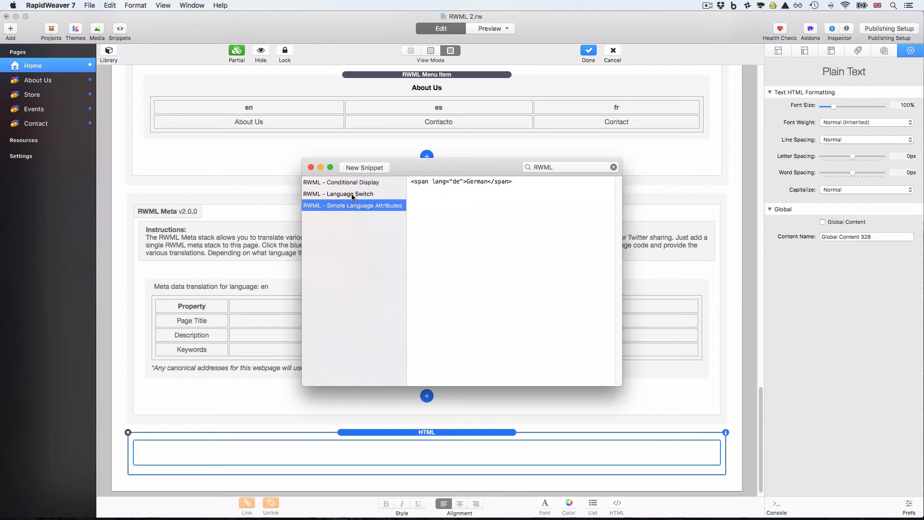
pyautogui.click(352, 195)
pyautogui.moveTo(581, 183); pyautogui.dragTo(387, 172)
pyautogui.press('super+c')
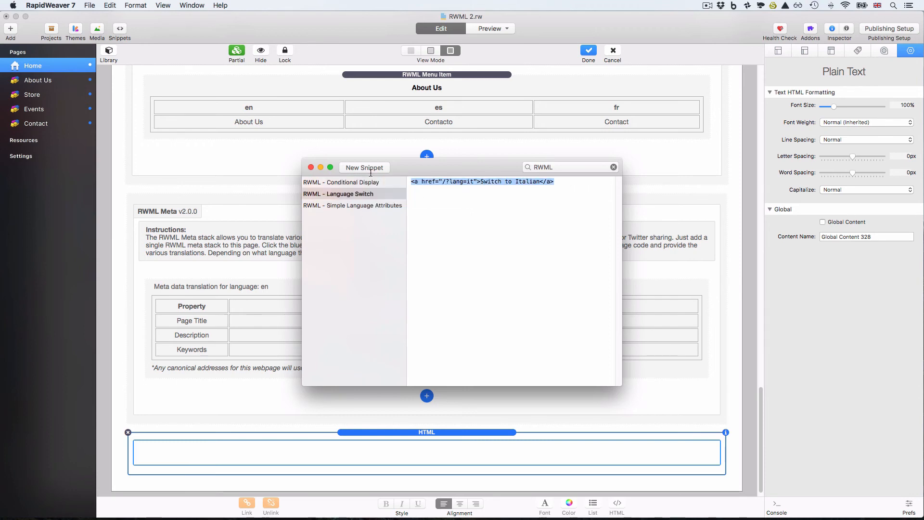
pyautogui.click(310, 167)
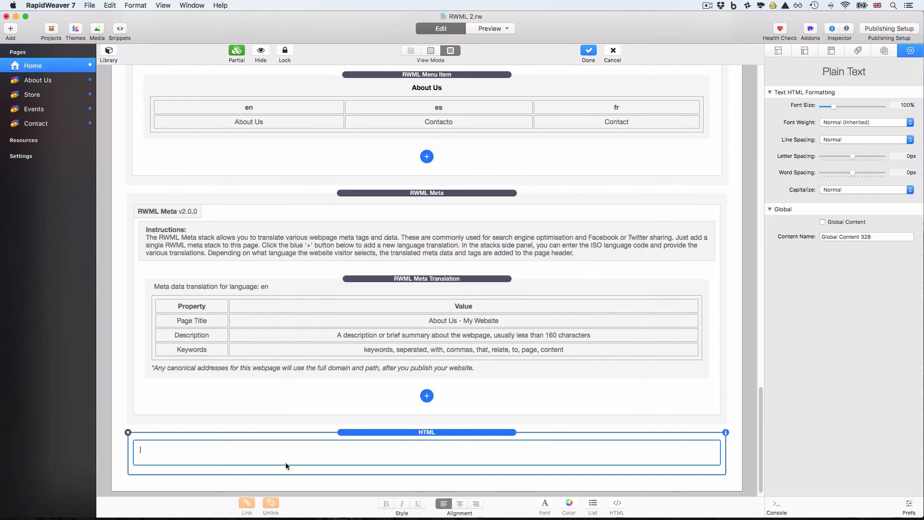
pyautogui.press('super+v')
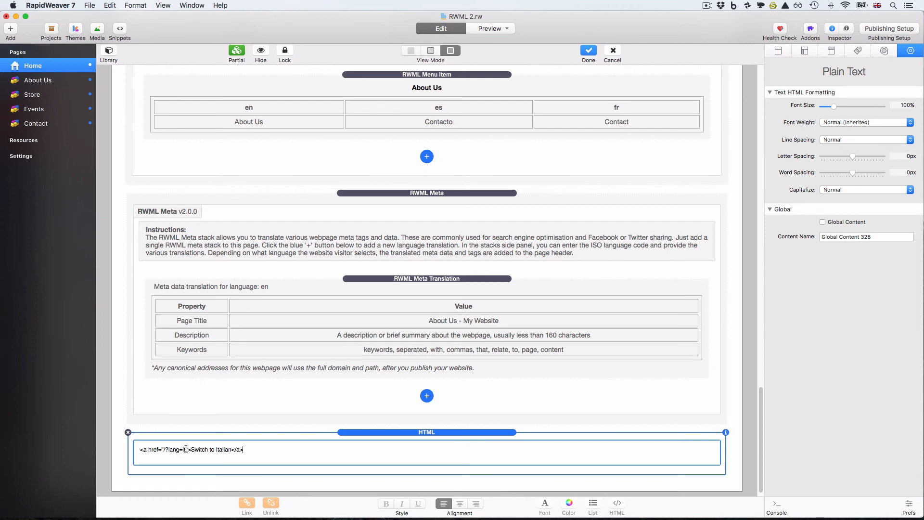
# - Highlight the pasted link's opening tag, link text and it language code for review, then preview the page
pyautogui.moveTo(191, 449); pyautogui.dragTo(135, 446)
pyautogui.click(234, 461)
pyautogui.moveTo(231, 461); pyautogui.dragTo(244, 461)
pyautogui.click(245, 461)
pyautogui.moveTo(192, 449); pyautogui.dragTo(231, 450)
pyautogui.moveTo(163, 449); pyautogui.dragTo(185, 450)
pyautogui.click(185, 452)
pyautogui.doubleClick(186, 450)
pyautogui.click(117, 452)
pyautogui.press('super+r')
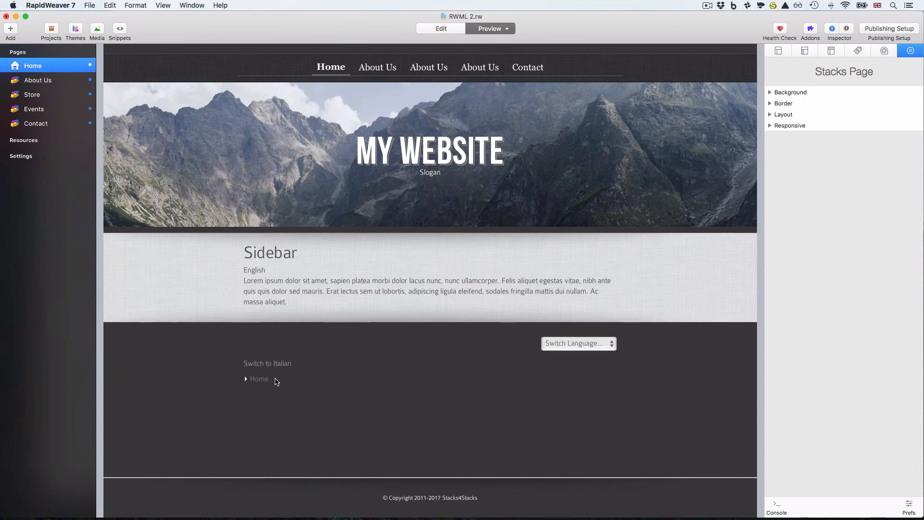
# - Change the link's language code to es and its text to "Switch to Spanish" in the HTML stack, then preview the page
pyautogui.press('super+r')
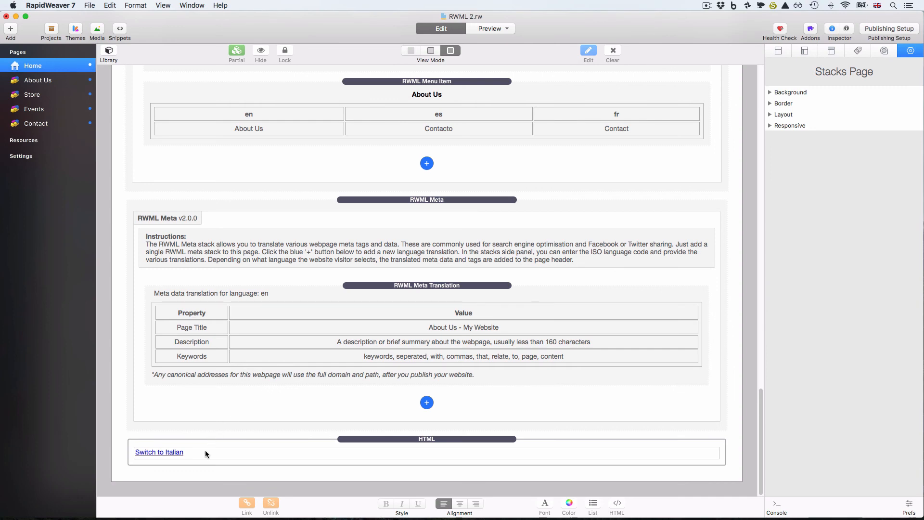
pyautogui.doubleClick(205, 453)
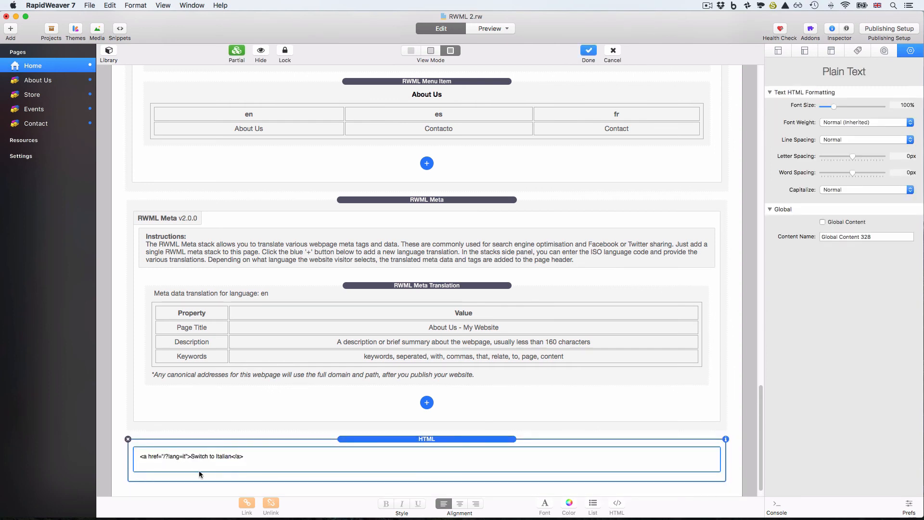
pyautogui.press('BackSpace')
pyautogui.press('BackSpace')
pyautogui.write('es')
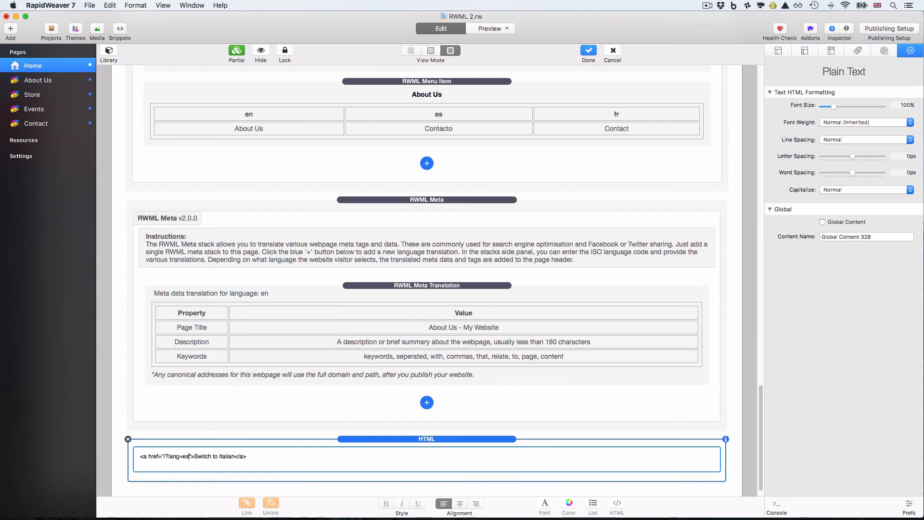
pyautogui.doubleClick(225, 456)
pyautogui.write('Spanish')
pyautogui.click(121, 459)
pyautogui.press('super+r')
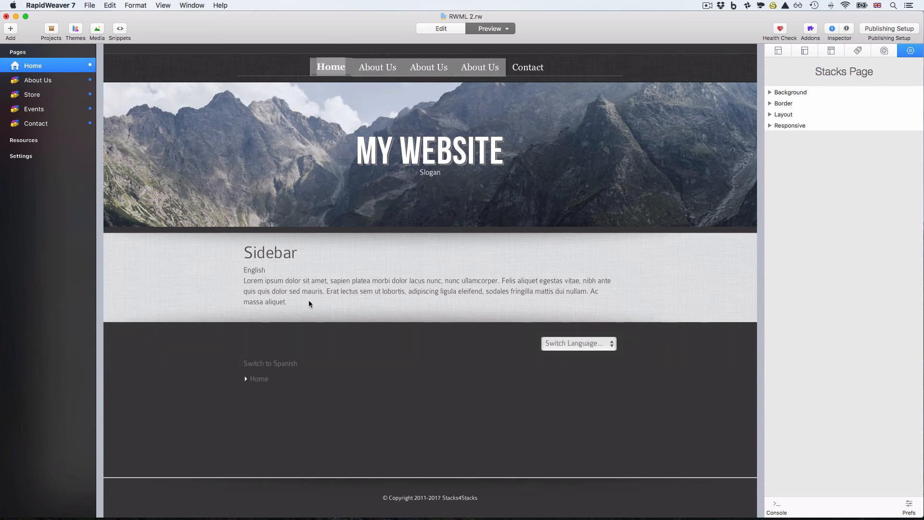
# - Test the Switch to Spanish link in the preview, highlighting the sidebar text before and after, plus the translated navigation menu
pyautogui.moveTo(324, 308); pyautogui.dragTo(245, 268)
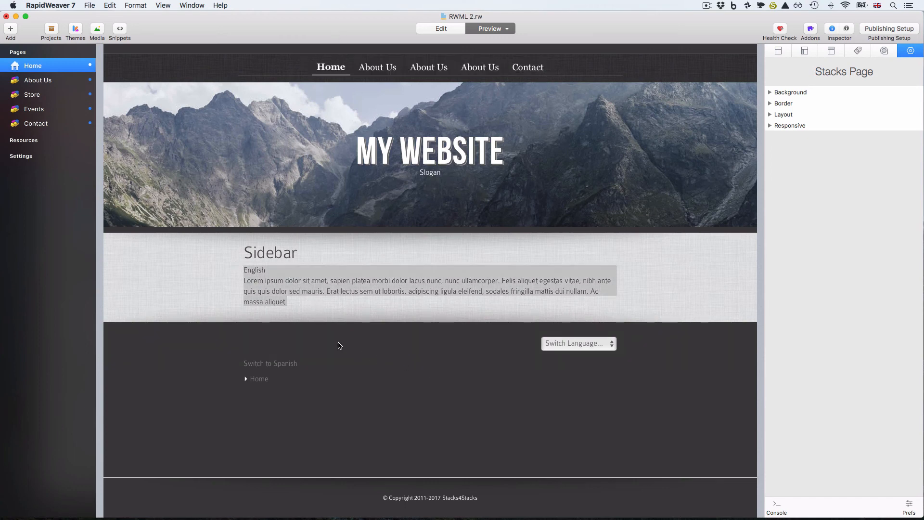
pyautogui.click(280, 341)
pyautogui.click(275, 364)
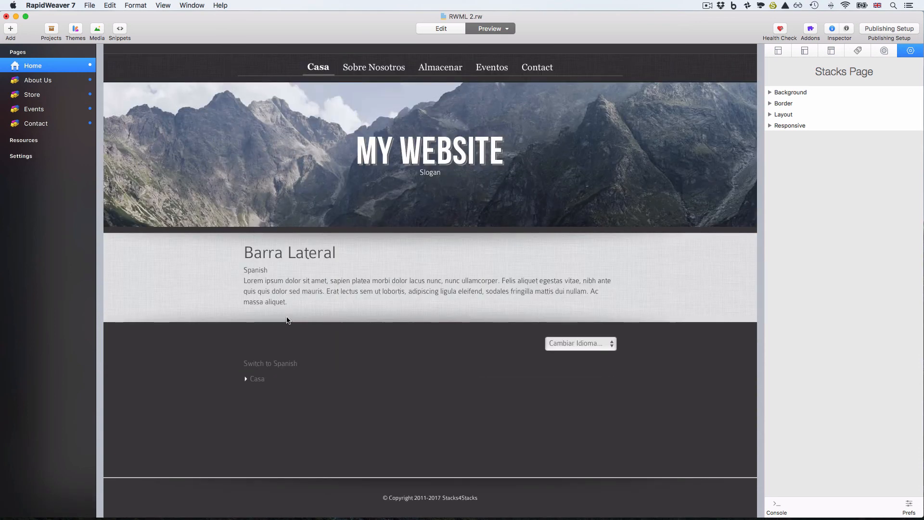
pyautogui.moveTo(295, 302); pyautogui.dragTo(236, 267)
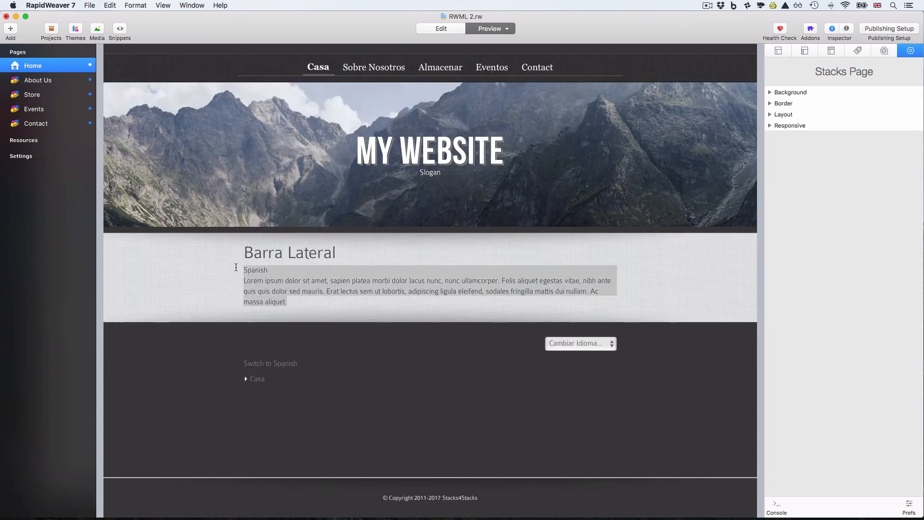
pyautogui.moveTo(289, 72); pyautogui.dragTo(576, 77)
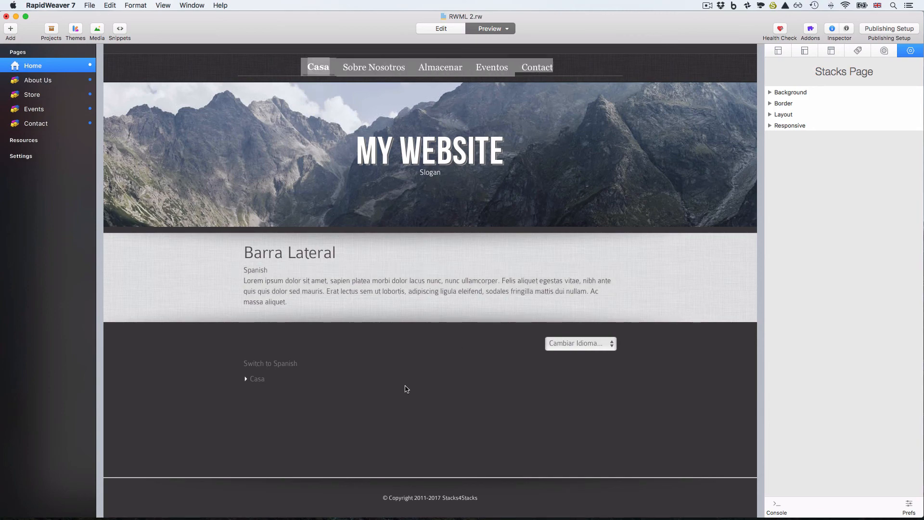
# - Return to editing, highlight the language switch link's code, and delete the HTML stack from the Home page
pyautogui.press('super+shift+p')
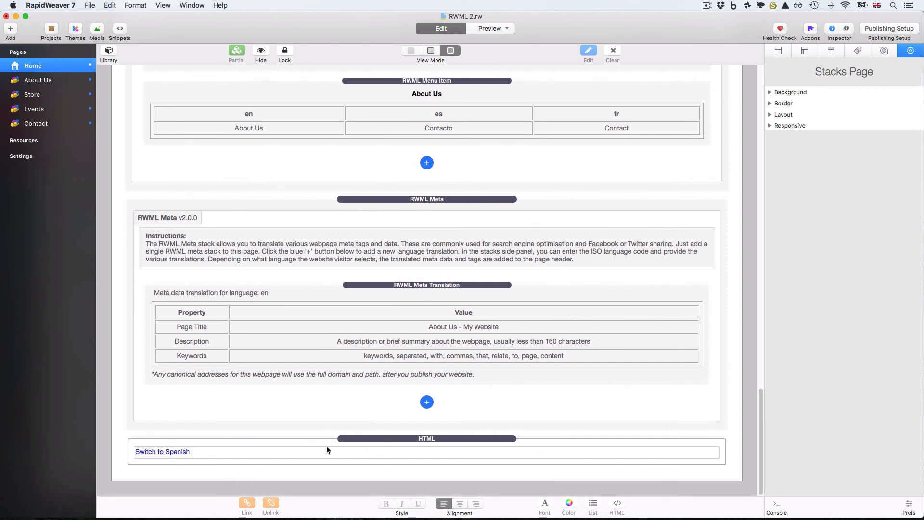
pyautogui.doubleClick(306, 452)
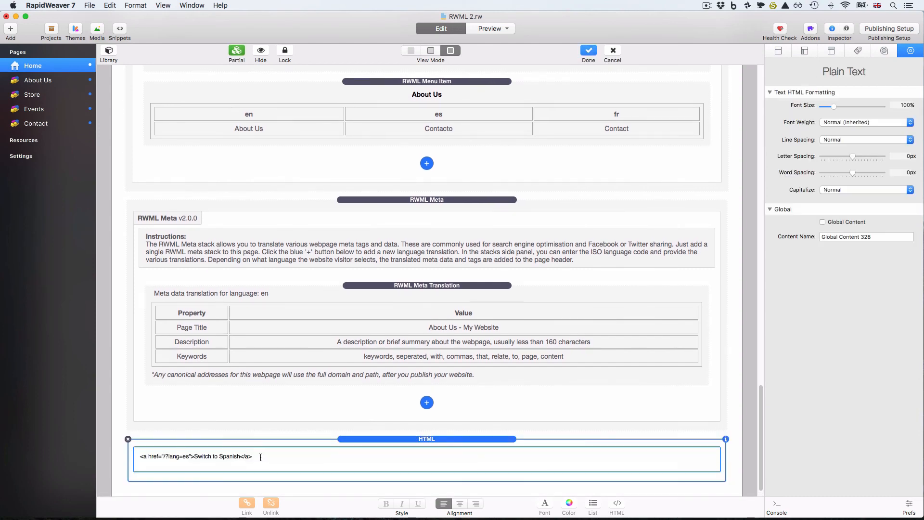
pyautogui.moveTo(262, 457); pyautogui.dragTo(135, 456)
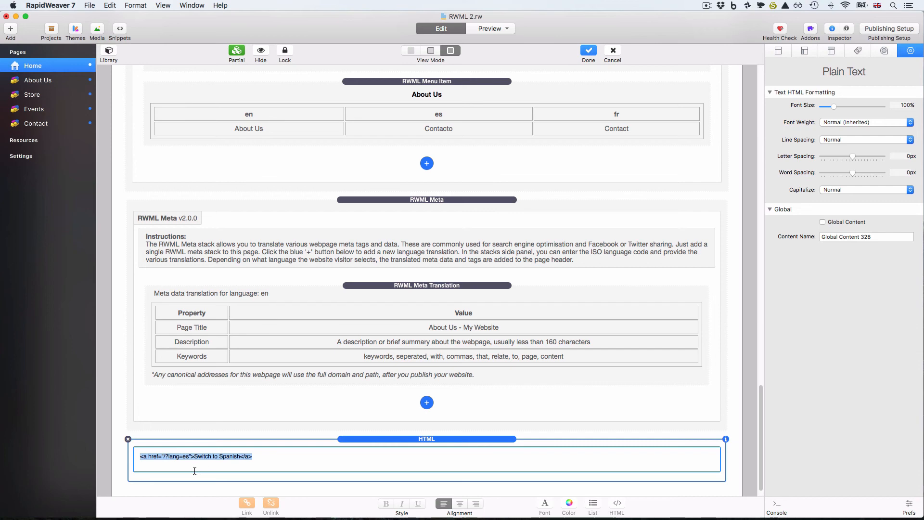
pyautogui.click(128, 440)
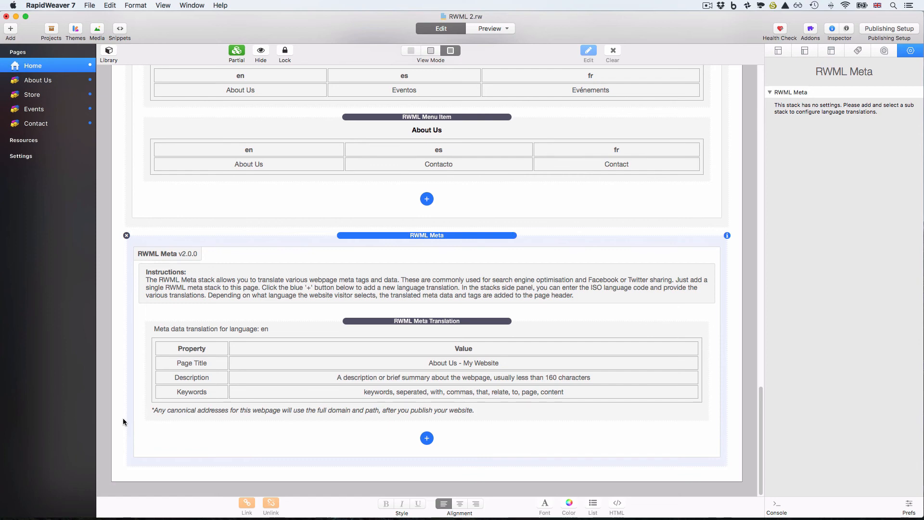
# - Search the stacks library for "Action" and add an ActionHost stack below the RWML Meta stack on the Home page
pyautogui.click(109, 52)
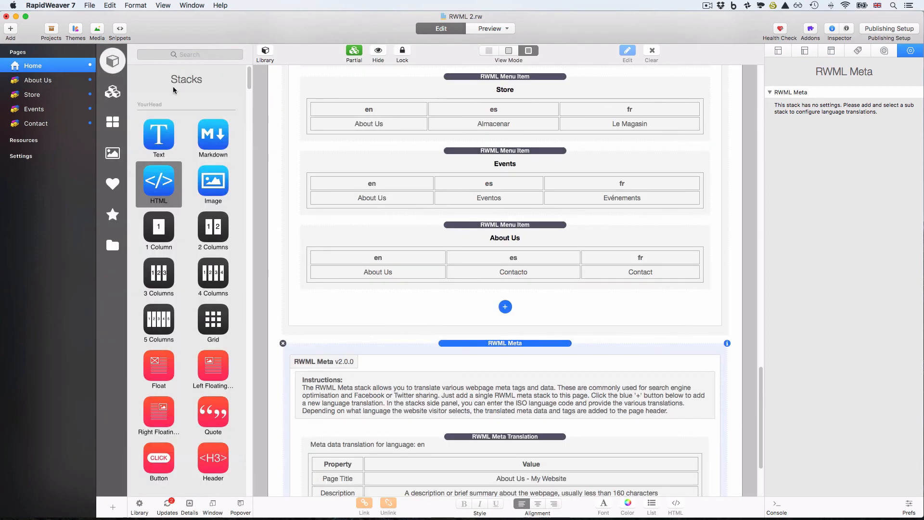
pyautogui.click(189, 54)
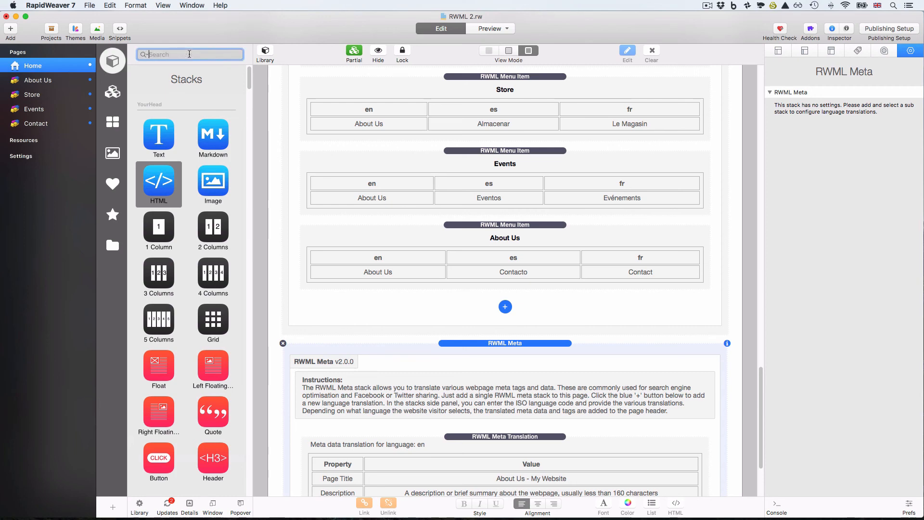
pyautogui.write('Action')
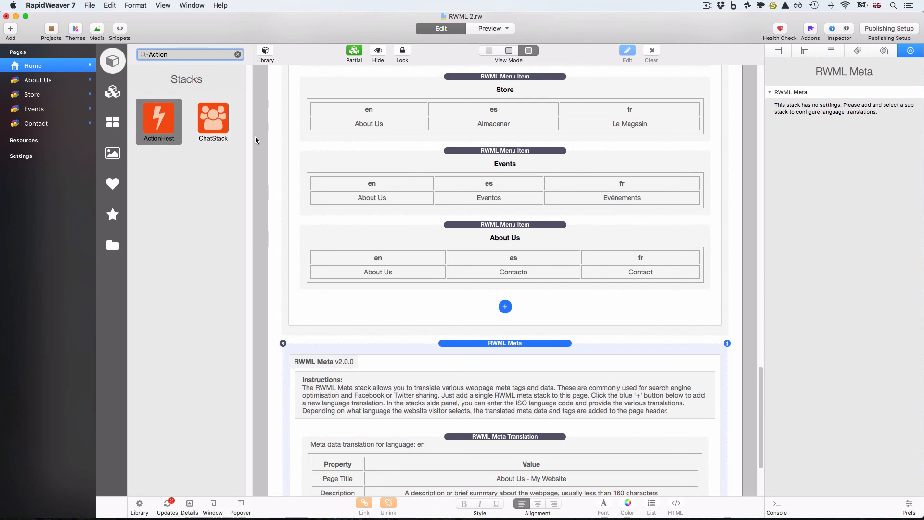
pyautogui.scroll(-5, 283, 172)
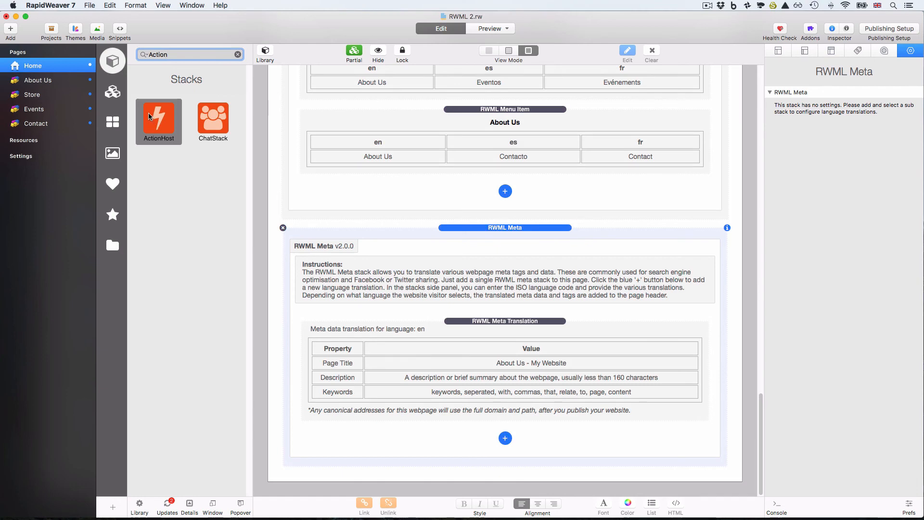
pyautogui.moveTo(149, 116); pyautogui.dragTo(354, 477)
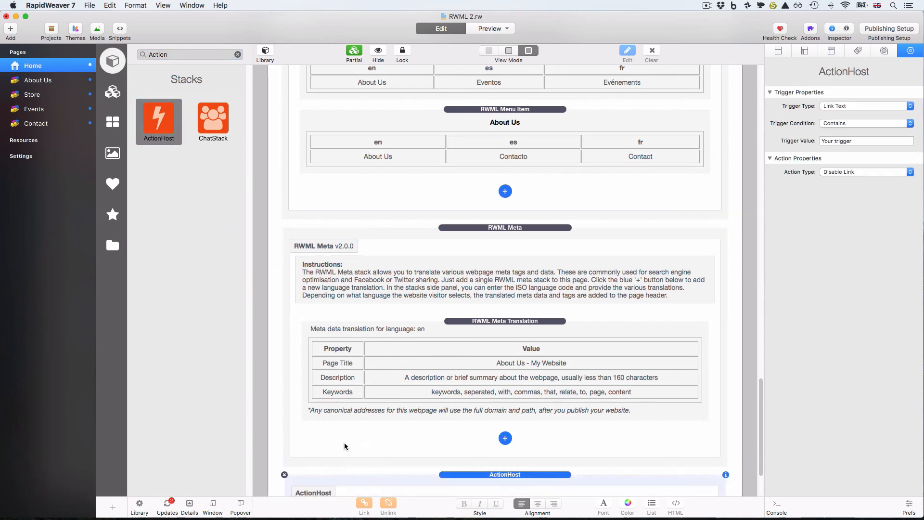
pyautogui.click(237, 54)
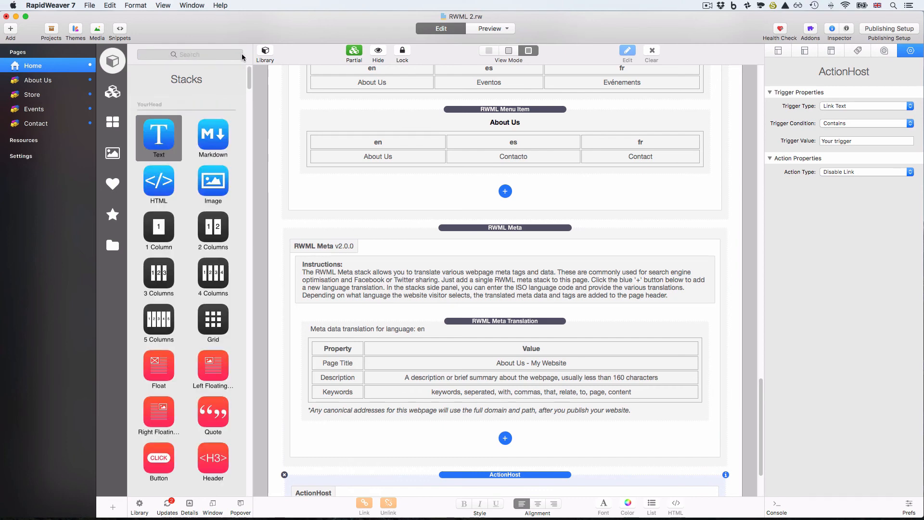
pyautogui.click(264, 51)
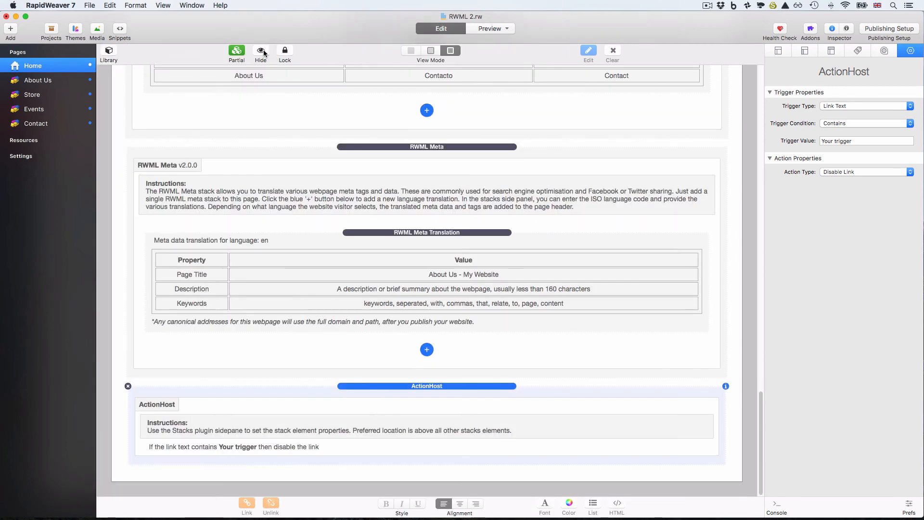
# - Preview the Home page, switch its language to English, inspect the language choices, and return to editing
pyautogui.press('super+r')
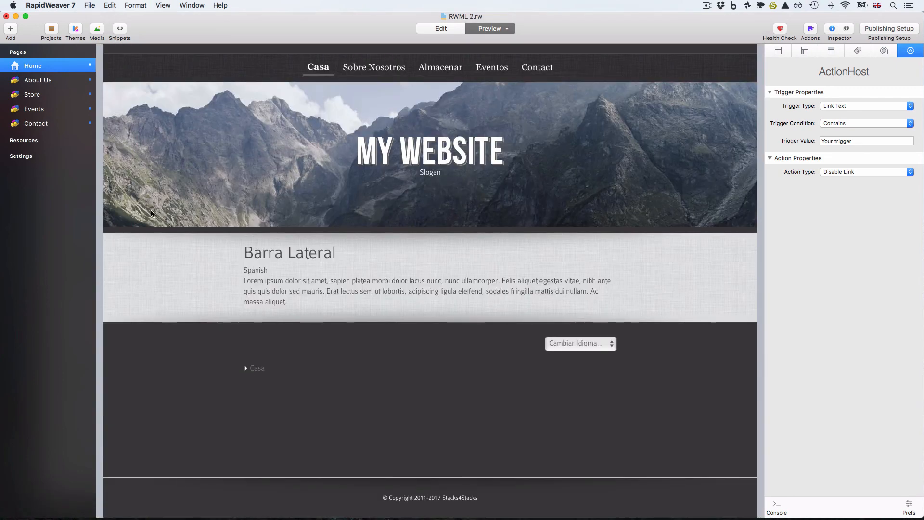
pyautogui.click(571, 344)
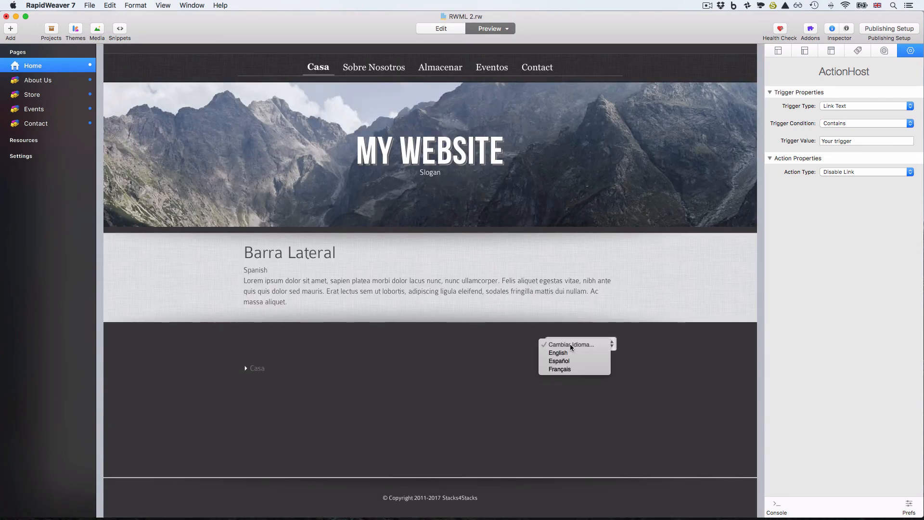
pyautogui.click(563, 354)
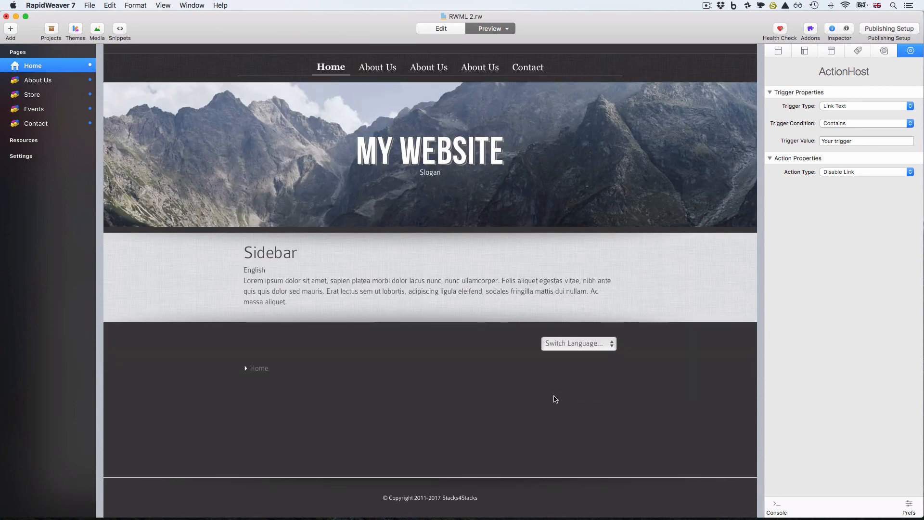
pyautogui.click(584, 344)
pyautogui.click(676, 363)
pyautogui.press('super+r')
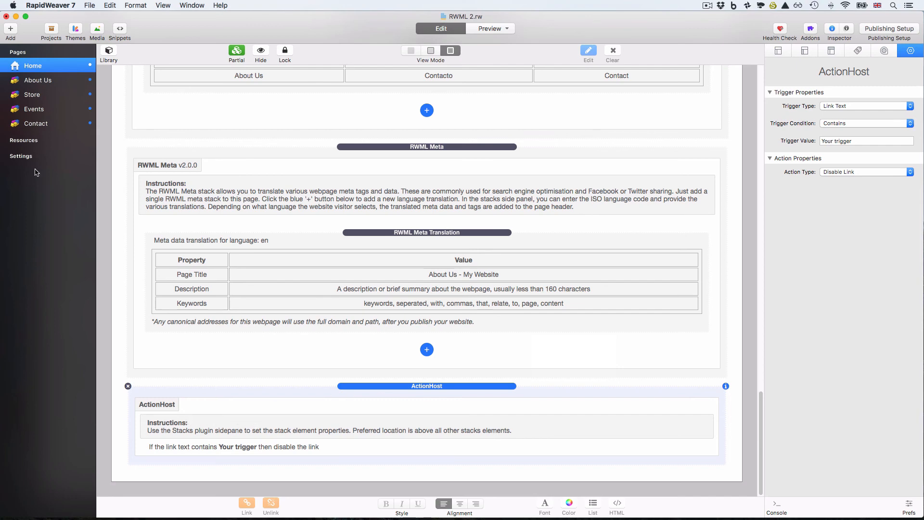
# - Duplicate the Contact page and rename the copy "Switch Language"
pyautogui.click(37, 128)
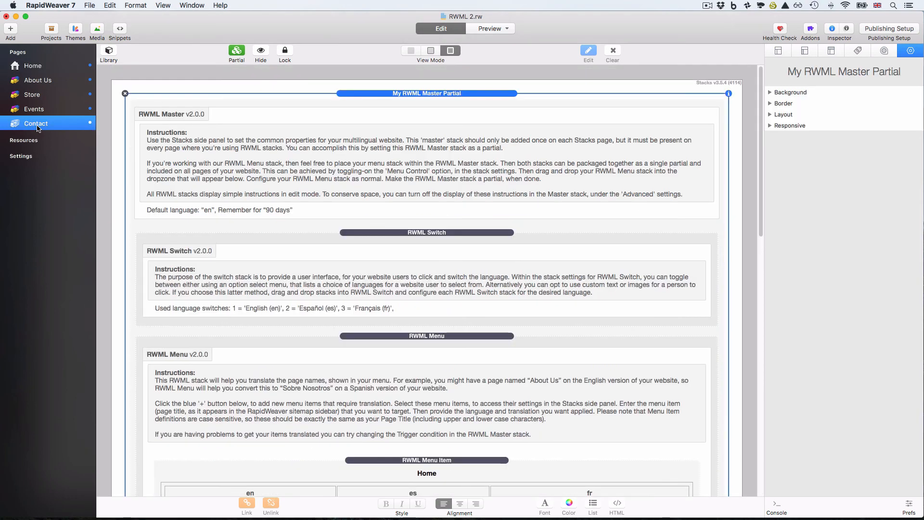
pyautogui.press('super+d')
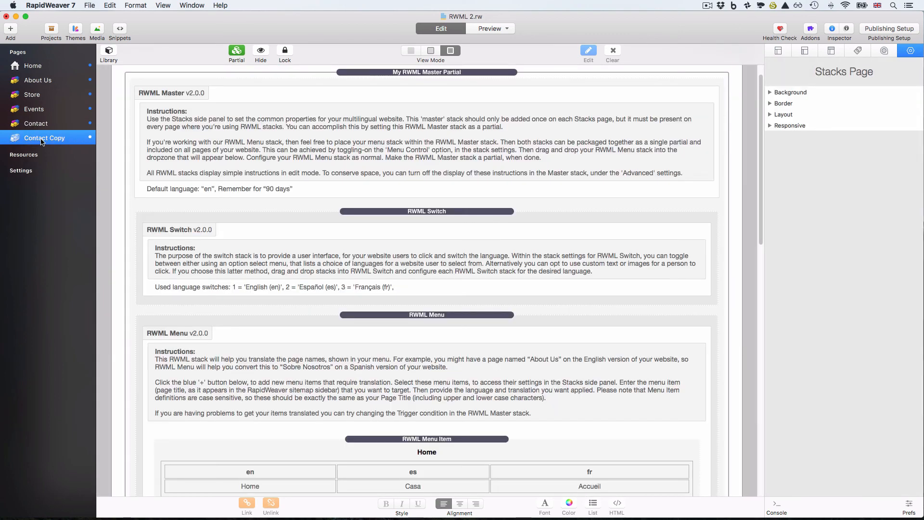
pyautogui.doubleClick(41, 138)
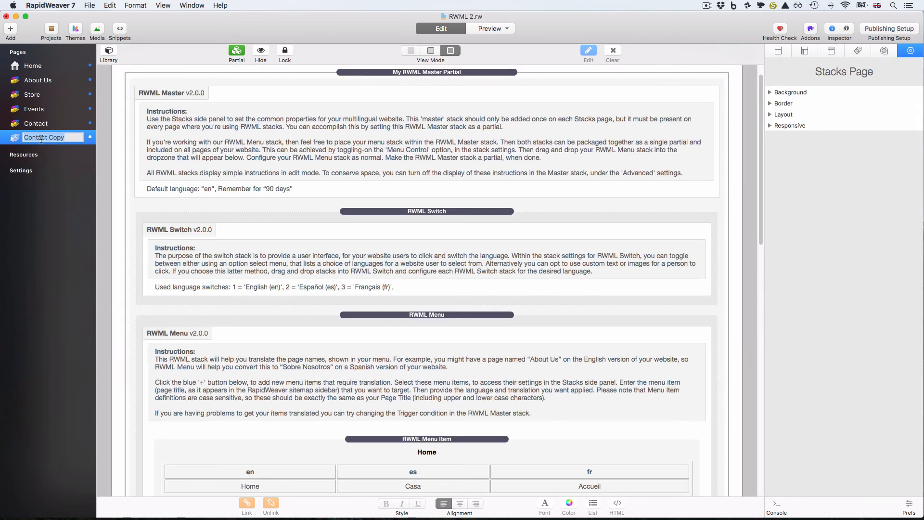
pyautogui.write('S')
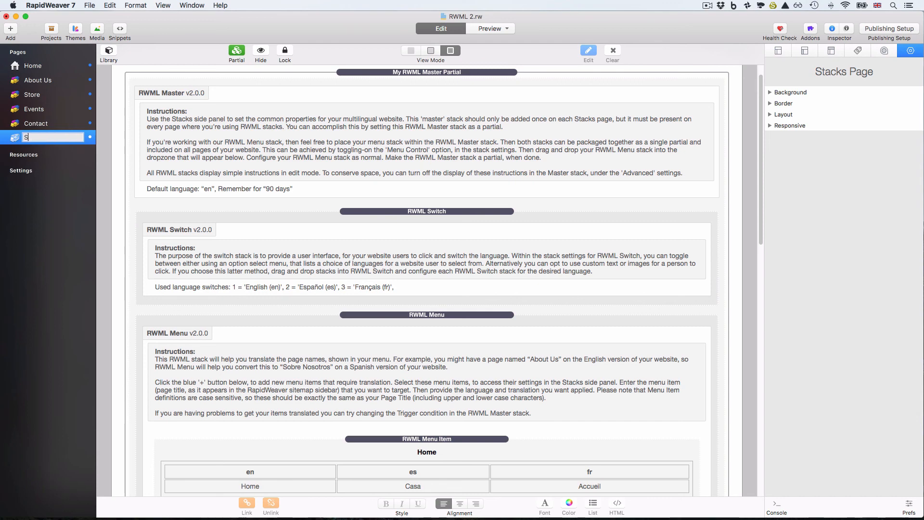
pyautogui.write('witch Language')
pyautogui.press('Return')
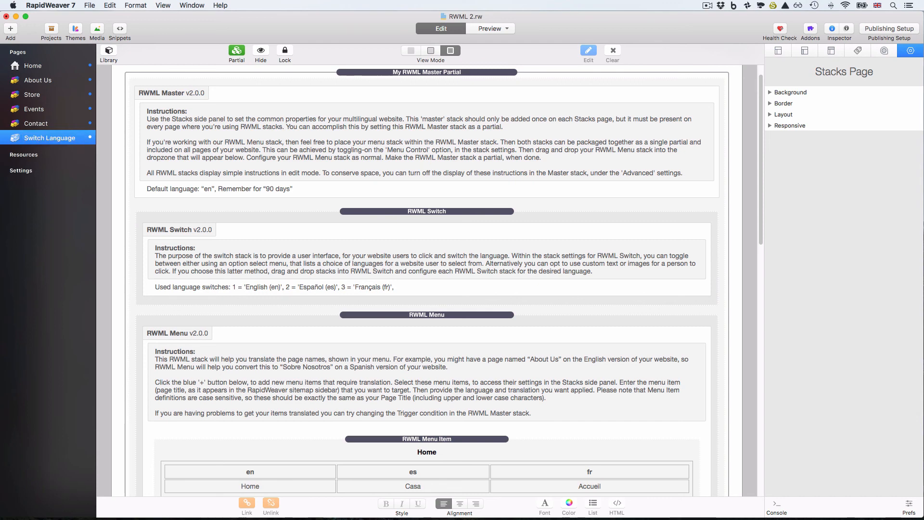
# - Duplicate the Switch Language page, nest the copy beneath it as a subpage, and rename it "English"
pyautogui.press('super+d')
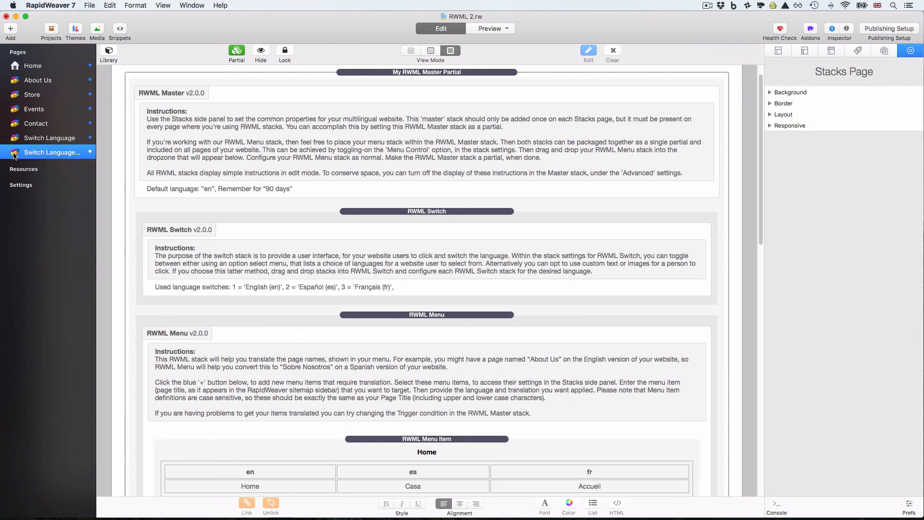
pyautogui.moveTo(14, 154); pyautogui.dragTo(44, 153)
pyautogui.doubleClick(56, 153)
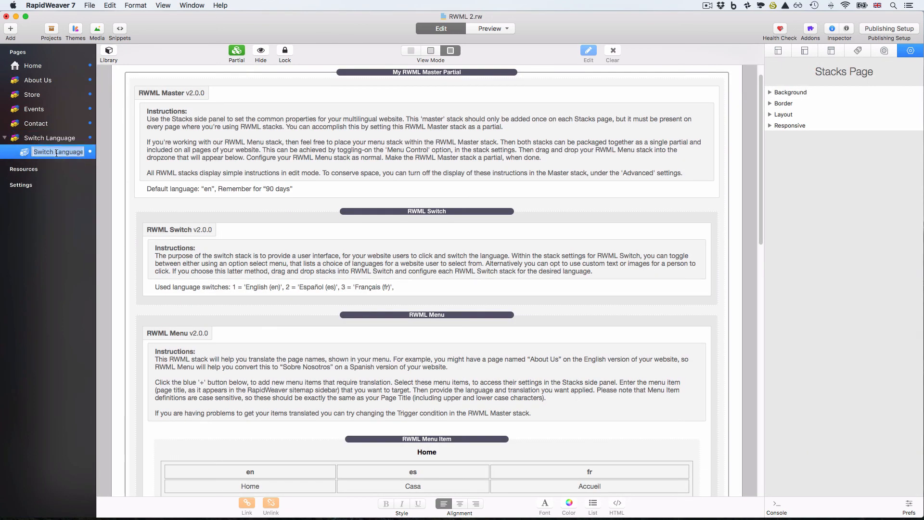
pyautogui.write('English')
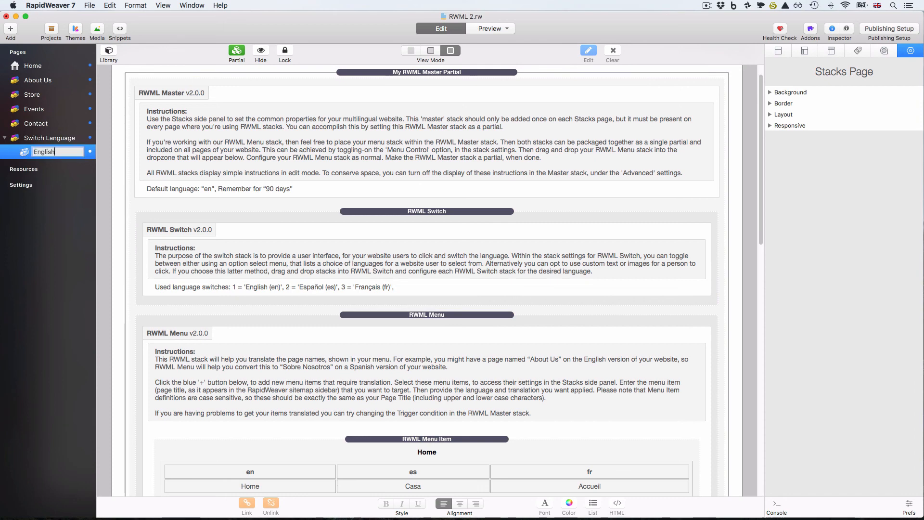
pyautogui.press('Return')
# - Duplicate the English subpage to create two more subpages under Switch Language, named "Spanish" and "French"
pyautogui.press('super+d')
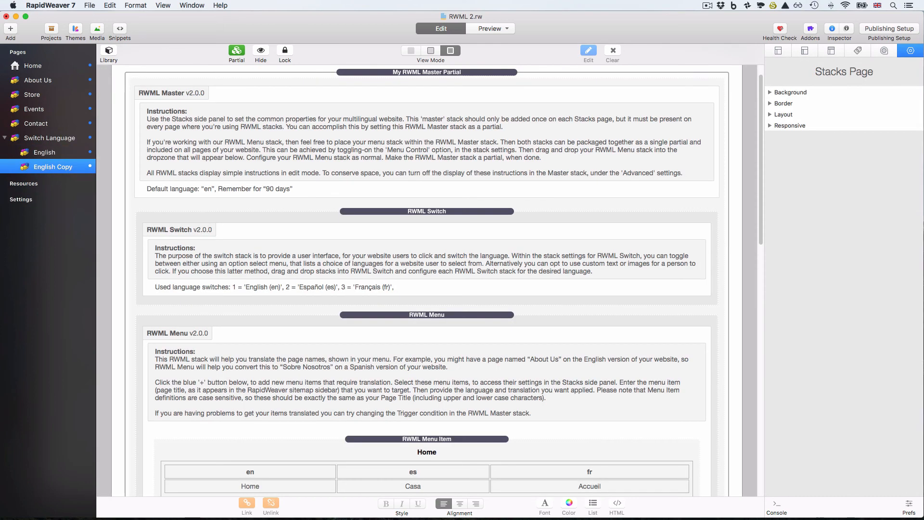
pyautogui.doubleClick(64, 167)
pyautogui.write('Spanish')
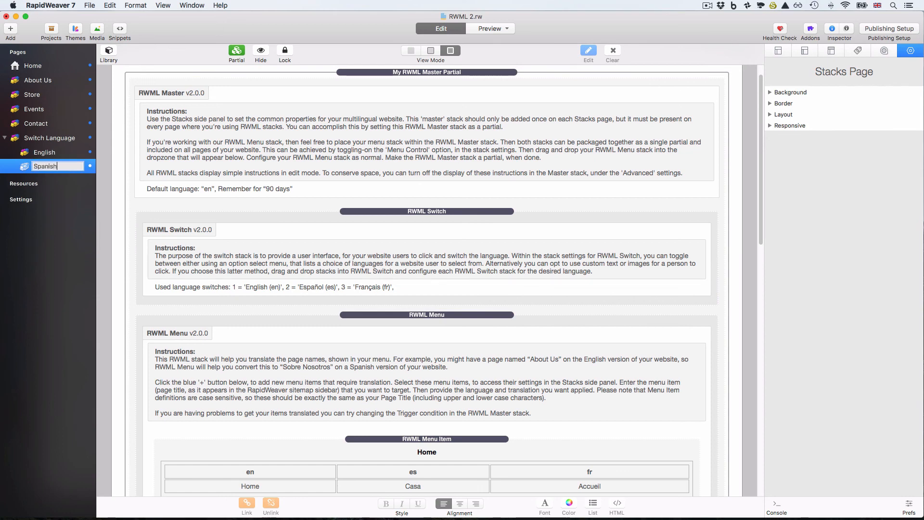
pyautogui.press('Return')
pyautogui.press('super+d')
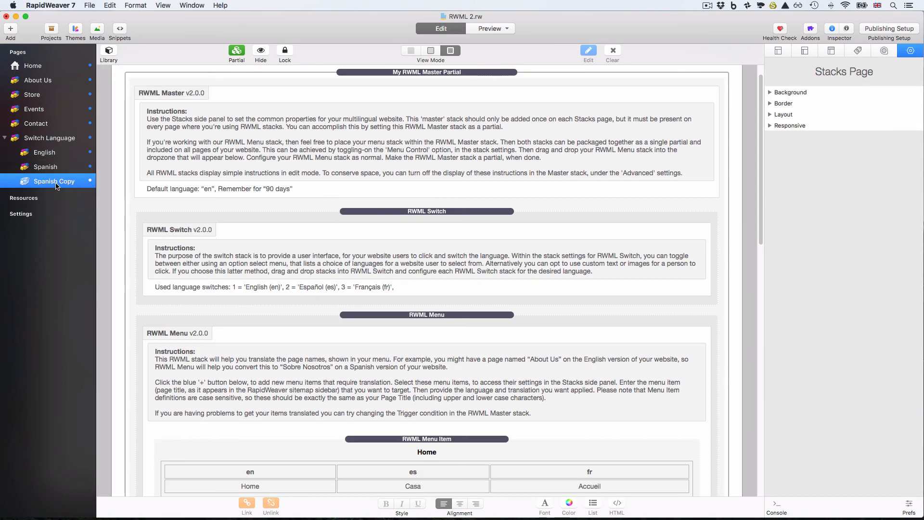
pyautogui.doubleClick(56, 185)
pyautogui.write('Frecn')
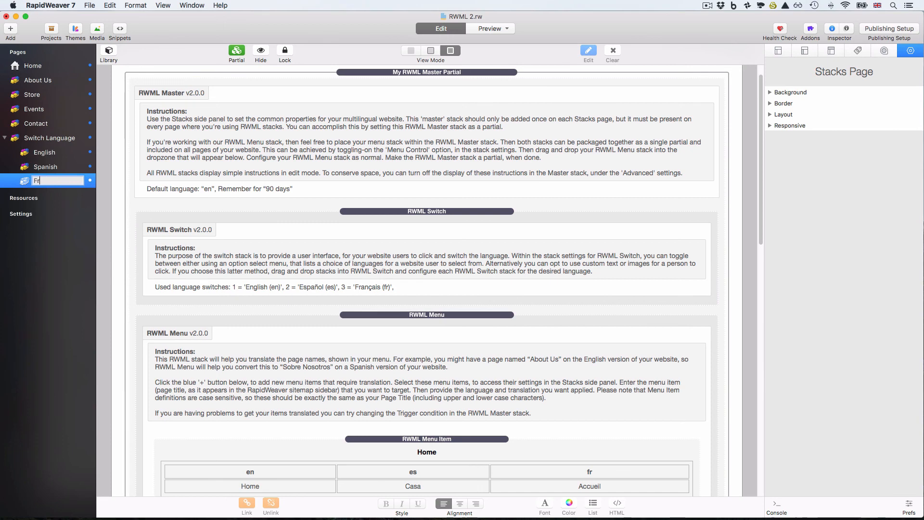
pyautogui.press('Return')
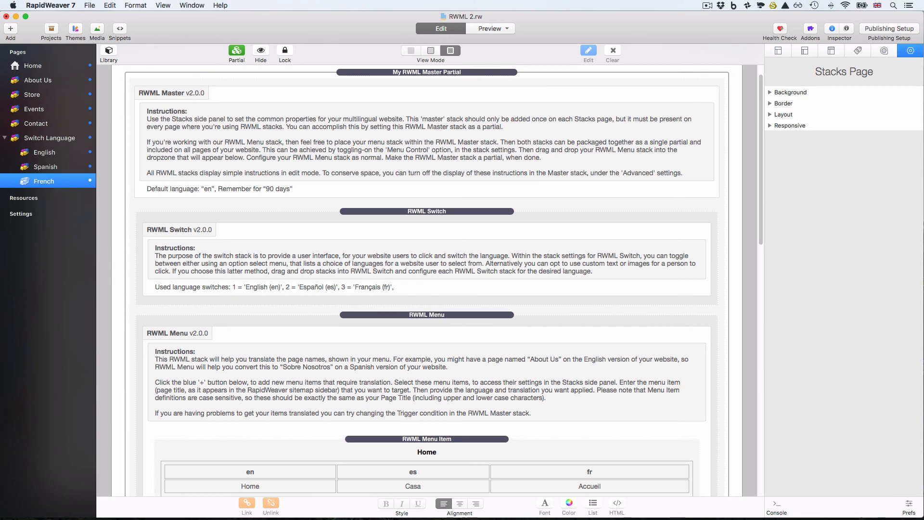
# - Preview the Home page and examine the Switch Language item in the navigation menu
pyautogui.click(36, 66)
pyautogui.press('super+r')
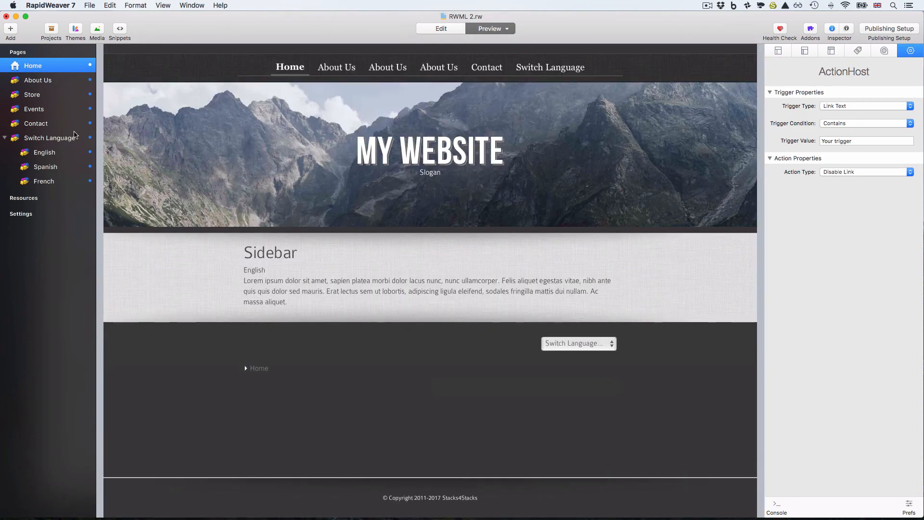
pyautogui.moveTo(548, 75)
pyautogui.press('super+r')
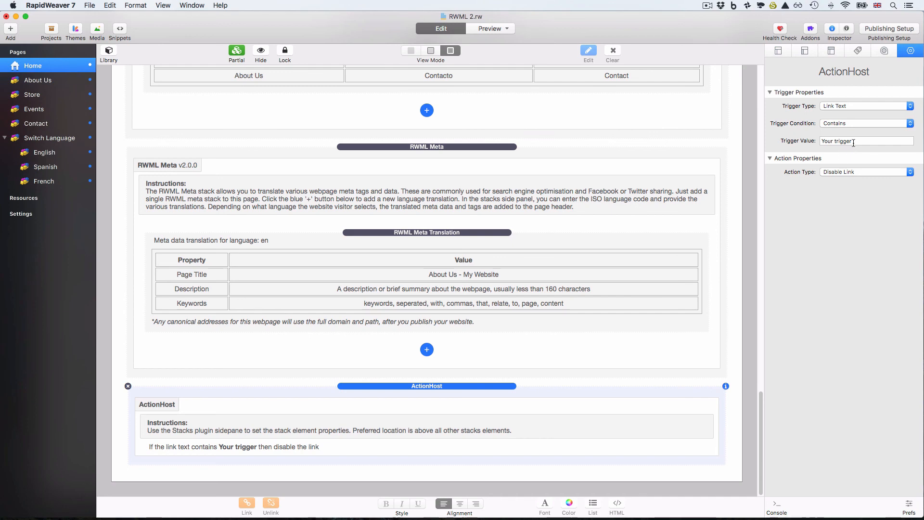
pyautogui.press('super+r')
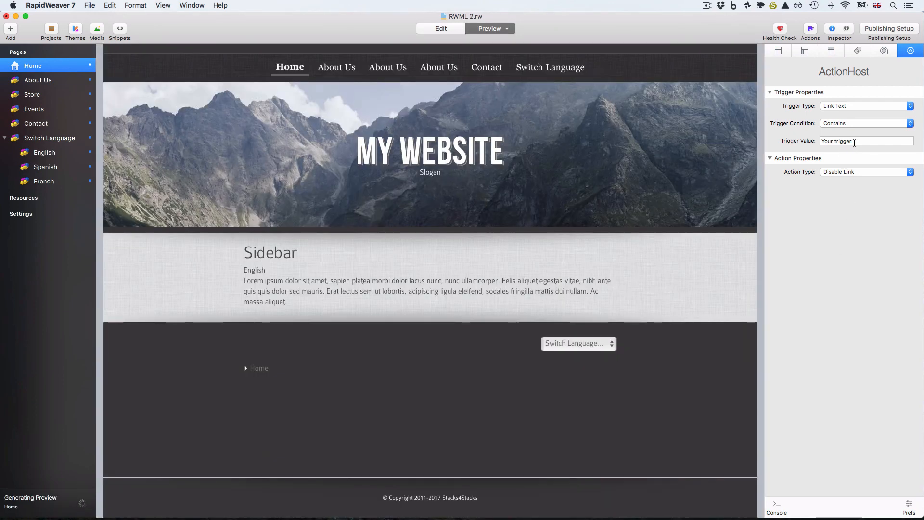
# - Set the ActionHost trigger value to English, its action type to Switch Language, and its language code to en
pyautogui.click(817, 142)
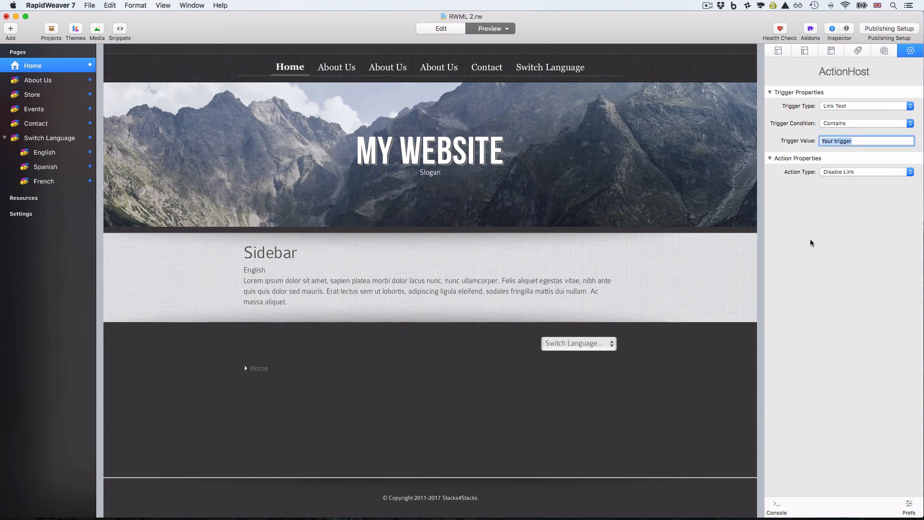
pyautogui.write('English')
pyautogui.click(856, 171)
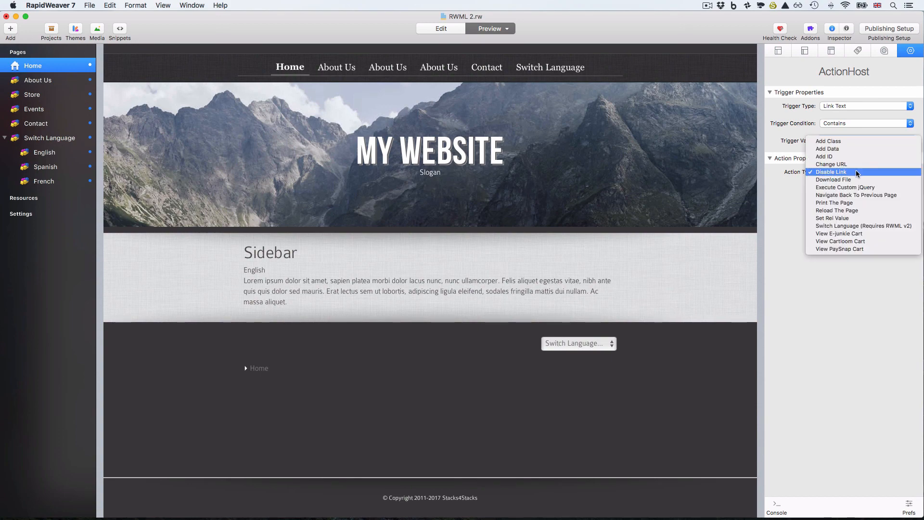
pyautogui.click(865, 225)
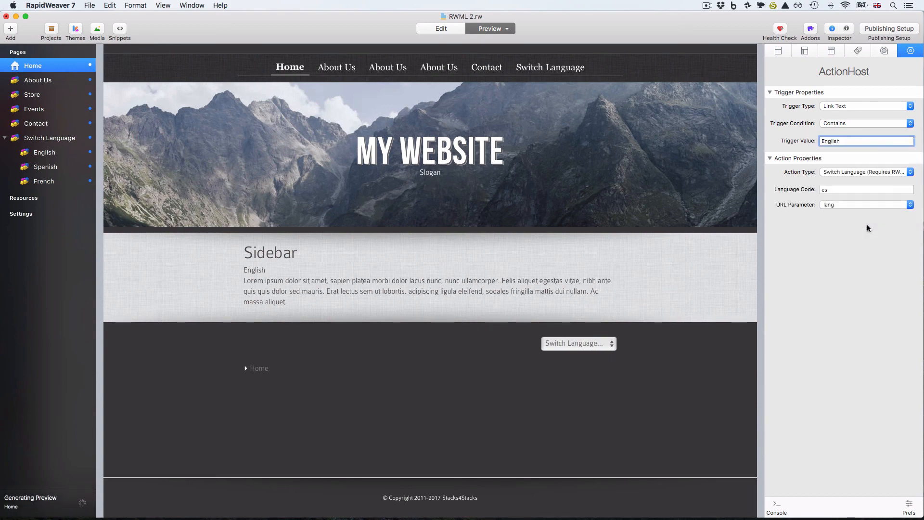
pyautogui.click(834, 189)
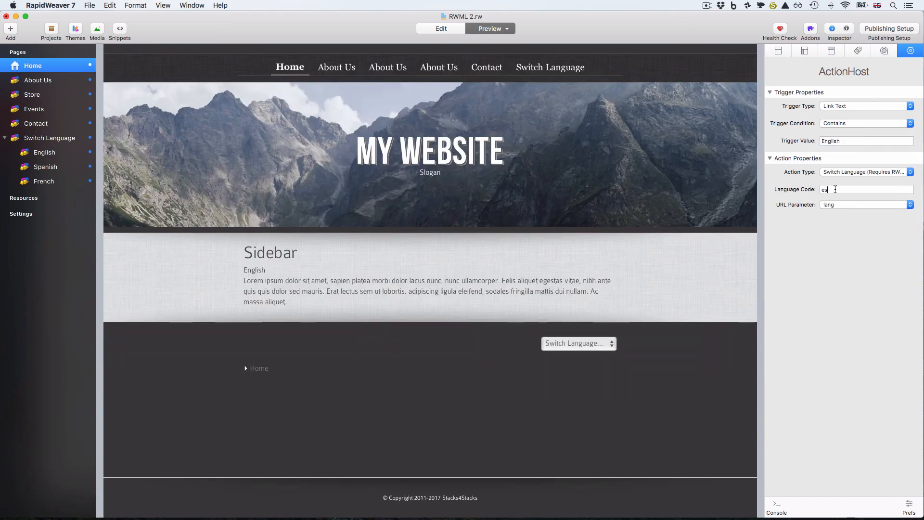
pyautogui.press('BackSpace')
pyautogui.press('Return')
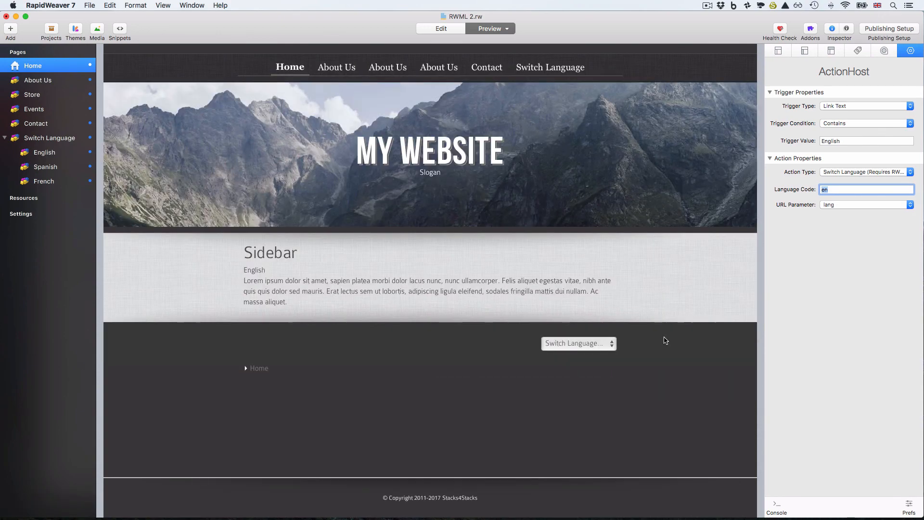
# - Return to editing and duplicate the ActionHost stack directly below the original on the Home page
pyautogui.press('super+r')
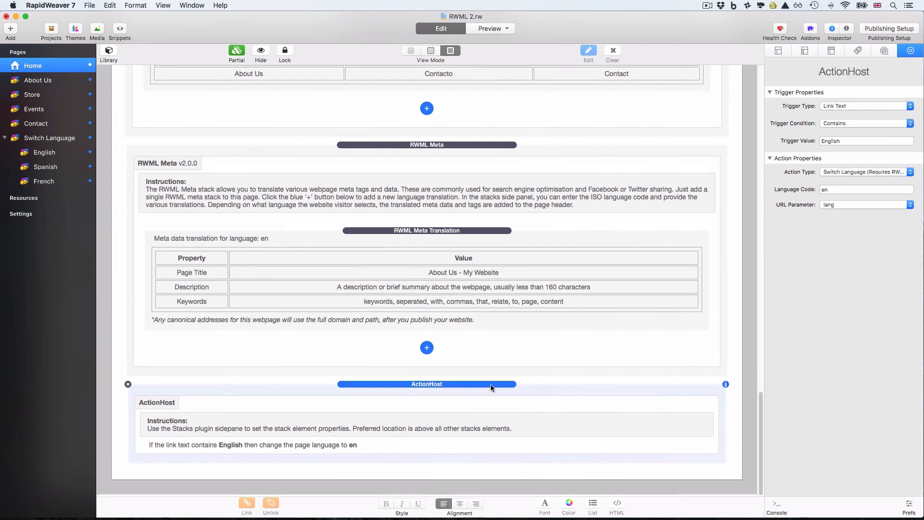
pyautogui.moveTo(474, 386); pyautogui.dragTo(469, 469)
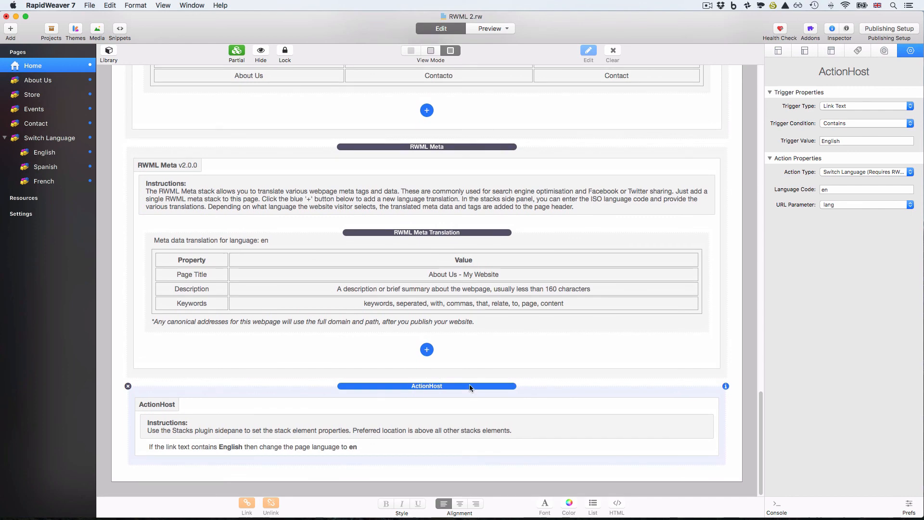
pyautogui.moveTo(469, 384); pyautogui.dragTo(497, 449)
pyautogui.scroll(-2, 497, 453)
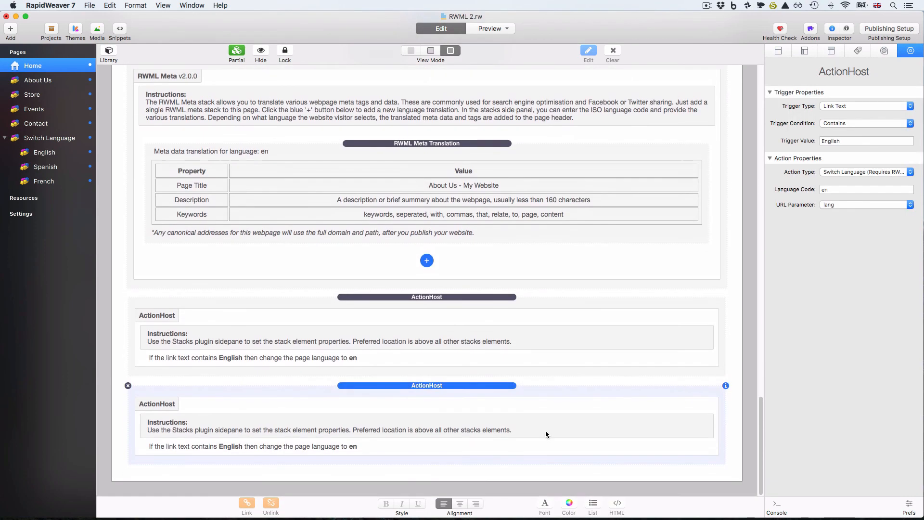
# - Set the duplicated ActionHost's trigger value to Spanish and its language code to es
pyautogui.doubleClick(832, 139)
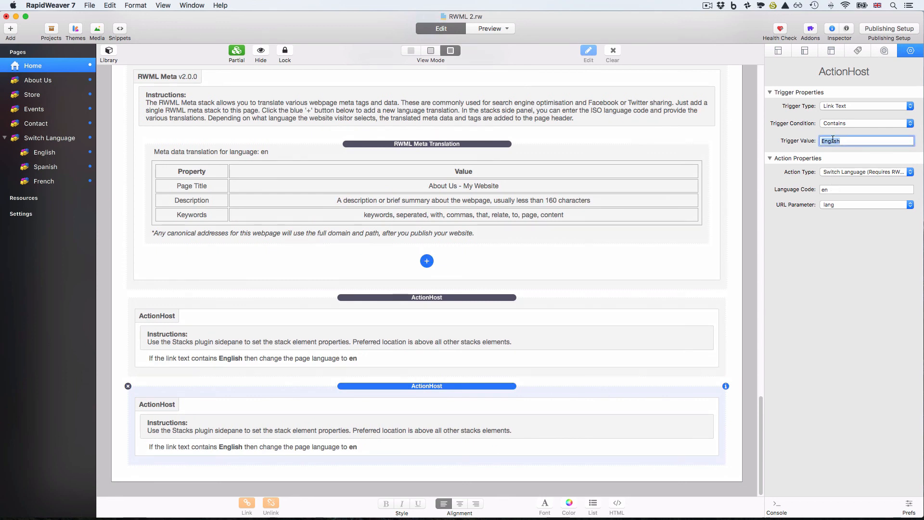
pyautogui.write('Spa')
pyautogui.doubleClick(837, 189)
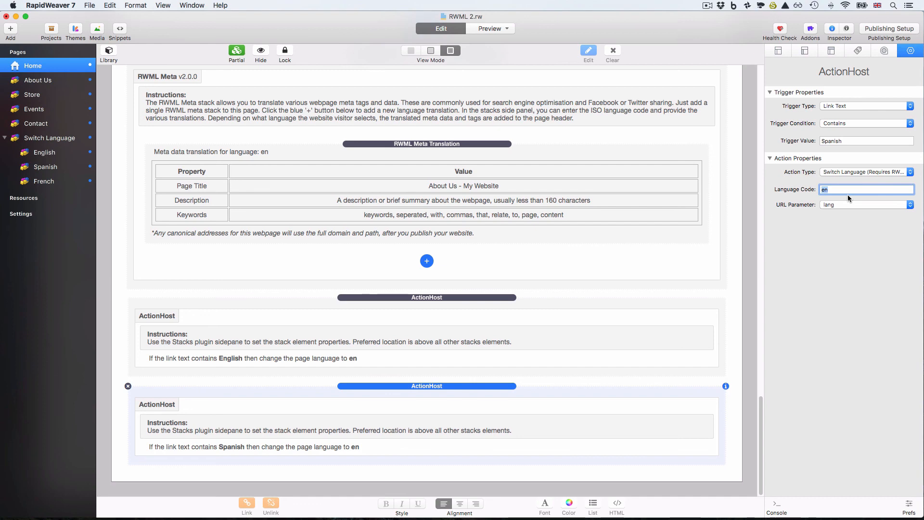
pyautogui.write('es')
# - Duplicate the Spanish ActionHost directly below itself and set the copy's language code to fr and trigger value to French
pyautogui.moveTo(500, 385); pyautogui.dragTo(518, 441)
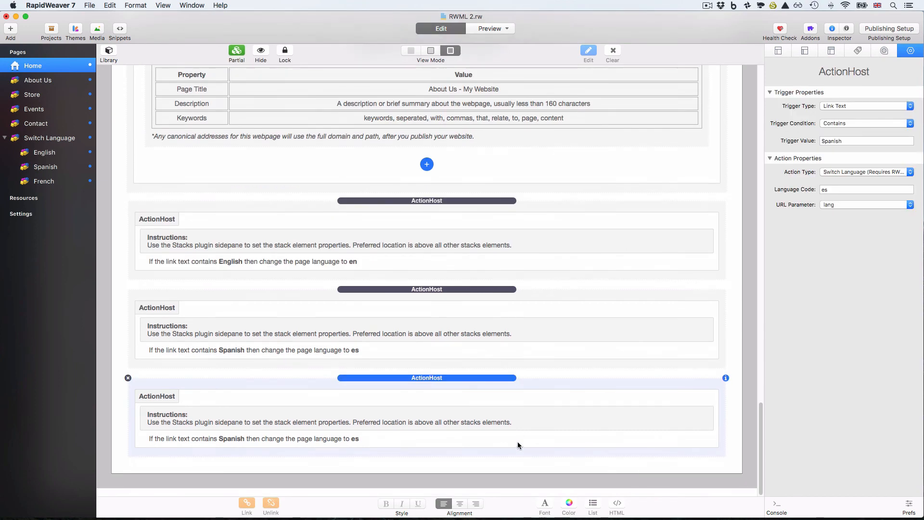
pyautogui.doubleClick(830, 190)
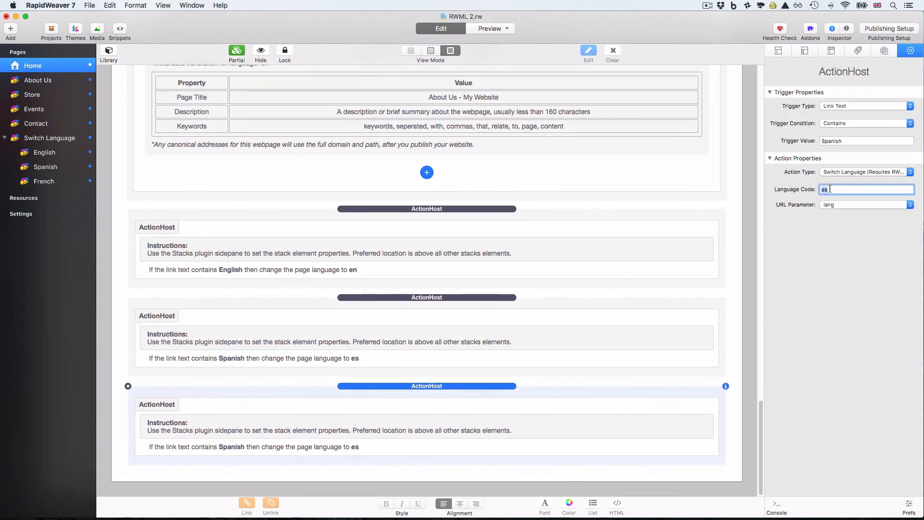
pyautogui.write('fr')
pyautogui.doubleClick(831, 141)
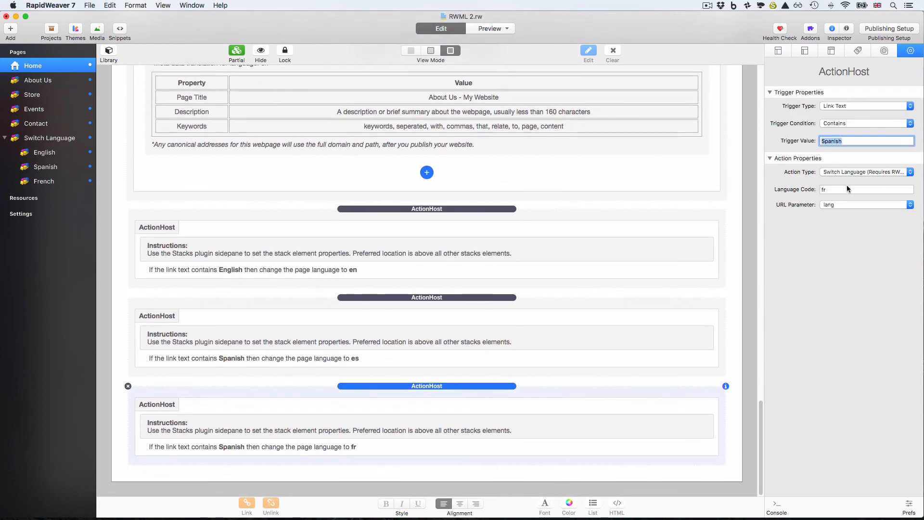
pyautogui.write('French')
pyautogui.press('Return')
pyautogui.scroll(15, 531, 252)
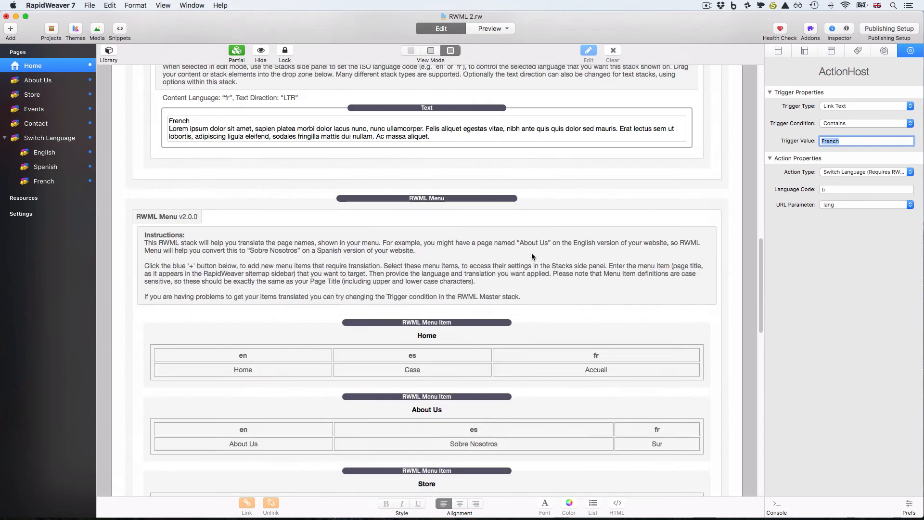
pyautogui.scroll(-15, 532, 256)
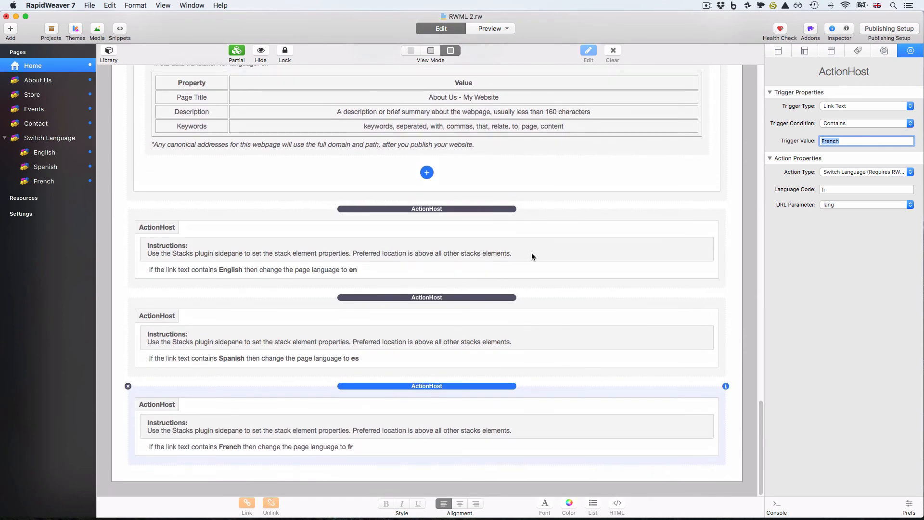
# - Preview the Home page, switch it to Spanish through the Switch Language navigation submenu, and examine the translated content and menu
pyautogui.press('super+r')
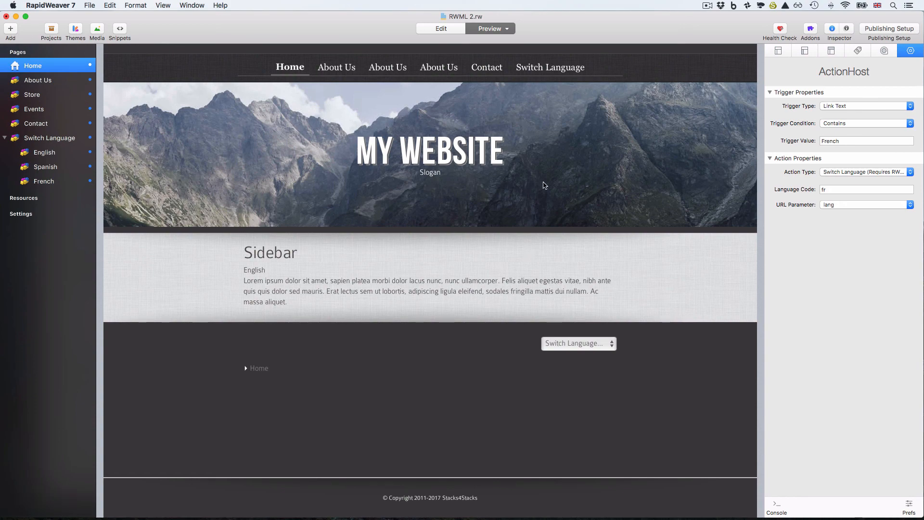
pyautogui.moveTo(544, 70)
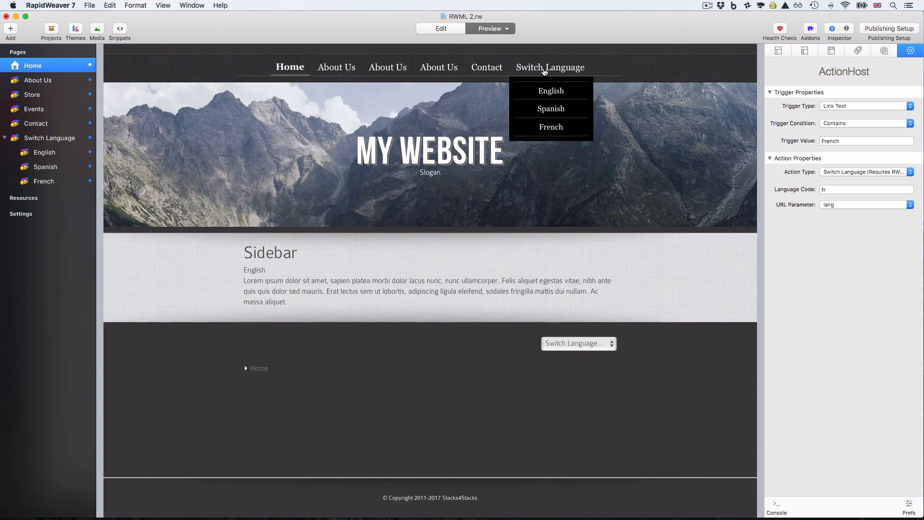
pyautogui.click(555, 111)
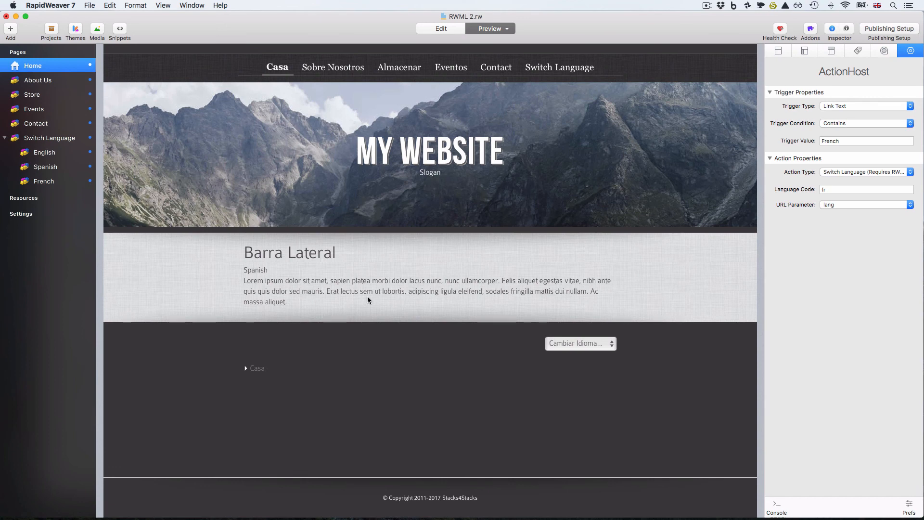
pyautogui.moveTo(305, 297); pyautogui.dragTo(240, 247)
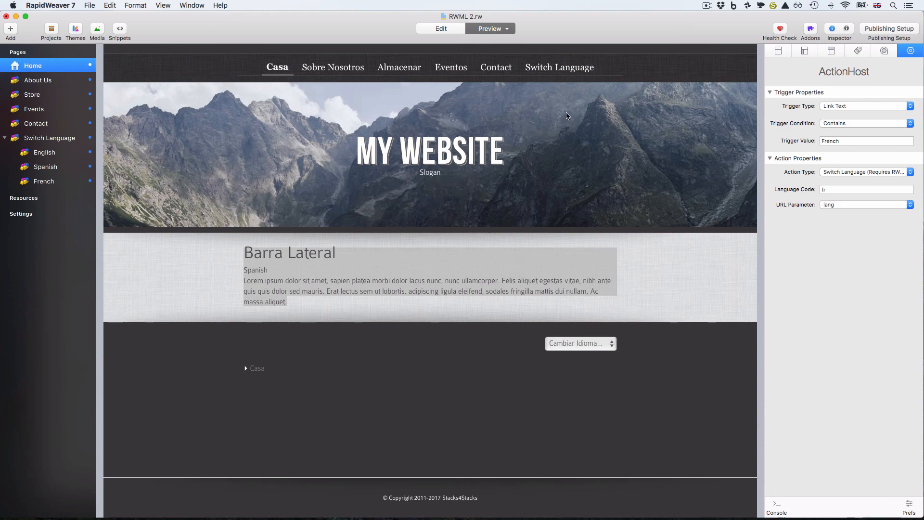
pyautogui.moveTo(560, 69)
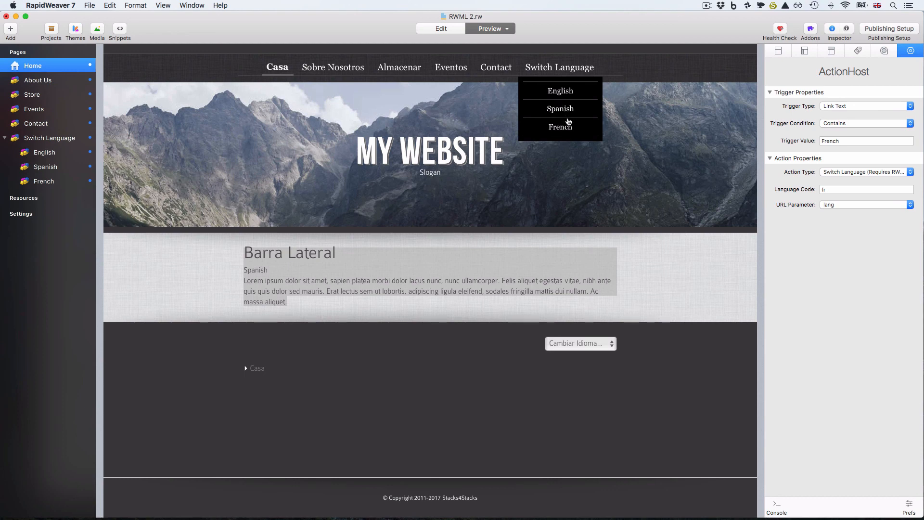
pyautogui.click(143, 339)
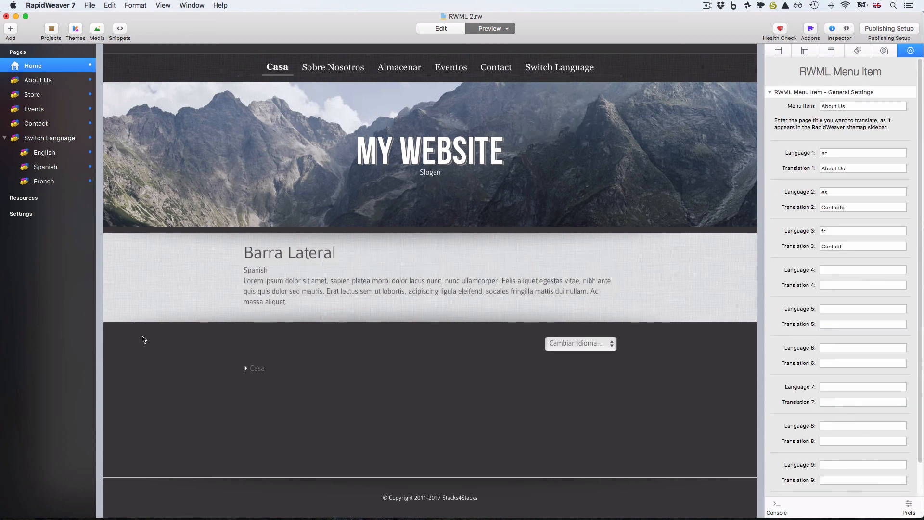